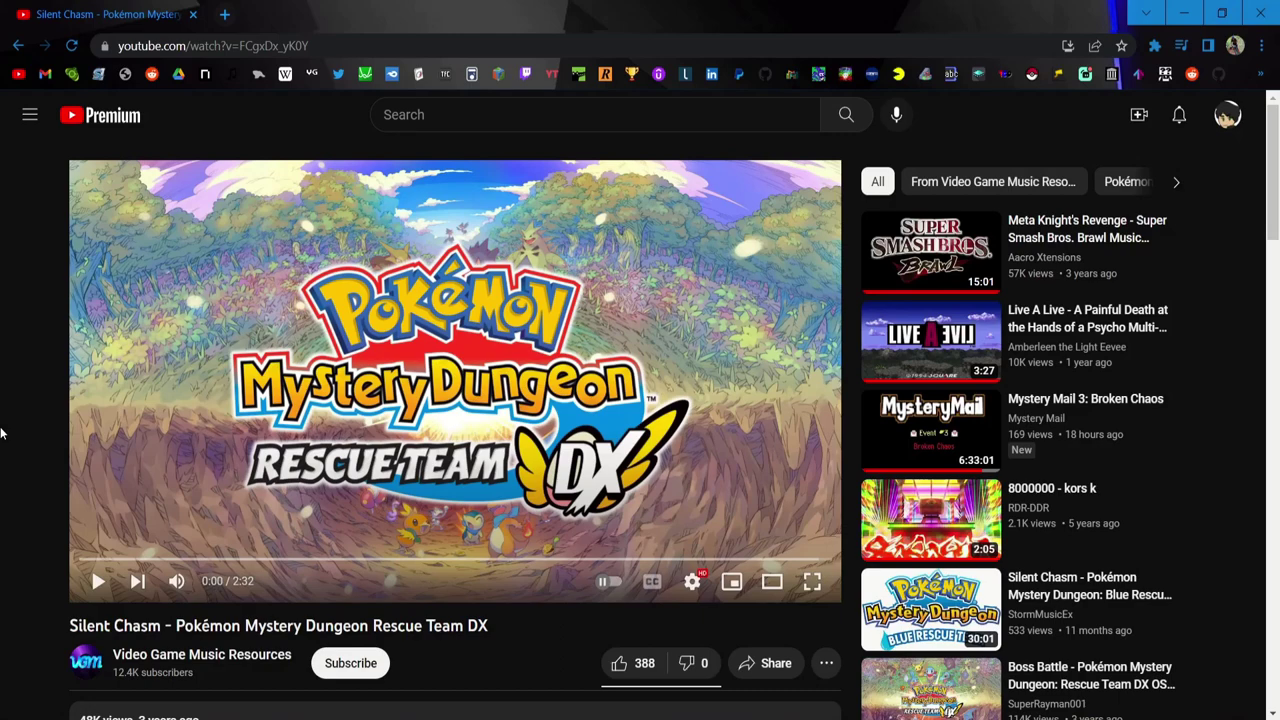
Step: Play the Silent Chasm video up to 0:07, then switch to the empty Audacity project
{"action": "key", "text": "space"}
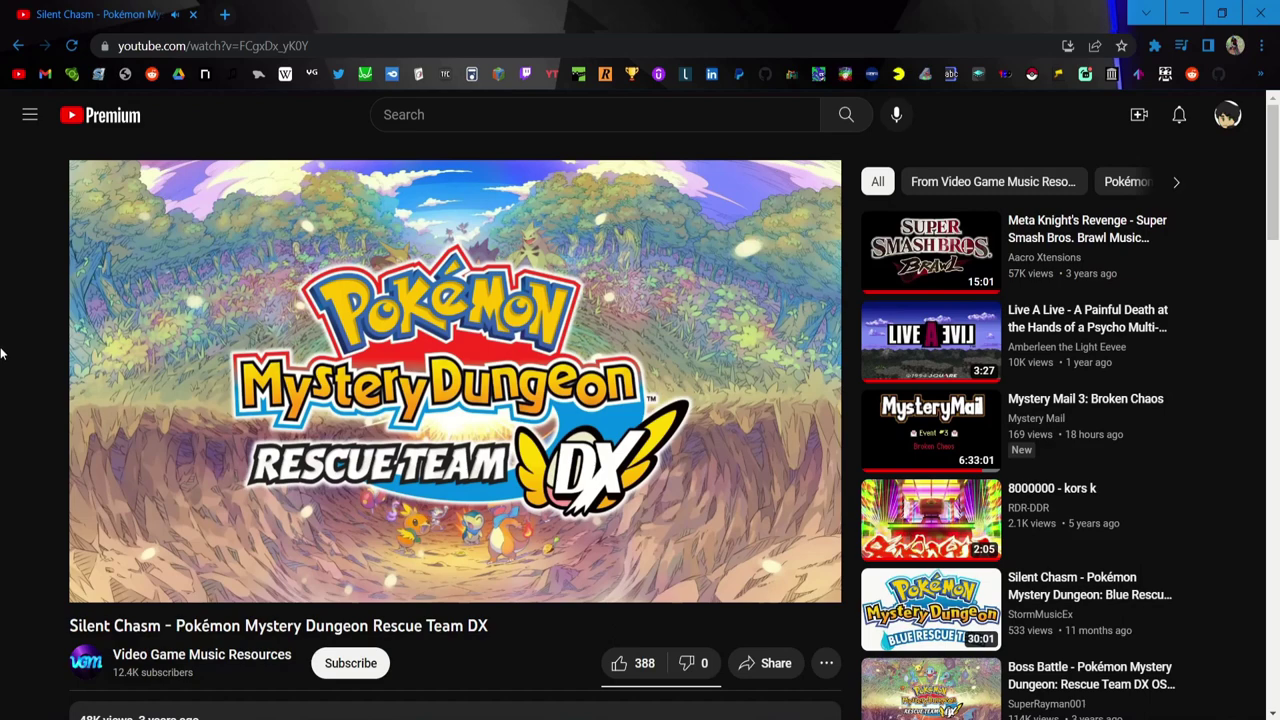
{"action": "key", "text": "space"}
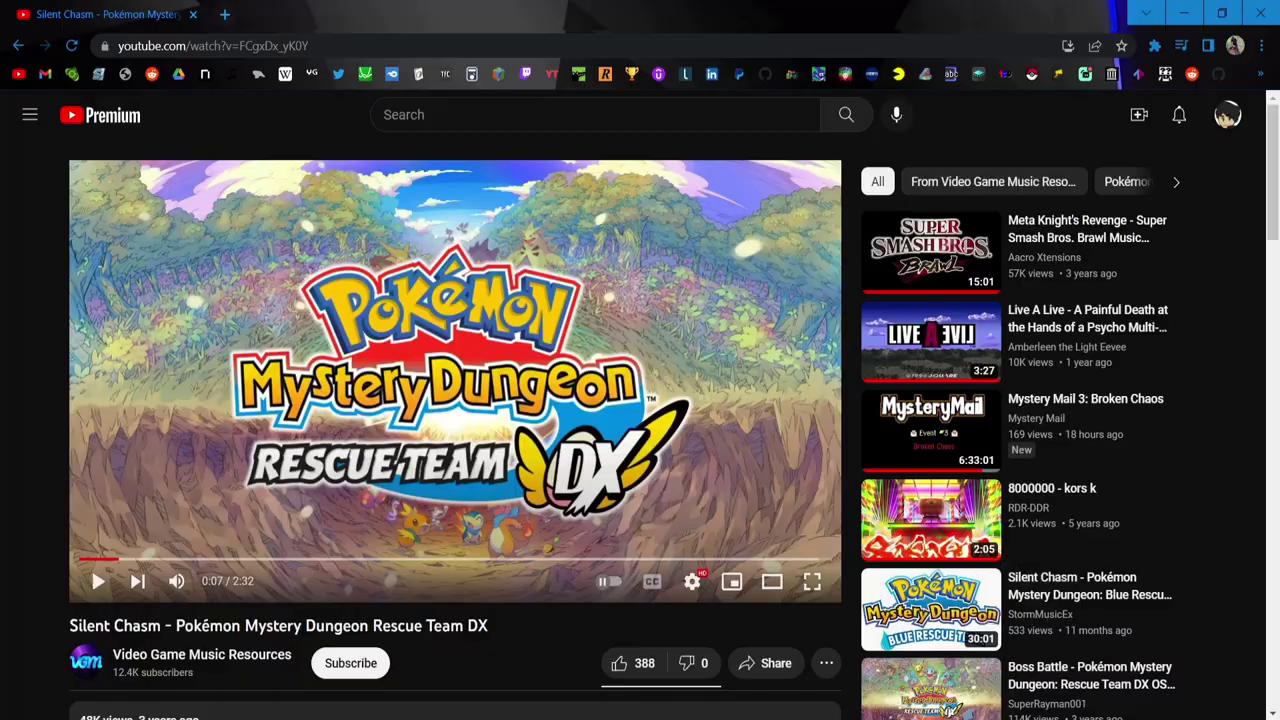
{"action": "key", "text": "alt+Tab"}
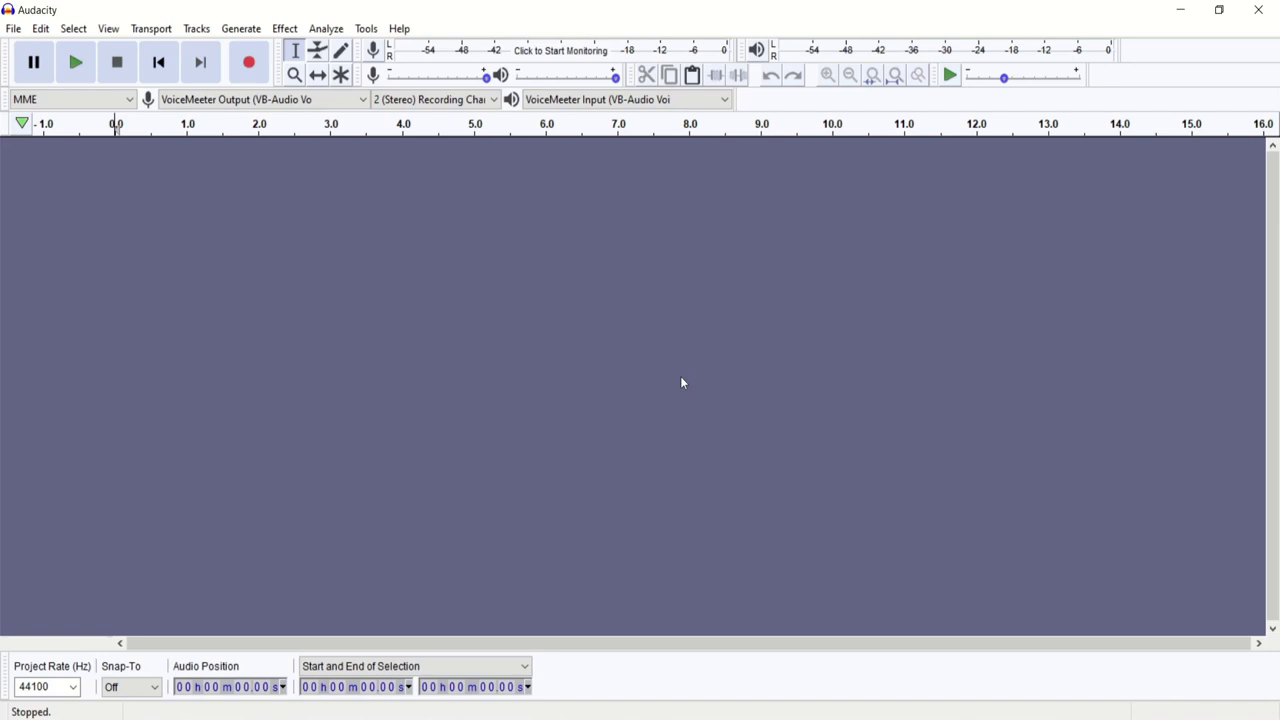
Step: Record the Silent Chasm song from YouTube into a new stereo track, about 2:34 long
{"action": "left_click", "coordinate": [249, 62]}
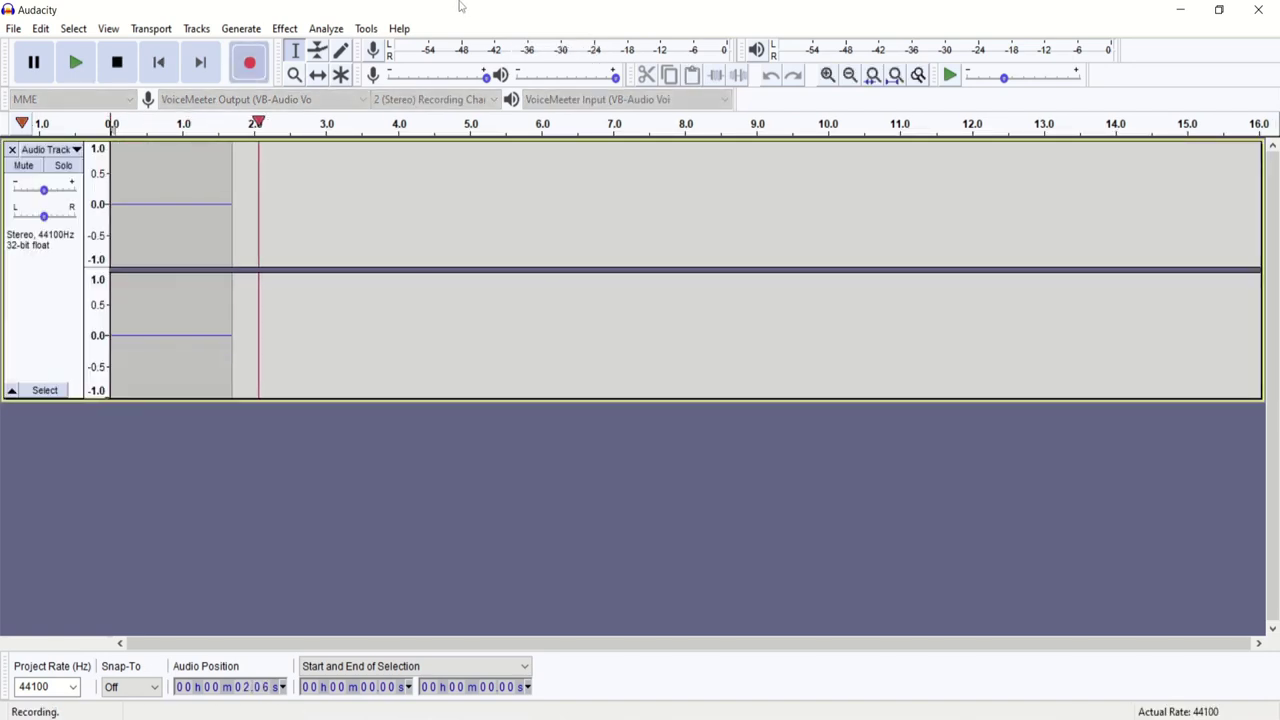
{"action": "key", "text": "alt+Tab"}
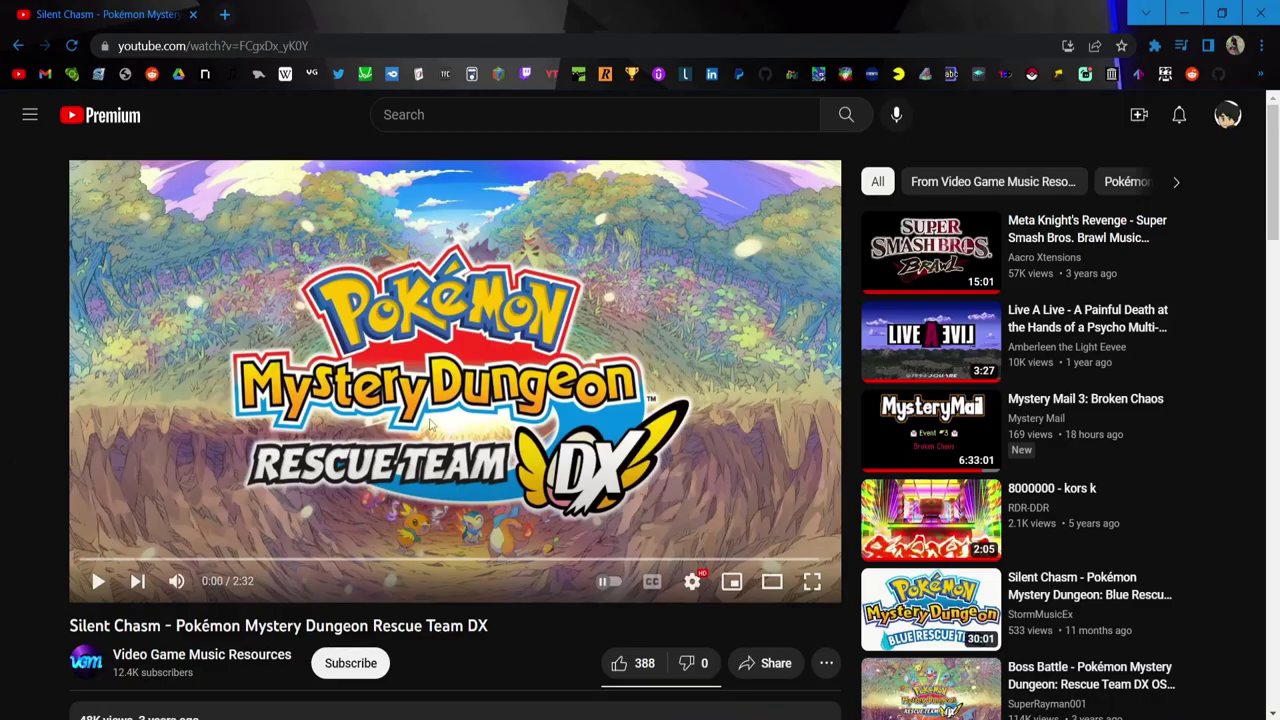
{"action": "left_click", "coordinate": [607, 444]}
{"action": "key", "text": "alt+Tab"}
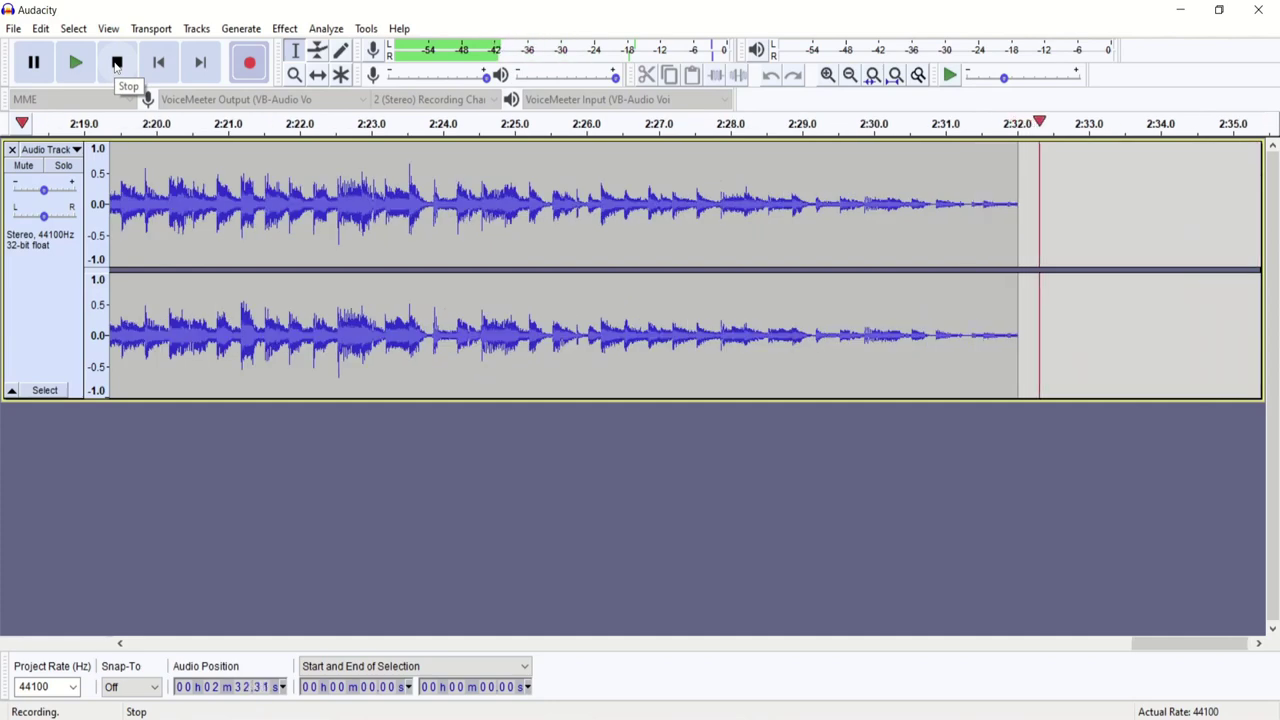
{"action": "left_click", "coordinate": [116, 64]}
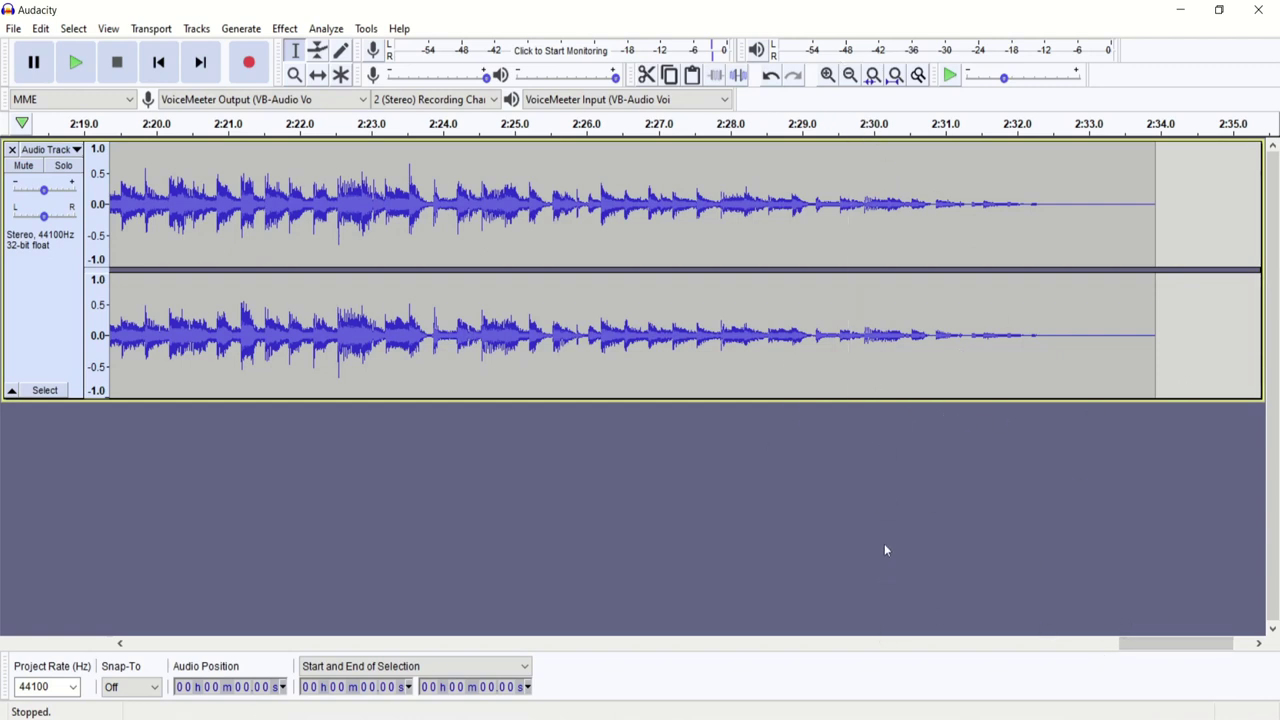
Step: Fit the whole song in view and play the opening selection from 1.35 to 5.95 s
{"action": "left_click", "coordinate": [897, 77]}
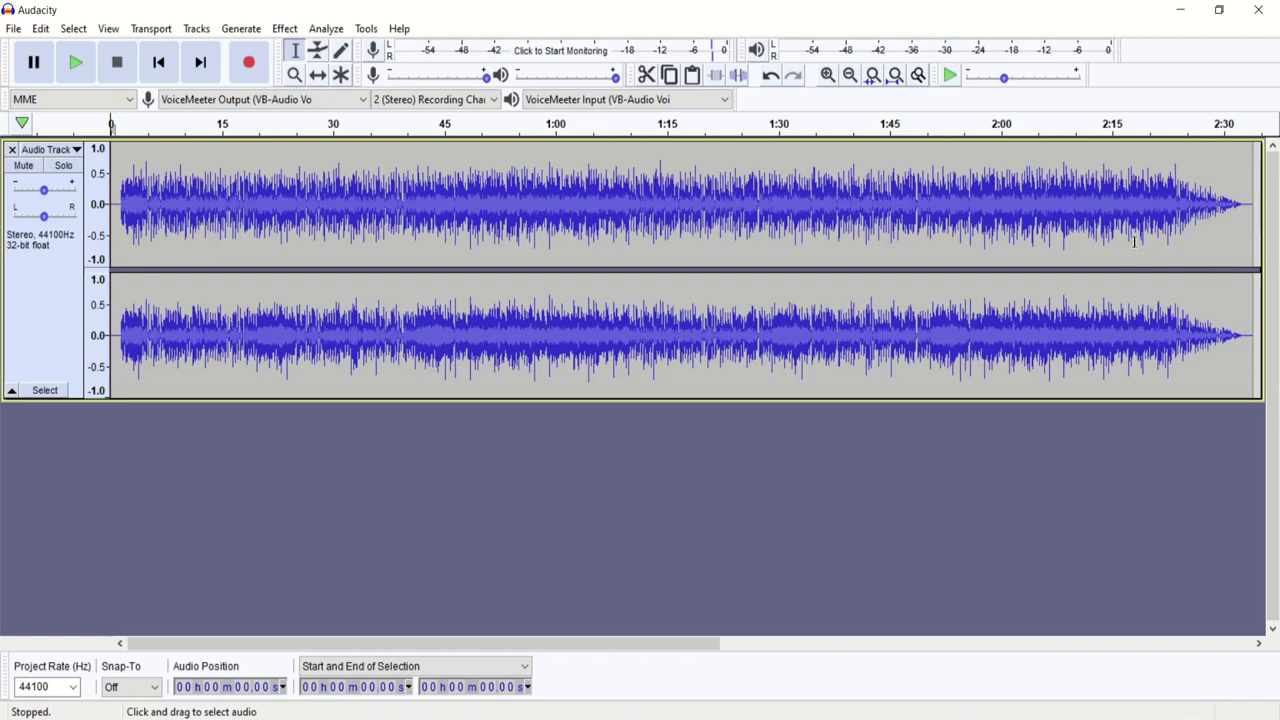
{"action": "left_click", "coordinate": [1218, 196]}
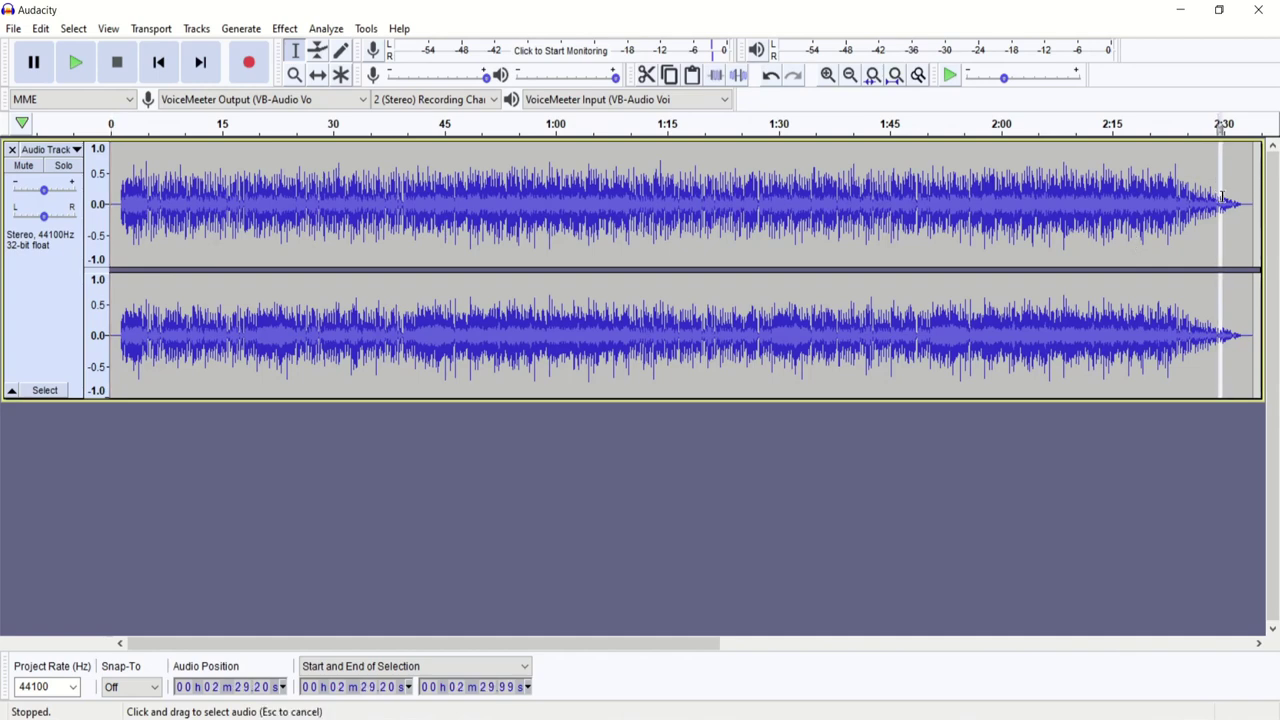
{"action": "left_click", "coordinate": [1074, 200]}
{"action": "left_click", "coordinate": [118, 200]}
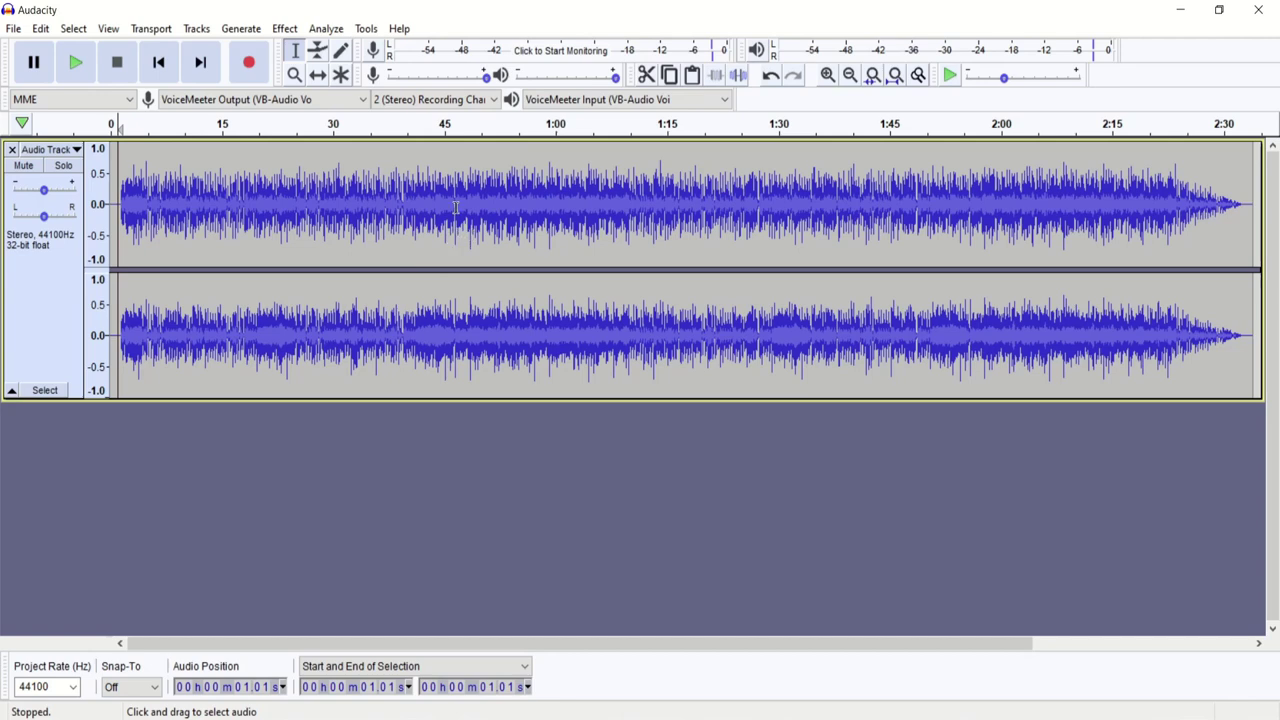
{"action": "left_click", "coordinate": [222, 206]}
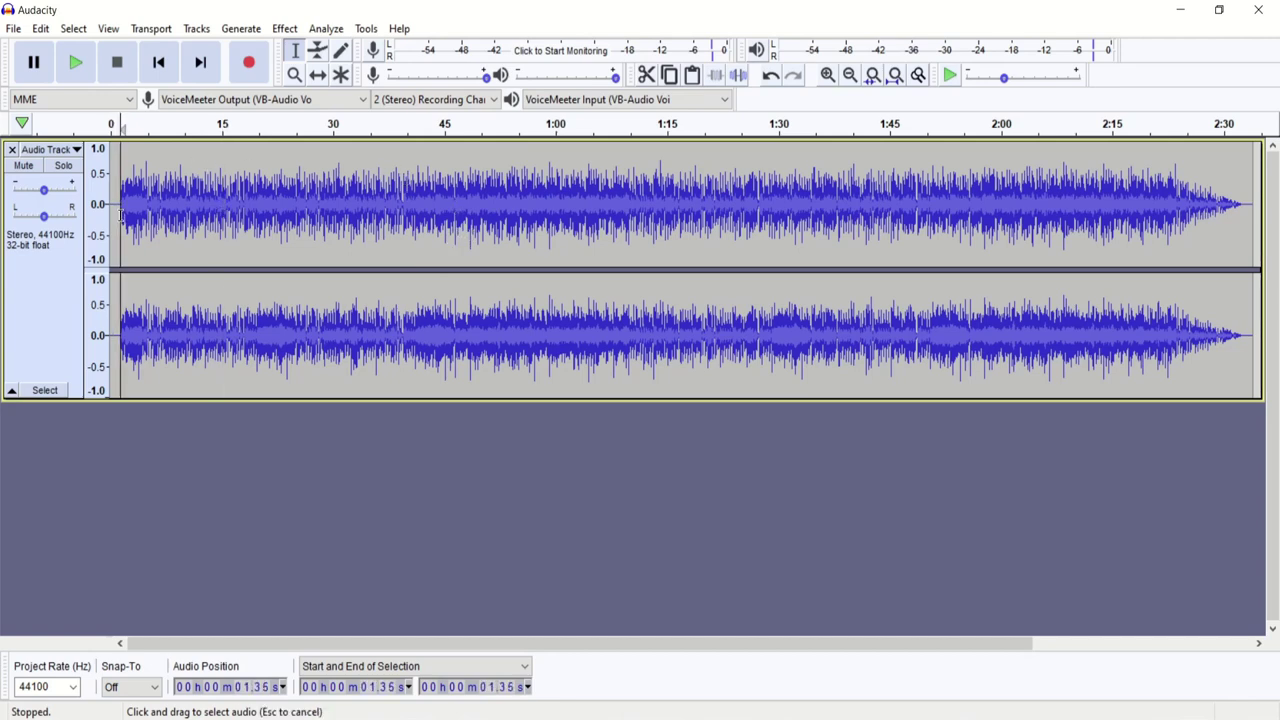
{"action": "left_click_drag", "start_coordinate": [121, 215], "coordinate": [155, 230]}
{"action": "key", "text": "space"}
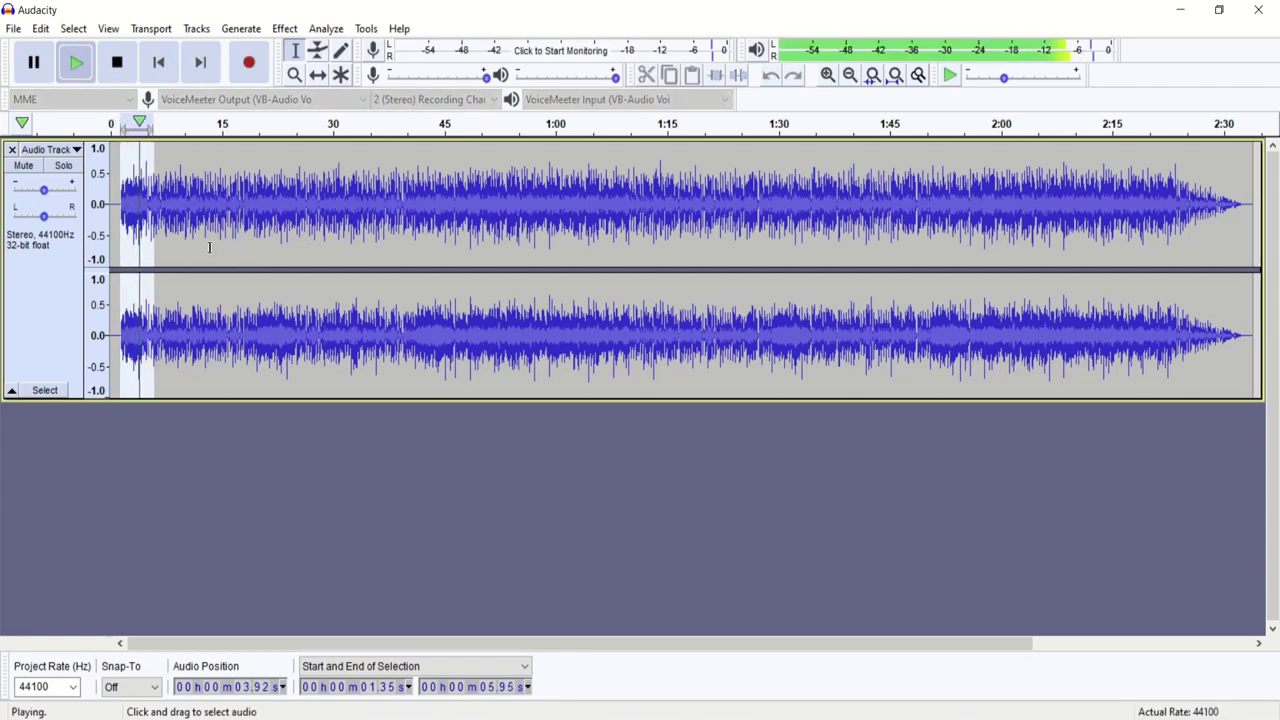
{"action": "key", "text": "space"}
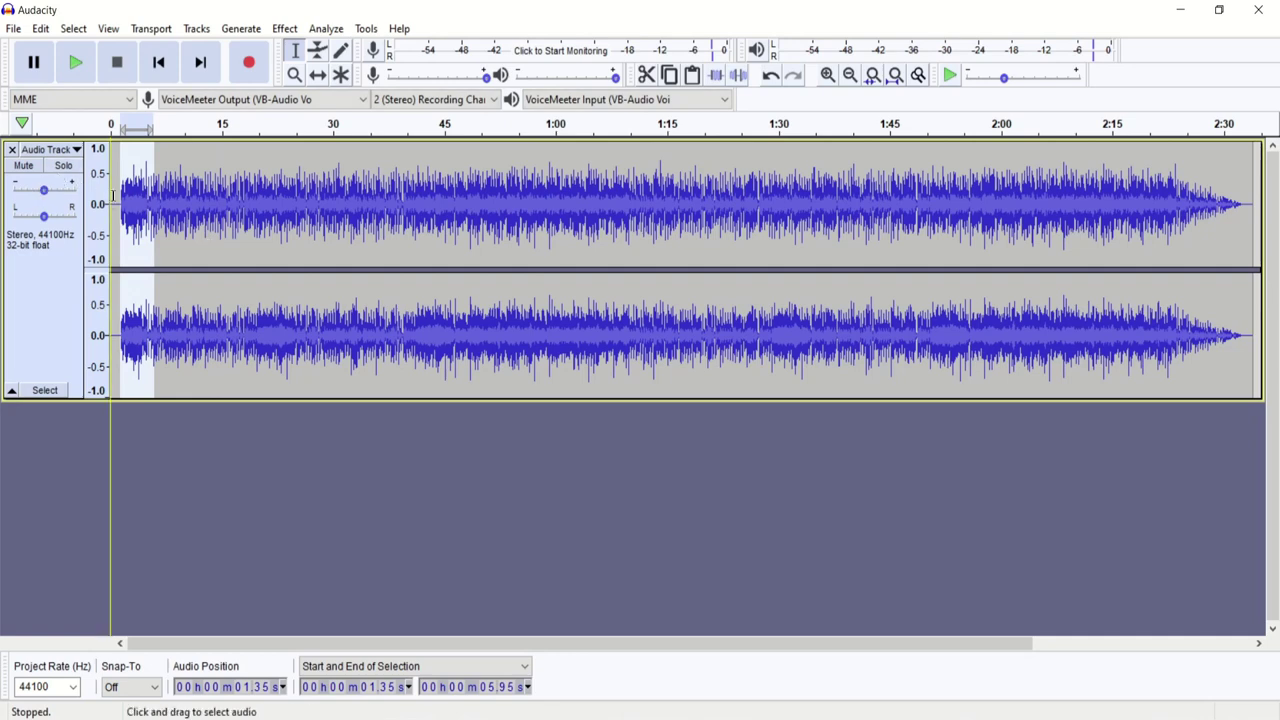
Step: Audition the song's opening from 3.59 s and from 3.93 s
{"action": "left_click", "coordinate": [128, 198]}
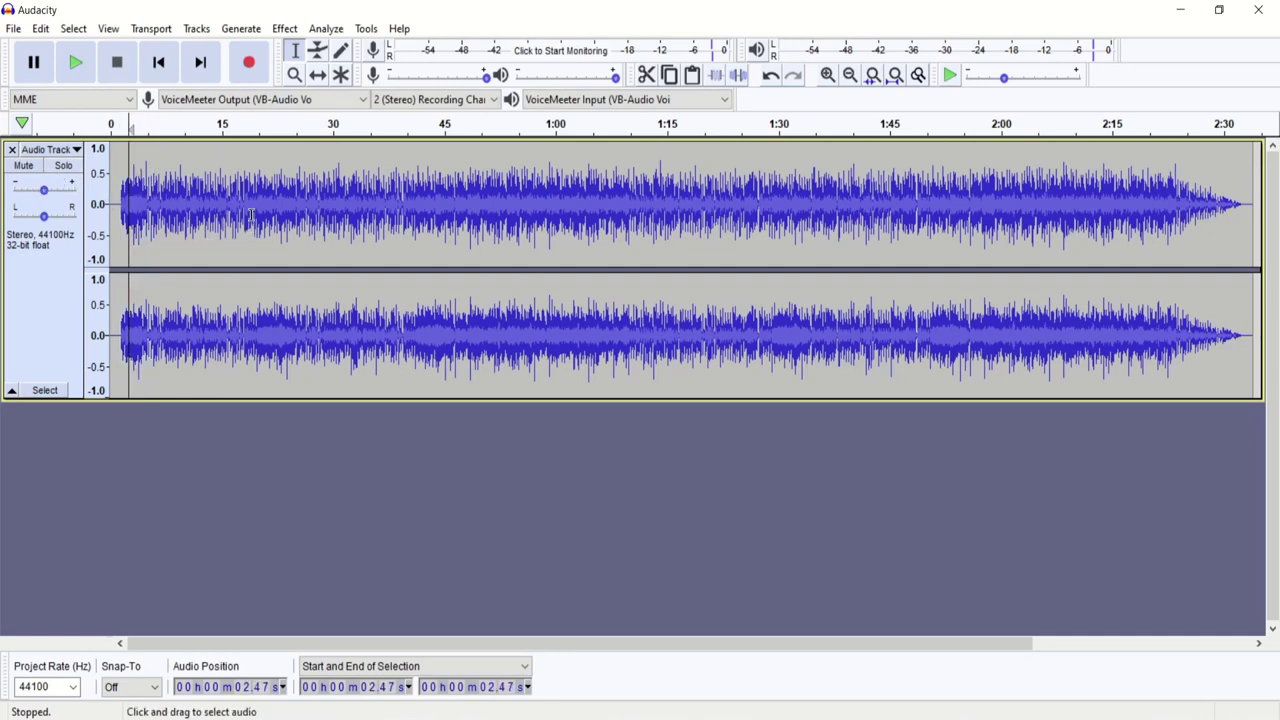
{"action": "left_click", "coordinate": [137, 189]}
{"action": "key", "text": "space"}
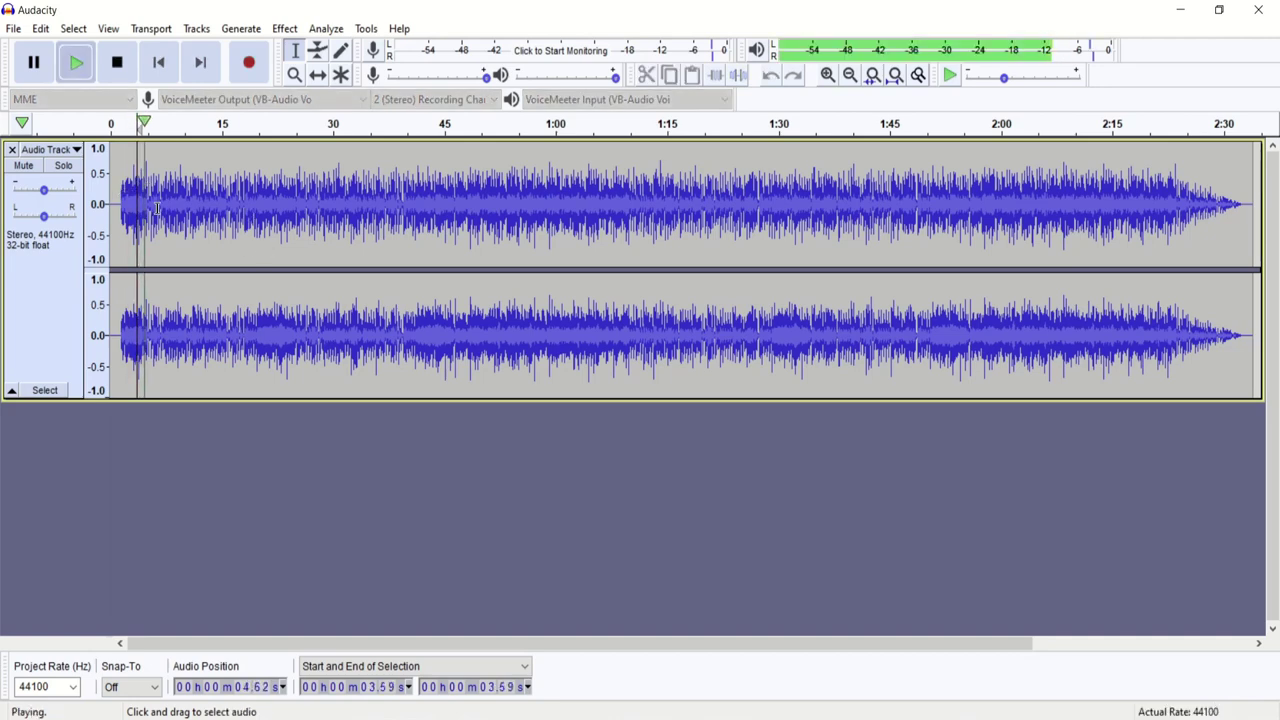
{"action": "left_click", "coordinate": [140, 190]}
{"action": "key", "text": "space"}
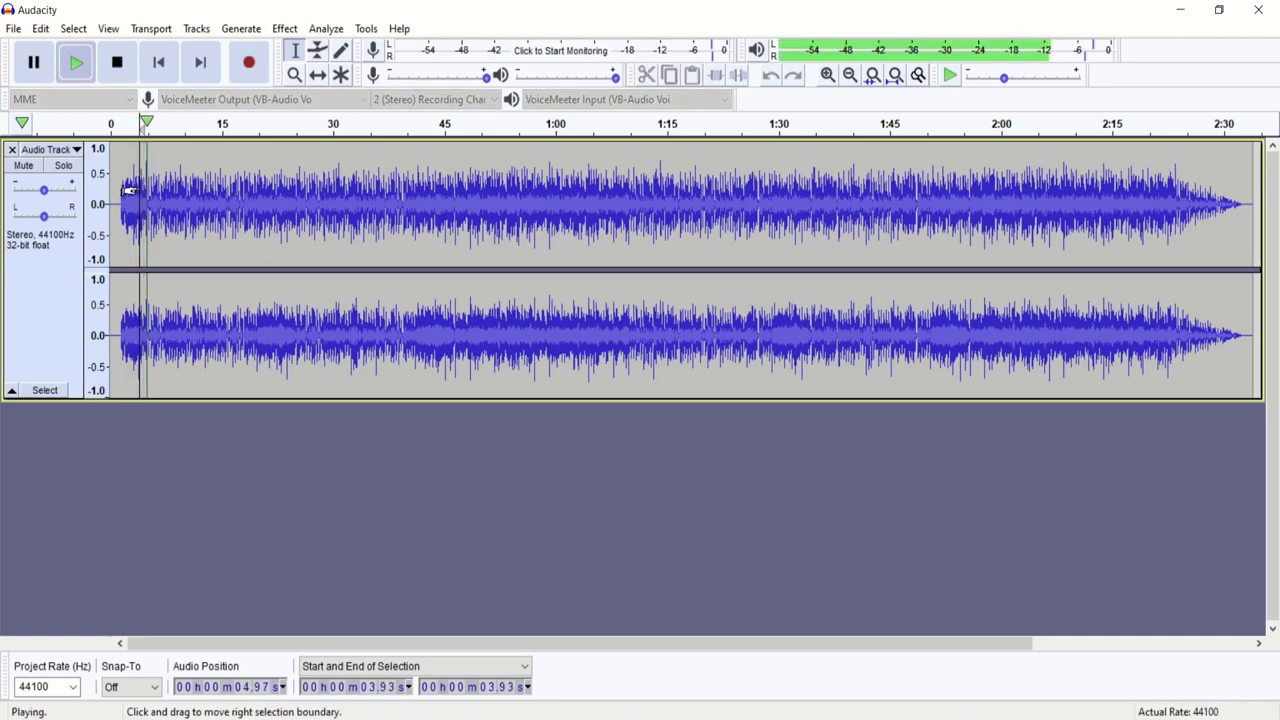
{"action": "key", "text": "space"}
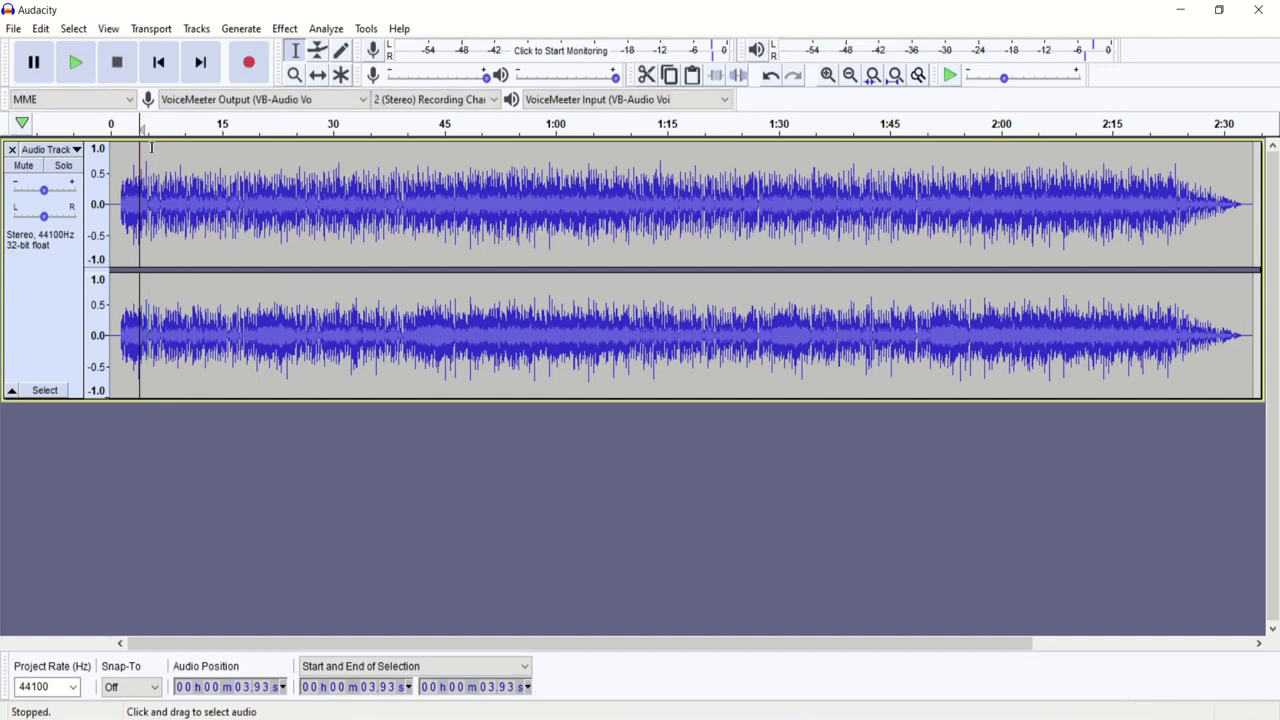
Step: Audition the passage around 1:03, 1:07.59 and 1:12.86 for loop points
{"action": "left_click", "coordinate": [579, 177]}
{"action": "key", "text": "space"}
{"action": "key", "text": "space"}
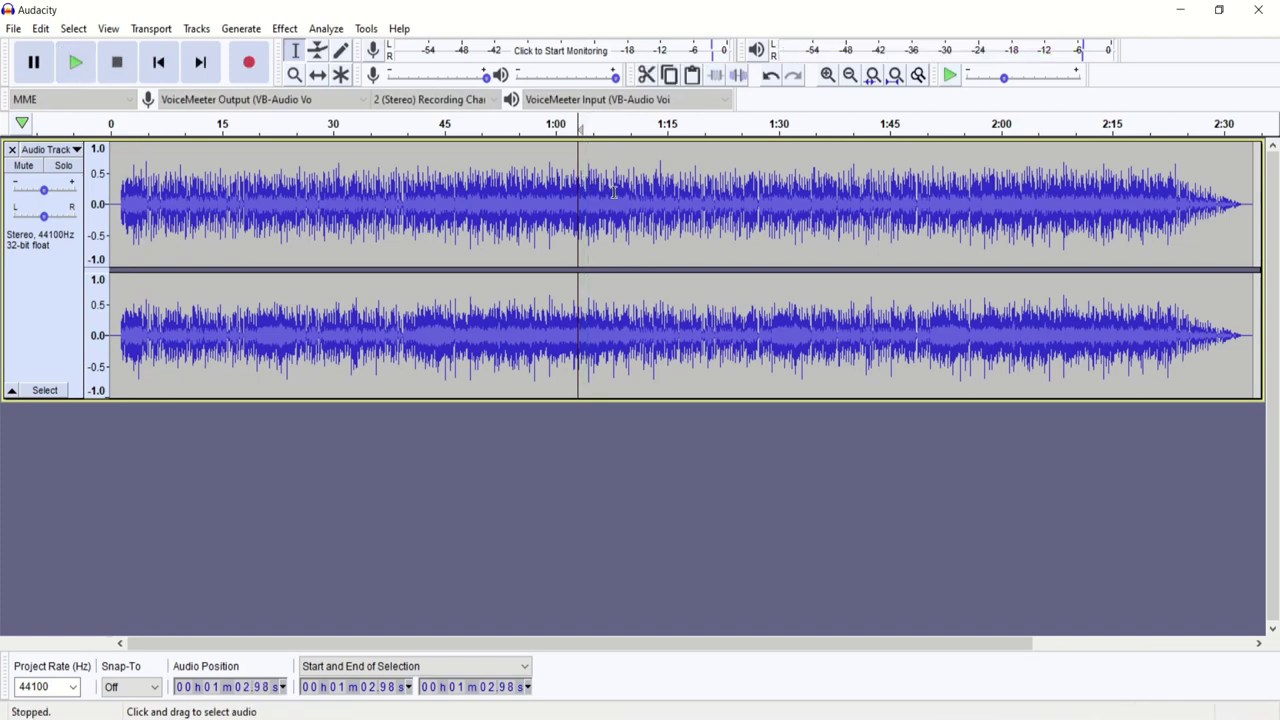
{"action": "left_click_drag", "start_coordinate": [603, 200], "coordinate": [599, 202]}
{"action": "left_click", "coordinate": [612, 203]}
{"action": "key", "text": "space"}
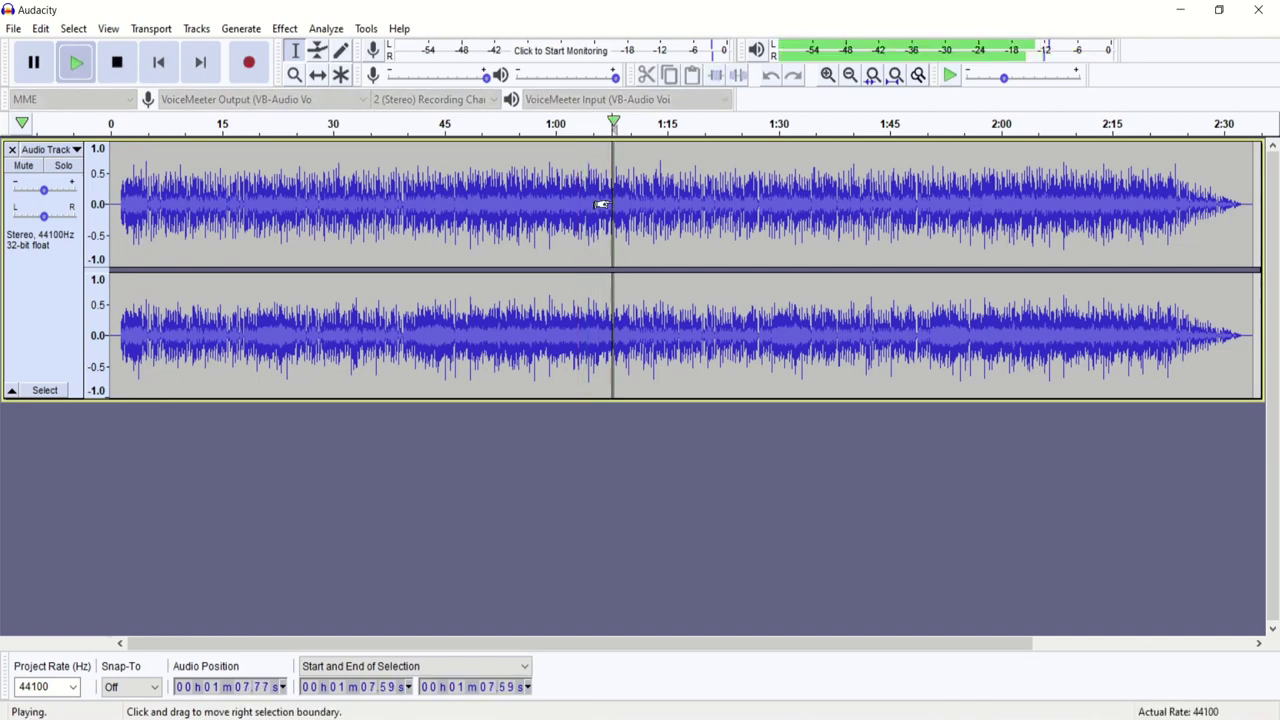
{"action": "key", "text": "space"}
{"action": "left_click", "coordinate": [651, 190]}
{"action": "key", "text": "space"}
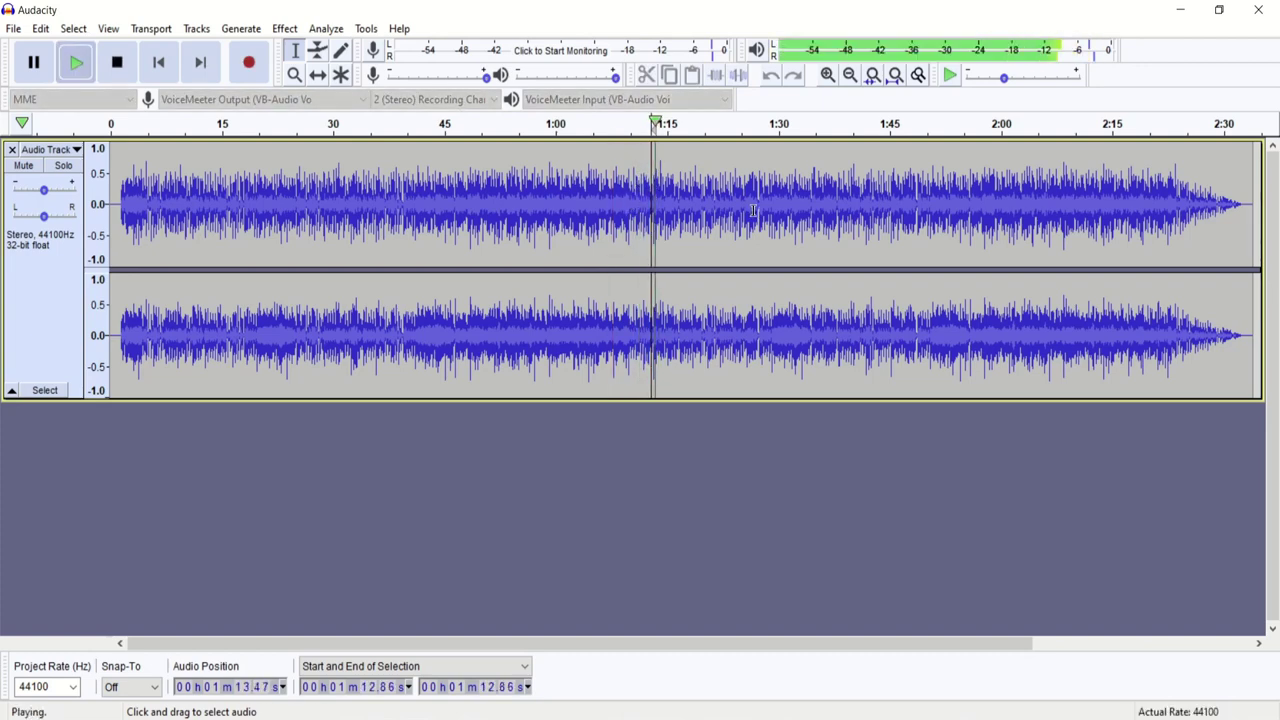
{"action": "key", "text": "space"}
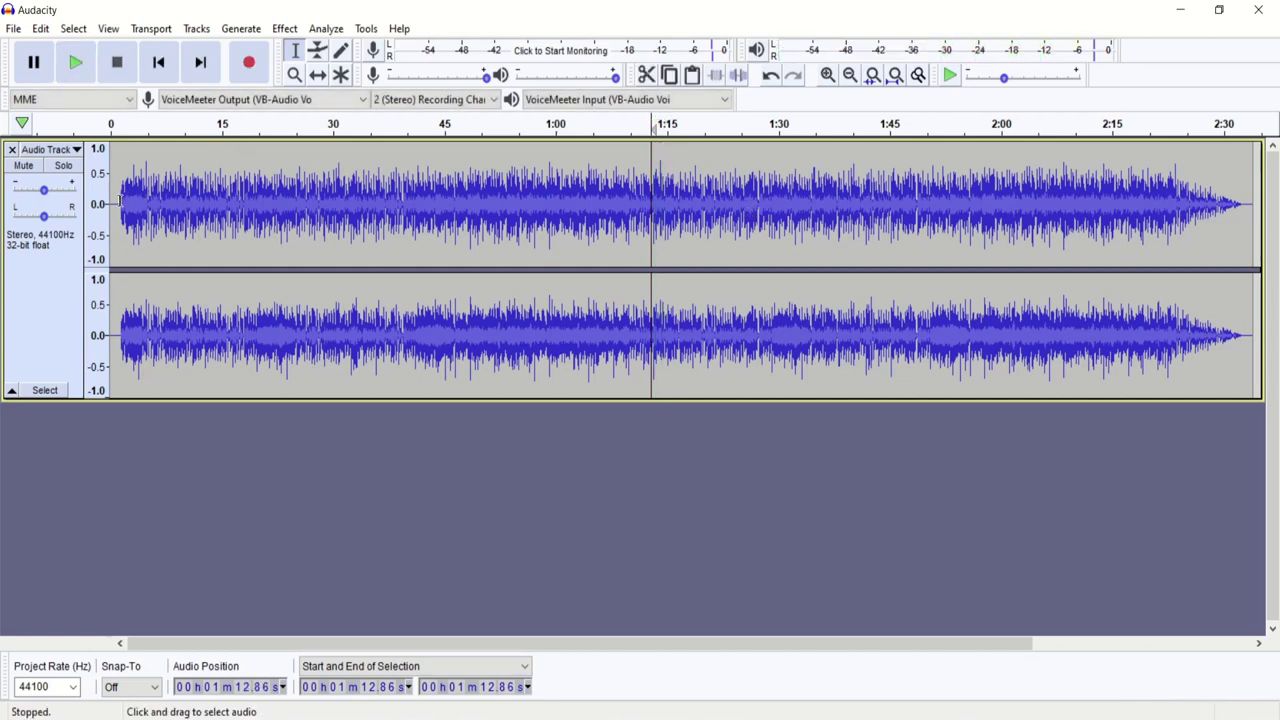
Step: Replay the opening stretch from 1.57 to 5.05 s
{"action": "left_click_drag", "start_coordinate": [123, 206], "coordinate": [147, 208]}
{"action": "key", "text": "space"}
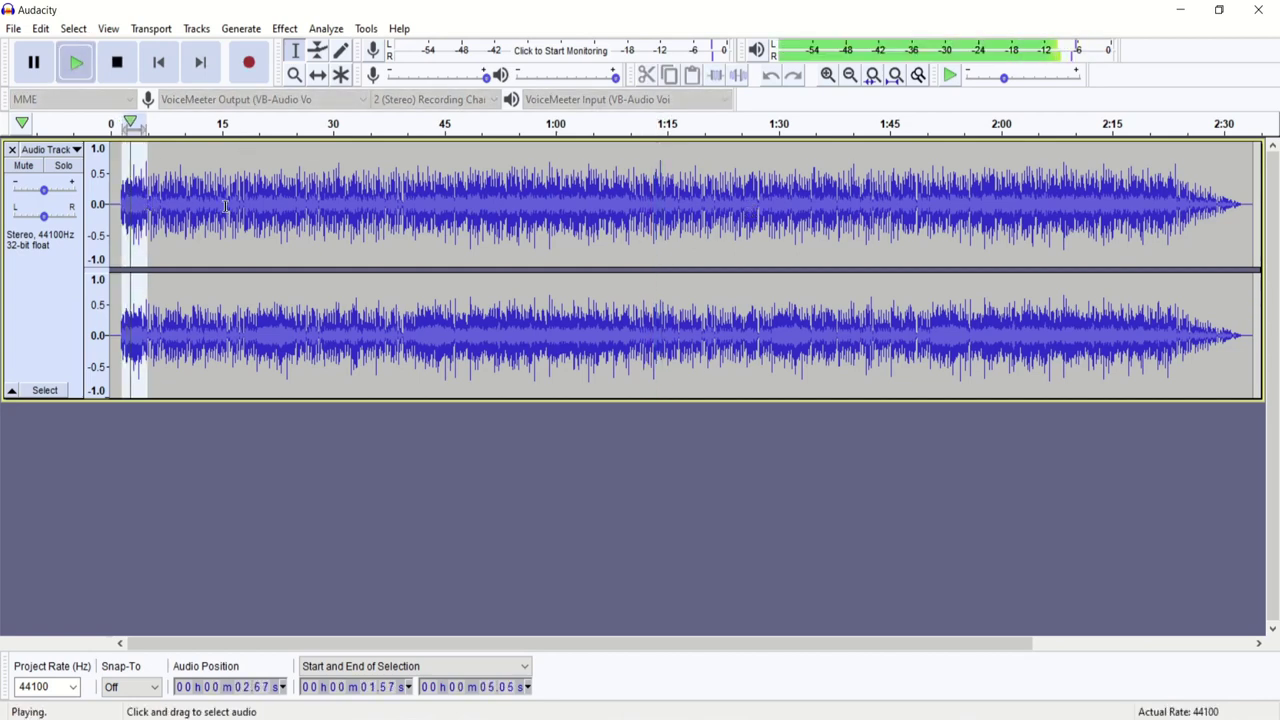
{"action": "left_click", "coordinate": [281, 208]}
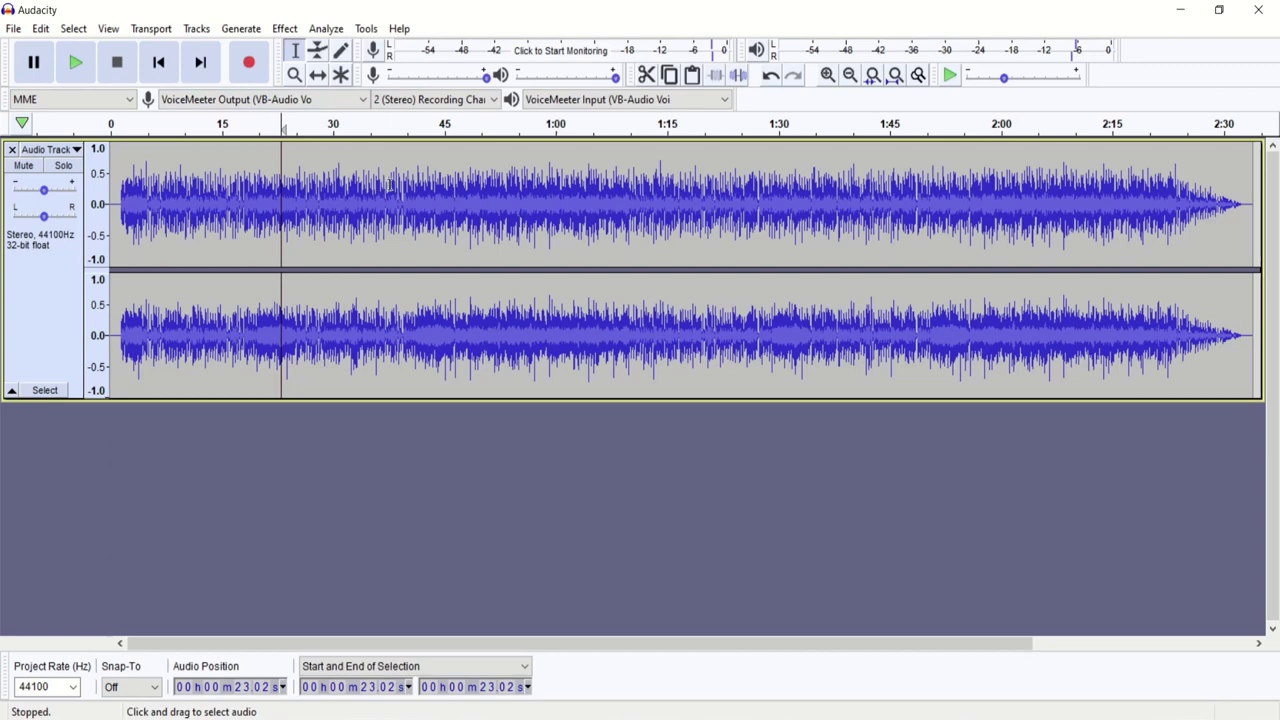
Step: Zoom in on the track's start to find where the sound begins, at 1.51 s
{"action": "left_click_drag", "start_coordinate": [120, 213], "coordinate": [108, 213]}
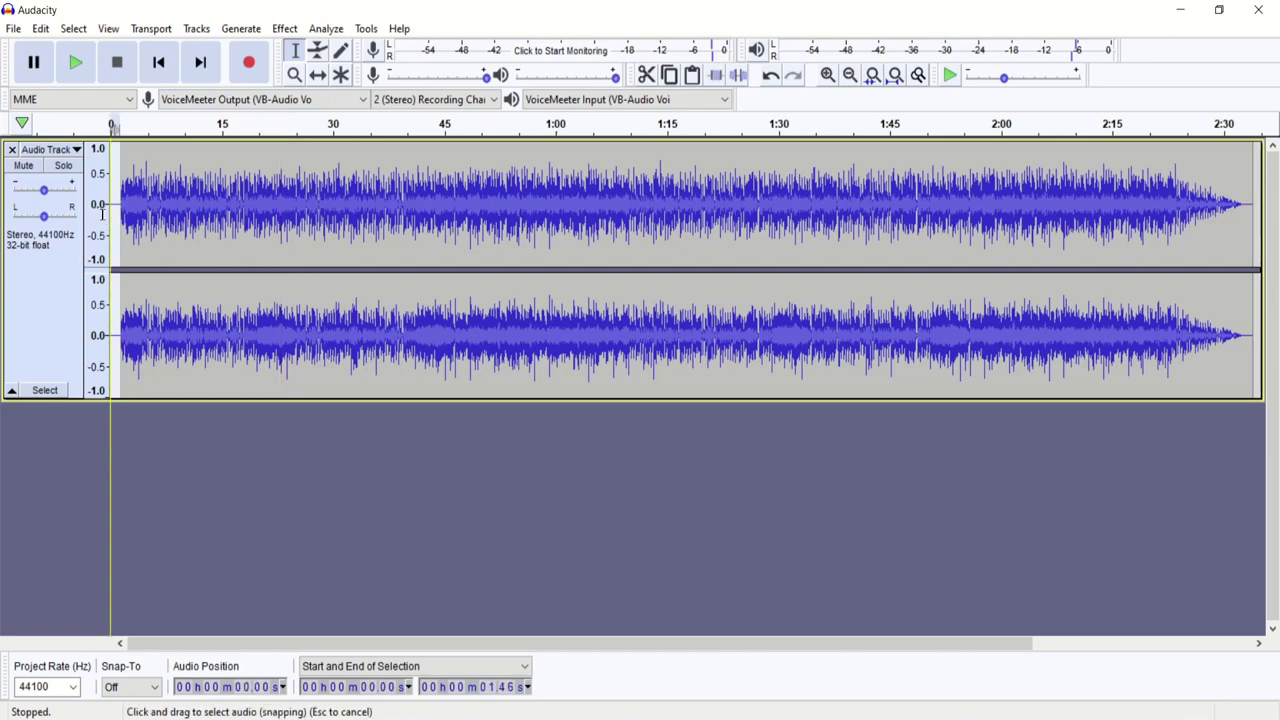
{"action": "left_click", "coordinate": [828, 76]}
{"action": "left_click", "coordinate": [828, 76]}
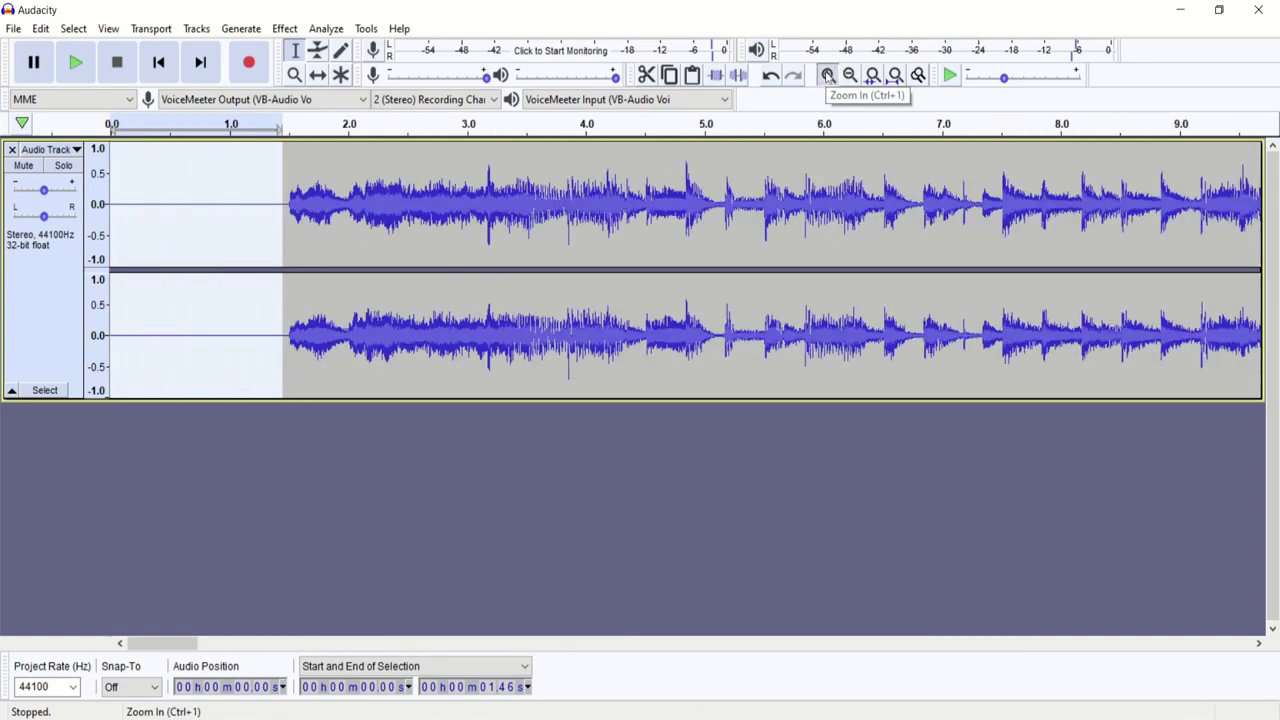
{"action": "left_click", "coordinate": [828, 76]}
{"action": "left_click", "coordinate": [468, 225]}
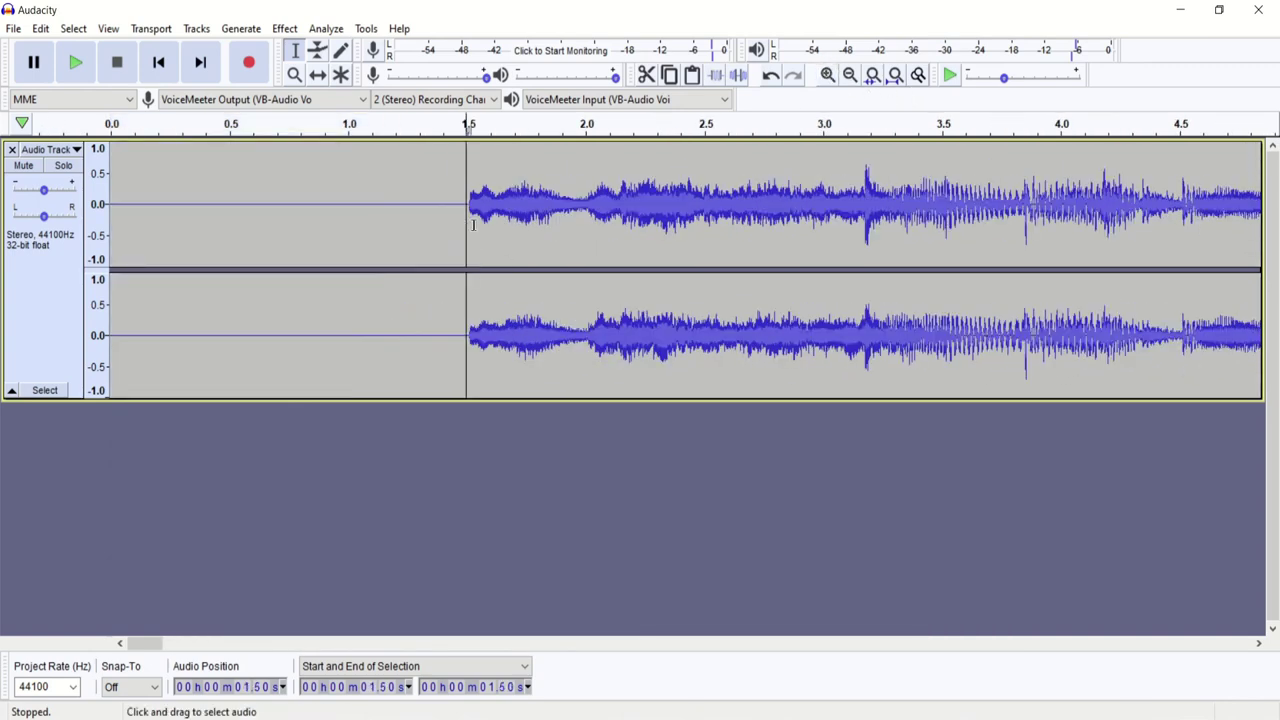
{"action": "left_click", "coordinate": [470, 222]}
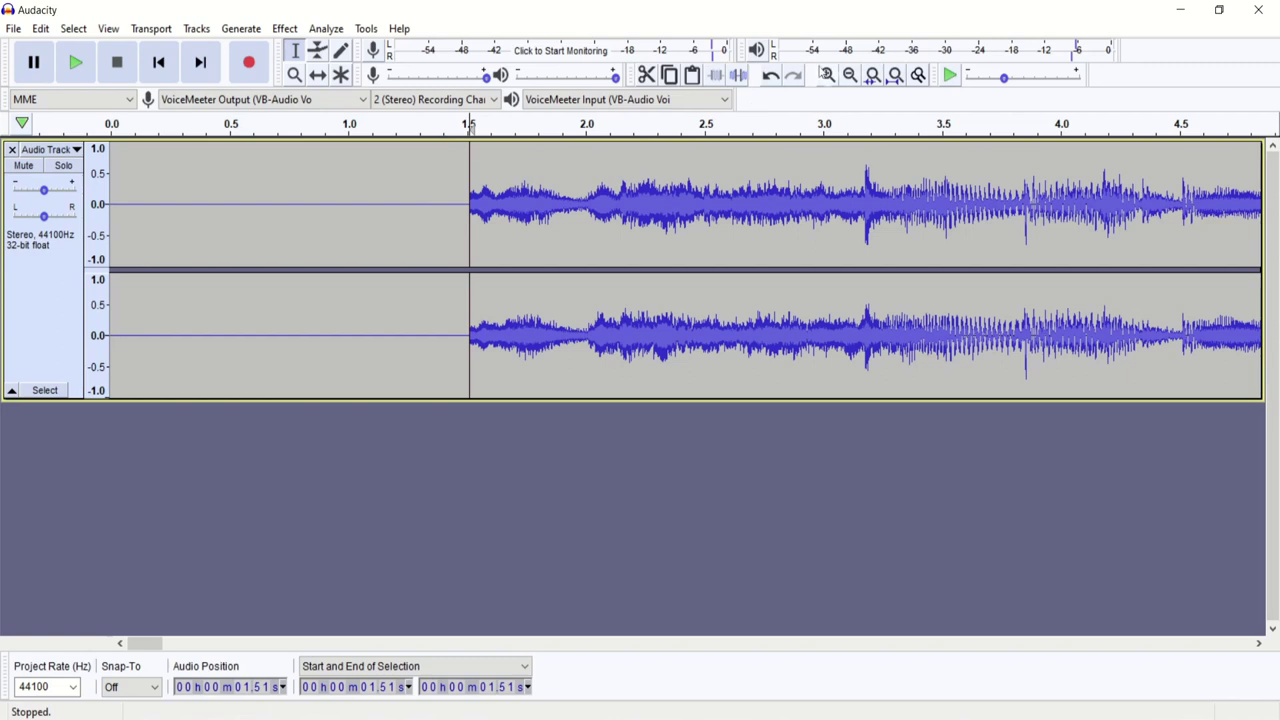
{"action": "left_click", "coordinate": [827, 75]}
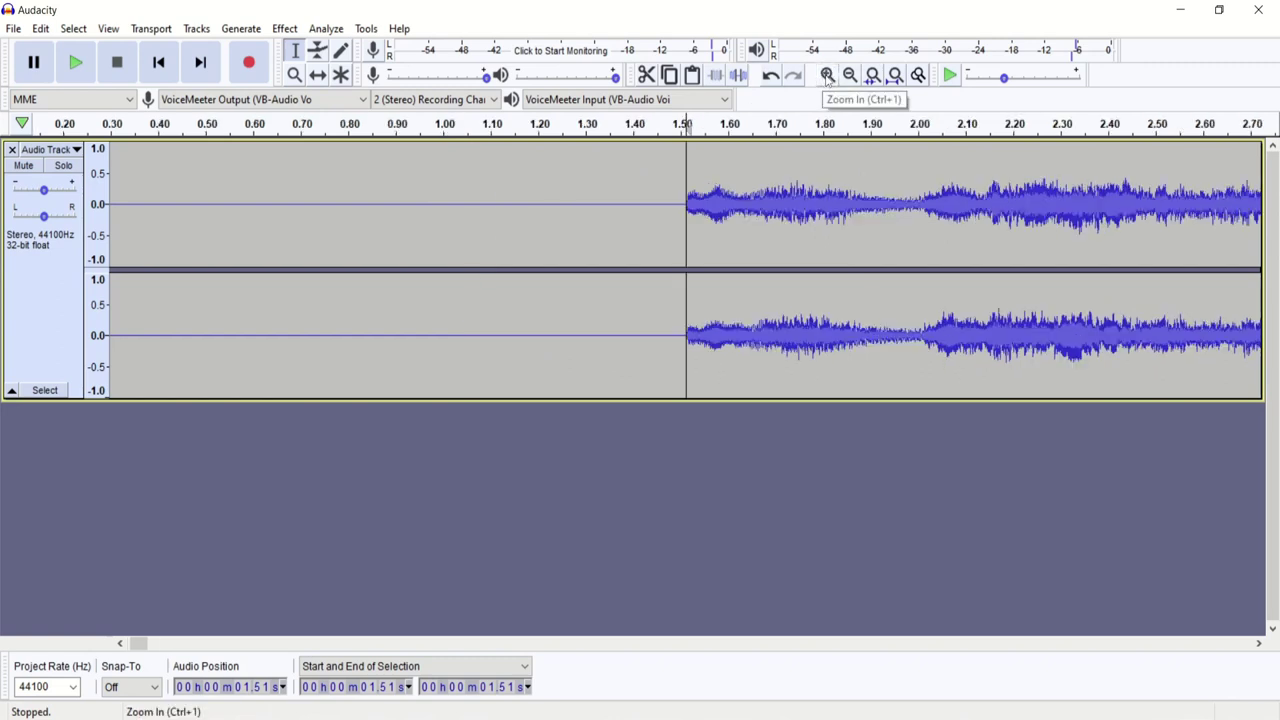
{"action": "left_click", "coordinate": [827, 75]}
{"action": "left_click", "coordinate": [827, 75]}
{"action": "left_click", "coordinate": [827, 75]}
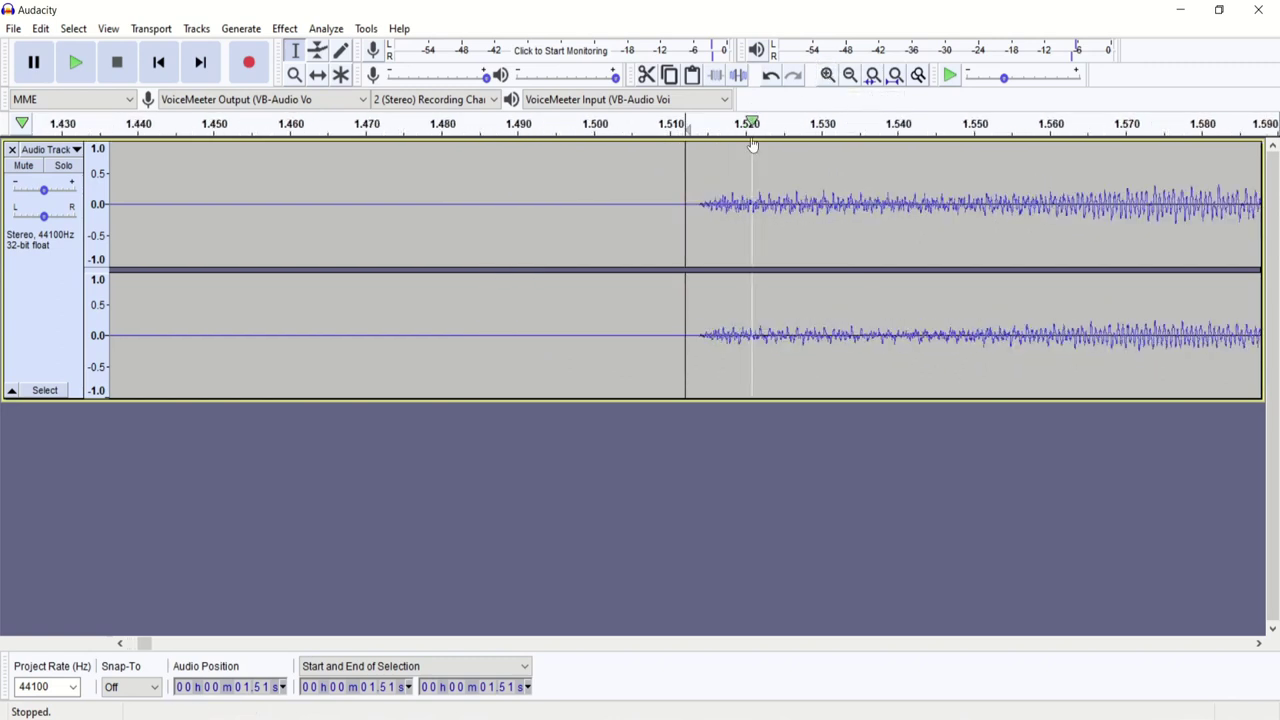
{"action": "left_click", "coordinate": [698, 200]}
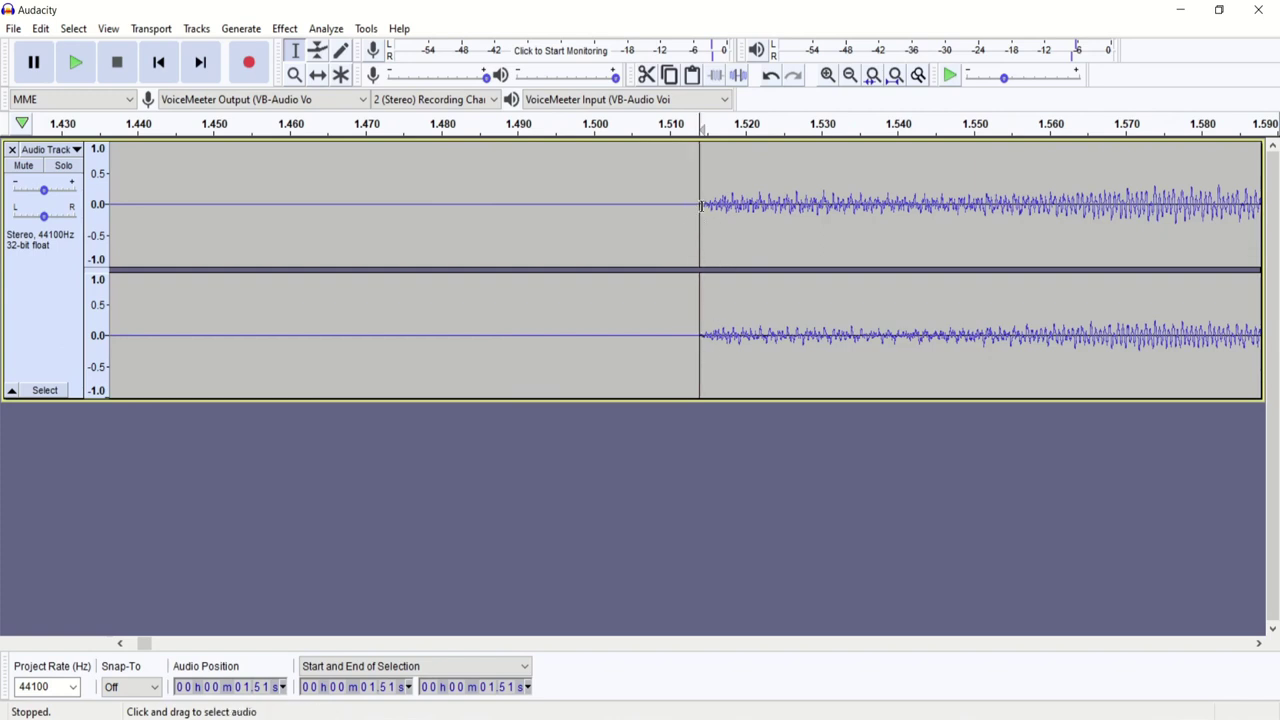
Step: Delete the silent first 1.51 seconds, play the trimmed song, and fit it to the window
{"action": "left_click", "coordinate": [850, 76]}
{"action": "left_click", "coordinate": [850, 76]}
{"action": "left_click", "coordinate": [850, 76]}
{"action": "left_click", "coordinate": [850, 76]}
{"action": "left_click", "coordinate": [850, 76]}
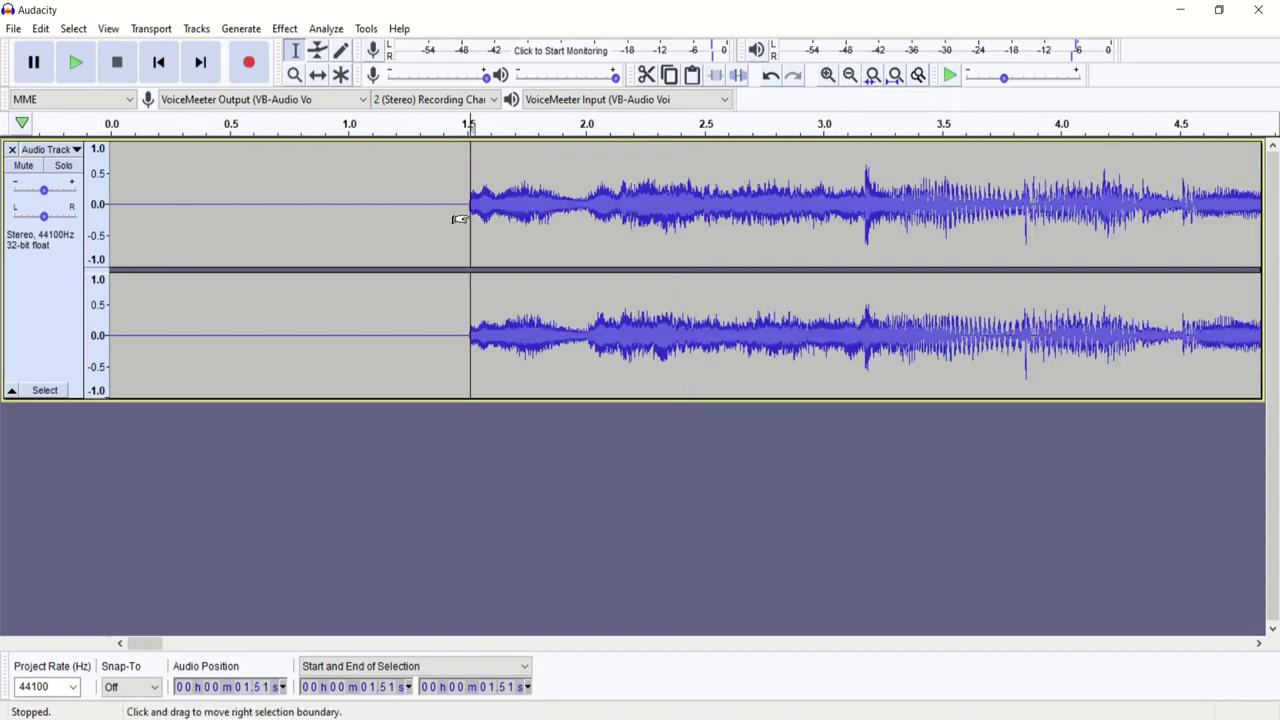
{"action": "left_click_drag", "start_coordinate": [458, 217], "coordinate": [40, 245]}
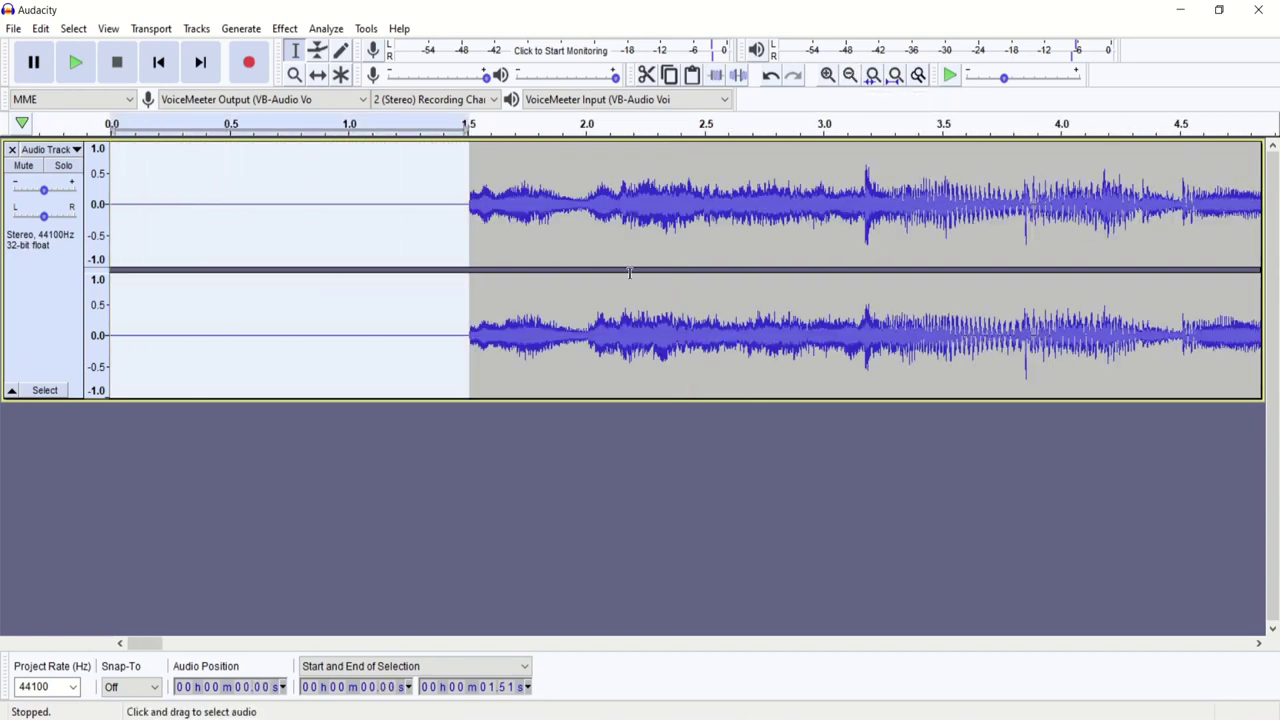
{"action": "key", "text": "Delete"}
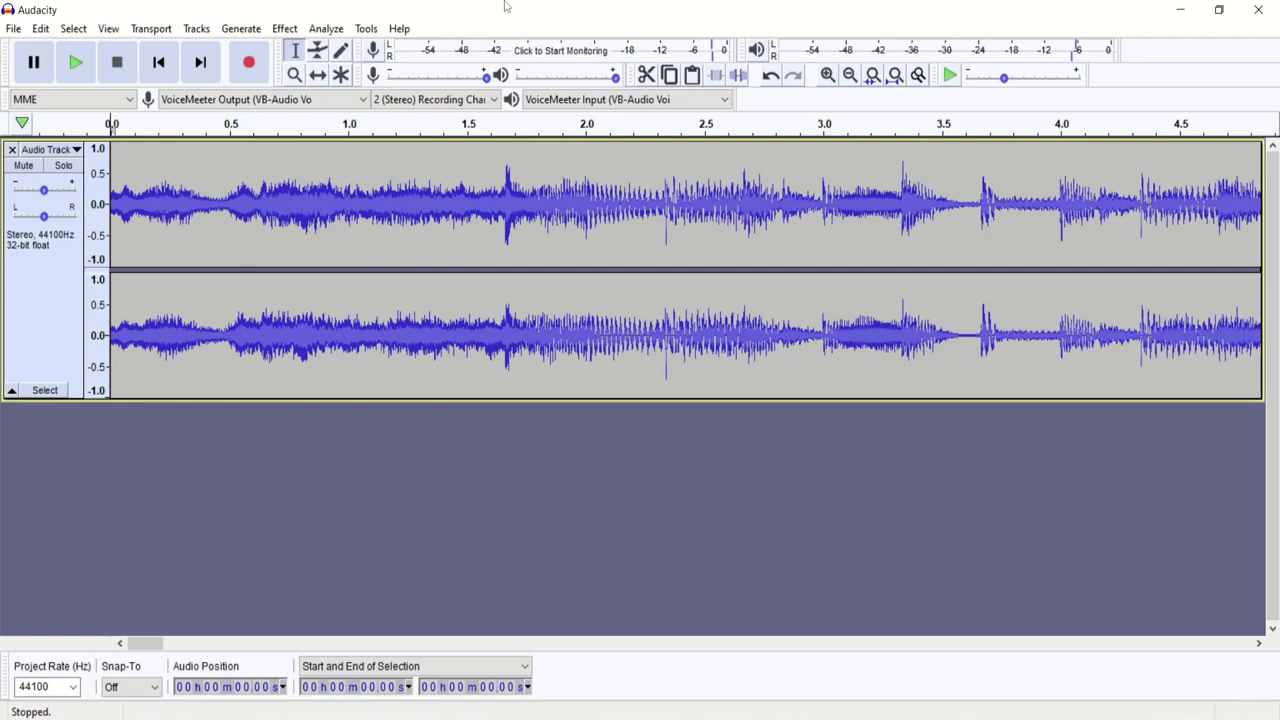
{"action": "key", "text": "space"}
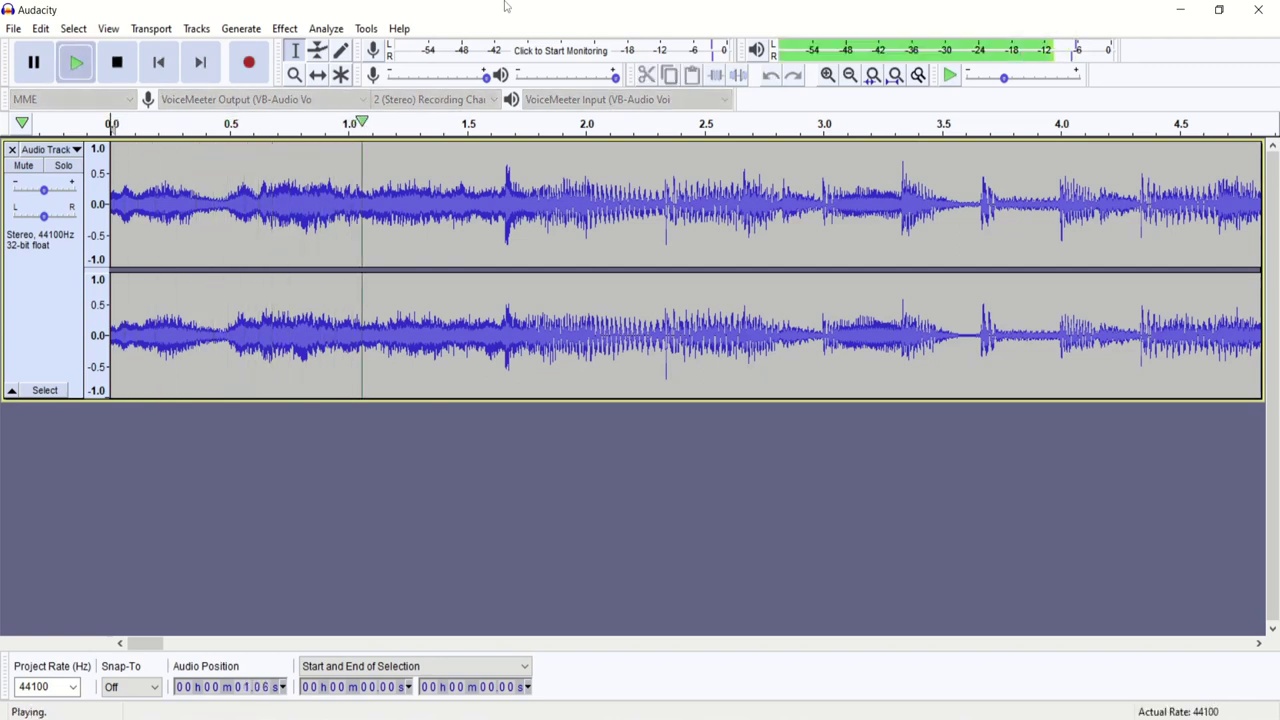
{"action": "key", "text": "space"}
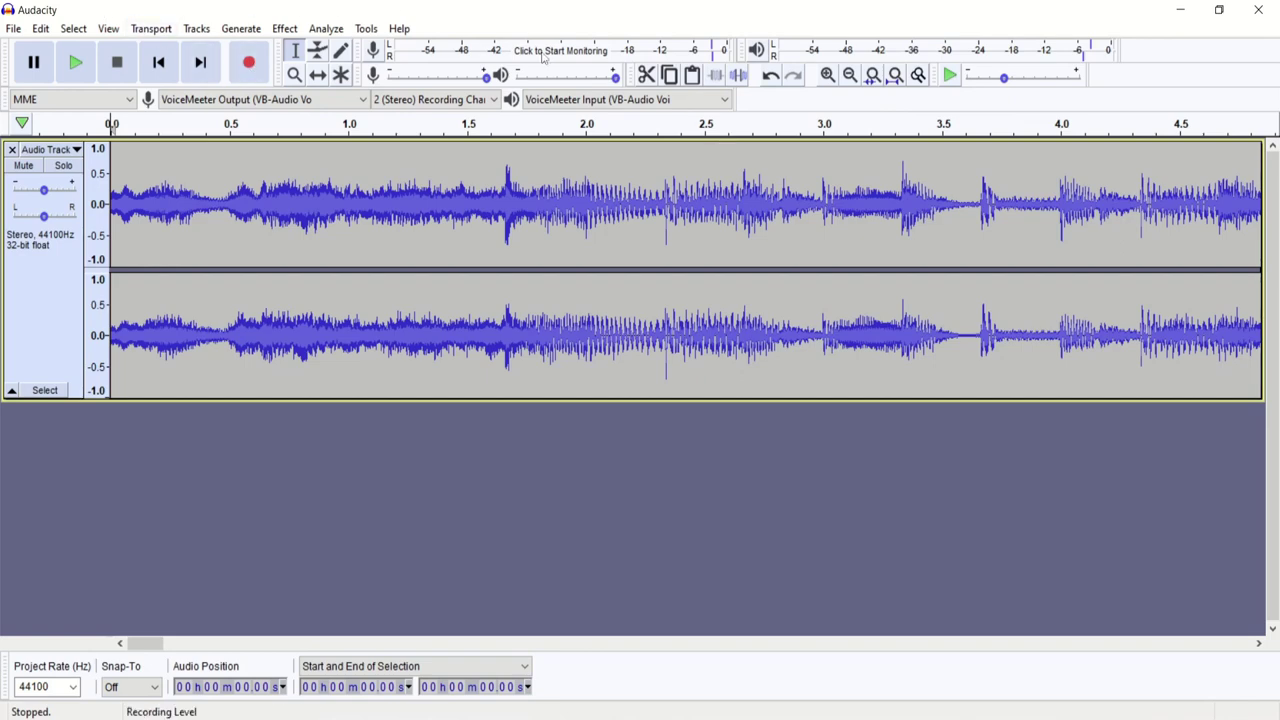
{"action": "key", "text": "ctrl+f"}
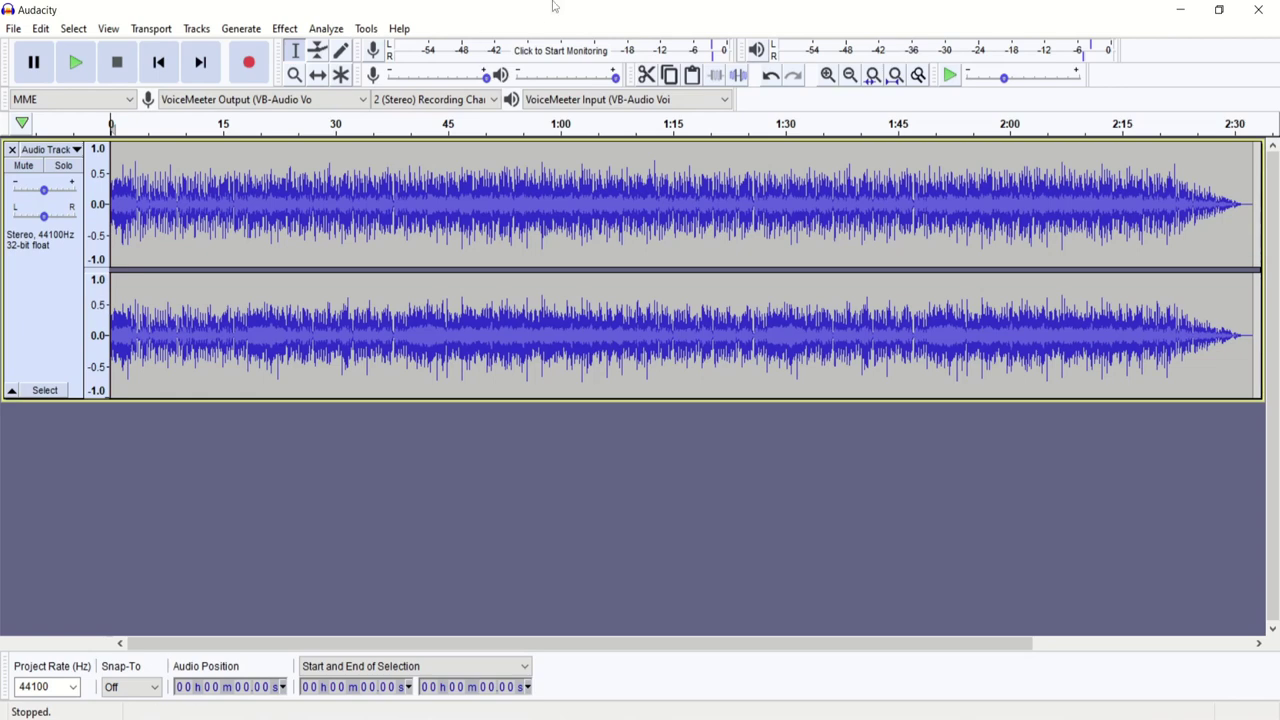
Step: Amplify the entire song to a -1.5 dB peak (1.034 dB gain) and play it back
{"action": "key", "text": "ctrl+a"}
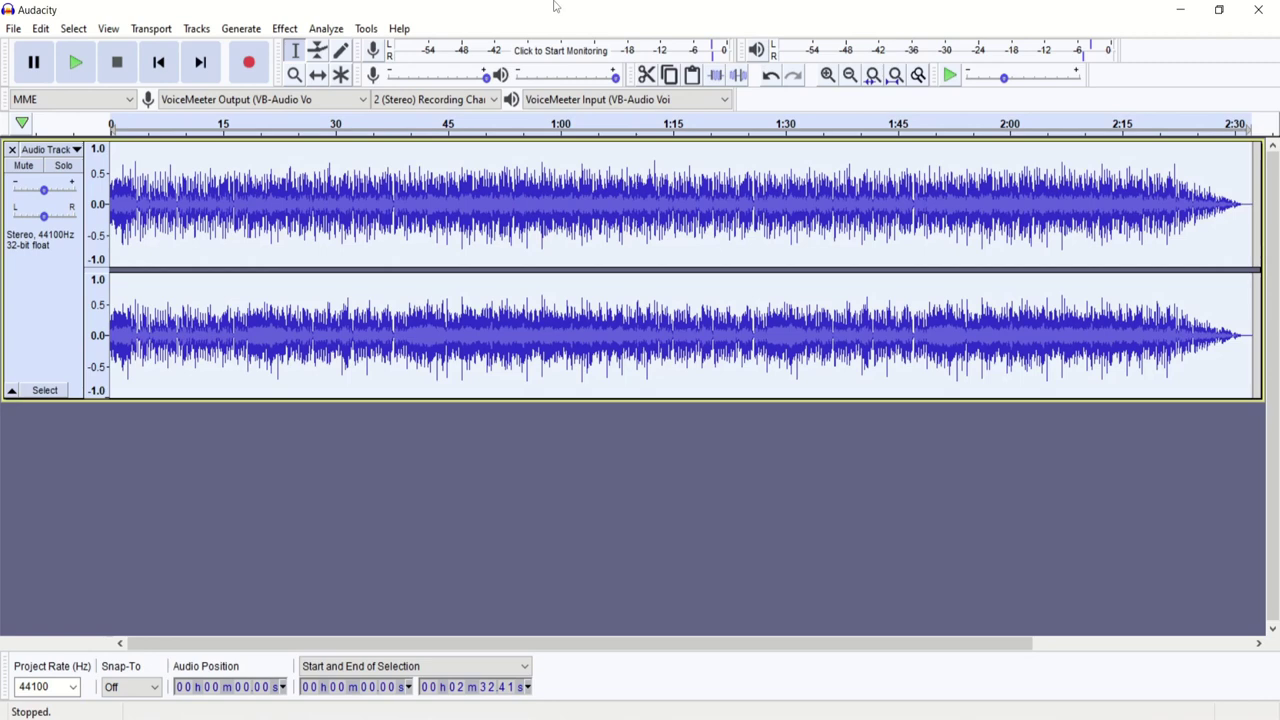
{"action": "left_click", "coordinate": [290, 29]}
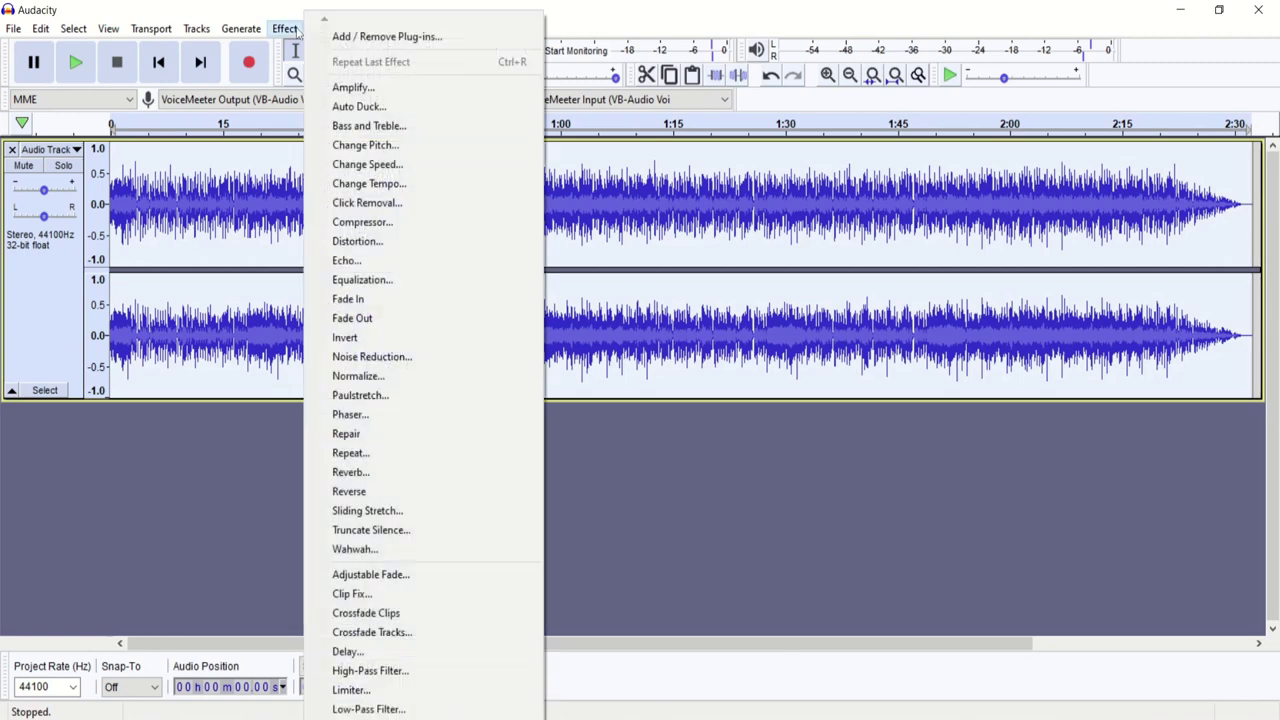
{"action": "left_click", "coordinate": [352, 87]}
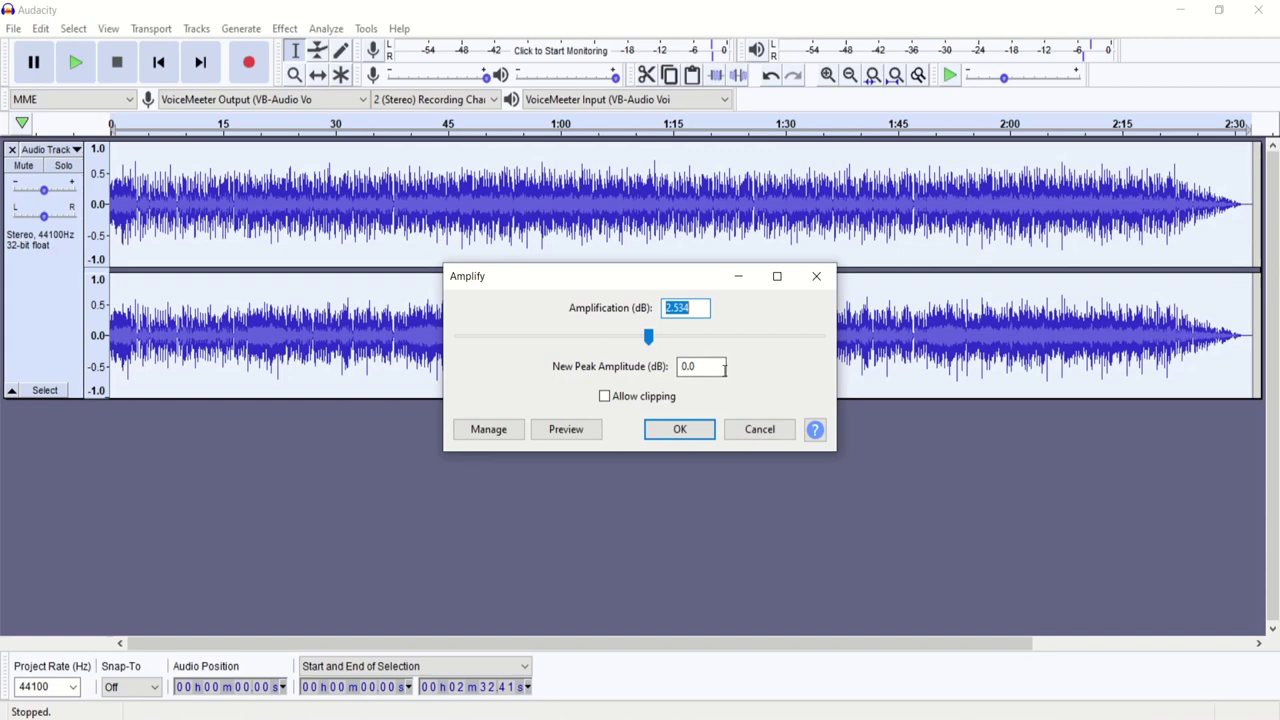
{"action": "left_click_drag", "start_coordinate": [724, 370], "coordinate": [686, 367]}
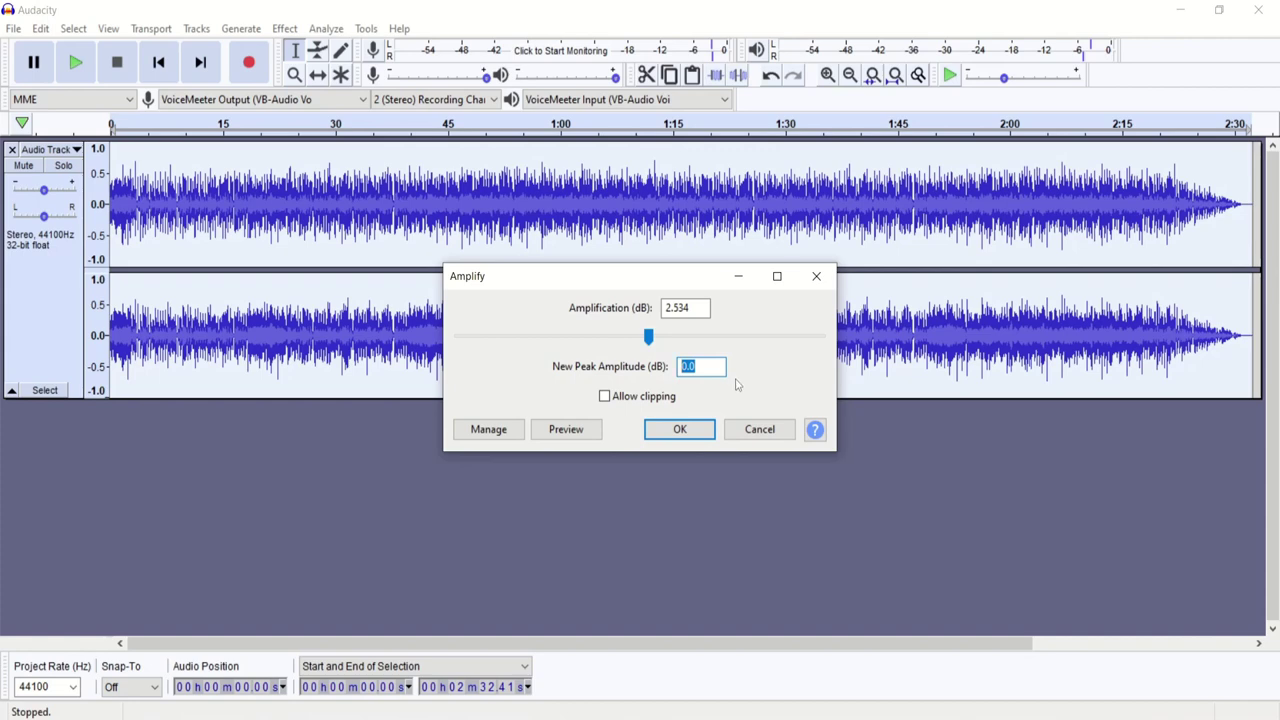
{"action": "type", "text": "-1.5"}
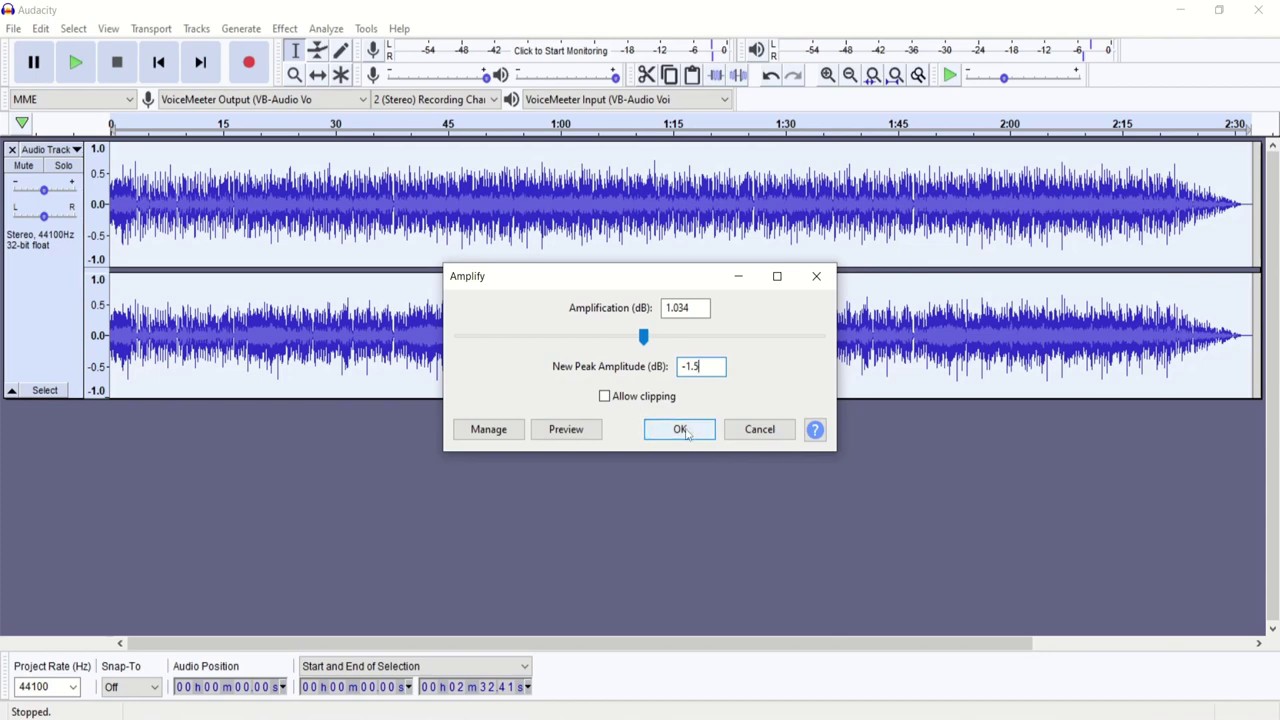
{"action": "left_click_drag", "start_coordinate": [712, 366], "coordinate": [654, 366]}
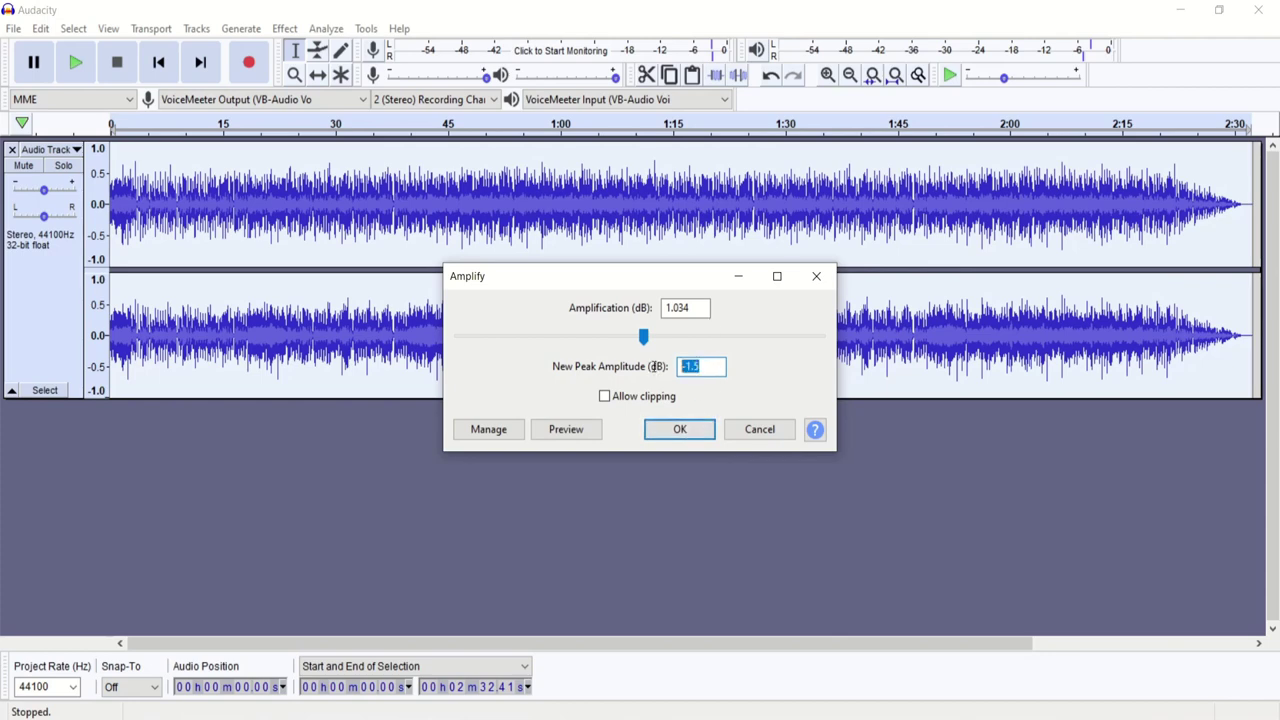
{"action": "left_click_drag", "start_coordinate": [708, 308], "coordinate": [652, 308]}
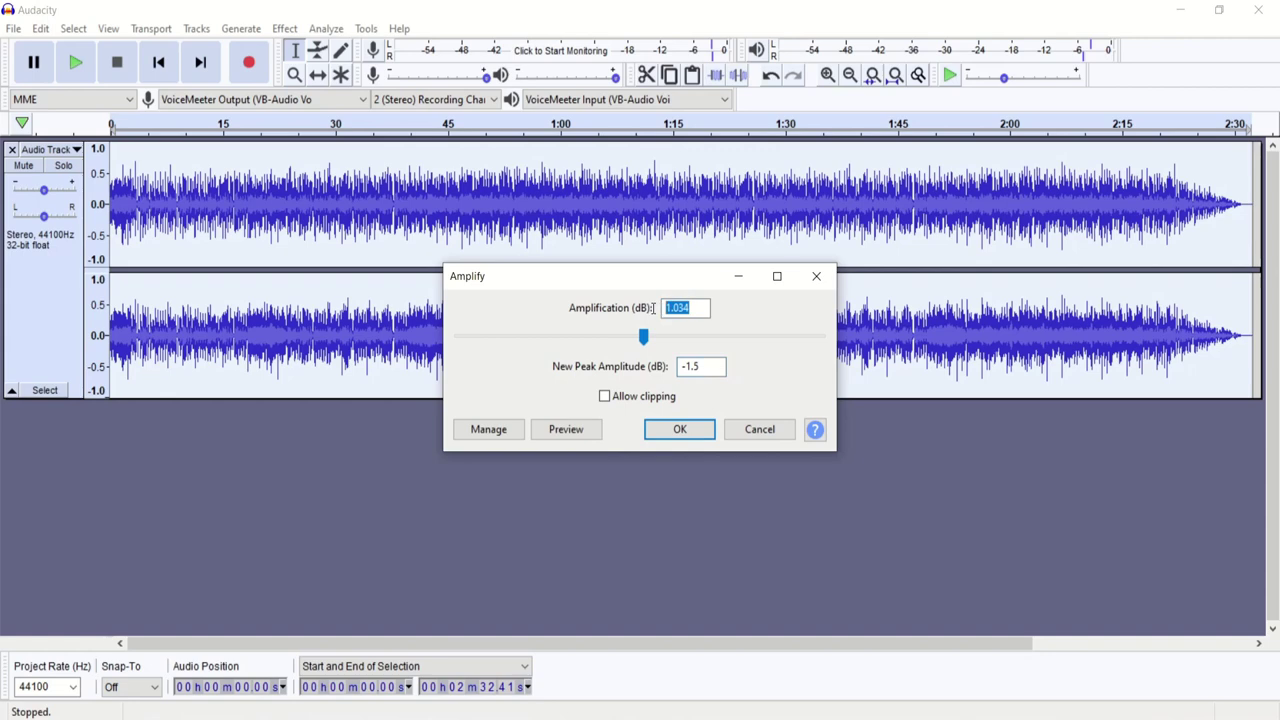
{"action": "left_click", "coordinate": [675, 429]}
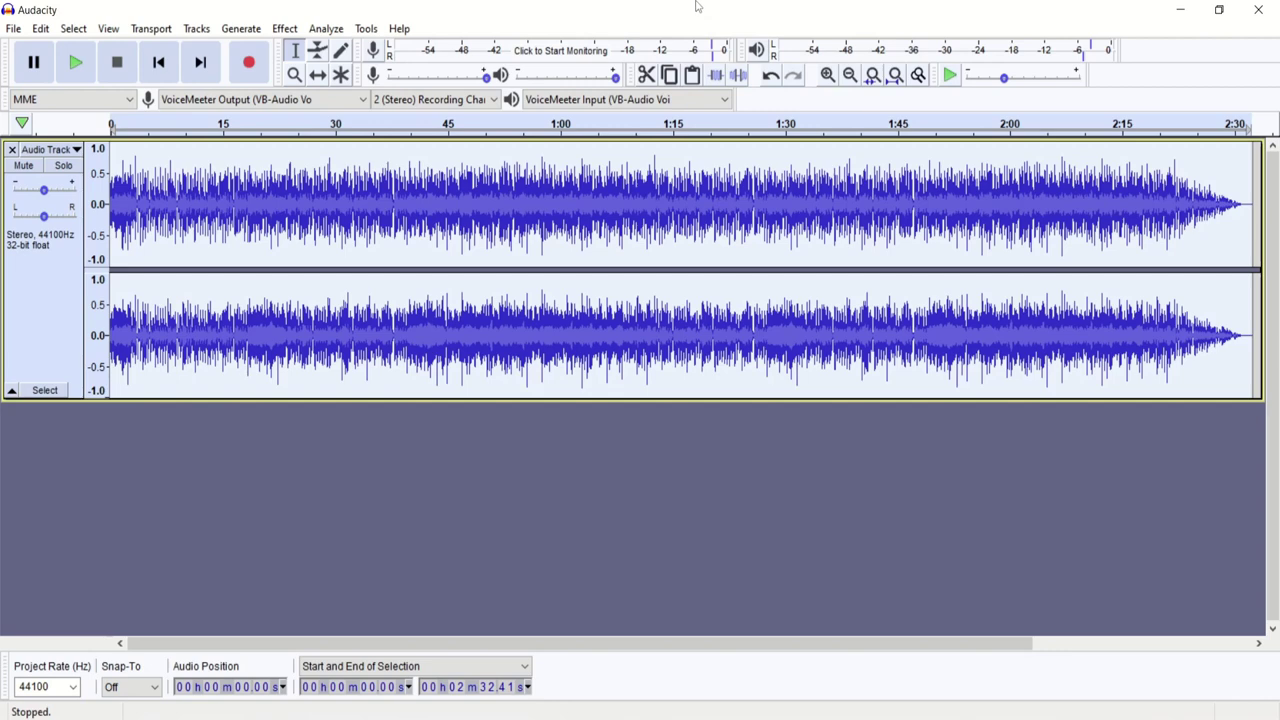
{"action": "key", "text": "space"}
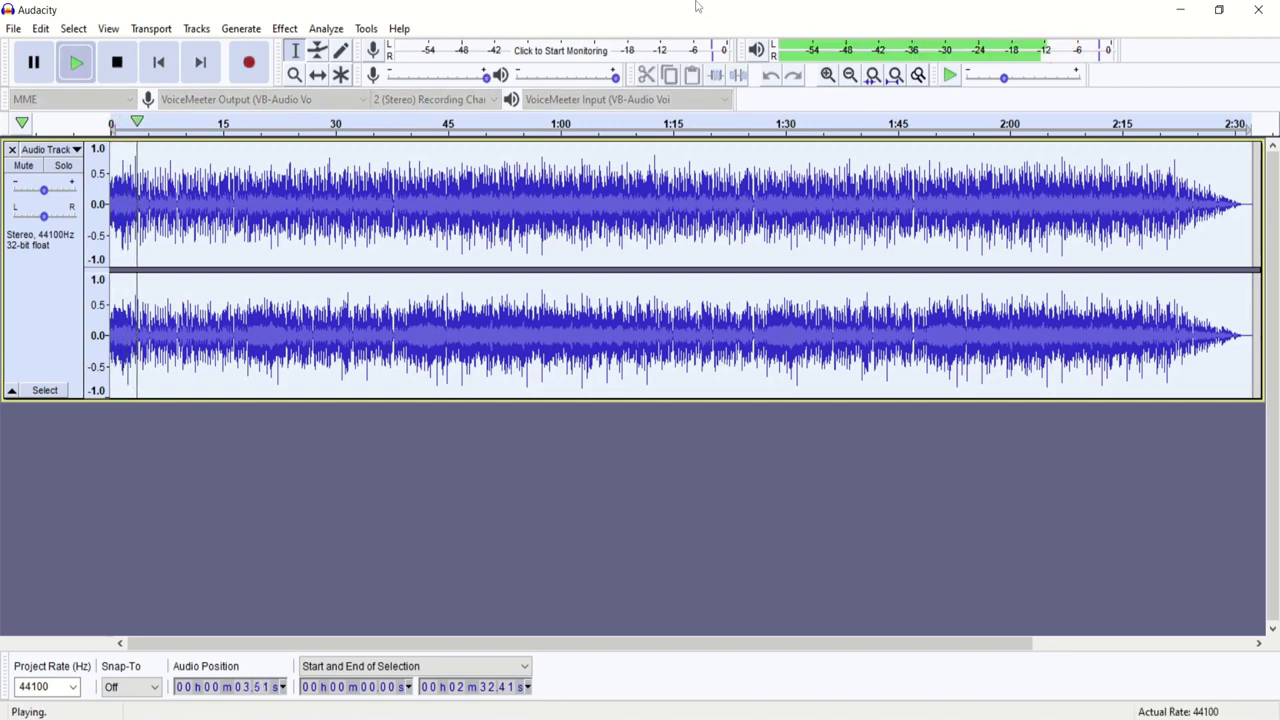
{"action": "key", "text": "space"}
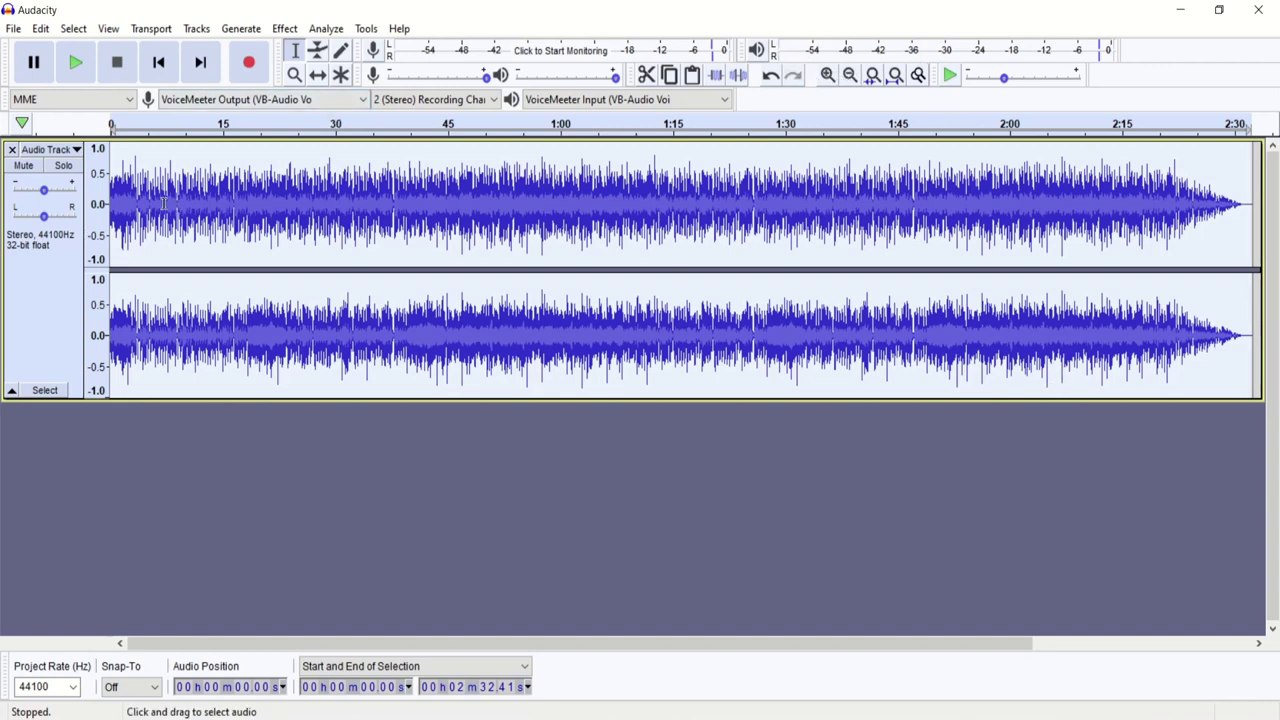
{"action": "left_click", "coordinate": [112, 201]}
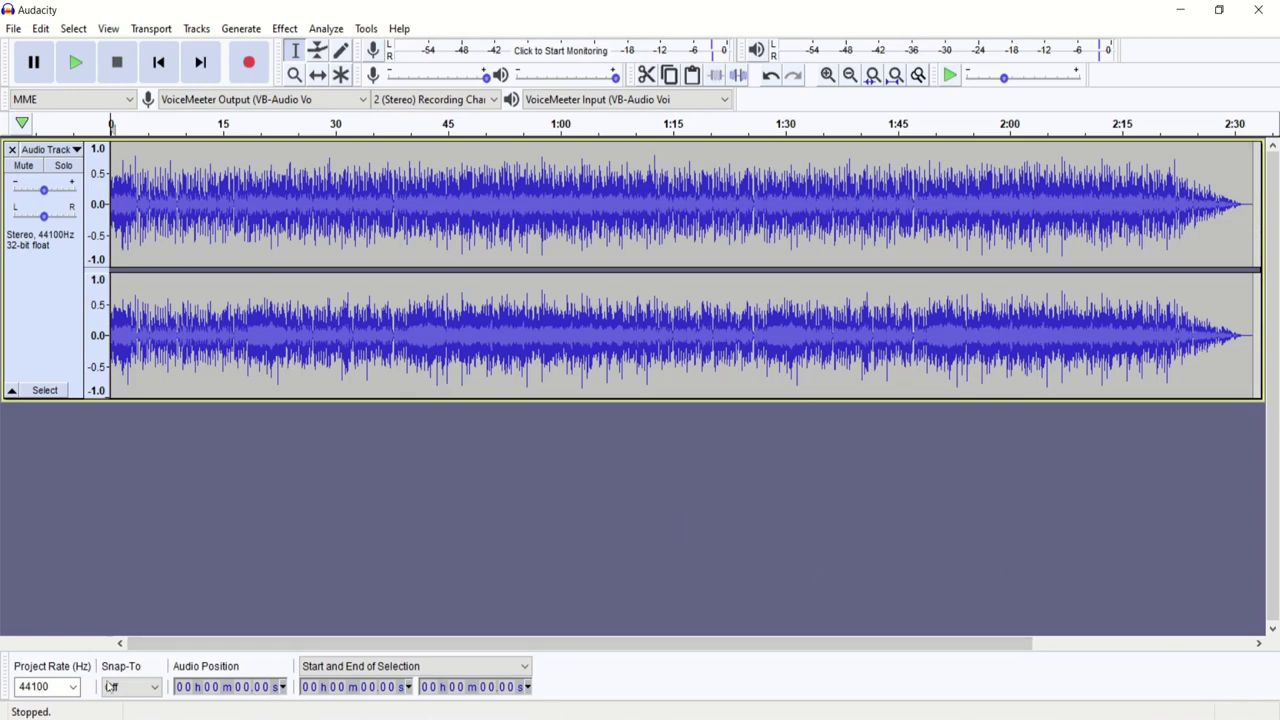
{"action": "key", "text": "ctrl+F6"}
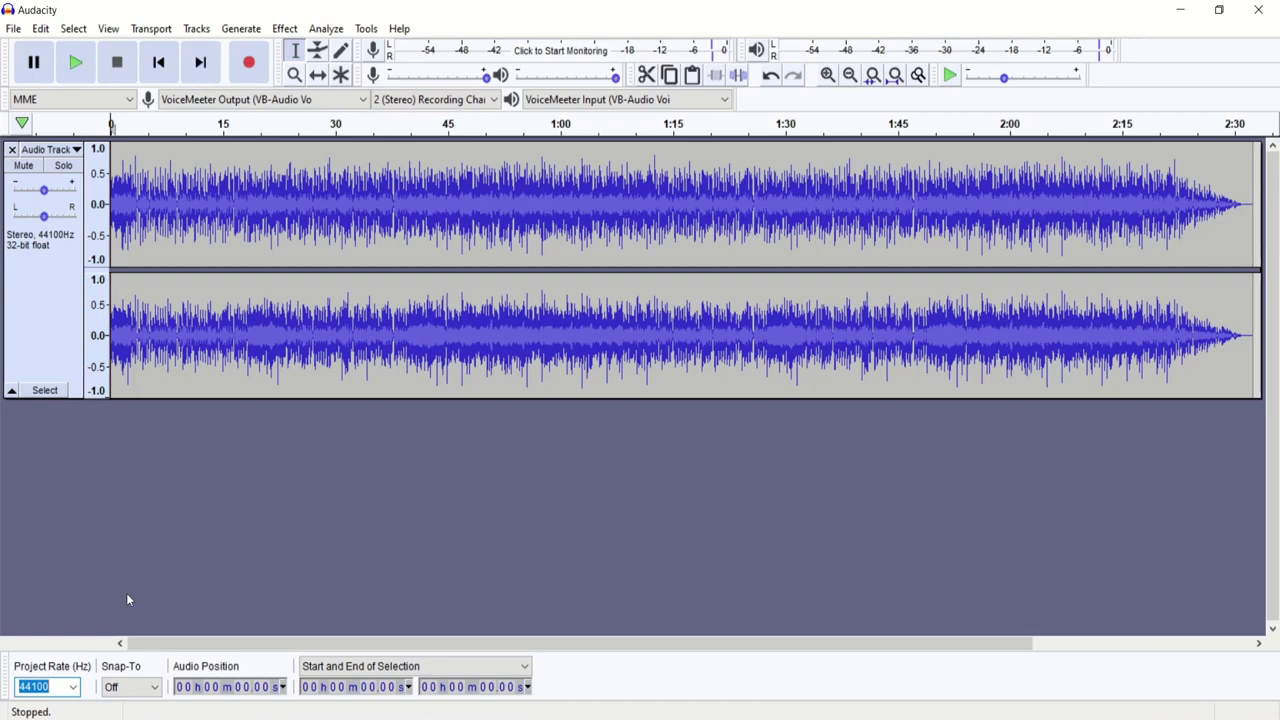
Step: Try a 32000 Hz project rate, then play the song at 44100 Hz
{"action": "left_click", "coordinate": [76, 689]}
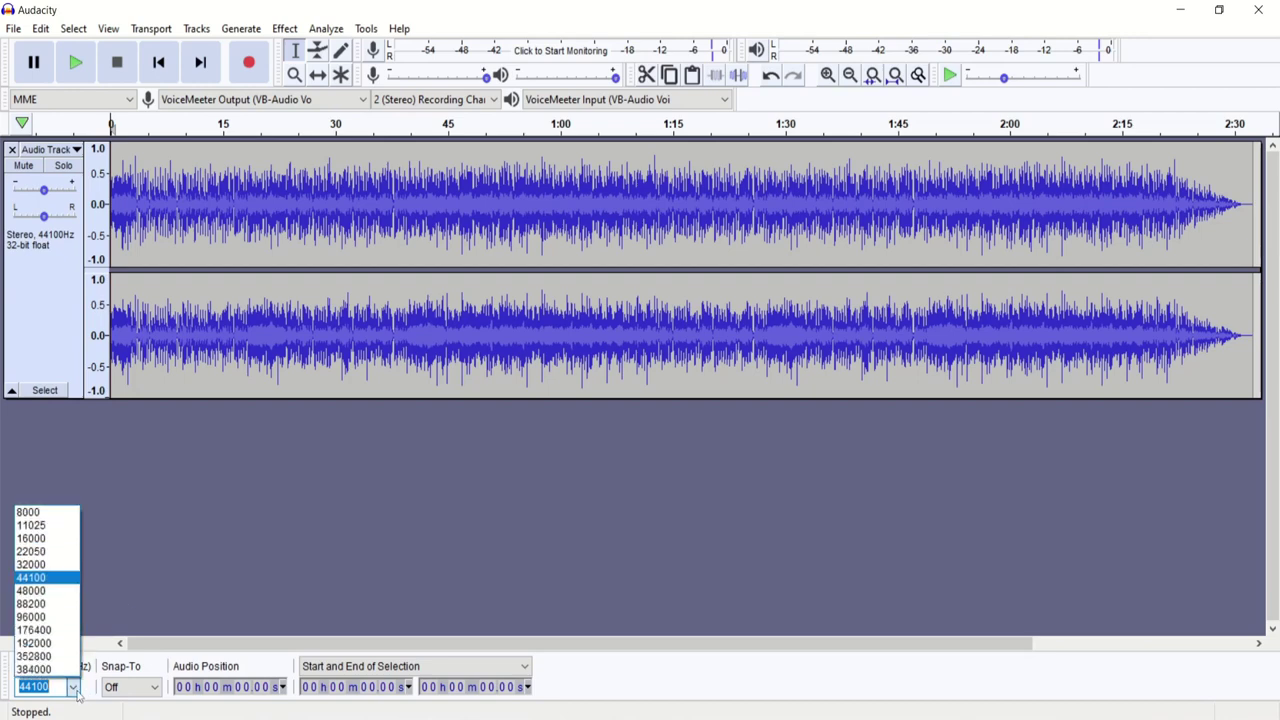
{"action": "left_click", "coordinate": [72, 566]}
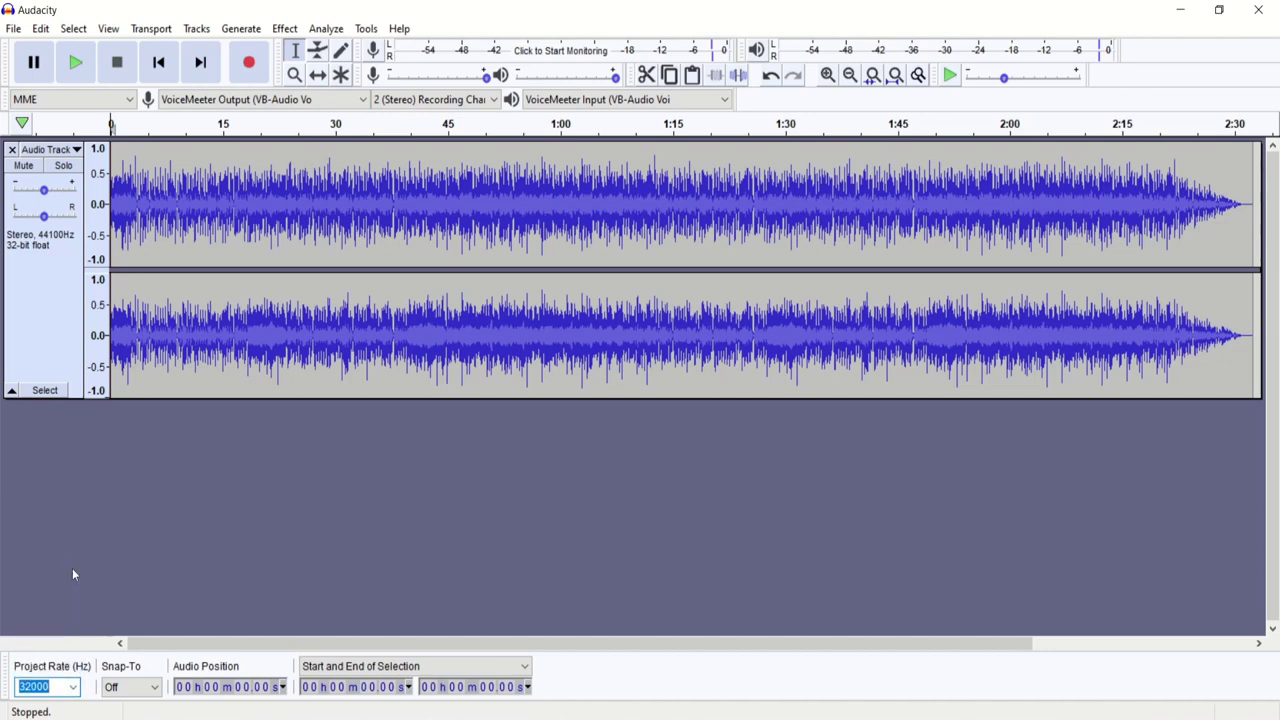
{"action": "left_click", "coordinate": [72, 686]}
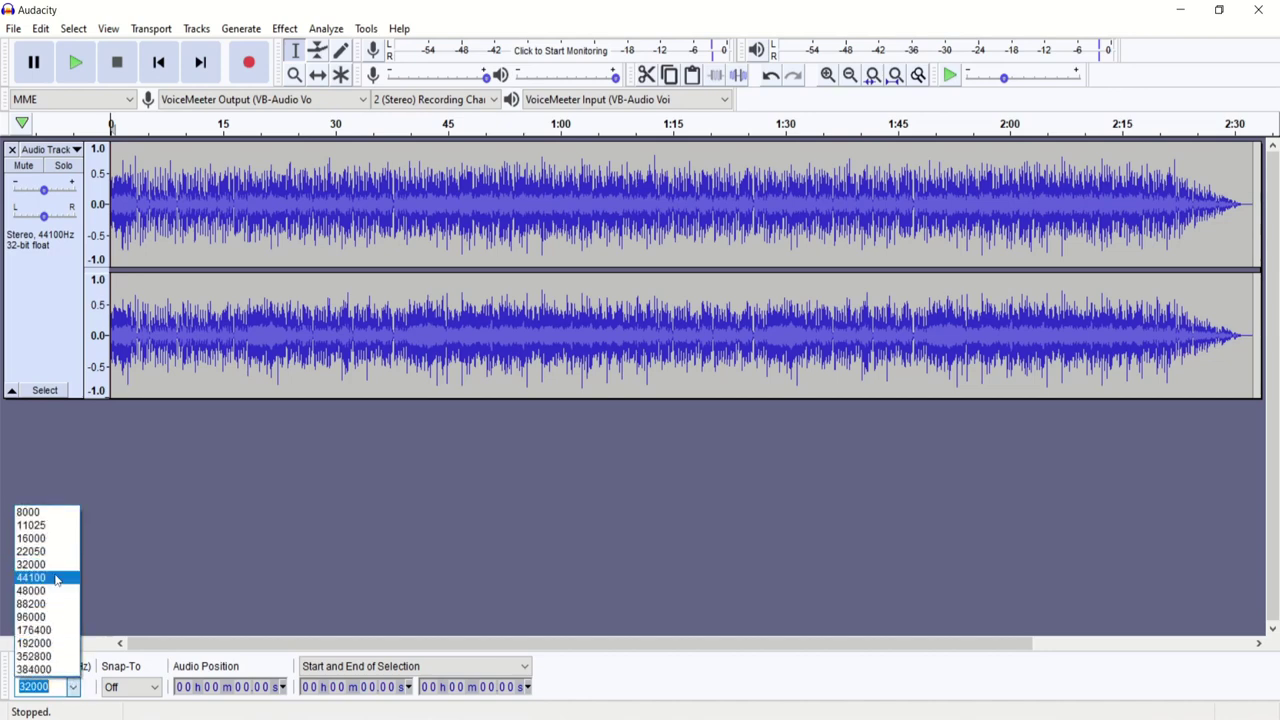
{"action": "left_click", "coordinate": [58, 574]}
{"action": "left_click", "coordinate": [76, 63]}
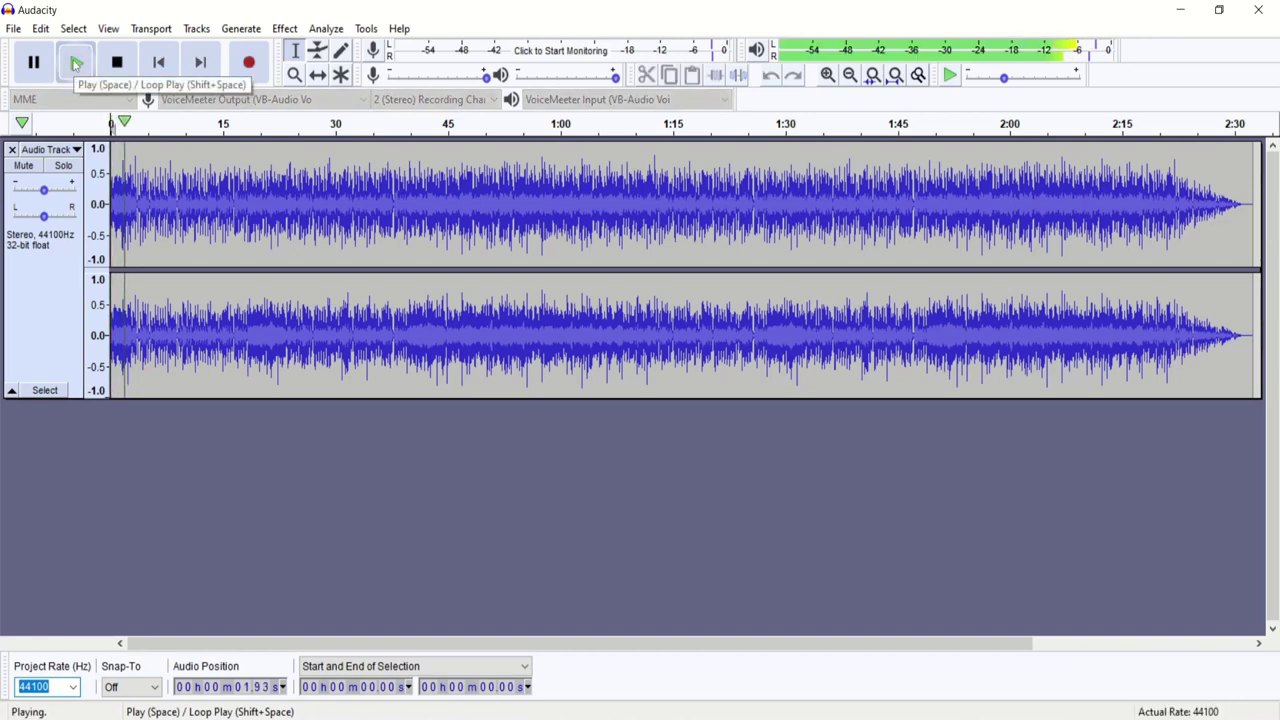
{"action": "left_click", "coordinate": [116, 63]}
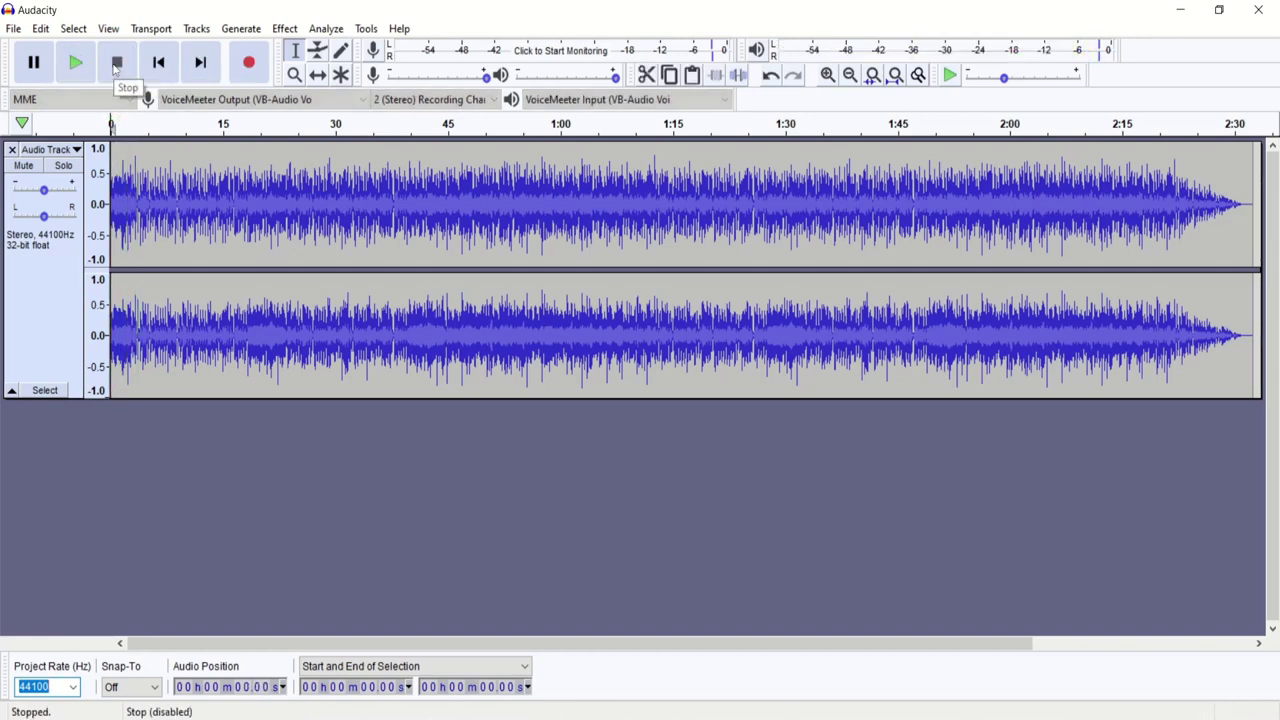
Step: Play the song at a 32000 Hz project rate and leave it at 32000
{"action": "left_click", "coordinate": [73, 687]}
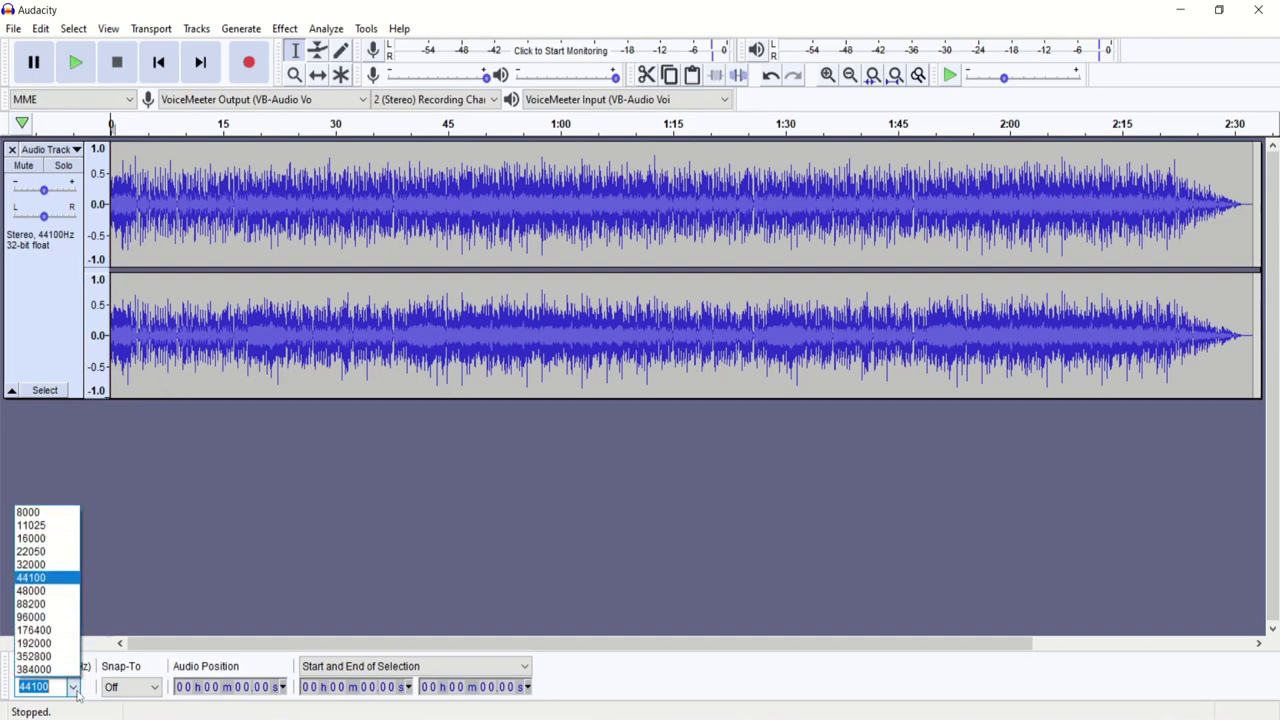
{"action": "left_click", "coordinate": [50, 566]}
{"action": "left_click", "coordinate": [75, 62]}
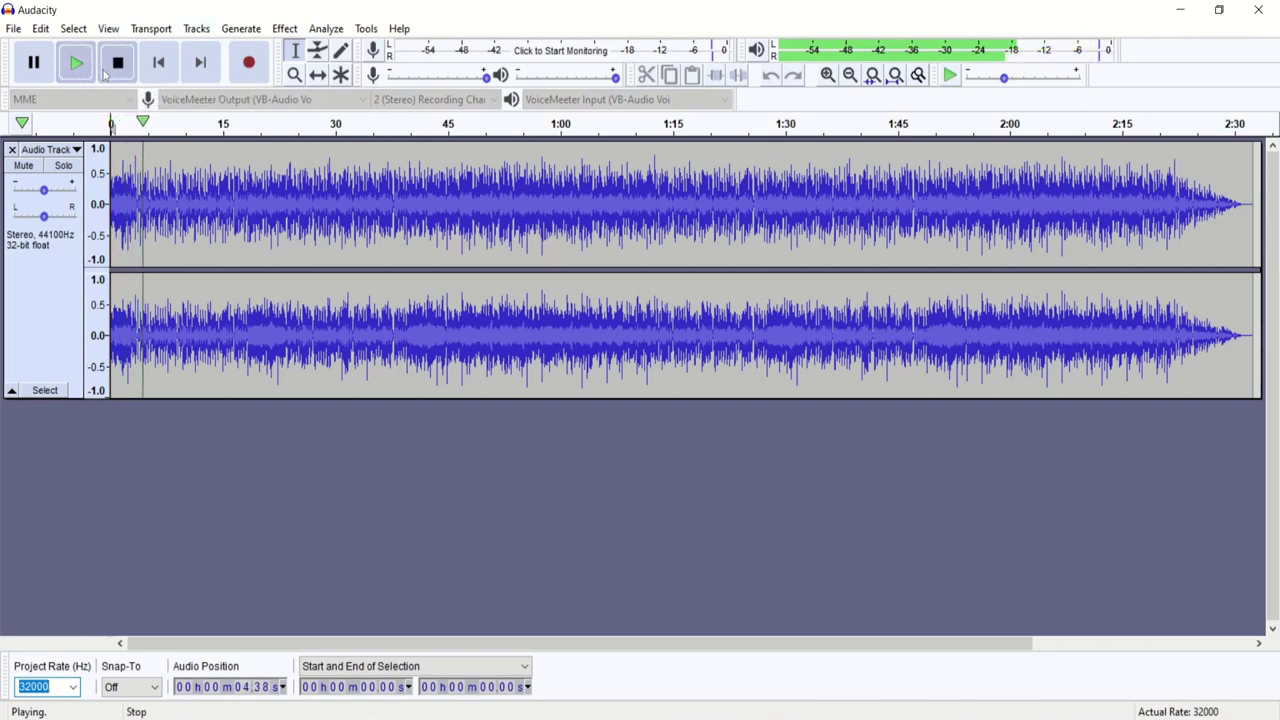
{"action": "key", "text": "space"}
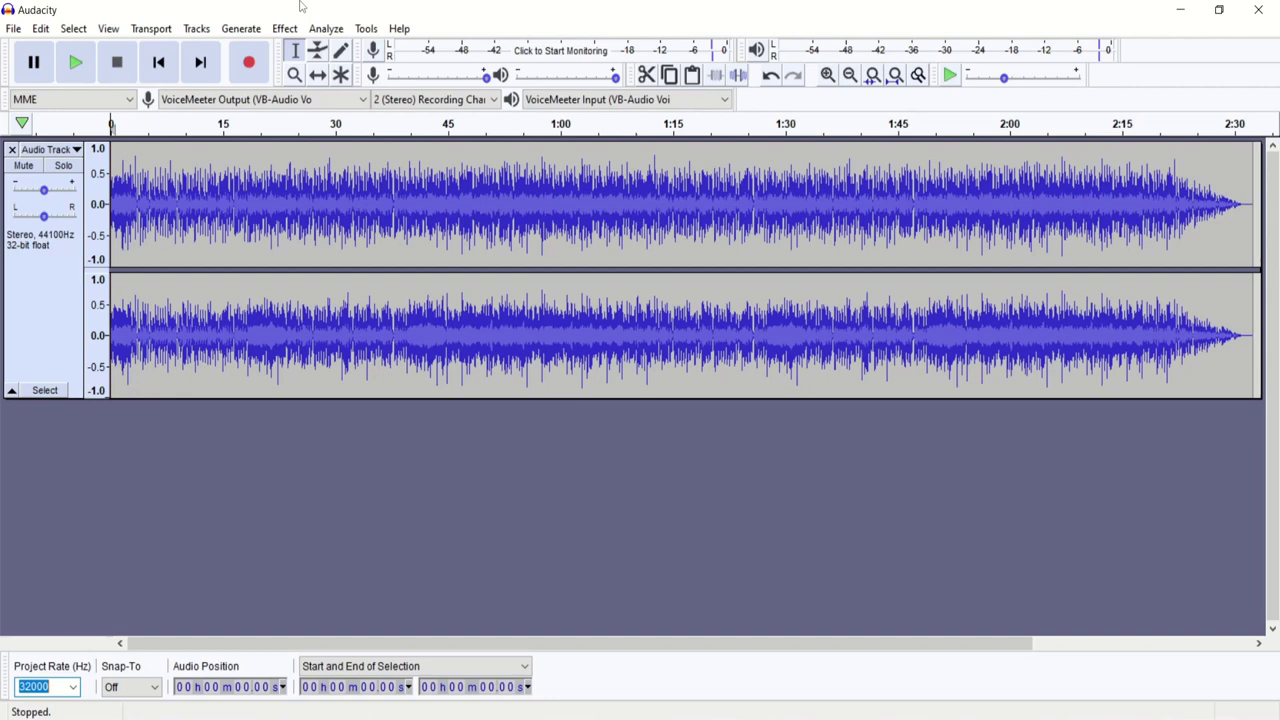
{"action": "left_click", "coordinate": [73, 687]}
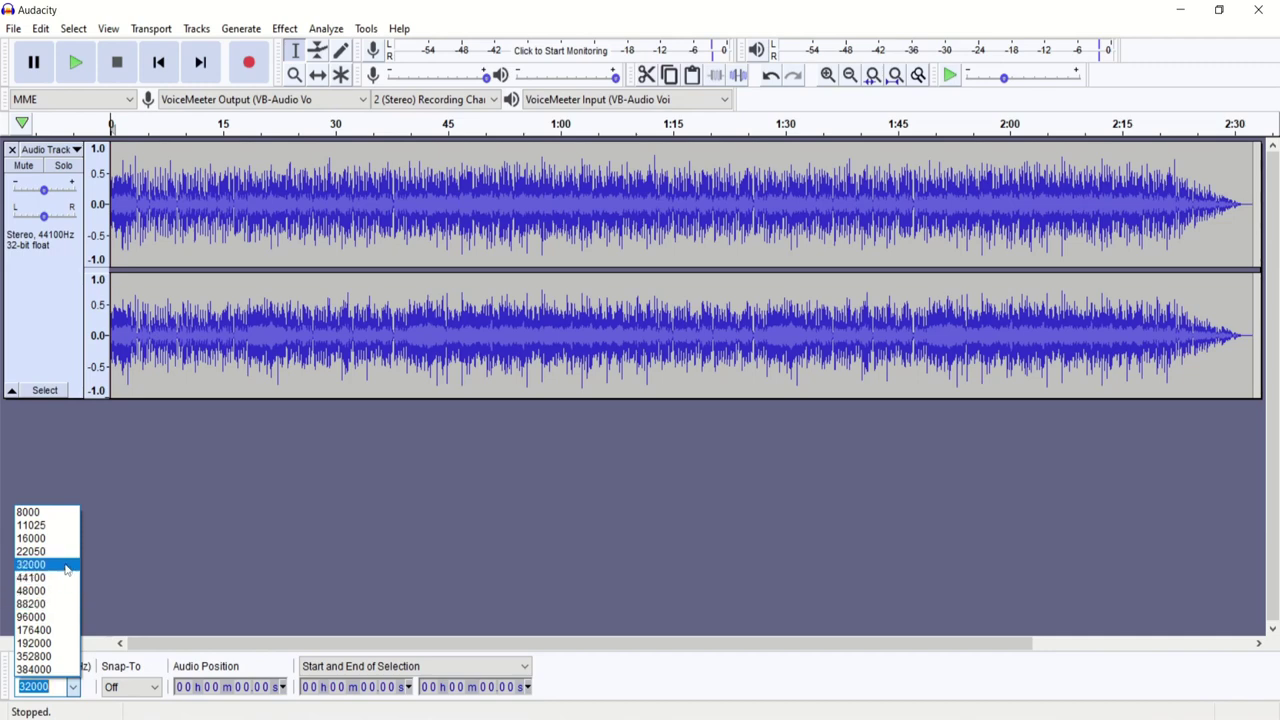
{"action": "left_click", "coordinate": [65, 568]}
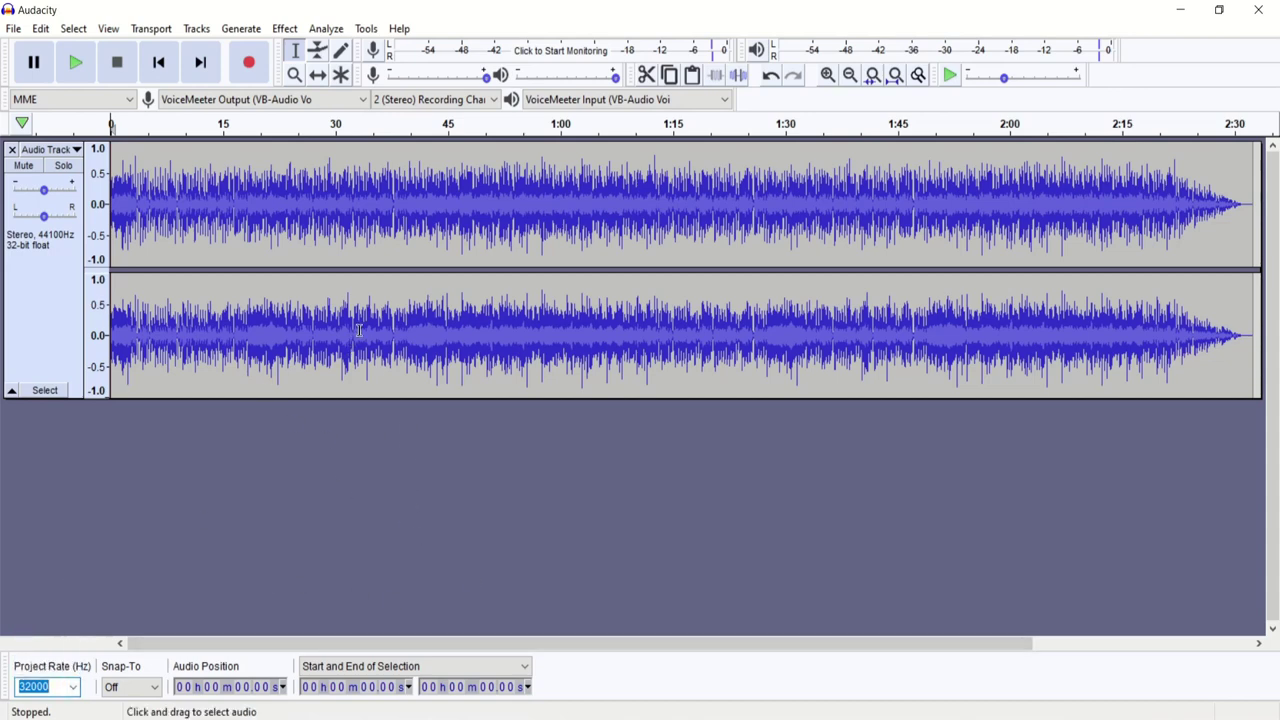
Step: Play the song twice at a 22050 Hz project rate
{"action": "left_click", "coordinate": [72, 687]}
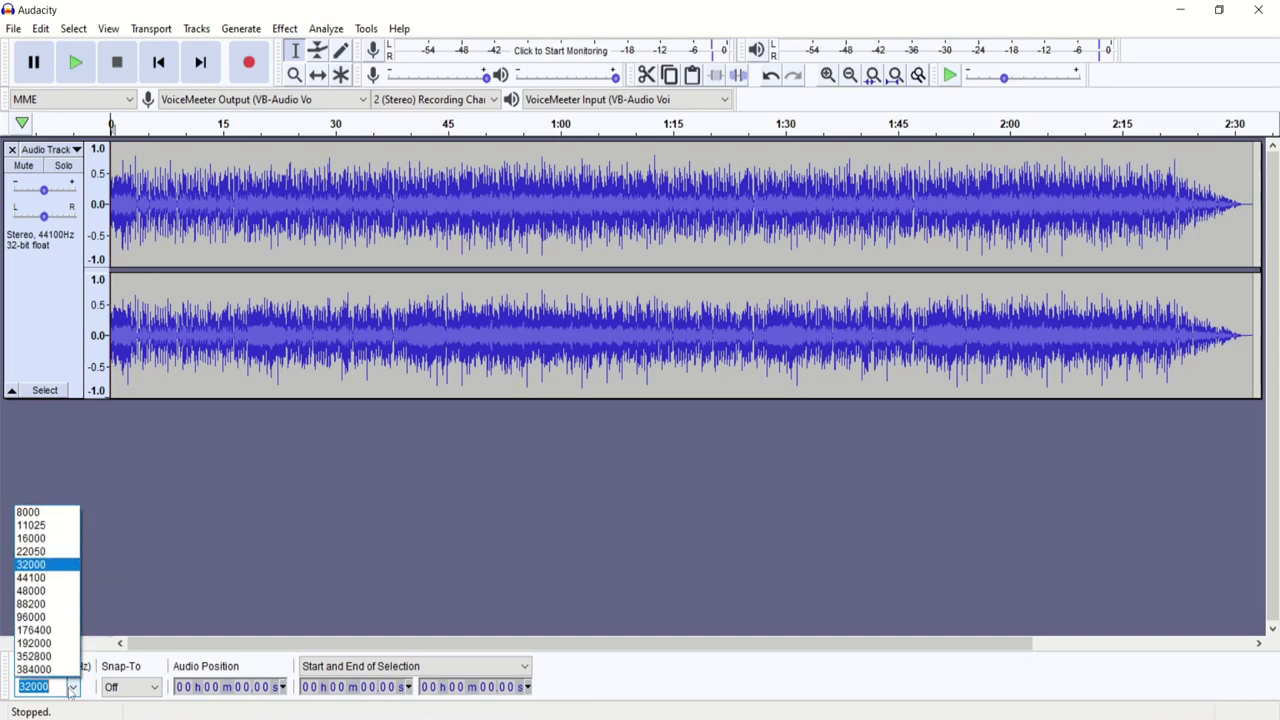
{"action": "left_click", "coordinate": [59, 551]}
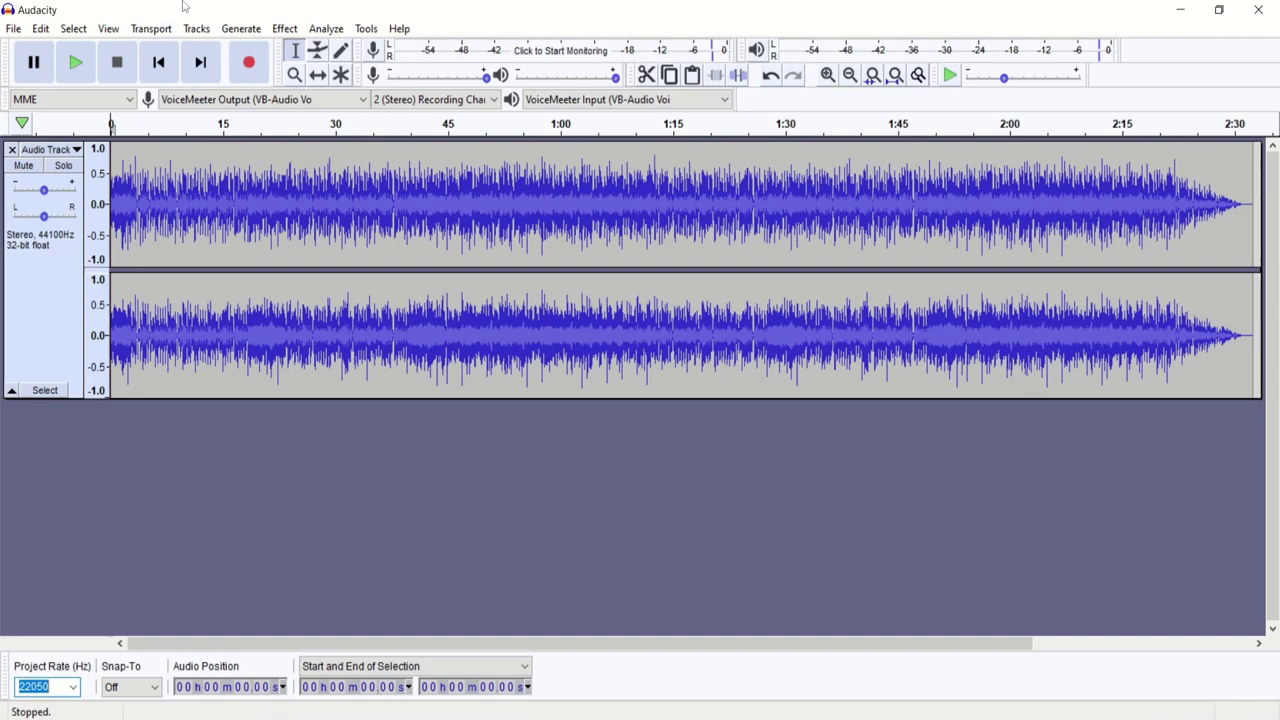
{"action": "left_click", "coordinate": [77, 63]}
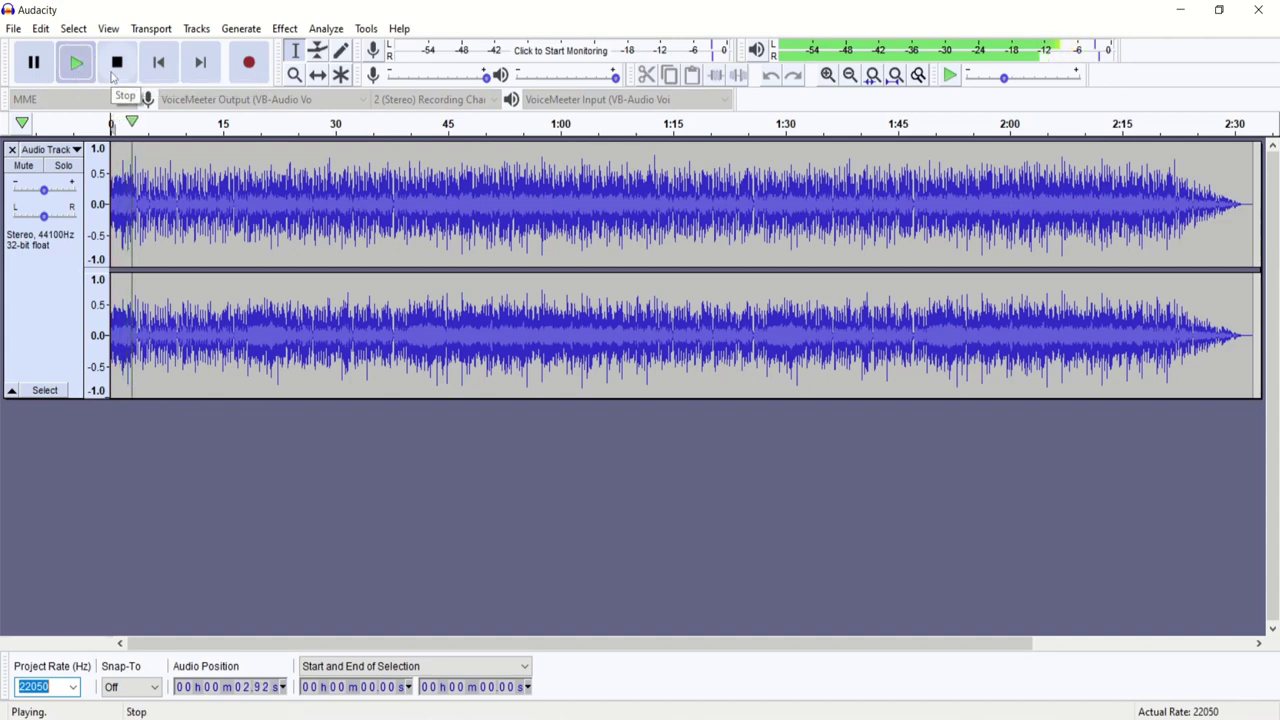
{"action": "left_click", "coordinate": [114, 70]}
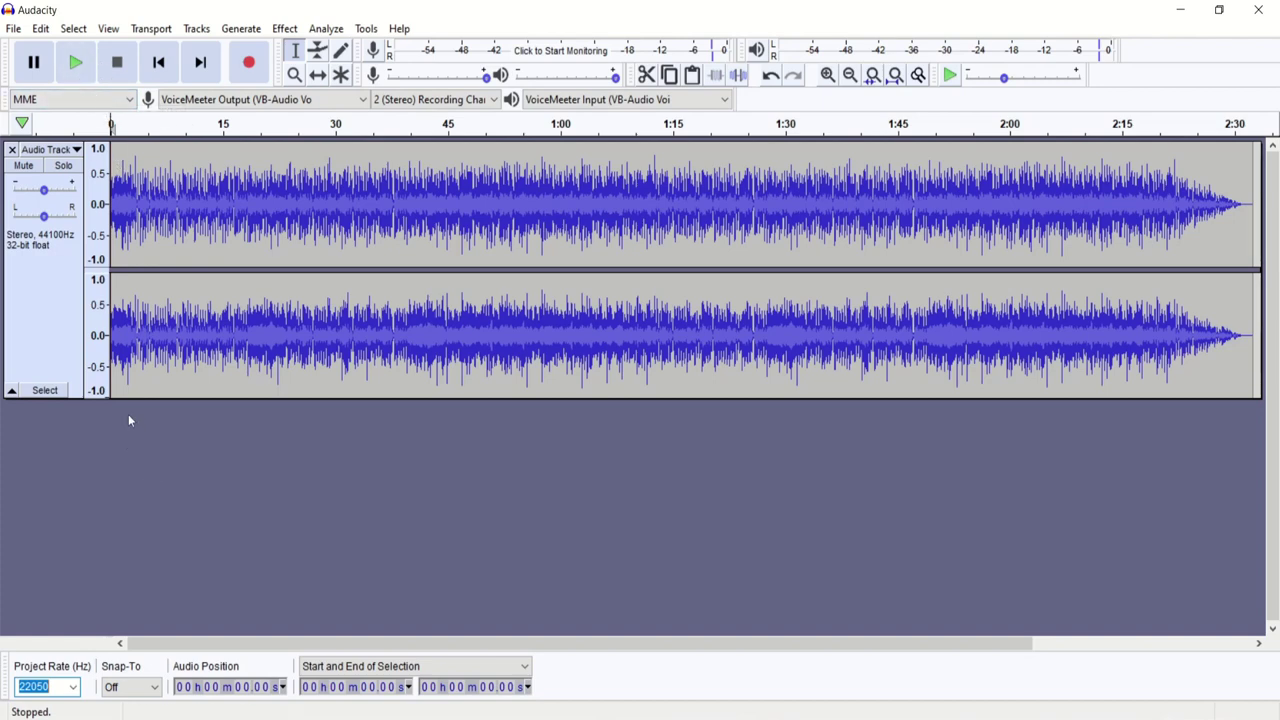
{"action": "left_click", "coordinate": [75, 62]}
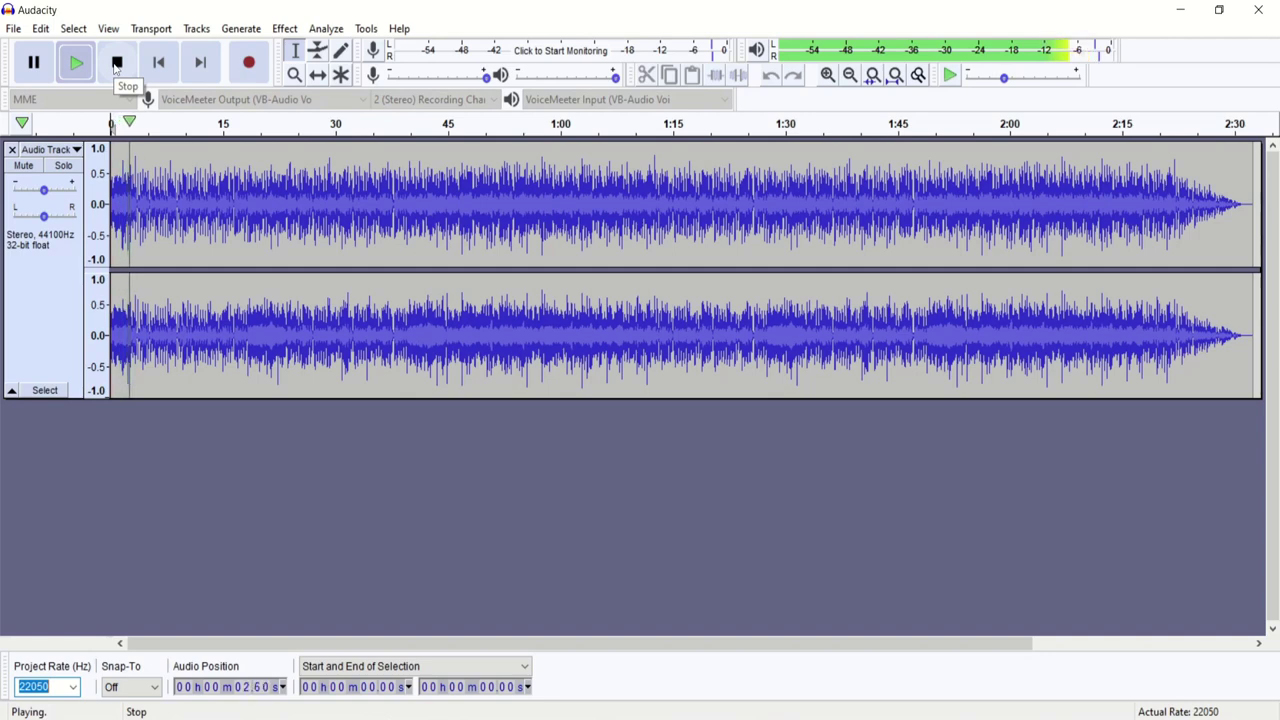
{"action": "left_click", "coordinate": [116, 63]}
Step: Play the song at 44100 Hz, then set the project rate to 22050 Hz
{"action": "left_click", "coordinate": [73, 687]}
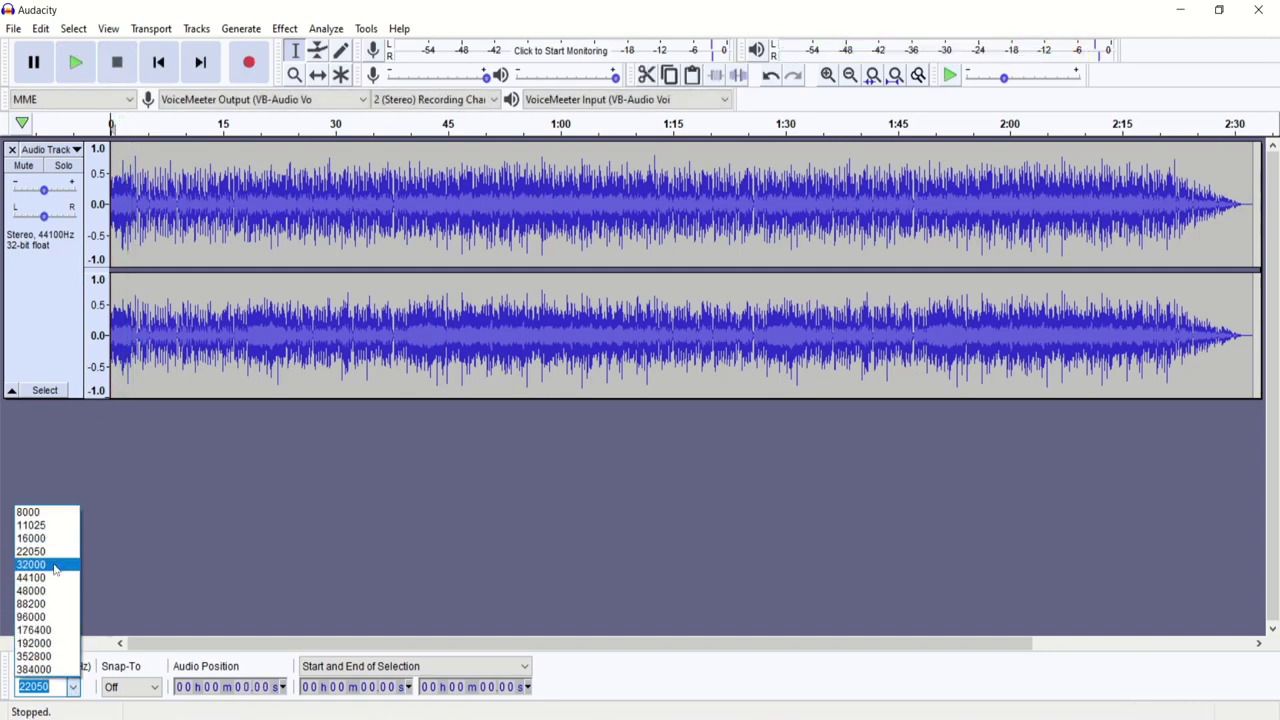
{"action": "left_click", "coordinate": [57, 578]}
{"action": "left_click", "coordinate": [75, 62]}
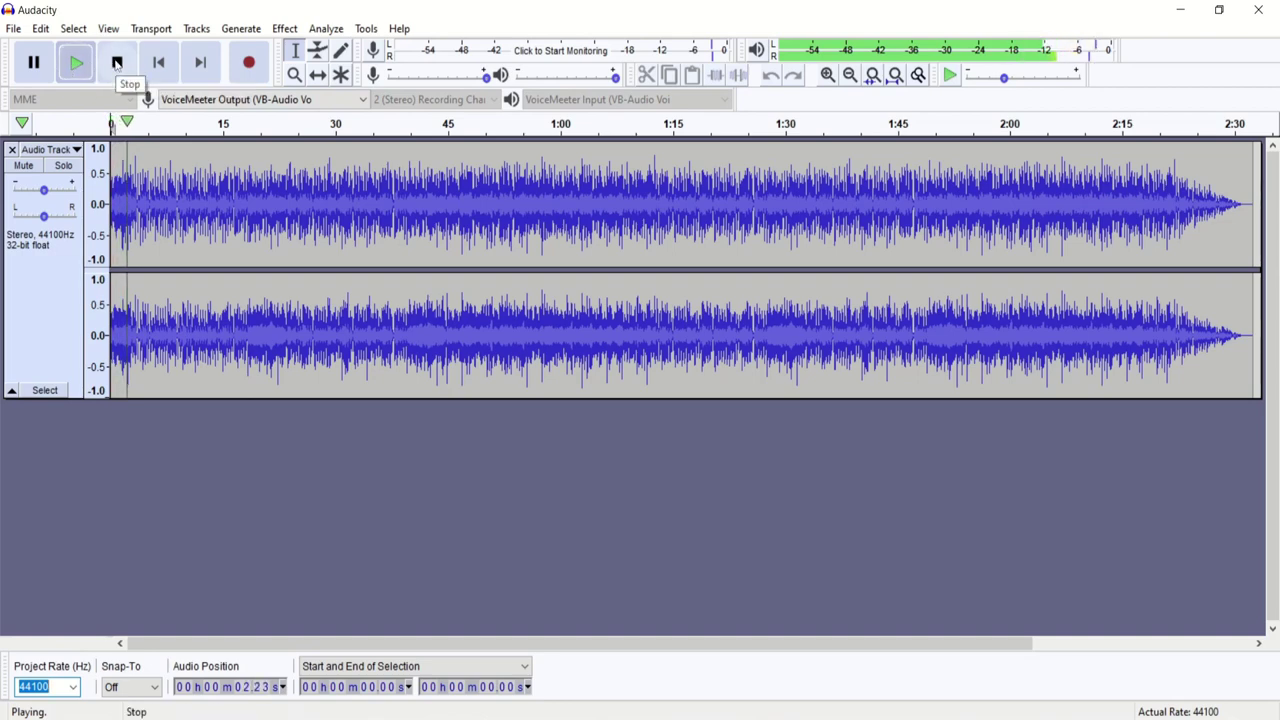
{"action": "left_click", "coordinate": [117, 62]}
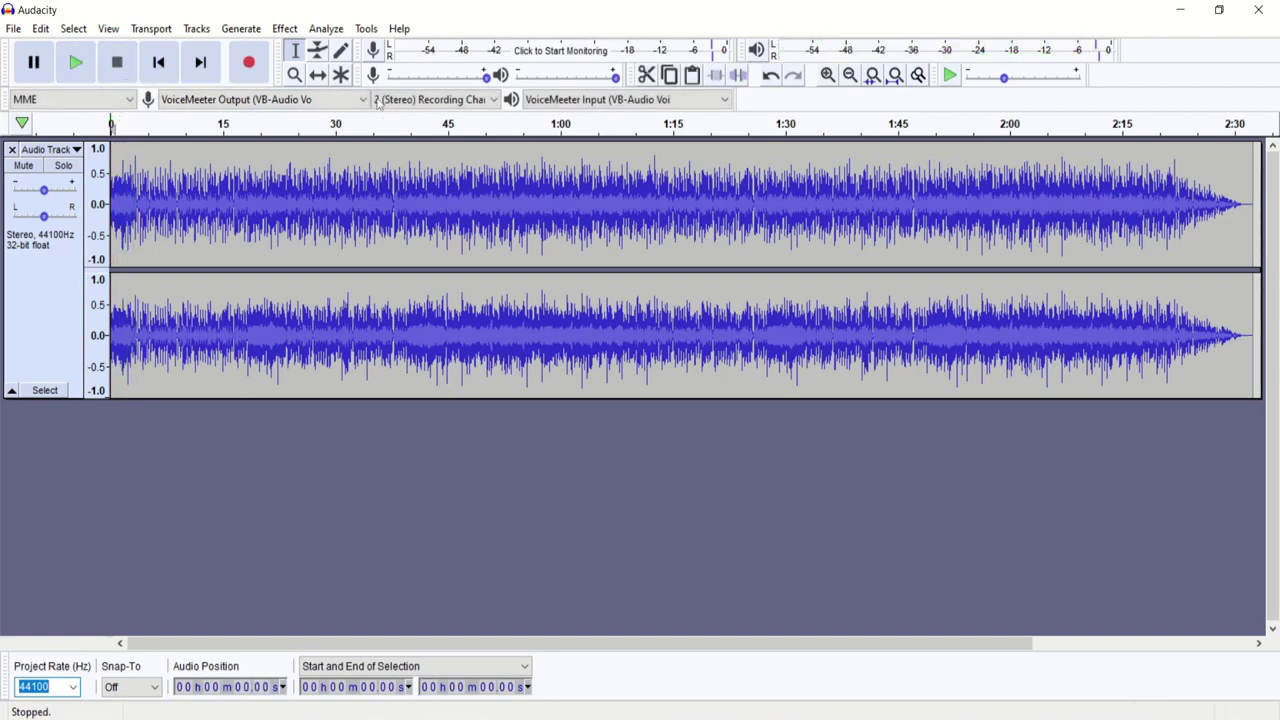
{"action": "left_click", "coordinate": [74, 687]}
{"action": "key", "text": "Up"}
{"action": "key", "text": "Up"}
{"action": "key", "text": "Return"}
Step: Pick 32000 in the Project Rate box and edit it to a custom 32768 Hz
{"action": "left_click", "coordinate": [78, 687]}
{"action": "left_click", "coordinate": [35, 574]}
{"action": "left_click_drag", "start_coordinate": [49, 686], "coordinate": [16, 686]}
{"action": "type", "text": "32768"}
{"action": "left_click", "coordinate": [336, 418]}
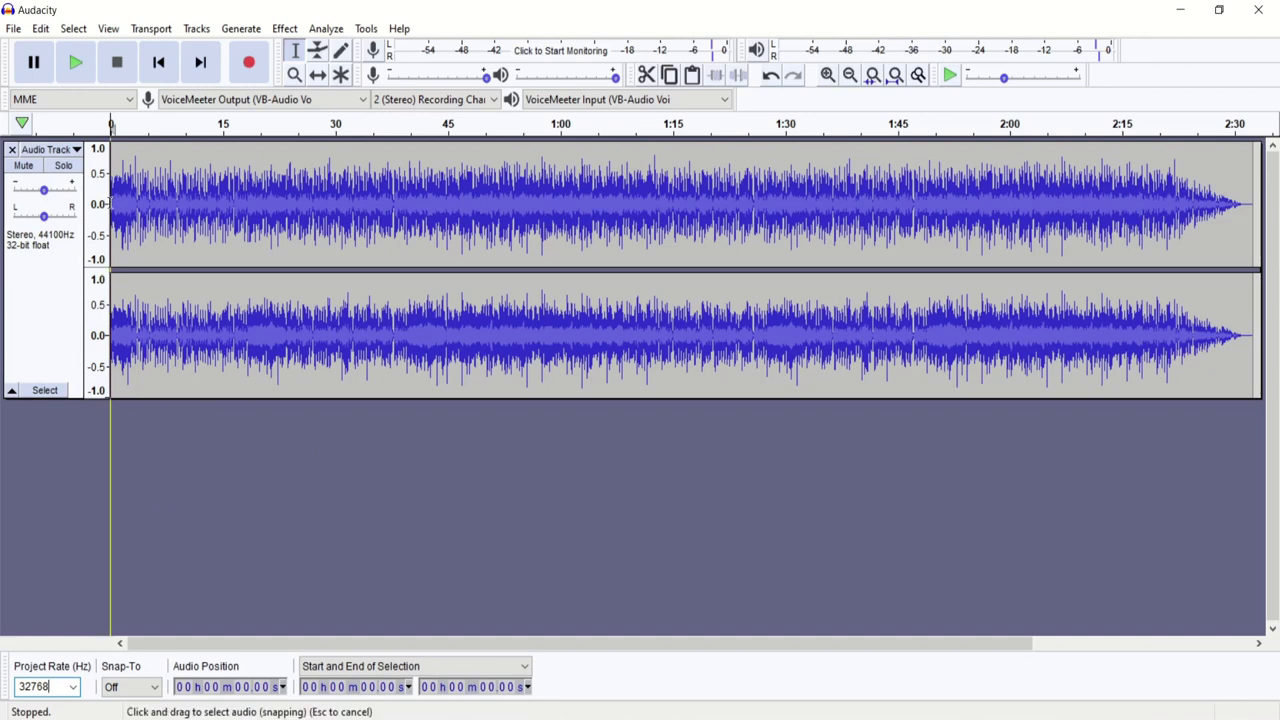
{"action": "left_click", "coordinate": [112, 199]}
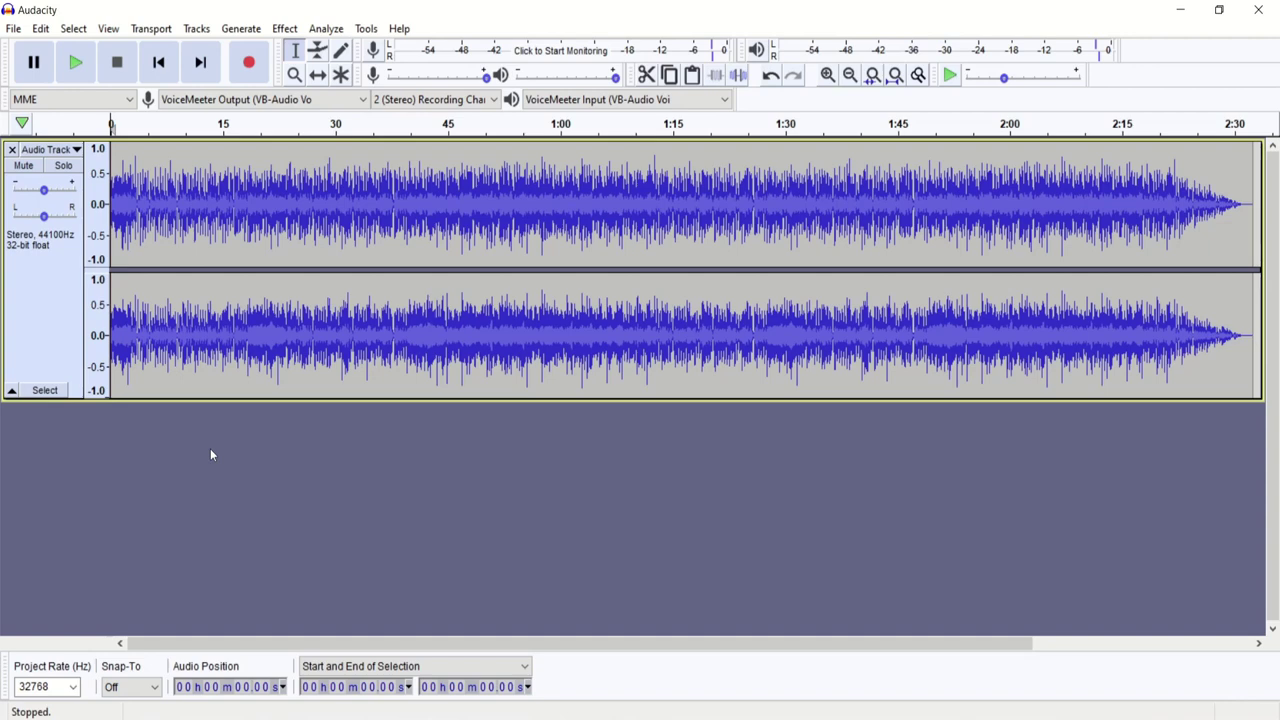
{"action": "double_click", "coordinate": [40, 687]}
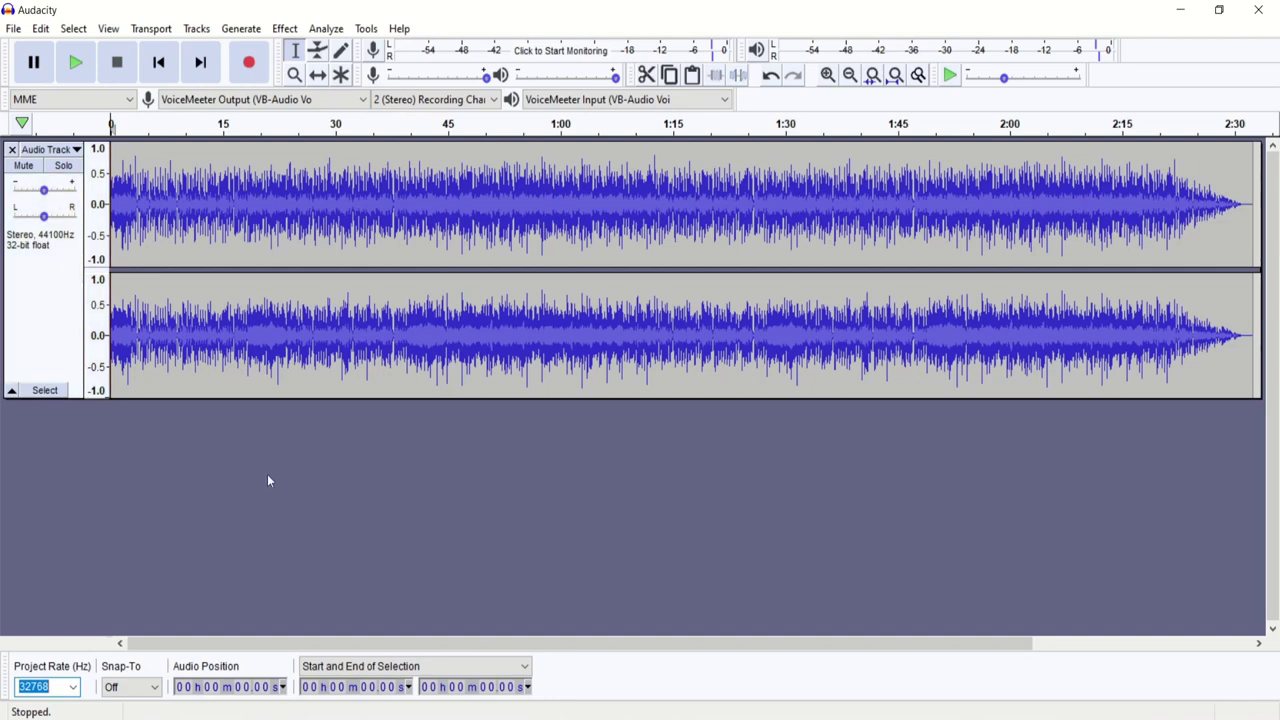
{"action": "left_click", "coordinate": [266, 205]}
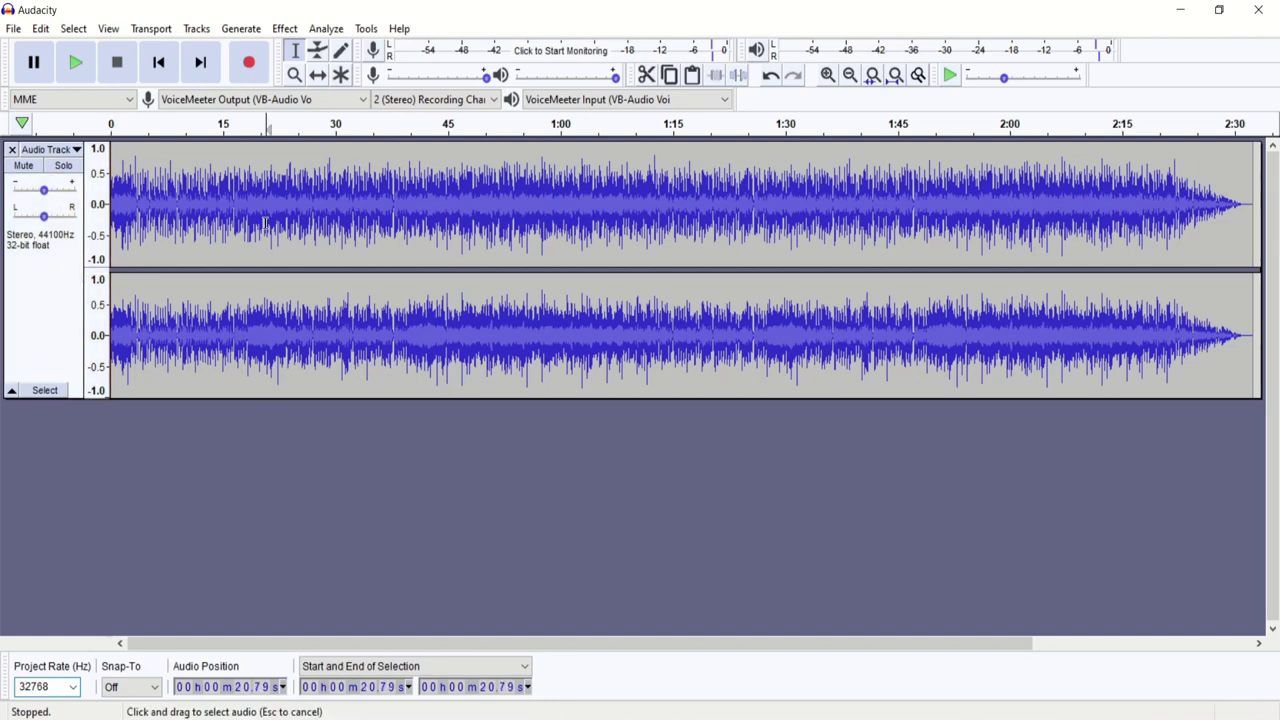
{"action": "left_click", "coordinate": [110, 205]}
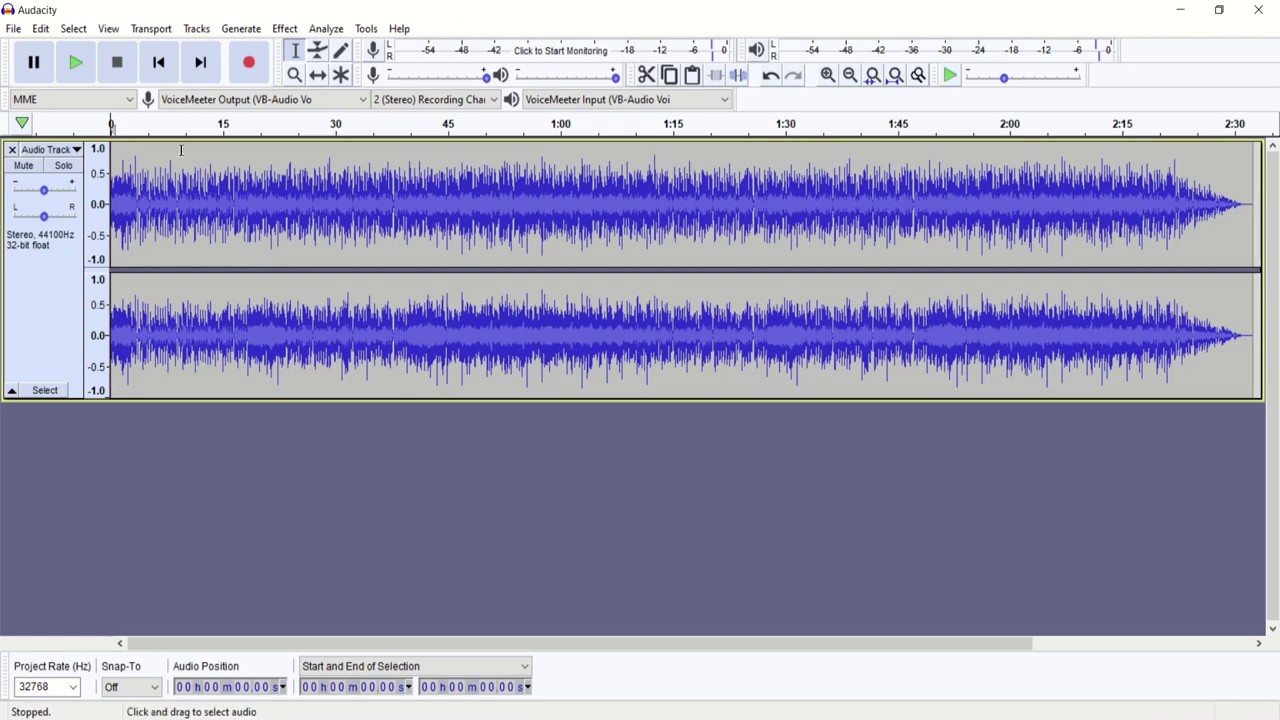
{"action": "left_click", "coordinate": [62, 152]}
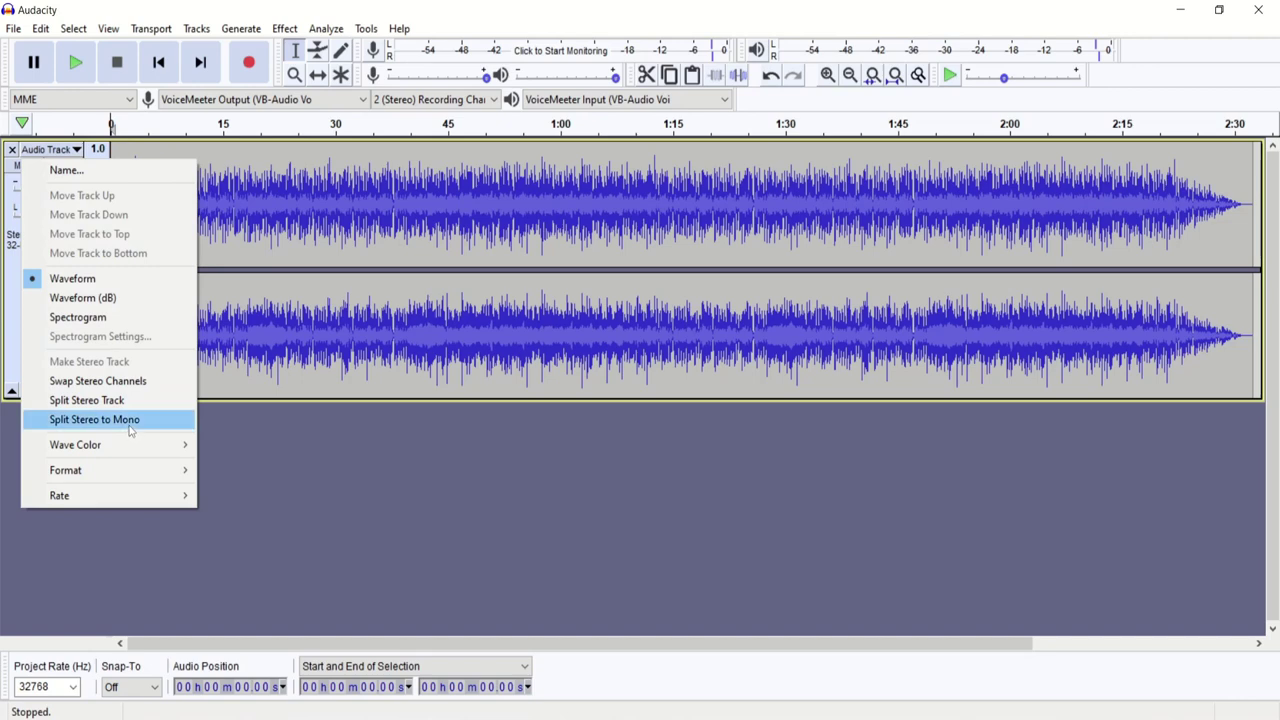
{"action": "left_click", "coordinate": [530, 222]}
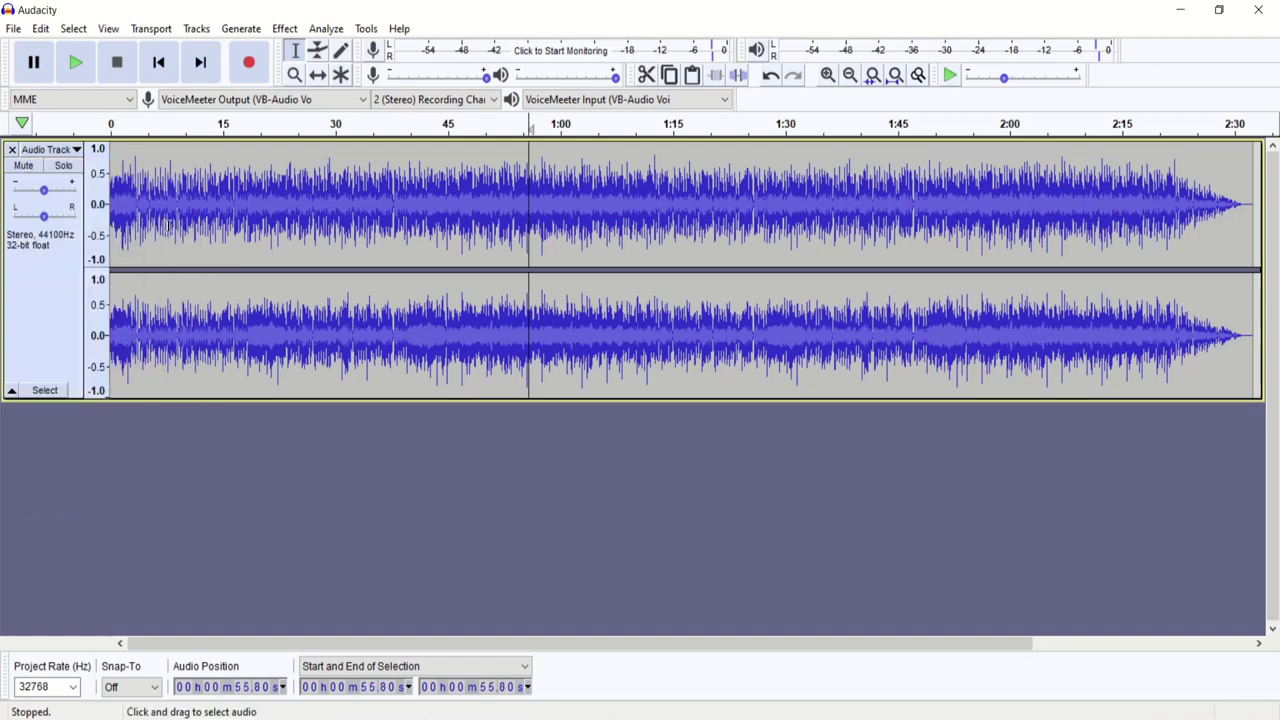
{"action": "left_click_drag", "start_coordinate": [124, 188], "coordinate": [409, 300]}
{"action": "left_click_drag", "start_coordinate": [594, 300], "coordinate": [326, 300]}
{"action": "left_click_drag", "start_coordinate": [218, 350], "coordinate": [456, 355]}
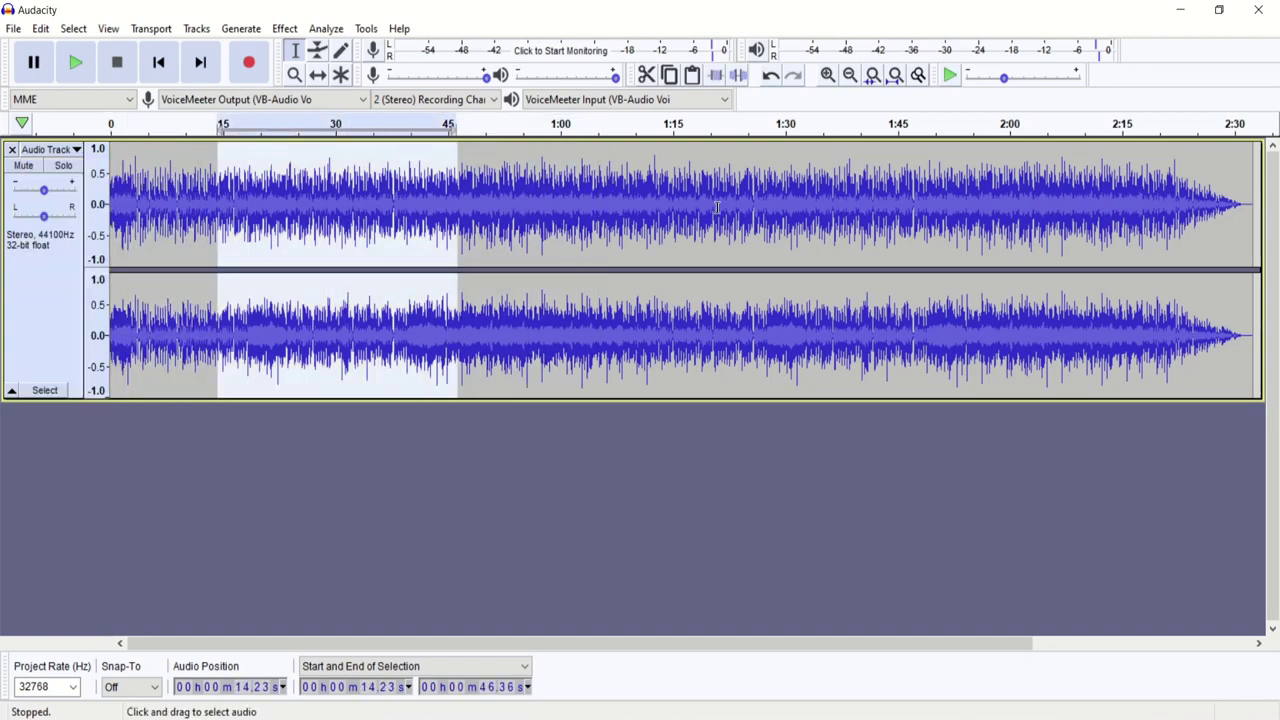
{"action": "left_click", "coordinate": [717, 330]}
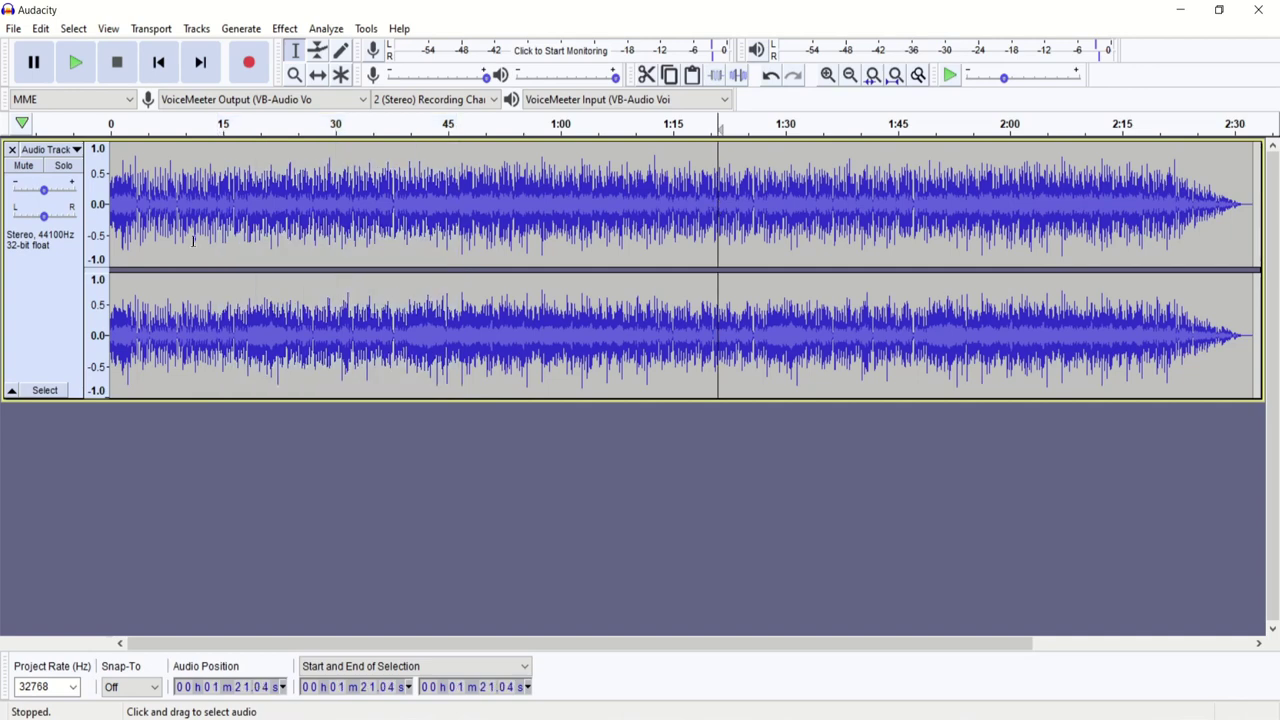
{"action": "left_click", "coordinate": [110, 250]}
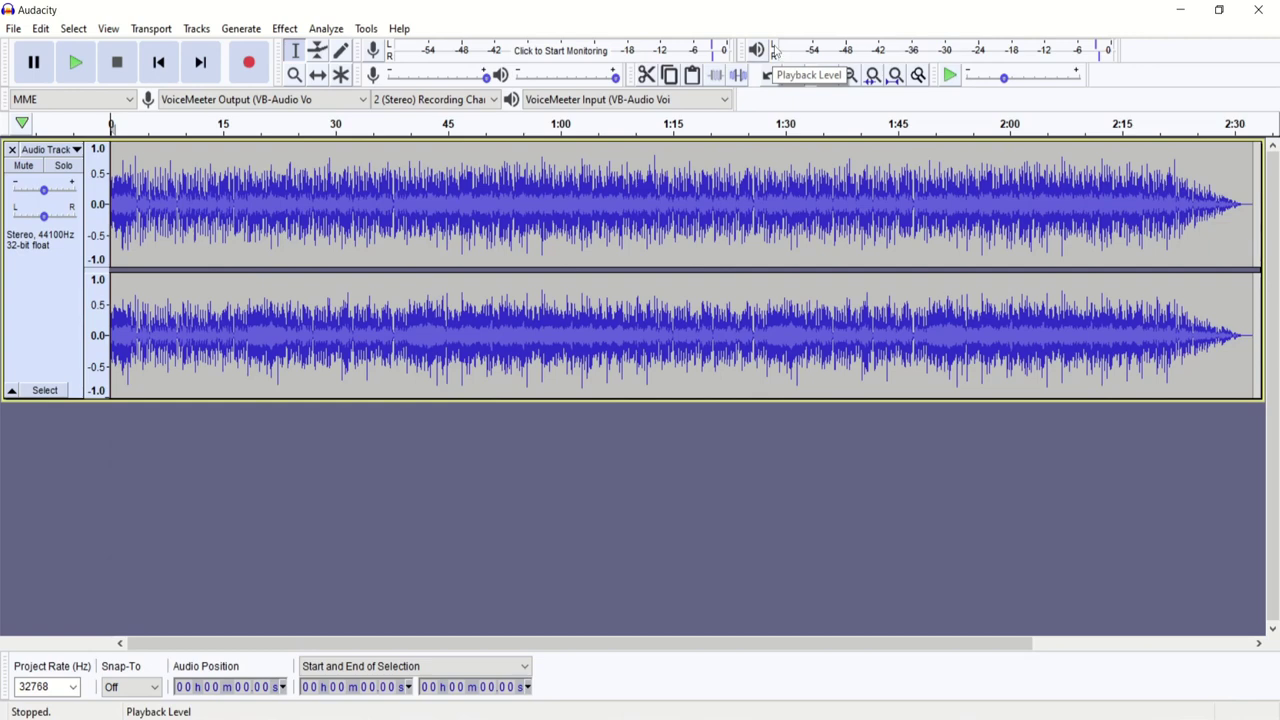
{"action": "left_click", "coordinate": [94, 64]}
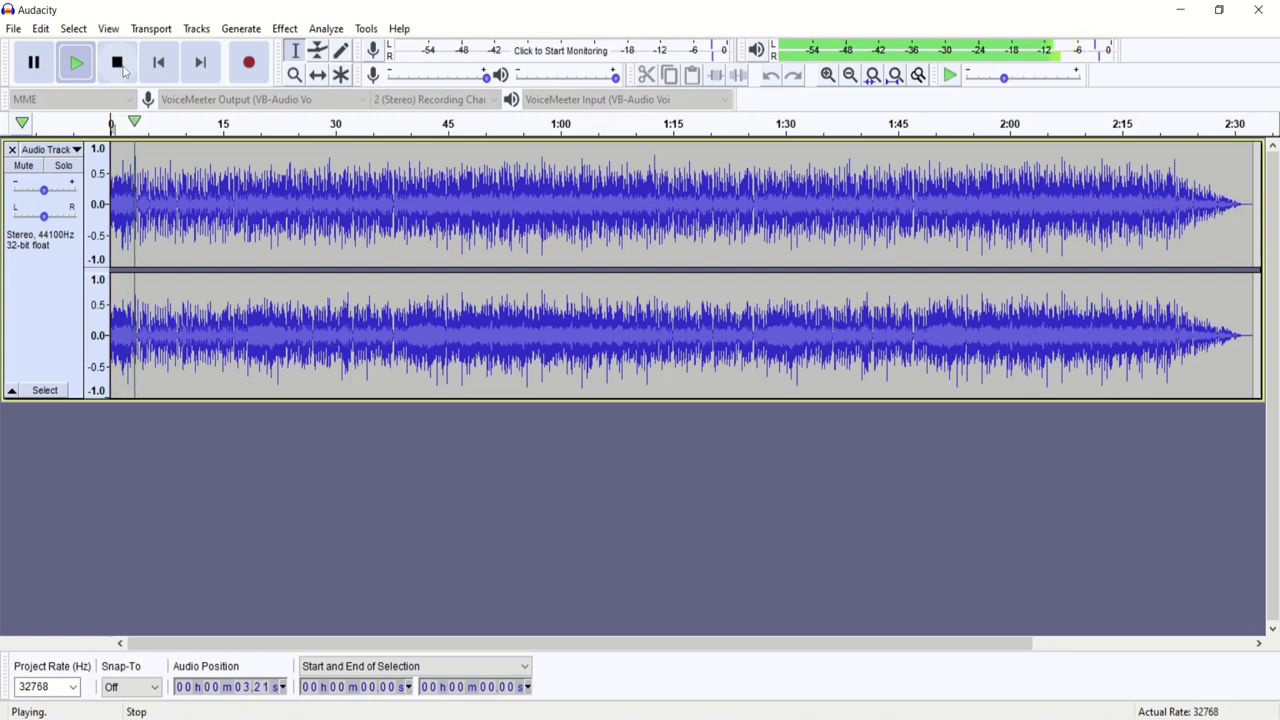
{"action": "left_click", "coordinate": [118, 64]}
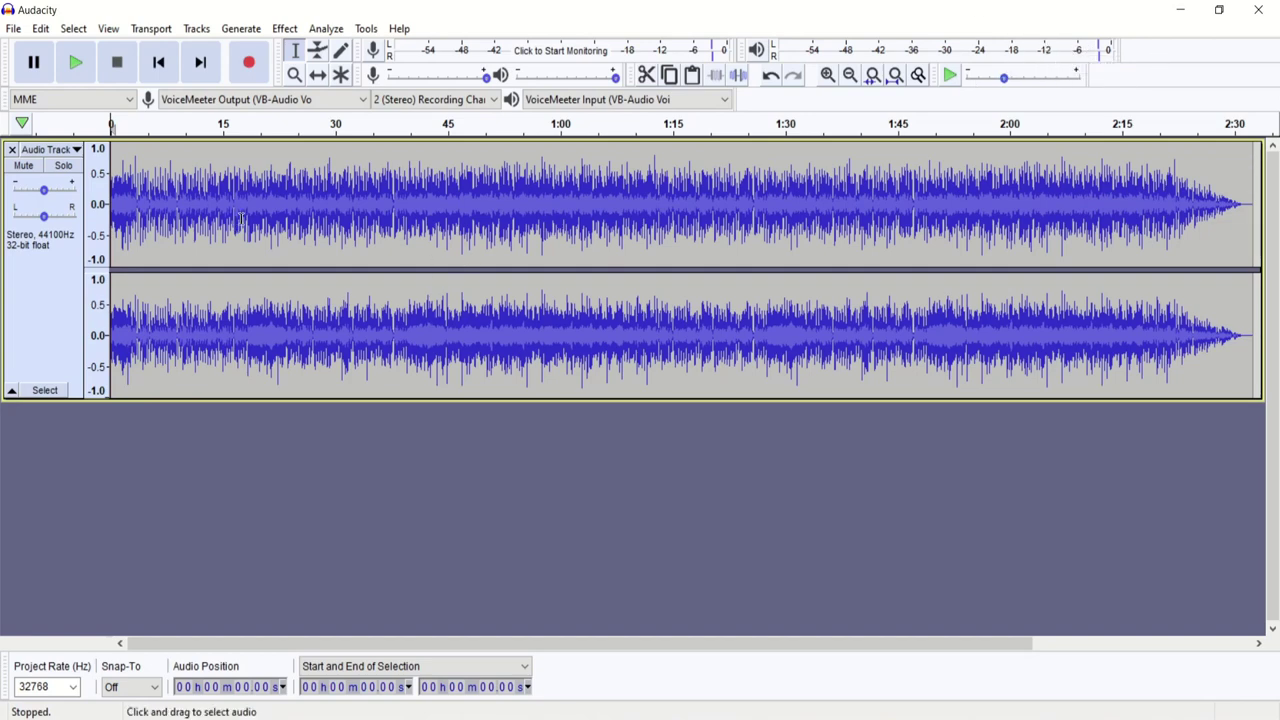
Step: Split the stereo track into two mono tracks with Split Stereo to Mono and play them
{"action": "left_click", "coordinate": [50, 150]}
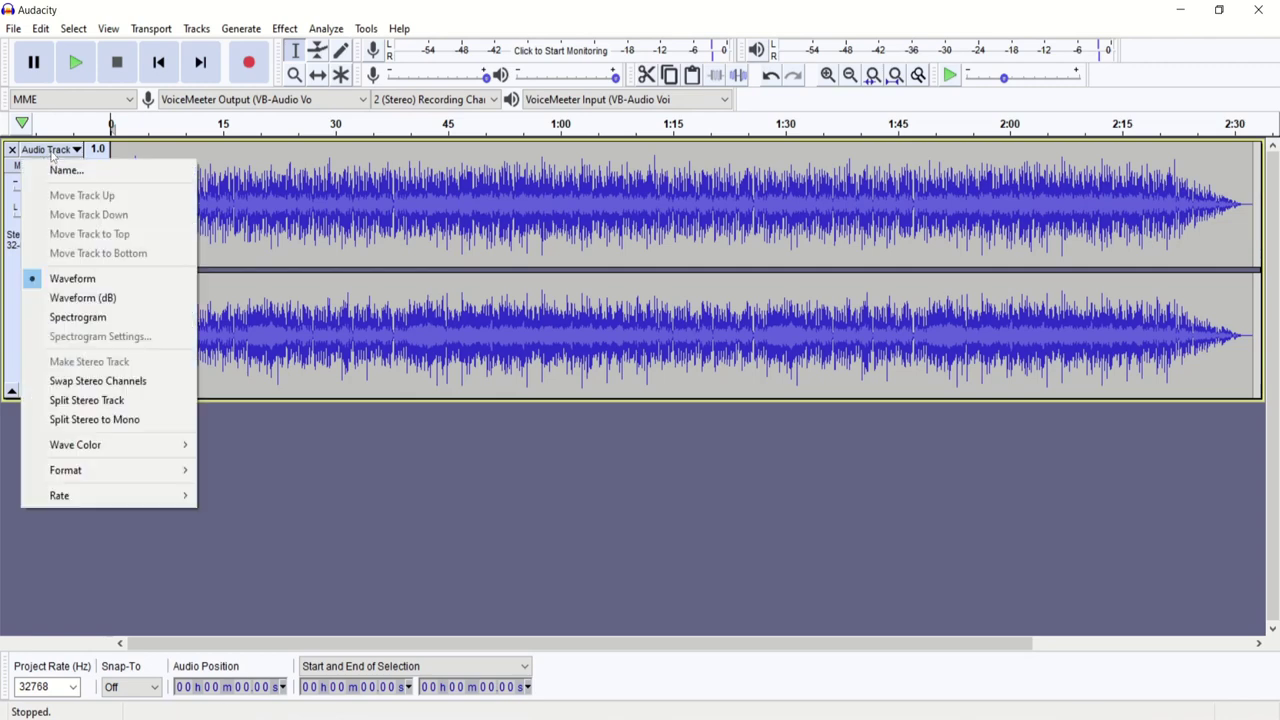
{"action": "left_click", "coordinate": [139, 419]}
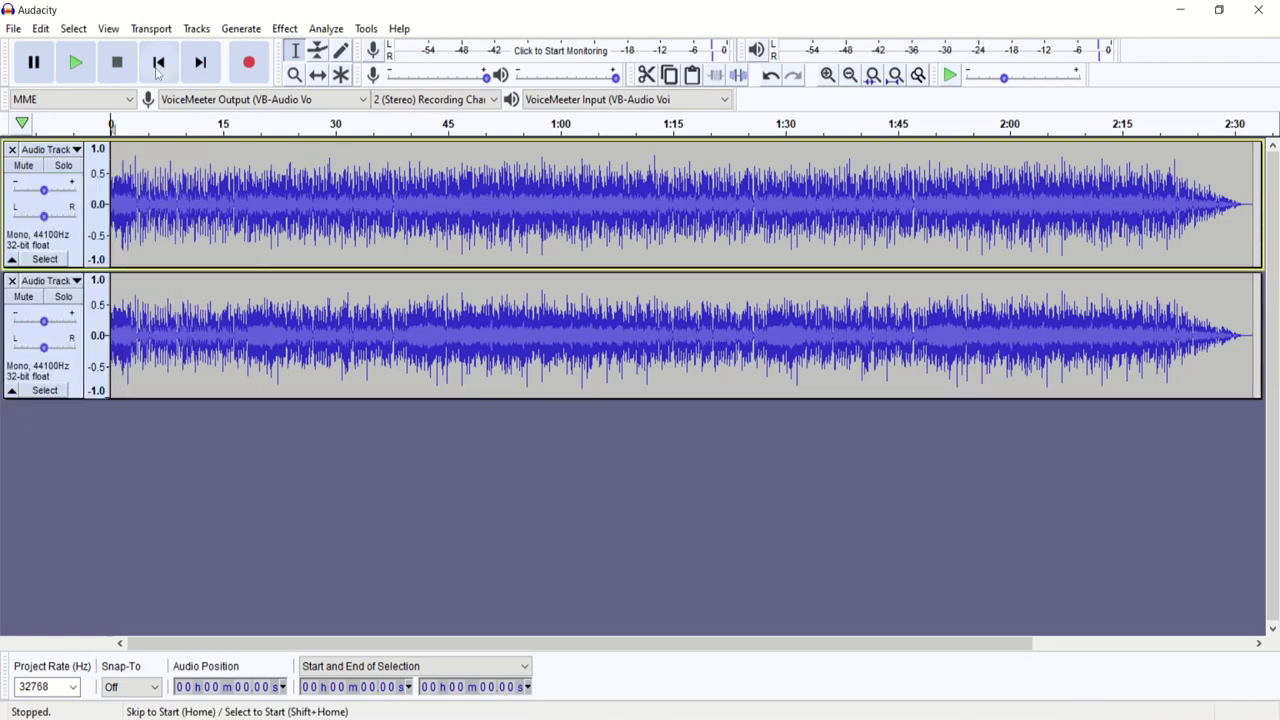
{"action": "left_click", "coordinate": [75, 66]}
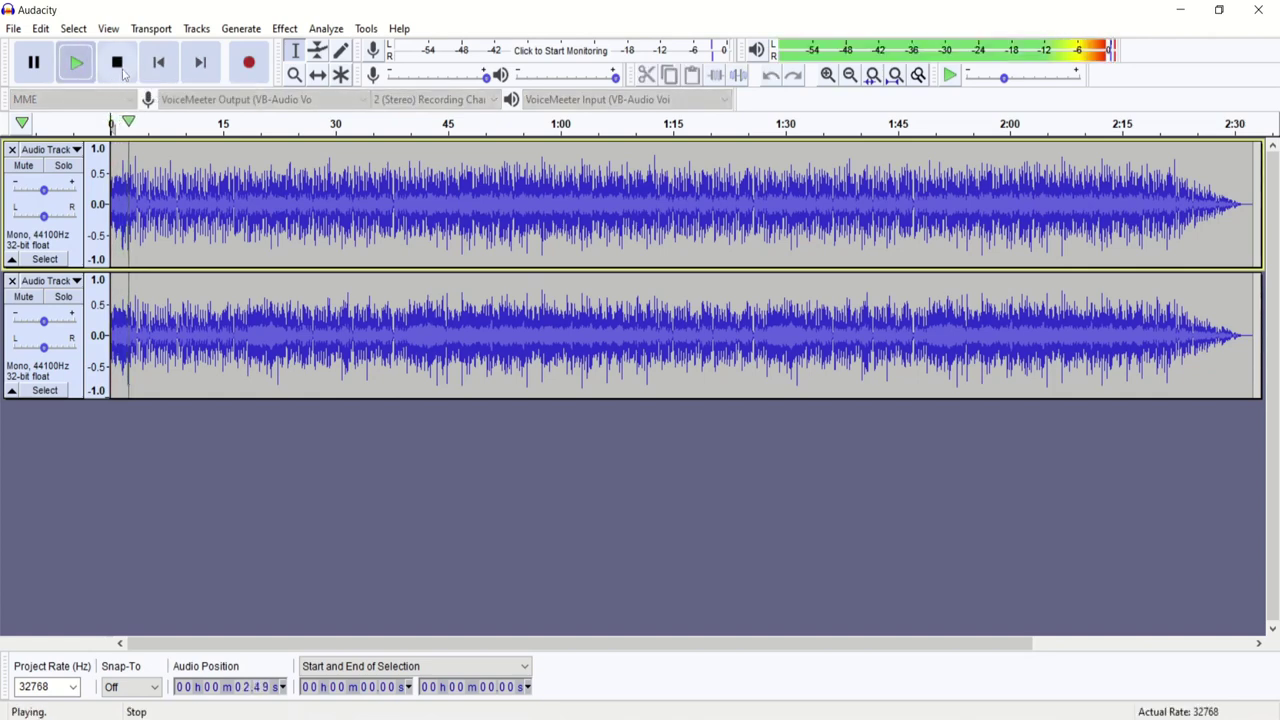
{"action": "left_click", "coordinate": [118, 66]}
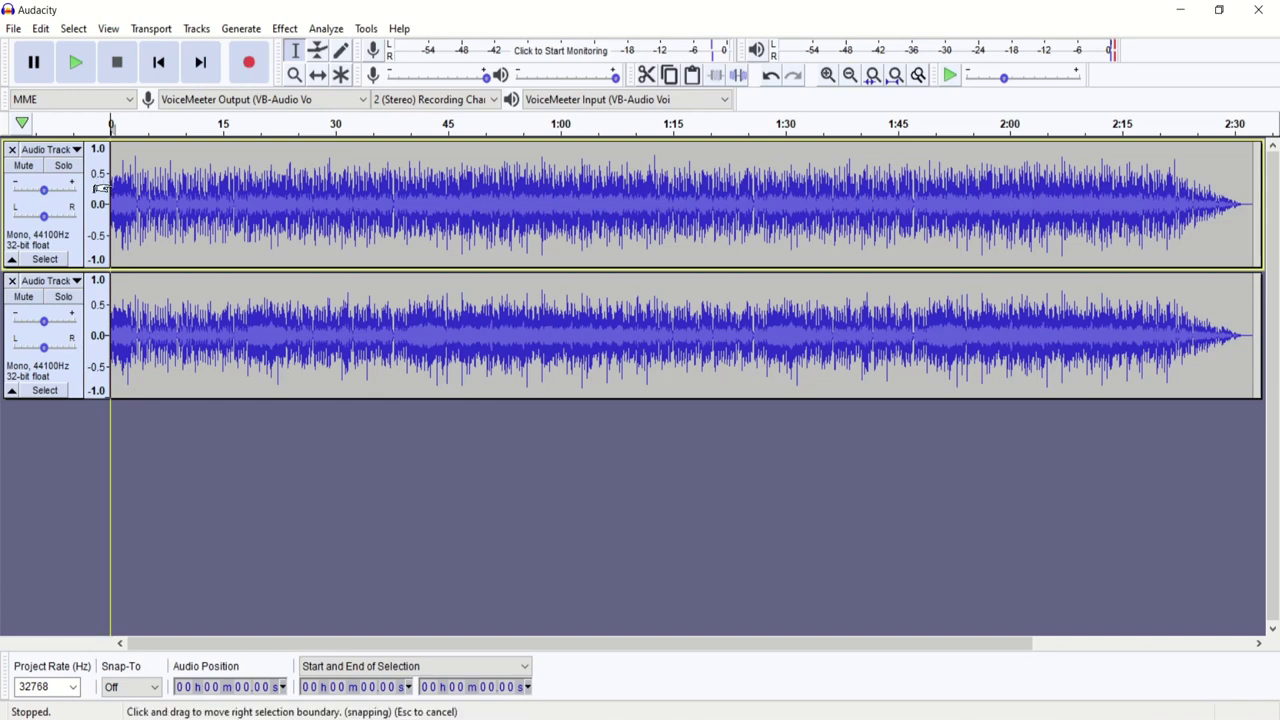
Step: Solo and play the first mono track, then solo the second one instead
{"action": "left_click", "coordinate": [66, 166]}
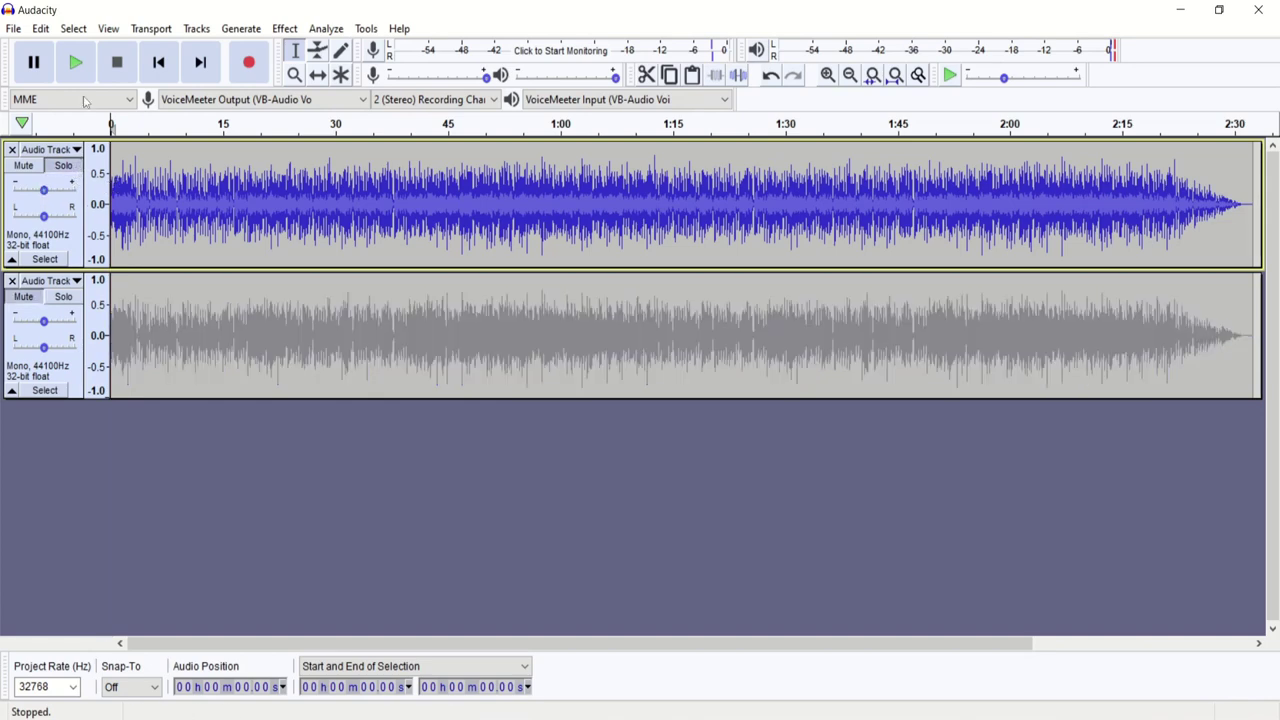
{"action": "left_click", "coordinate": [82, 74]}
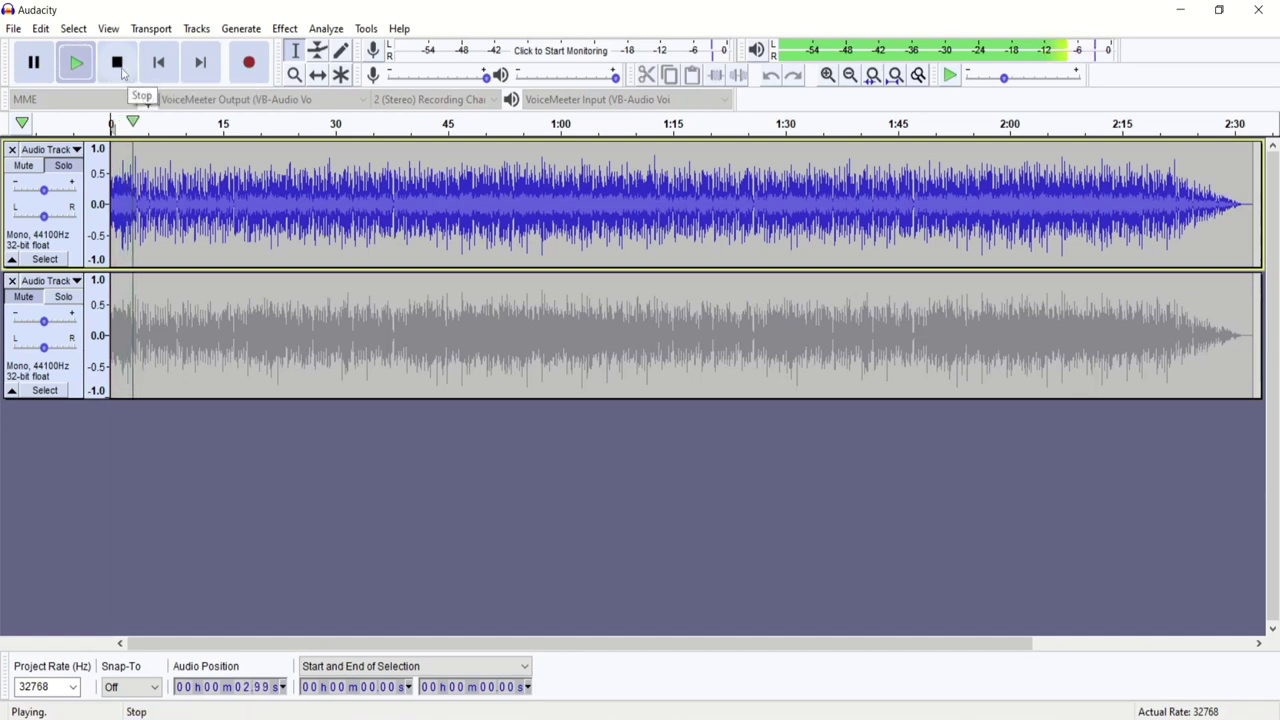
{"action": "left_click", "coordinate": [118, 66]}
{"action": "left_click", "coordinate": [70, 296]}
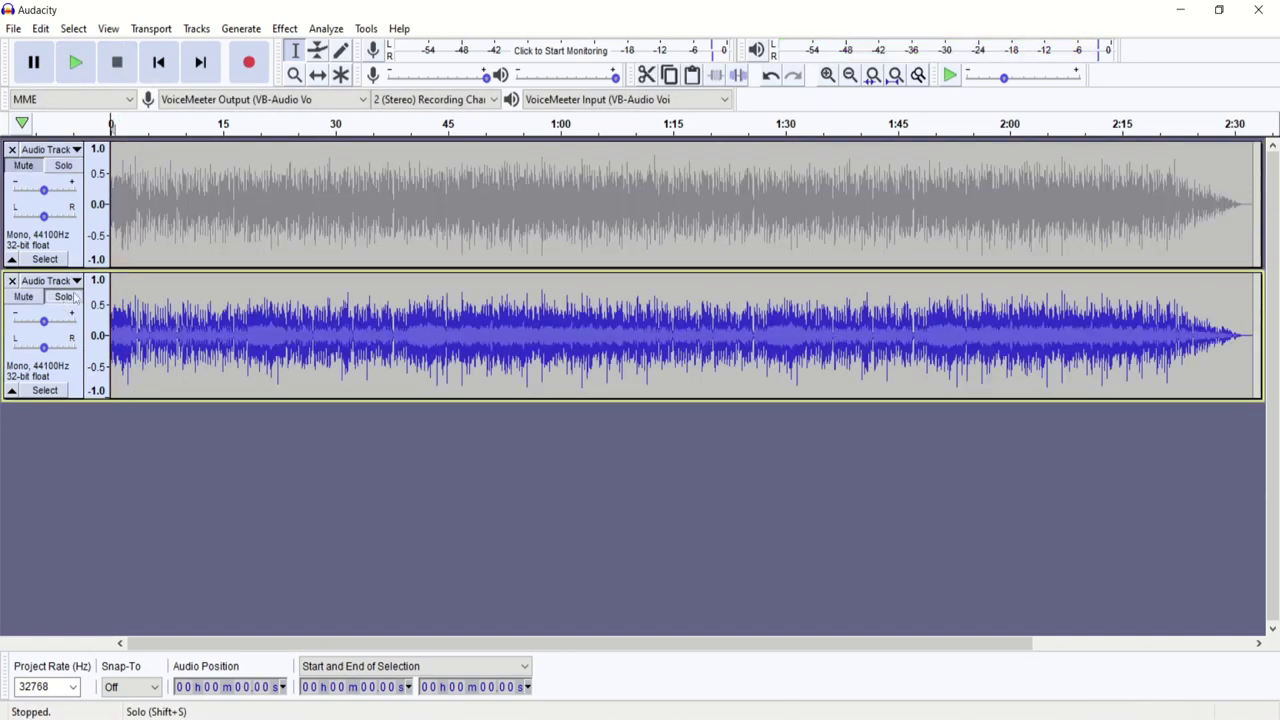
Step: Play the soloed second track, then unsolo it and play both mono tracks together
{"action": "left_click", "coordinate": [76, 62]}
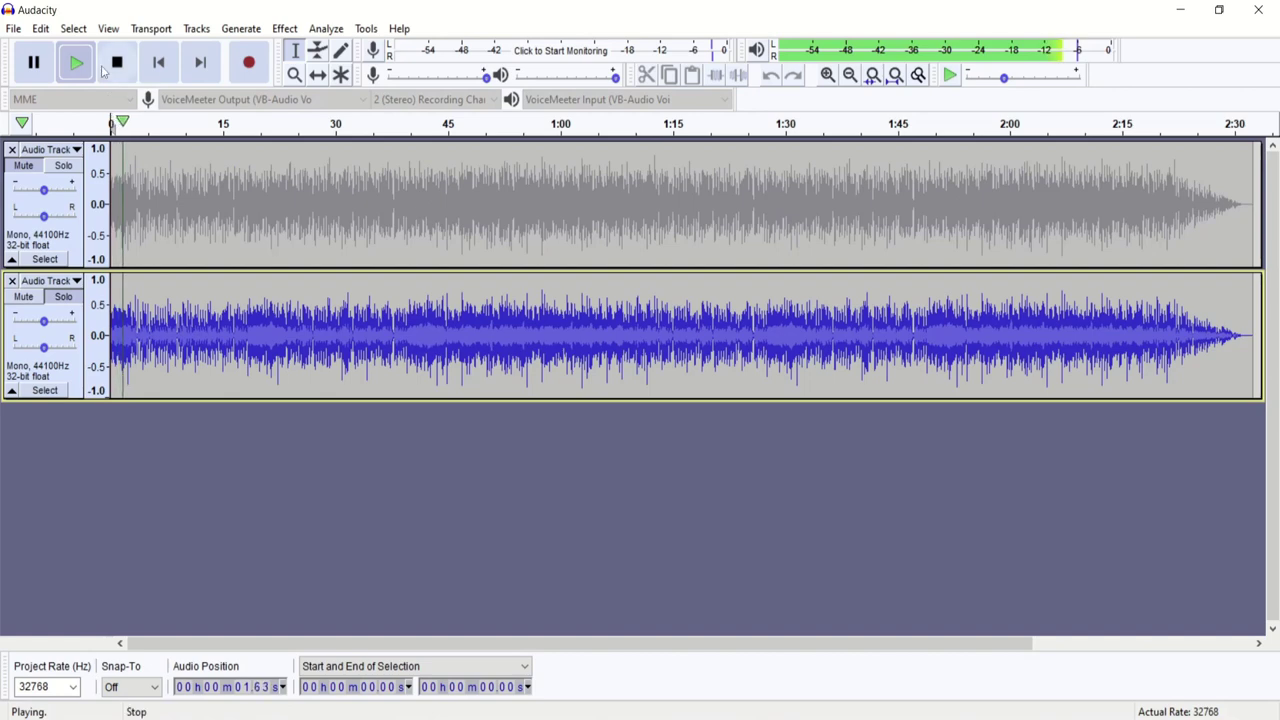
{"action": "left_click", "coordinate": [117, 63]}
{"action": "left_click", "coordinate": [72, 298]}
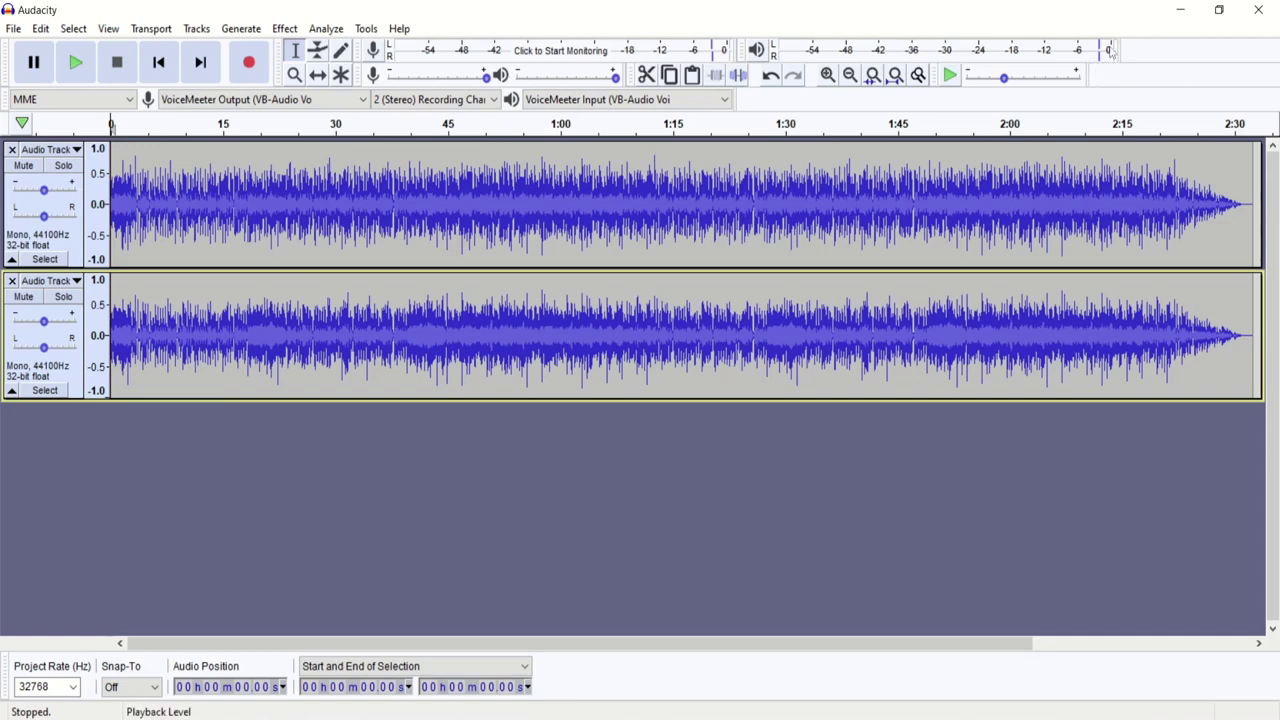
{"action": "key", "text": "space"}
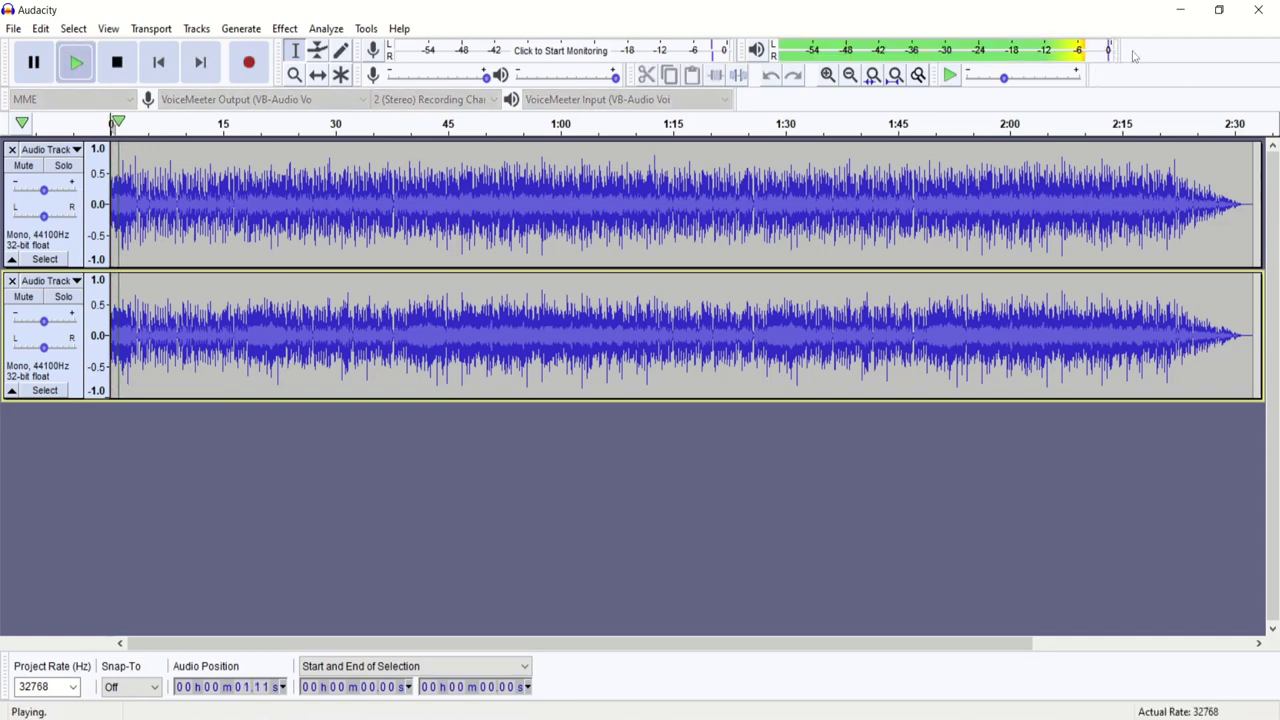
{"action": "key", "text": "space"}
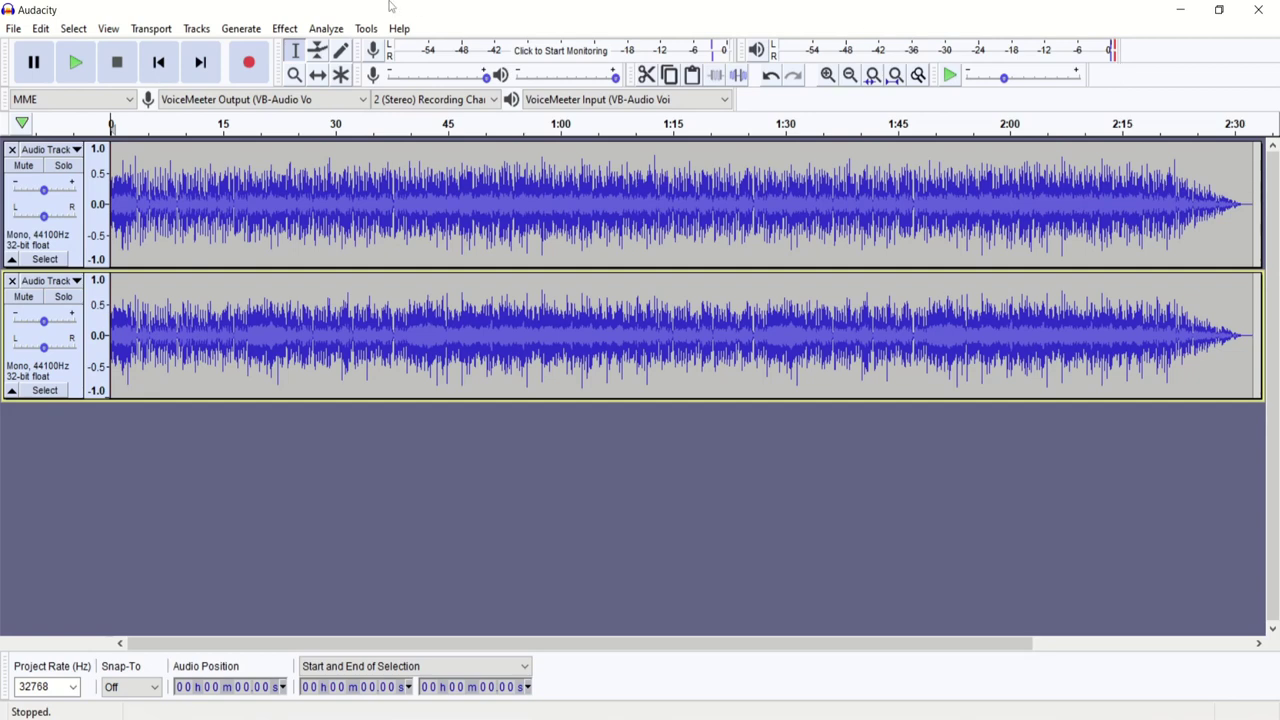
Step: Amplify both tracks to a -9 dB peak and listen to the quieter result
{"action": "key", "text": "ctrl+a"}
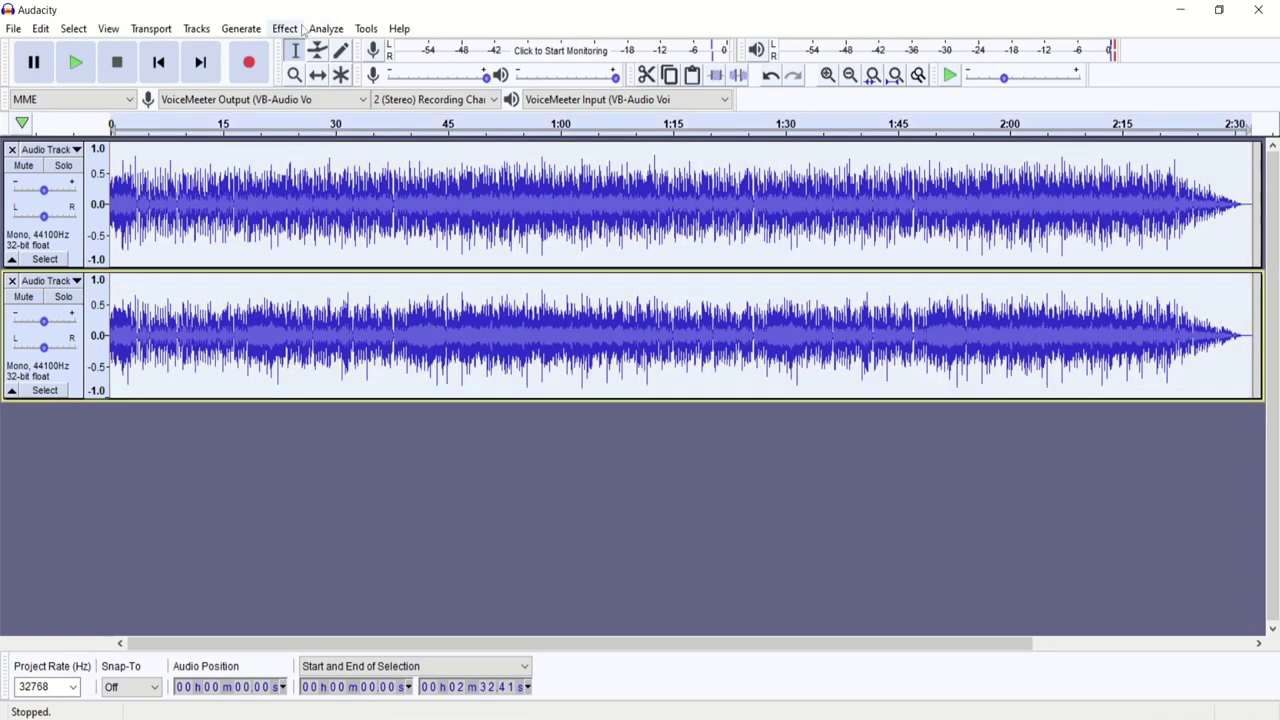
{"action": "left_click", "coordinate": [284, 28]}
{"action": "left_click", "coordinate": [355, 87]}
{"action": "key", "text": "Tab"}
{"action": "key", "text": "Tab"}
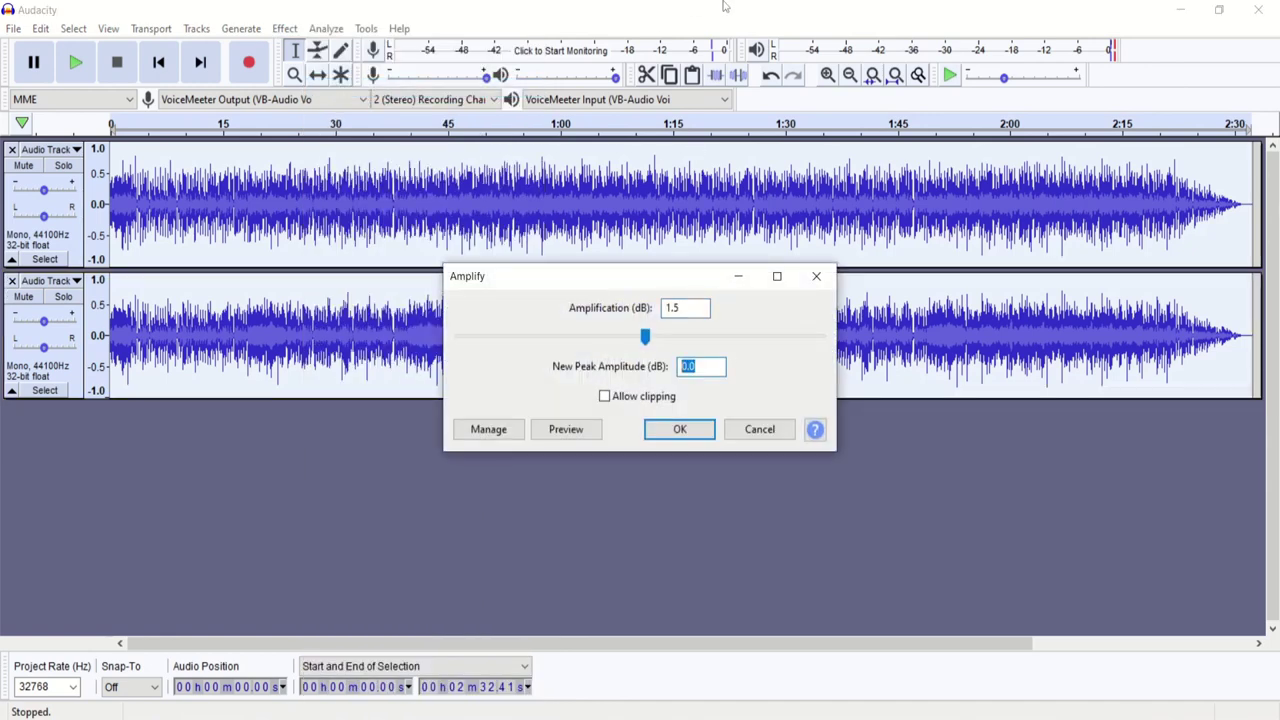
{"action": "type", "text": "-9"}
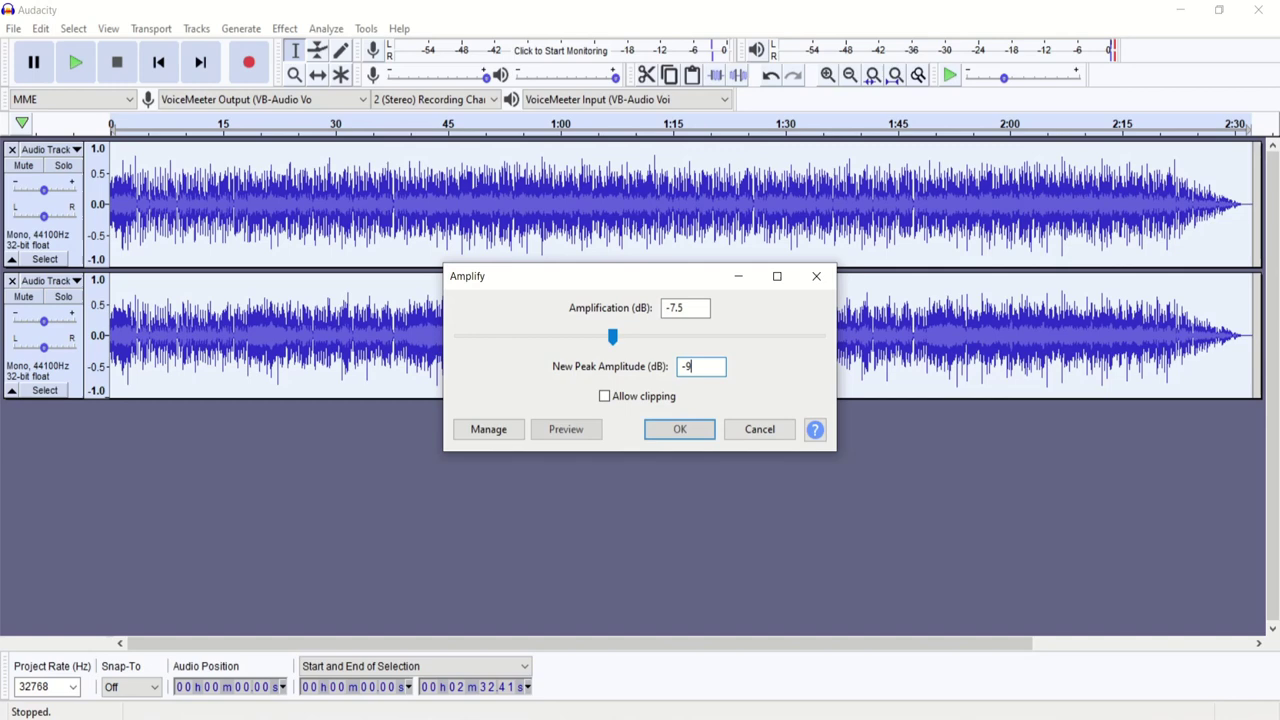
{"action": "left_click", "coordinate": [694, 431]}
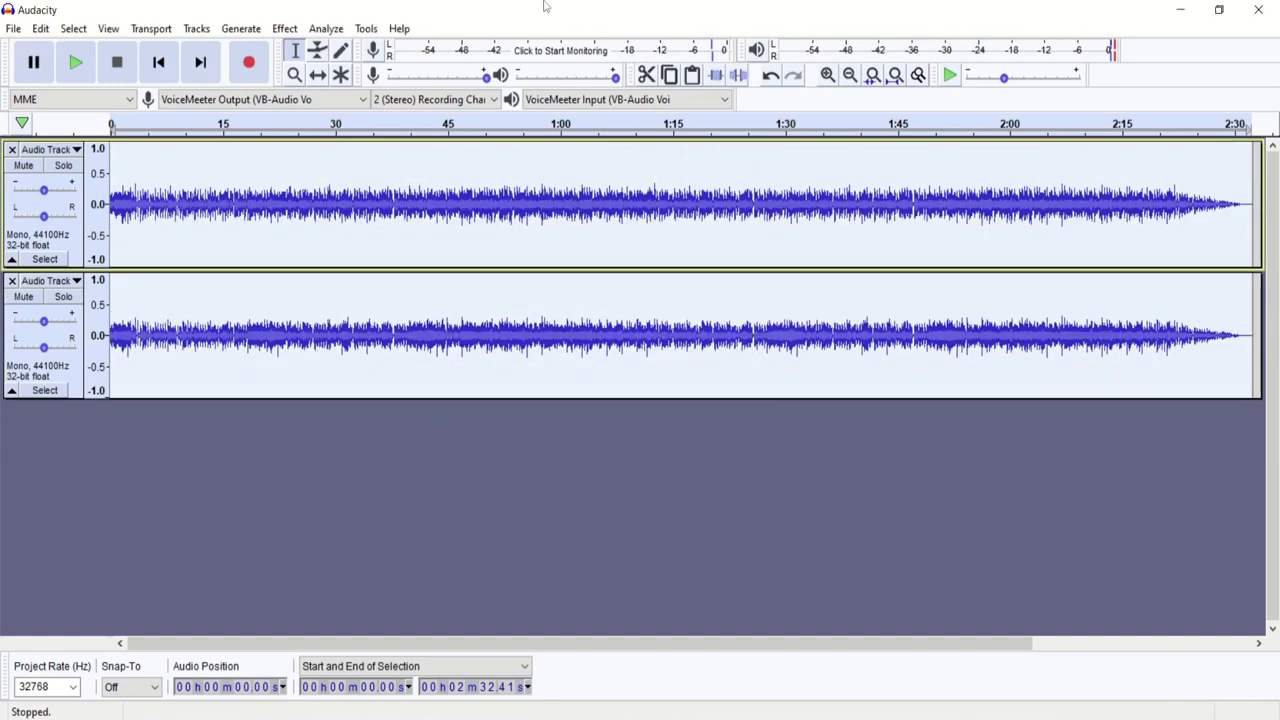
{"action": "key", "text": "space"}
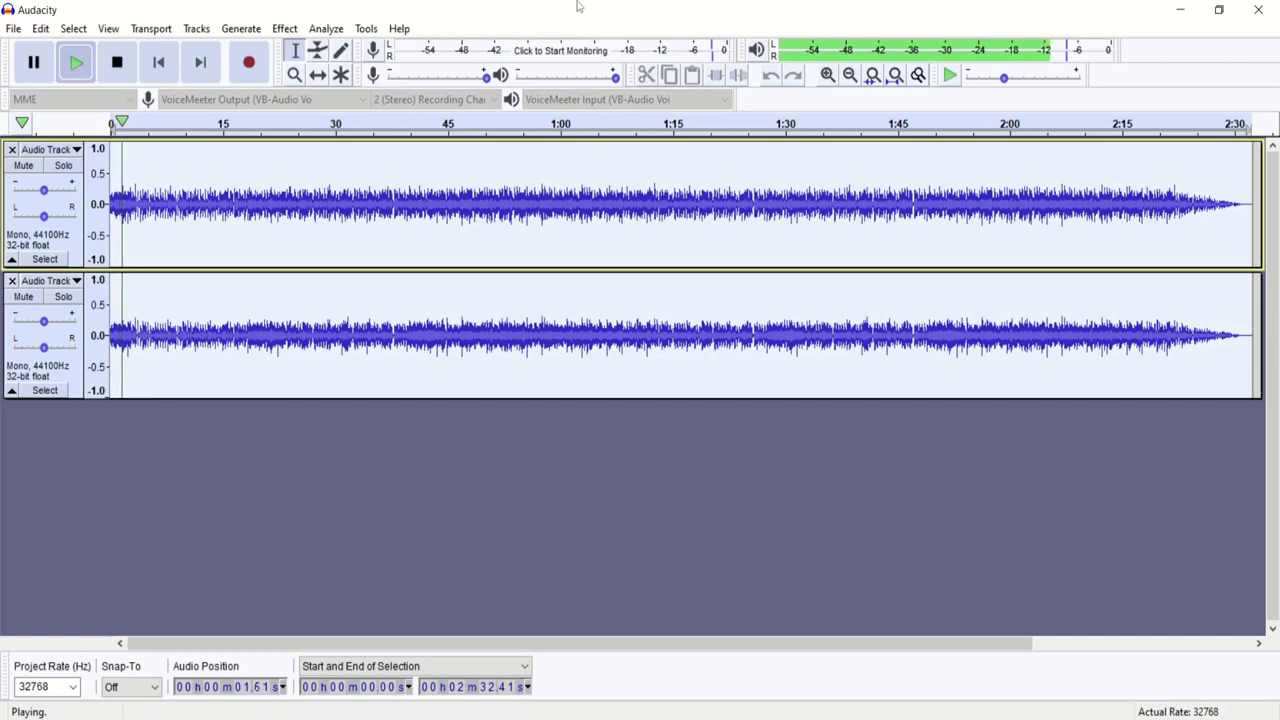
{"action": "key", "text": "space"}
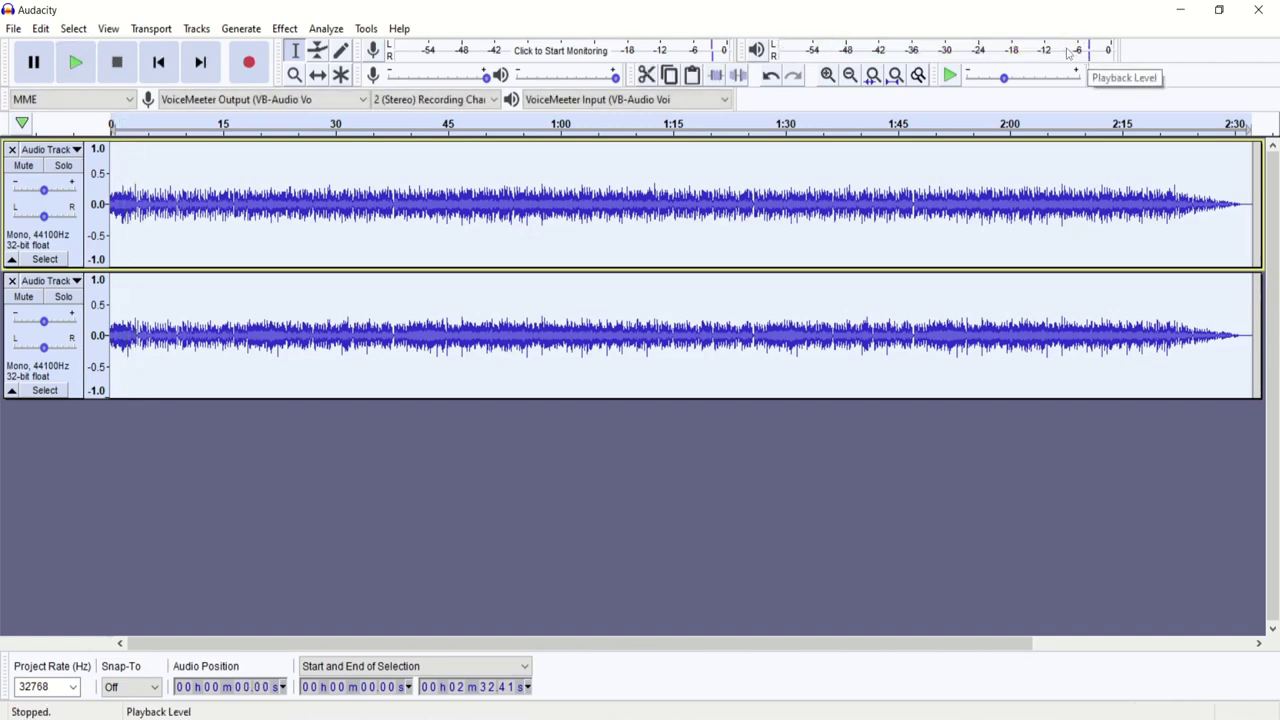
Step: Clear the test selections on both tracks and return the cursor to the start
{"action": "left_click", "coordinate": [957, 234]}
{"action": "left_click_drag", "start_coordinate": [1252, 212], "coordinate": [108, 212]}
{"action": "left_click", "coordinate": [731, 352]}
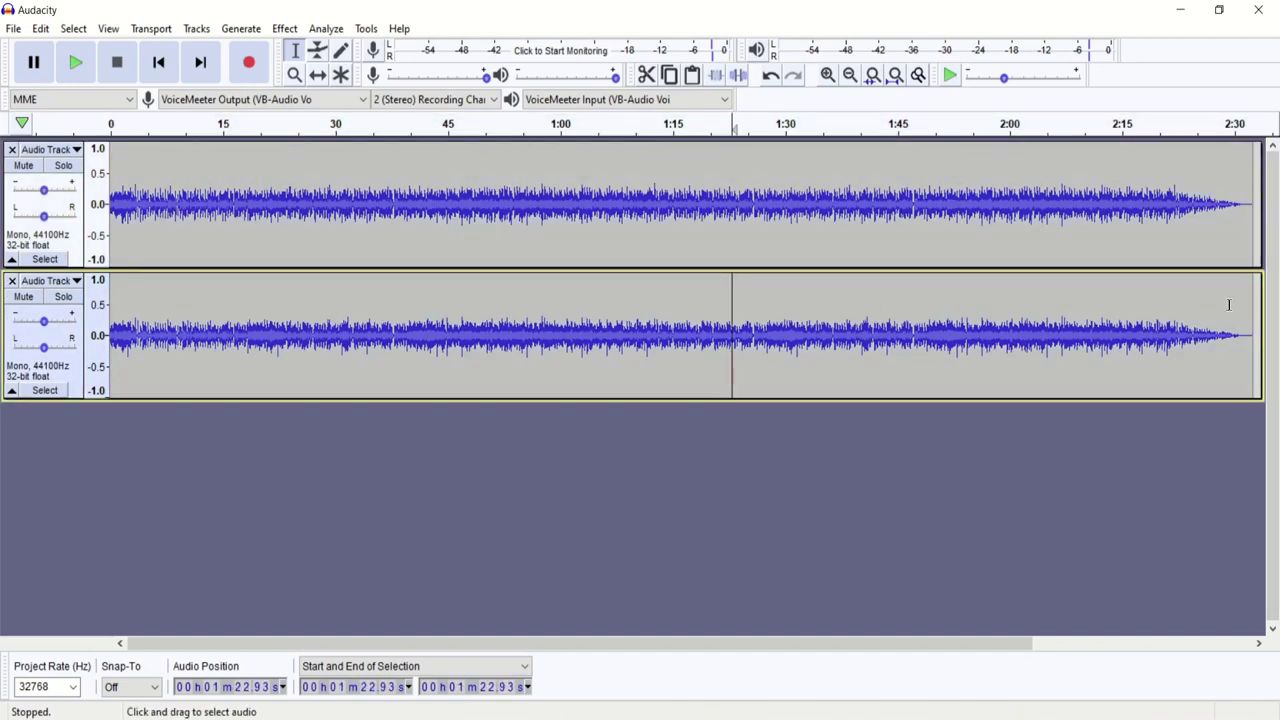
{"action": "left_click_drag", "start_coordinate": [1250, 310], "coordinate": [95, 310]}
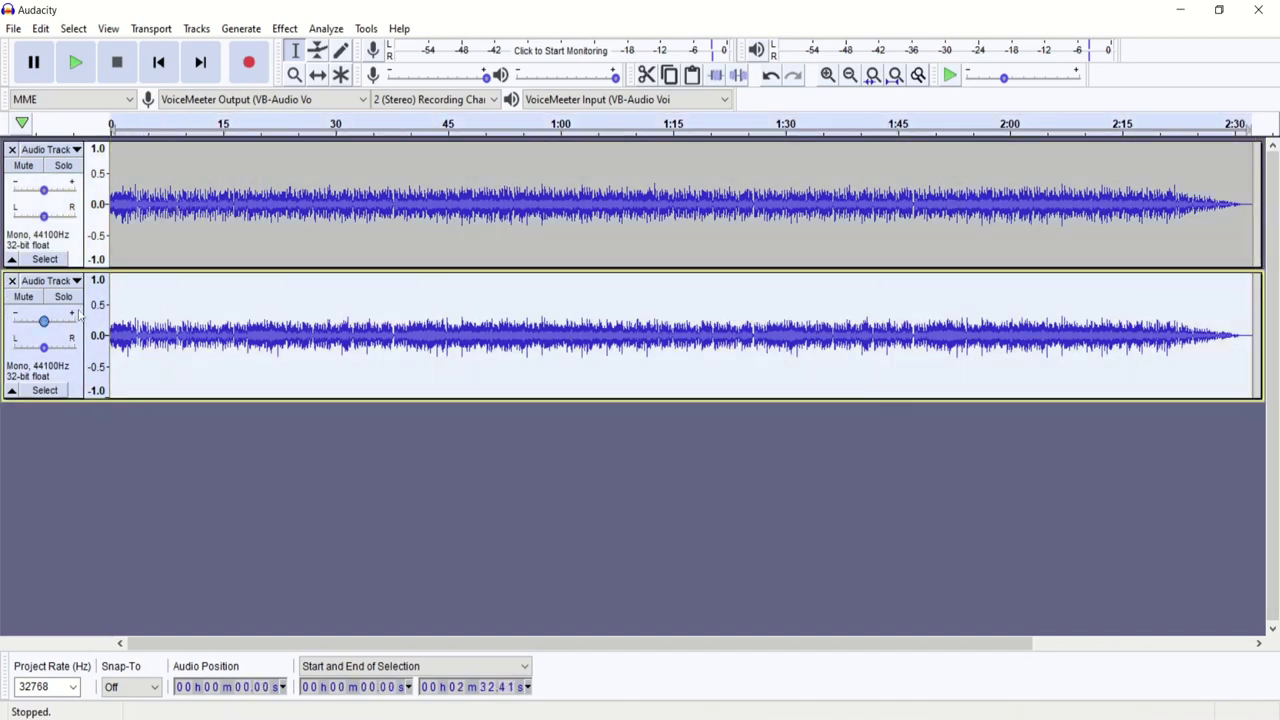
{"action": "left_click", "coordinate": [942, 408]}
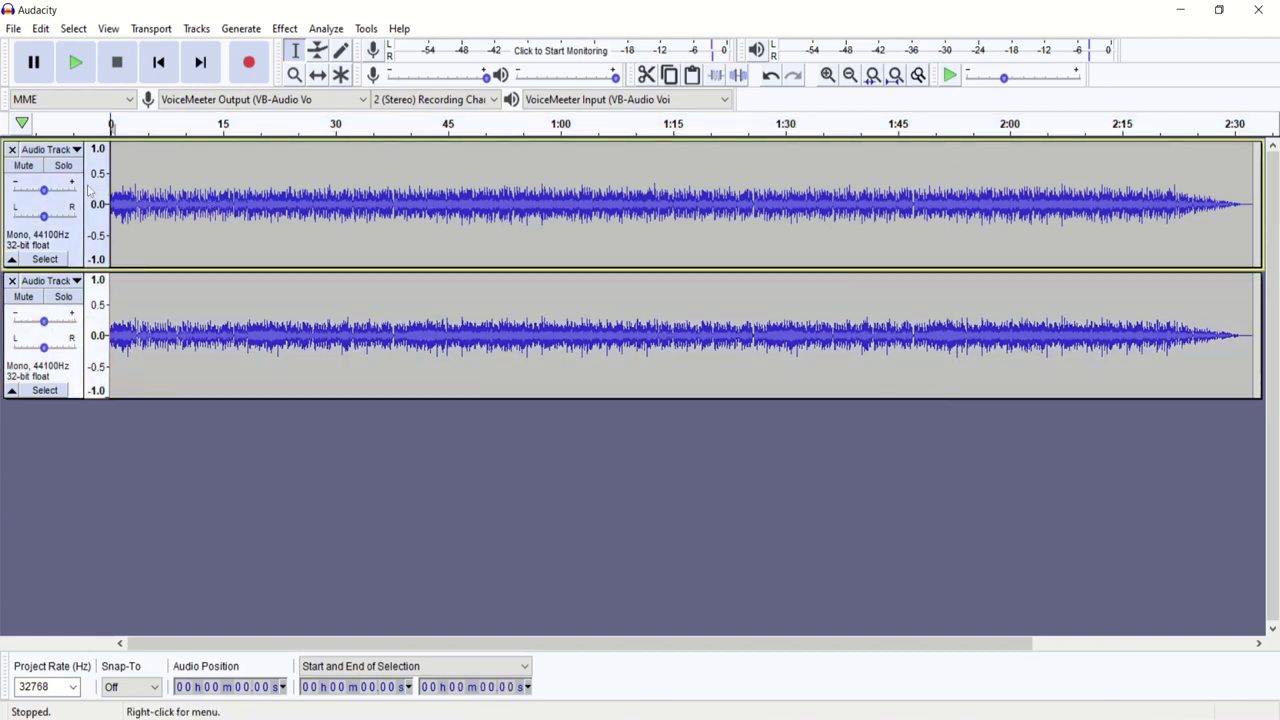
{"action": "left_click", "coordinate": [152, 235]}
{"action": "left_click_drag", "start_coordinate": [112, 231], "coordinate": [1139, 295]}
{"action": "left_click_drag", "start_coordinate": [1006, 646], "coordinate": [920, 646]}
{"action": "left_click_drag", "start_coordinate": [457, 195], "coordinate": [461, 195]}
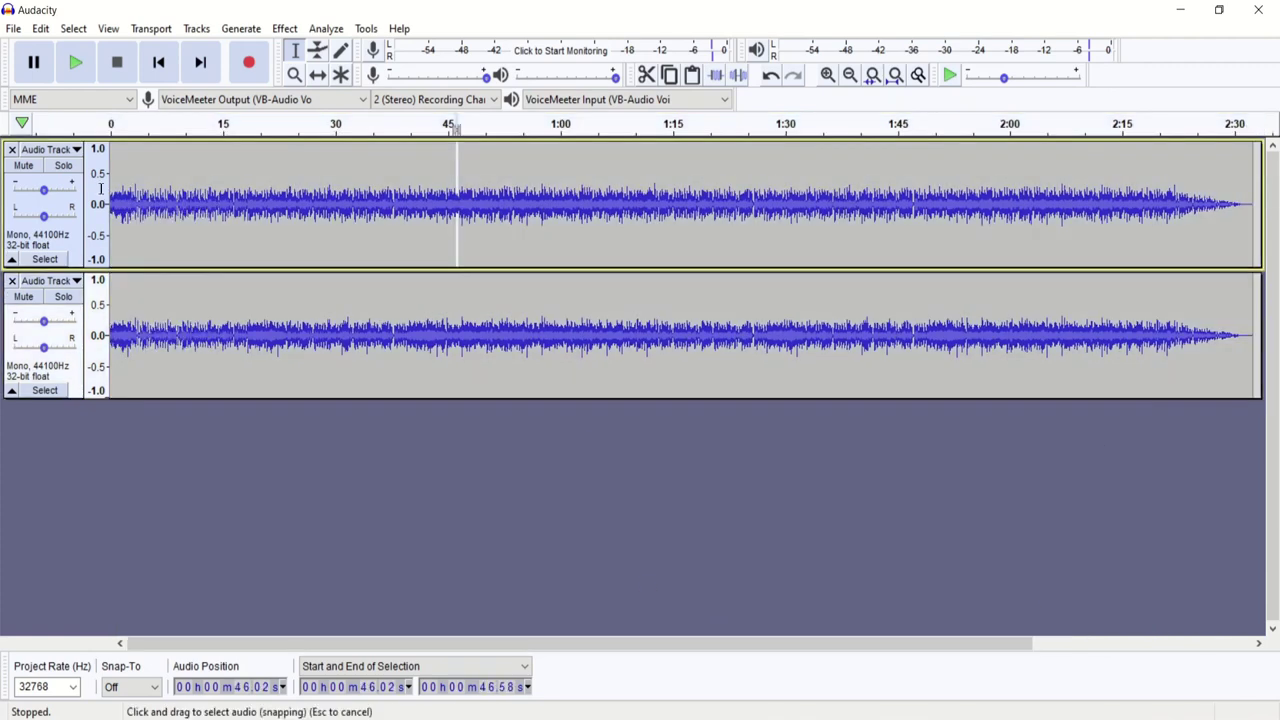
{"action": "left_click", "coordinate": [104, 195]}
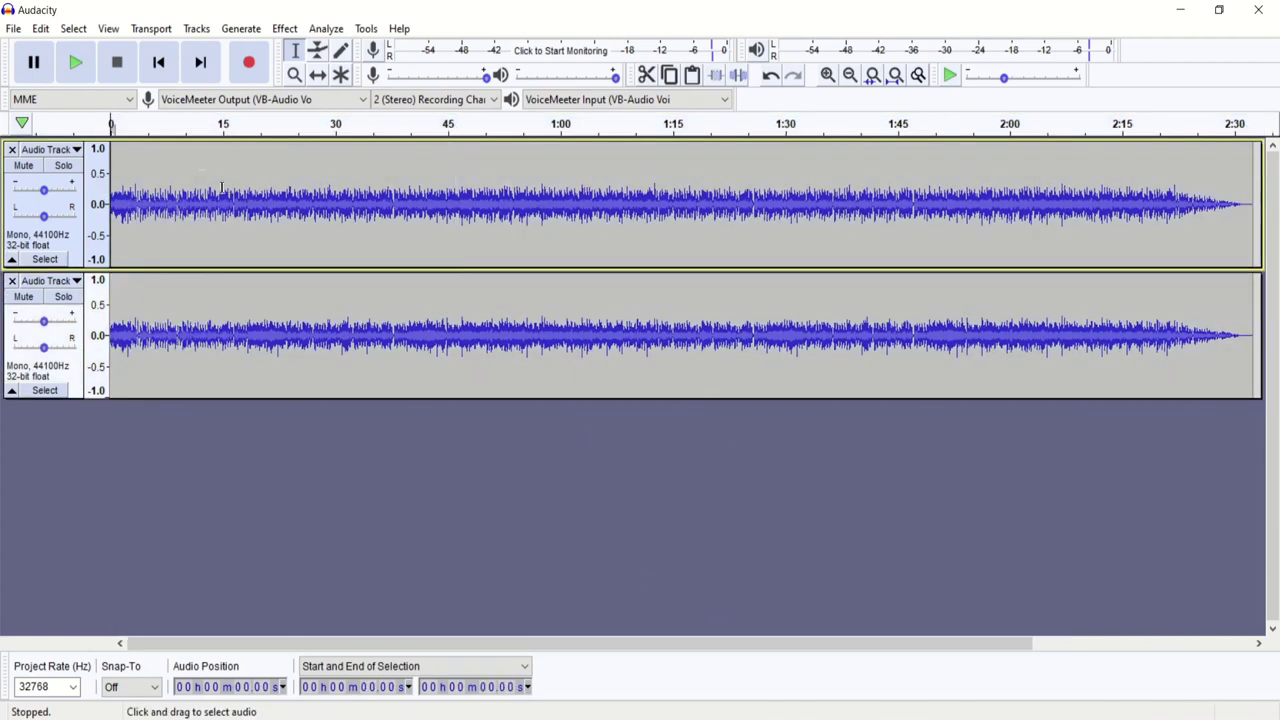
Step: Export both tracks as WAV file streamed_0.wav, keeping the metadata tags unchanged
{"action": "left_click", "coordinate": [13, 28]}
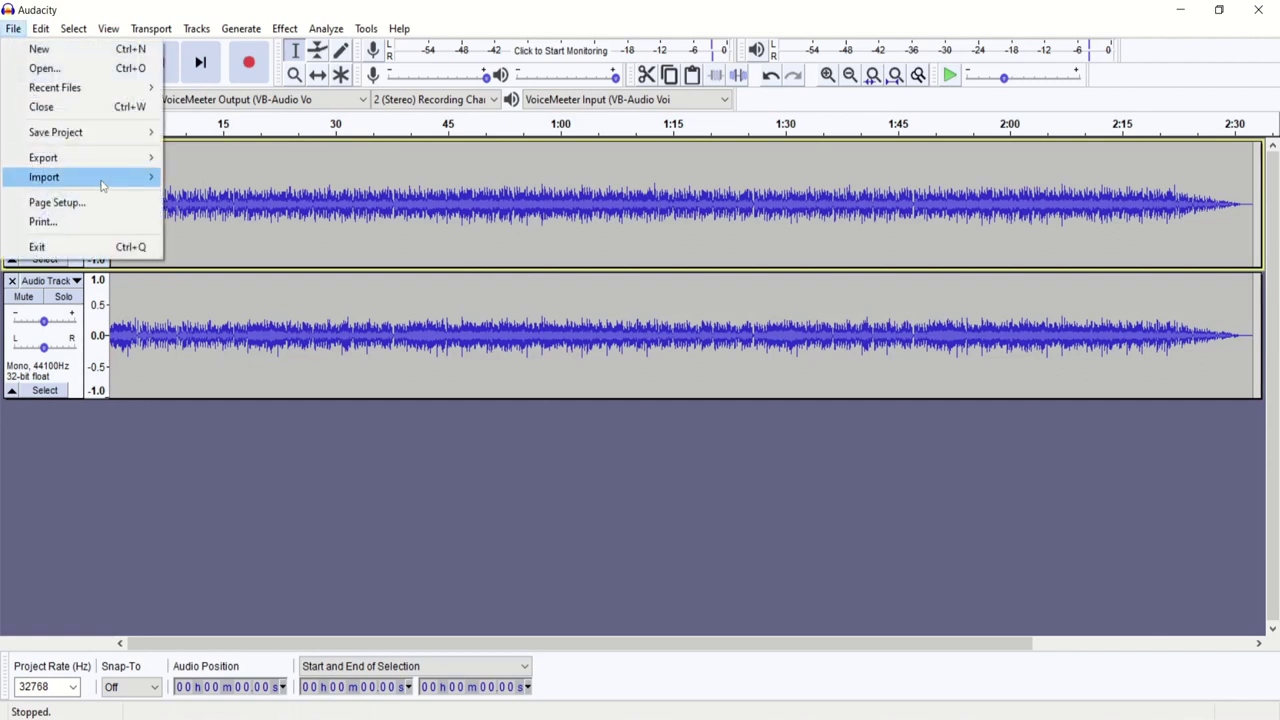
{"action": "mouse_move", "coordinate": [108, 160]}
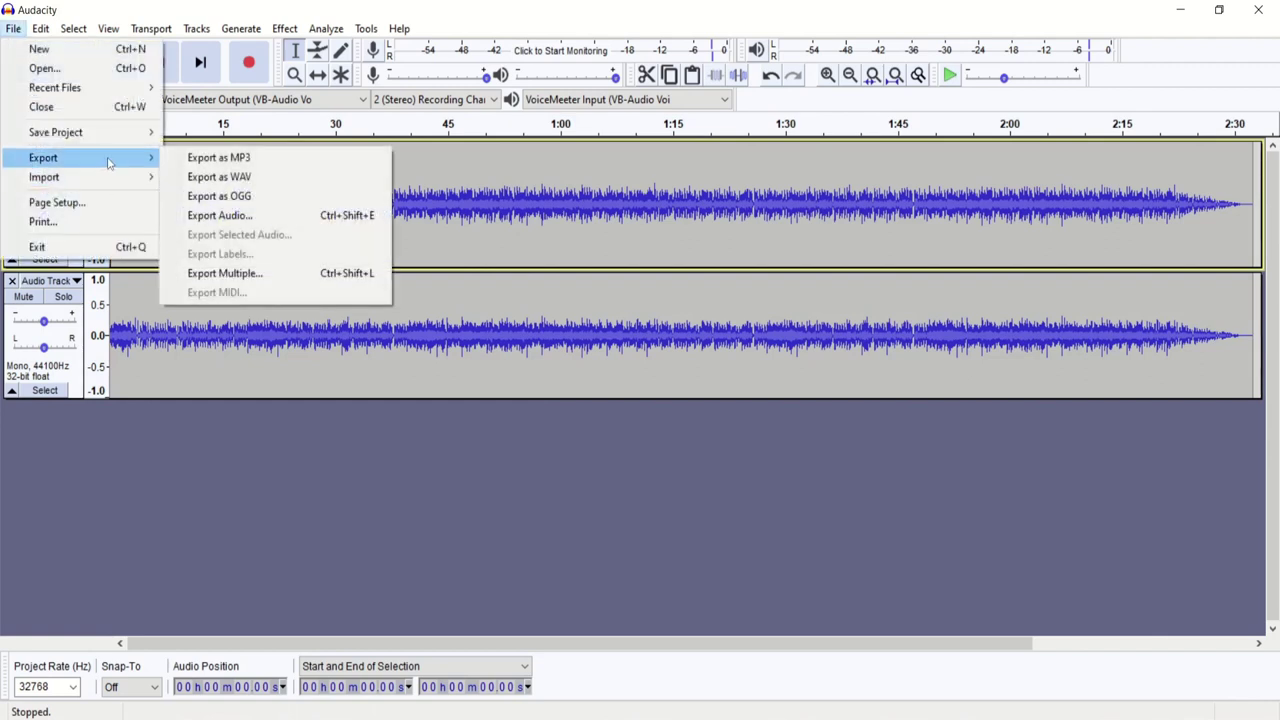
{"action": "left_click", "coordinate": [253, 178]}
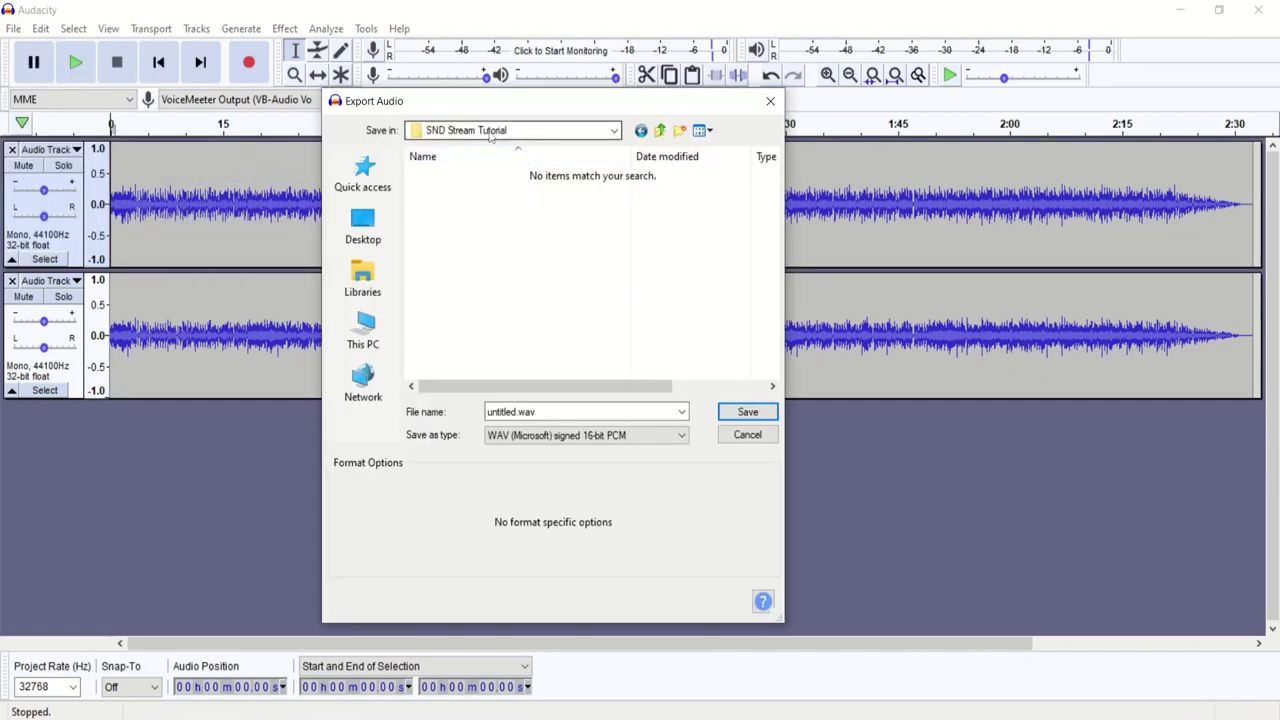
{"action": "left_click", "coordinate": [547, 411]}
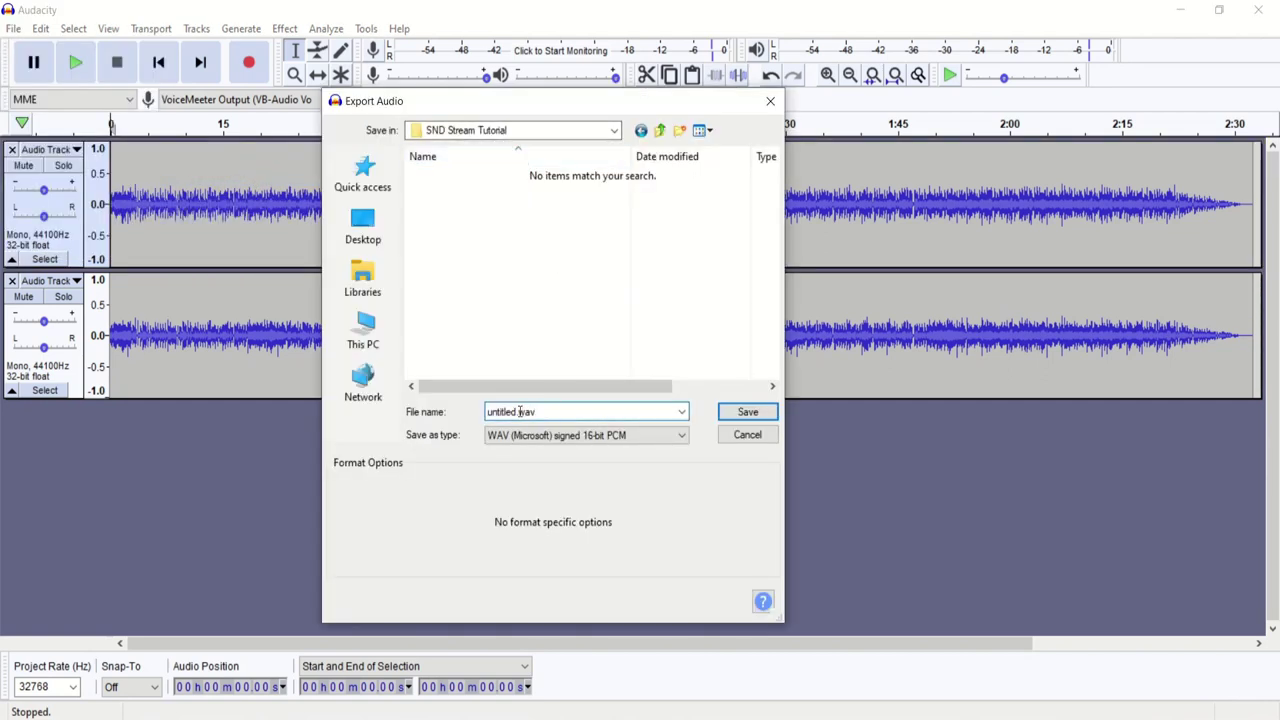
{"action": "left_click_drag", "start_coordinate": [518, 411], "coordinate": [487, 411]}
{"action": "type", "text": "streamed_"}
{"action": "type", "text": "5"}
{"action": "left_click", "coordinate": [747, 412]}
{"action": "left_click", "coordinate": [726, 515]}
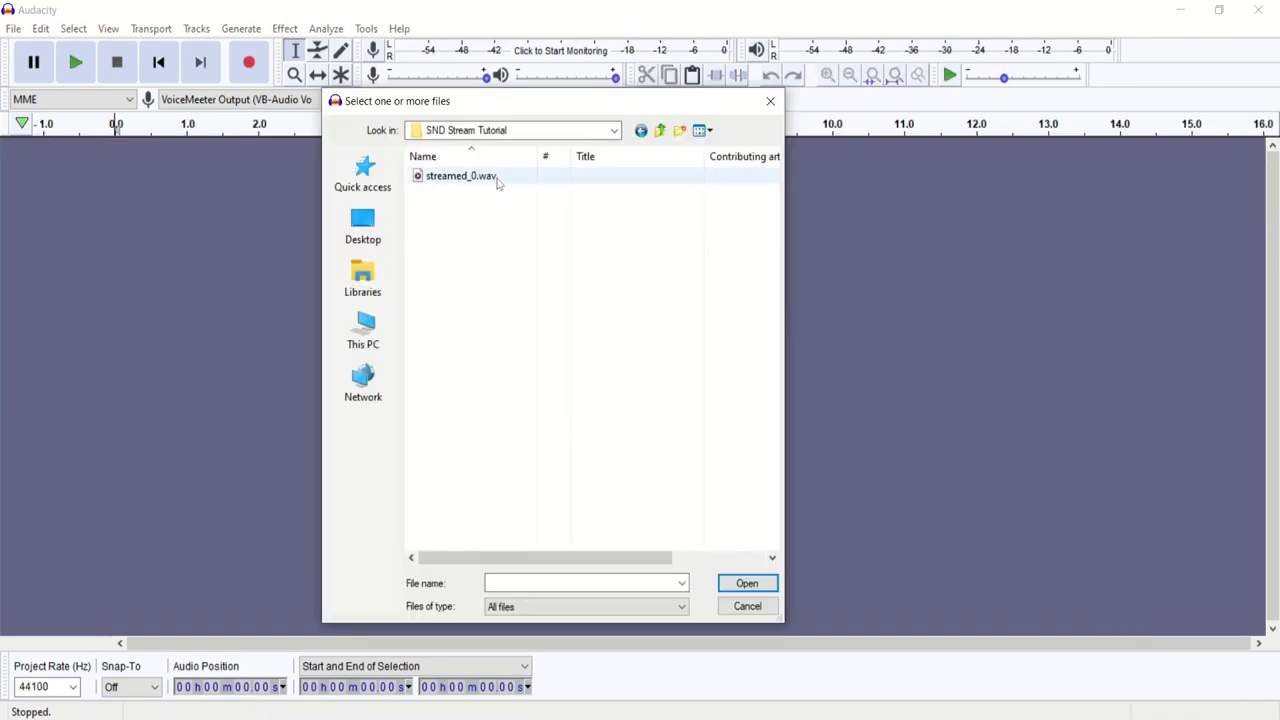
Step: Open streamed_0.wav and amplify the whole track to a new peak amplitude of -1.5 dB
{"action": "double_click", "coordinate": [496, 178]}
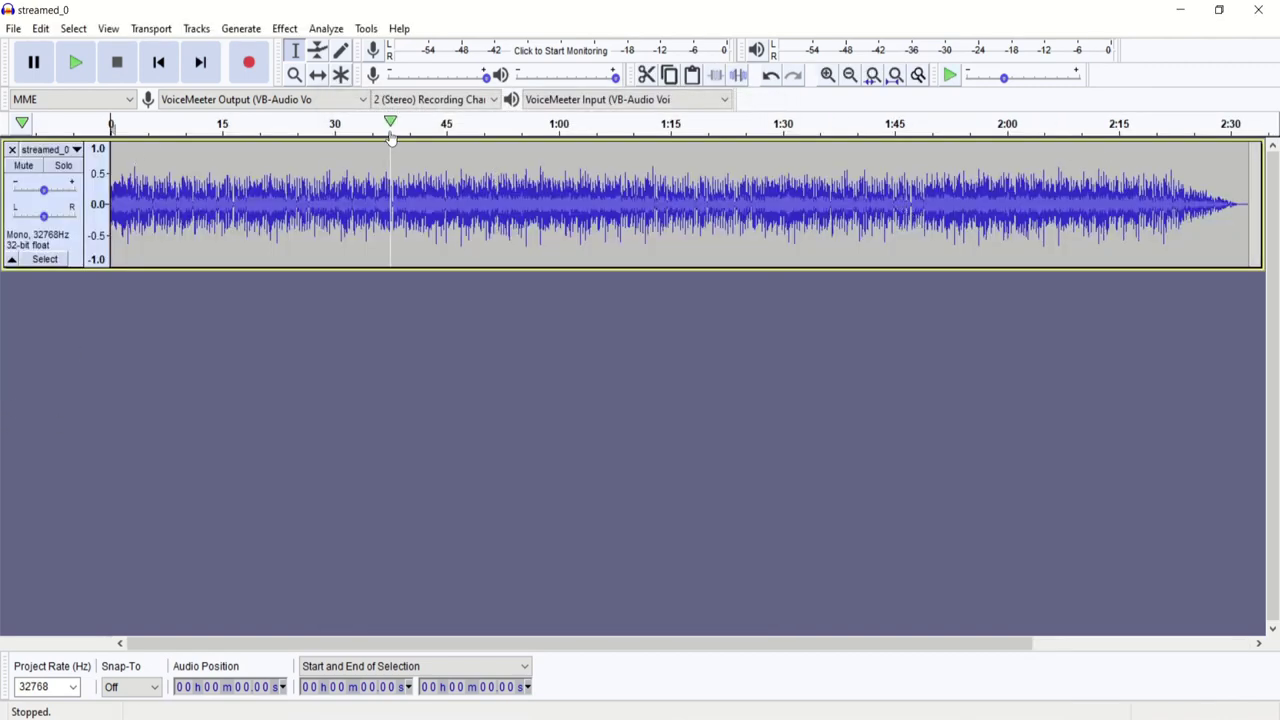
{"action": "key", "text": "ctrl+a"}
{"action": "left_click", "coordinate": [284, 28]}
{"action": "left_click", "coordinate": [352, 87]}
{"action": "key", "text": "Tab"}
{"action": "key", "text": "Tab"}
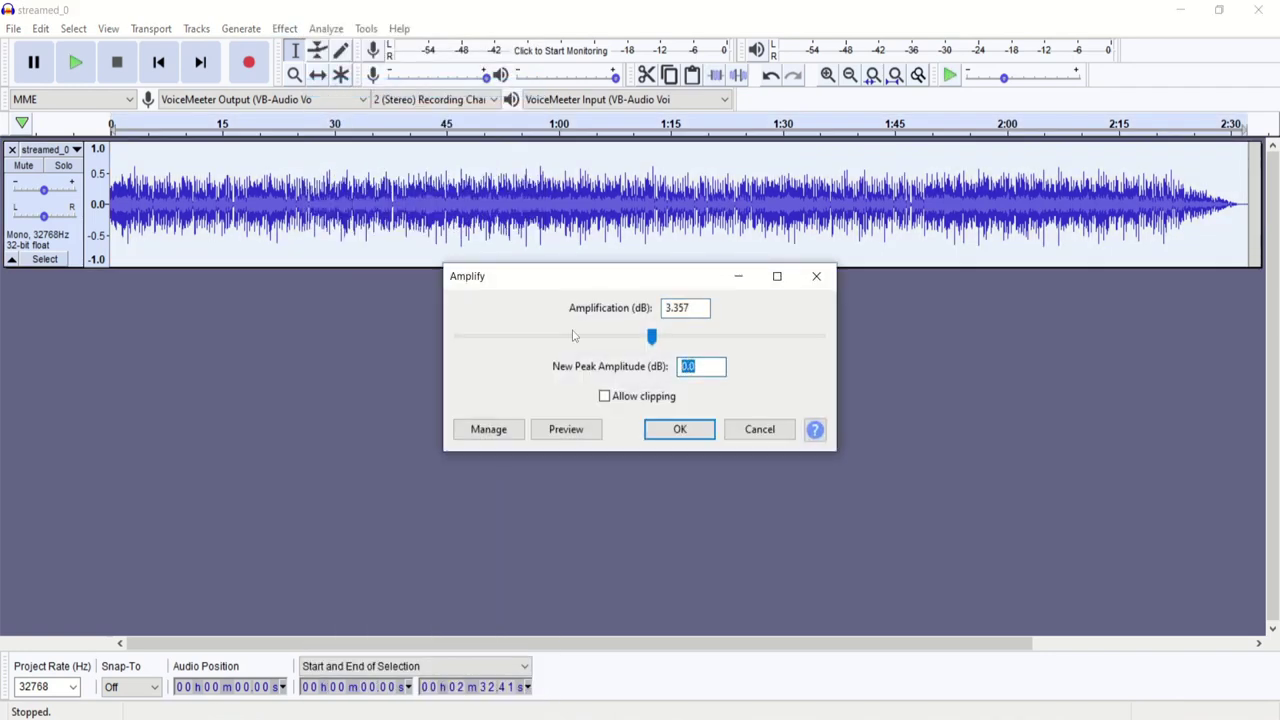
{"action": "type", "text": "-1.5"}
{"action": "left_click", "coordinate": [758, 428]}
{"action": "left_click", "coordinate": [284, 28]}
{"action": "left_click", "coordinate": [352, 87]}
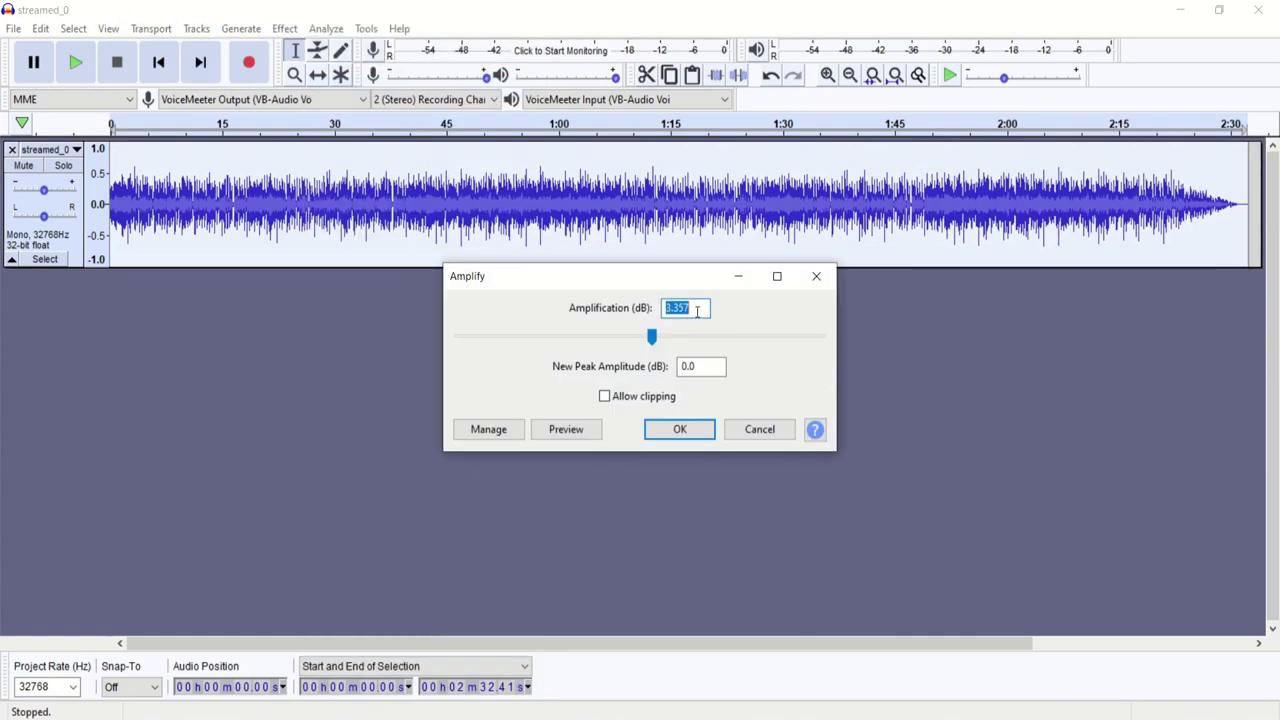
{"action": "double_click", "coordinate": [700, 366]}
{"action": "type", "text": "-1.5"}
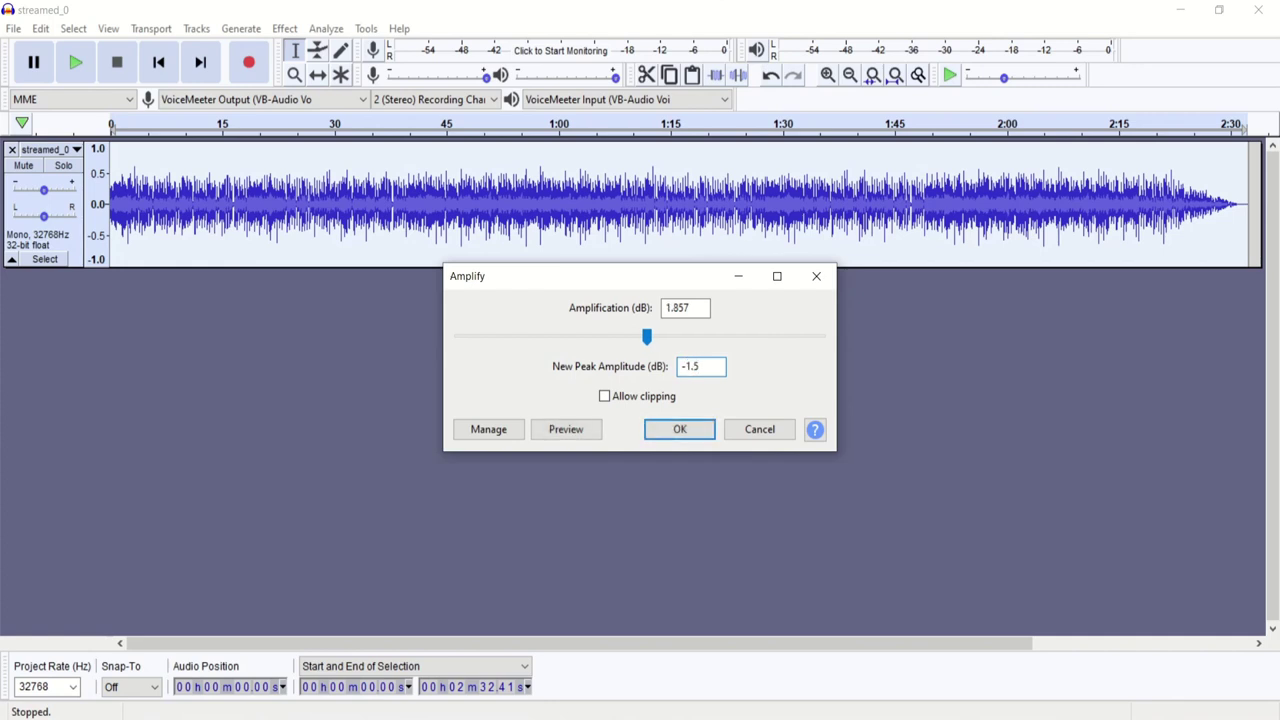
{"action": "left_click", "coordinate": [679, 433]}
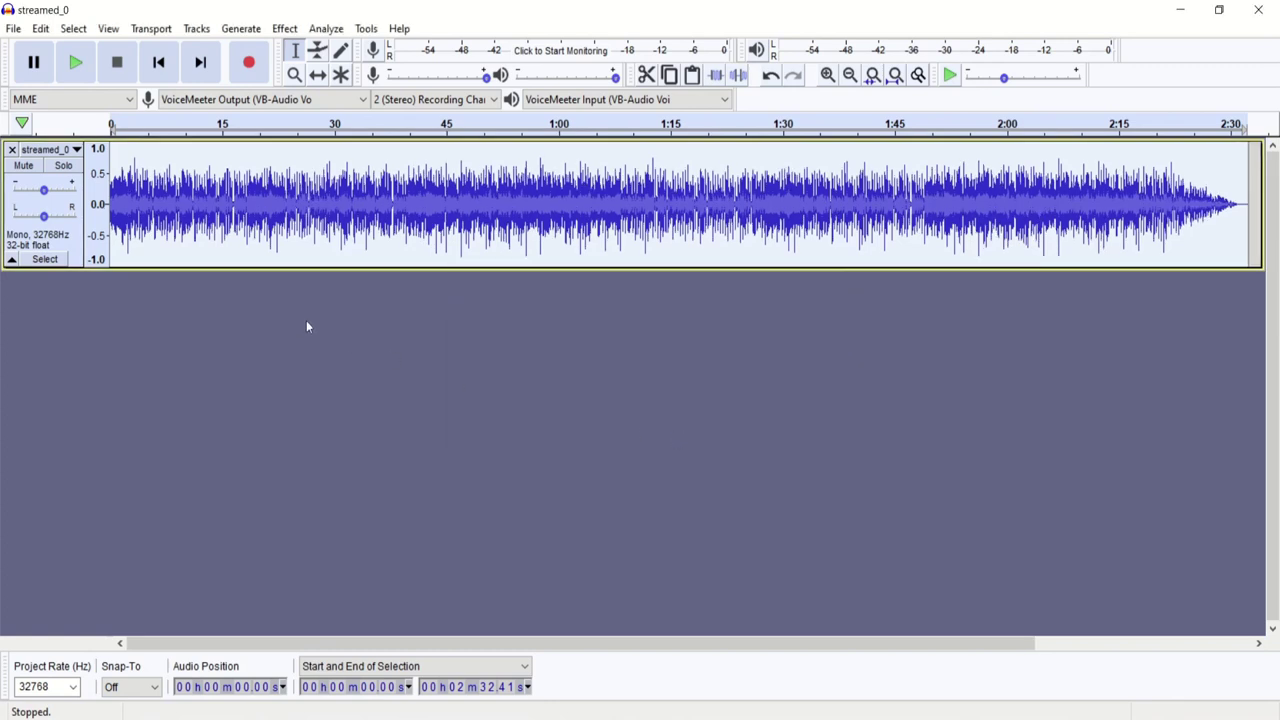
{"action": "key", "text": "space"}
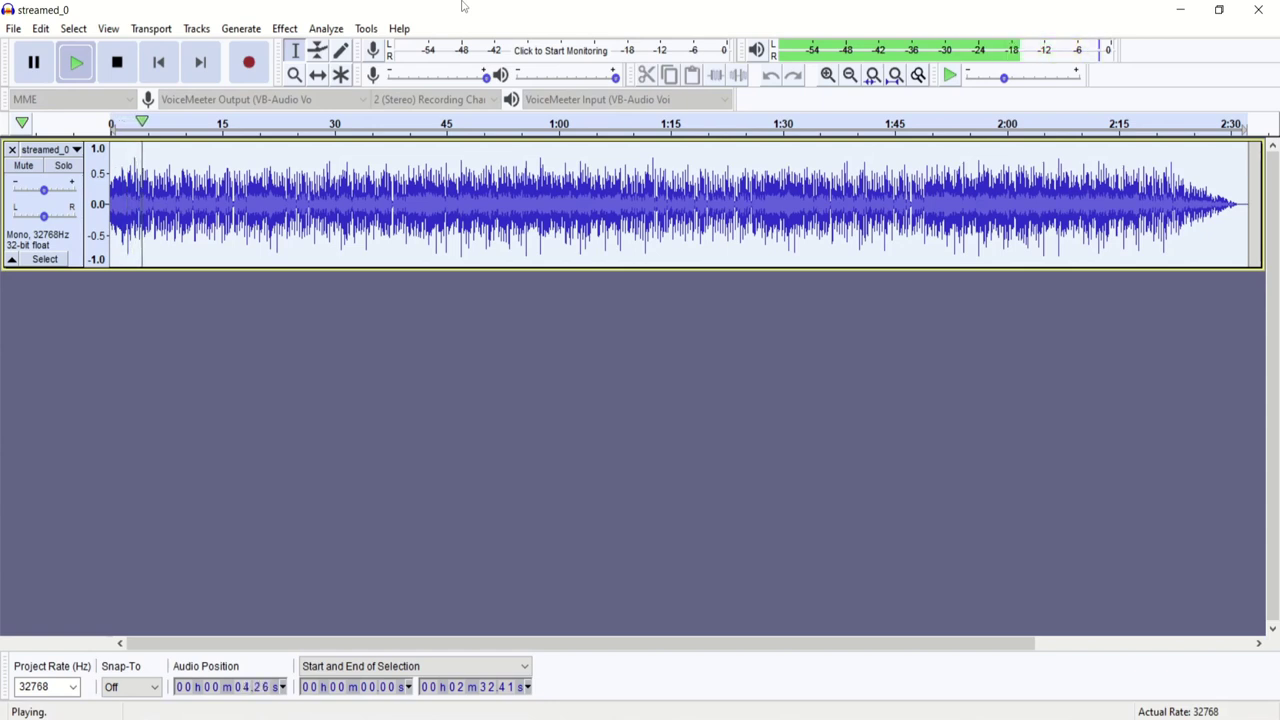
{"action": "key", "text": "space"}
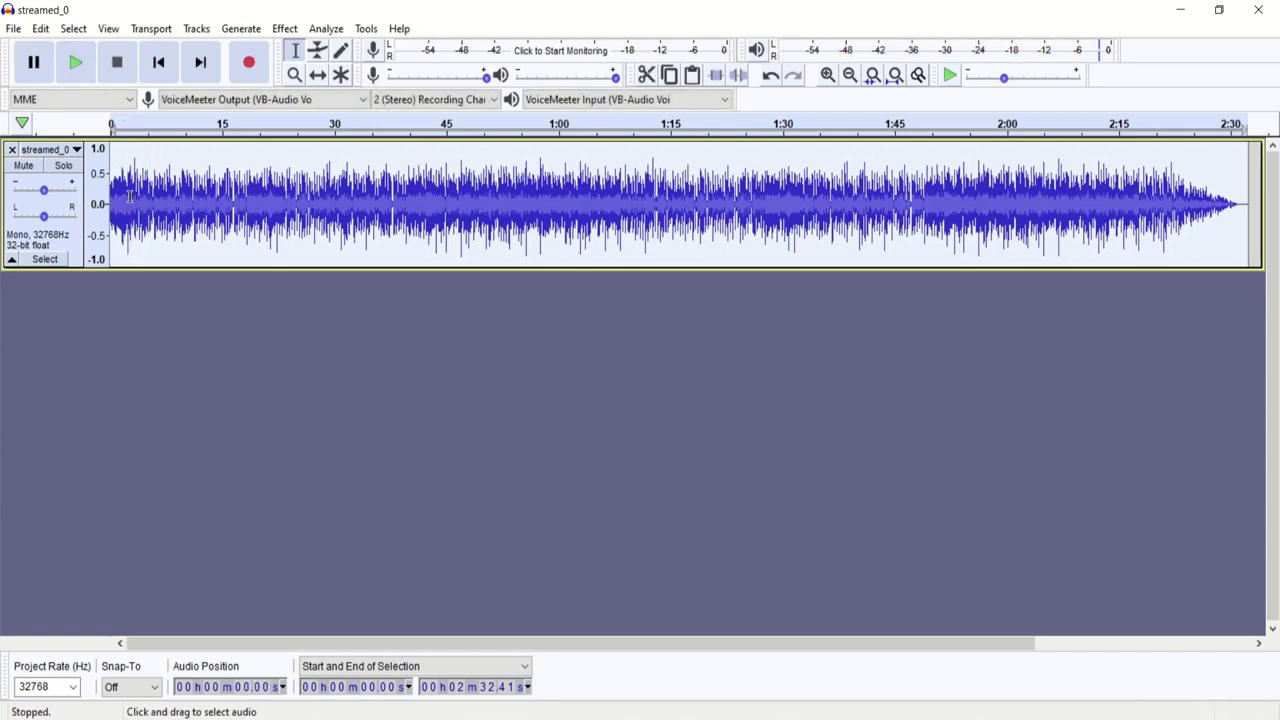
{"action": "left_click", "coordinate": [130, 193]}
{"action": "left_click_drag", "start_coordinate": [111, 190], "coordinate": [806, 190]}
{"action": "left_click", "coordinate": [920, 190]}
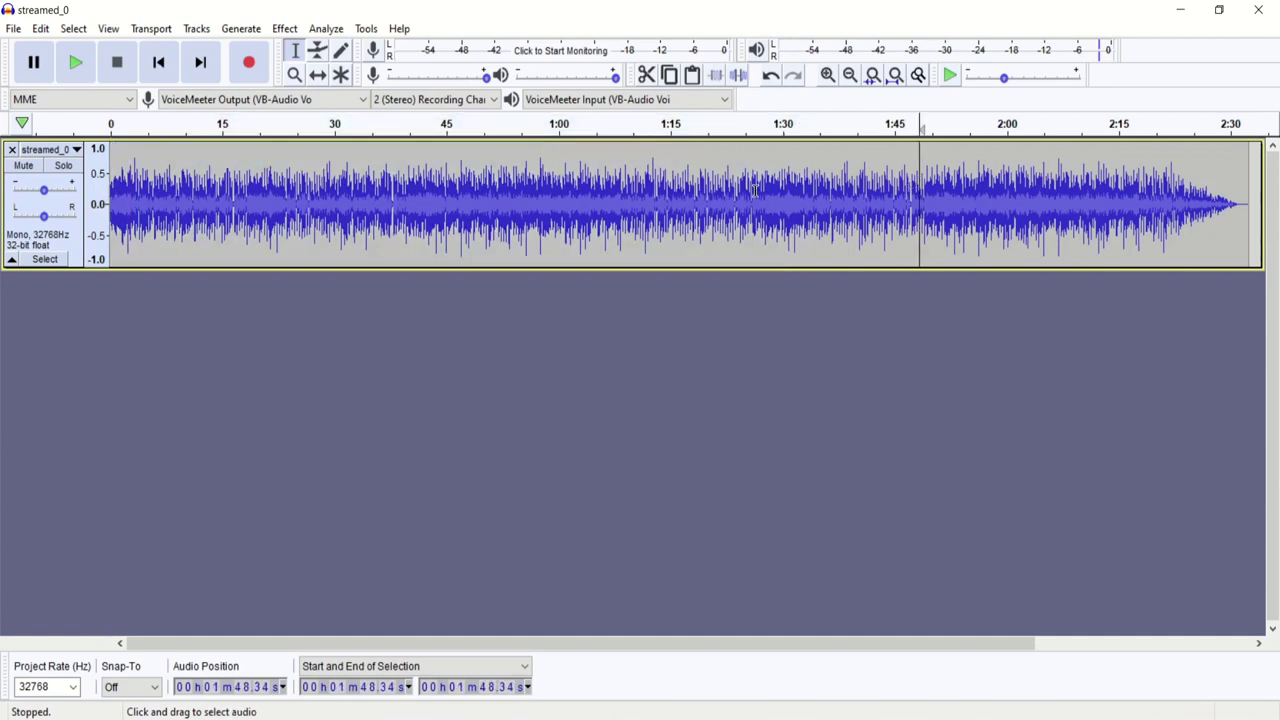
{"action": "left_click", "coordinate": [472, 190]}
{"action": "left_click", "coordinate": [111, 200]}
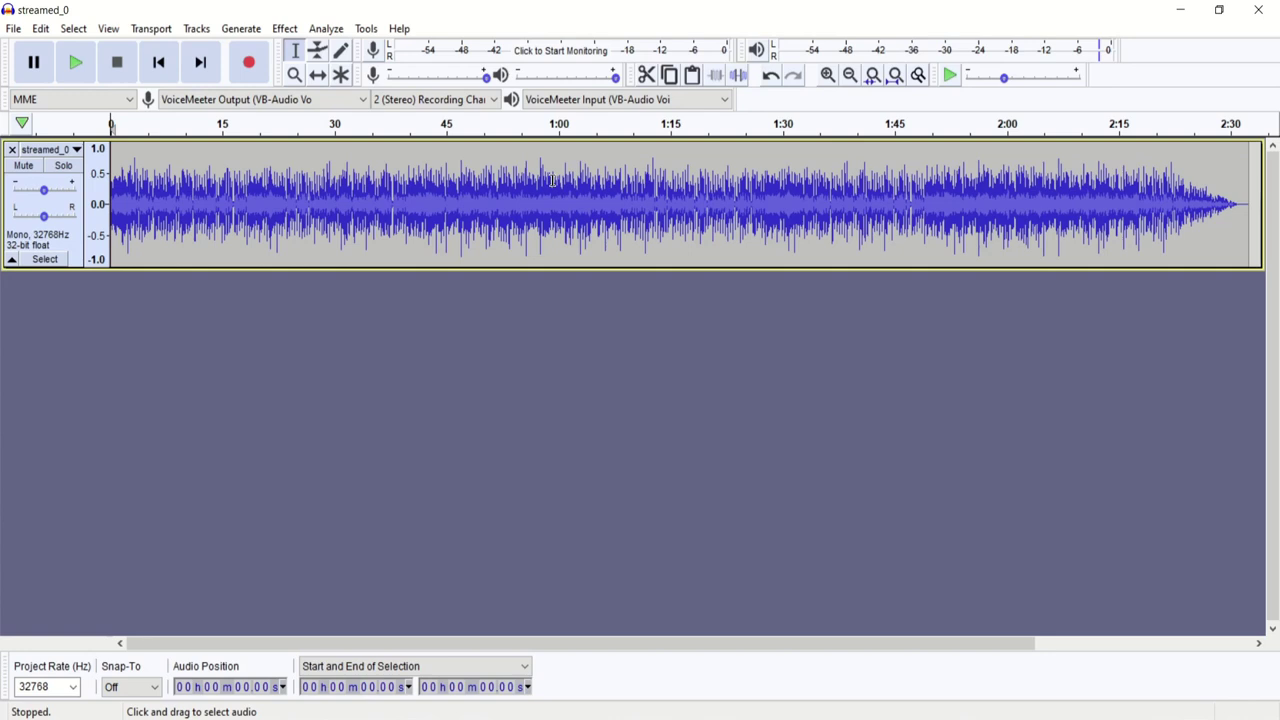
{"action": "left_click", "coordinate": [136, 195]}
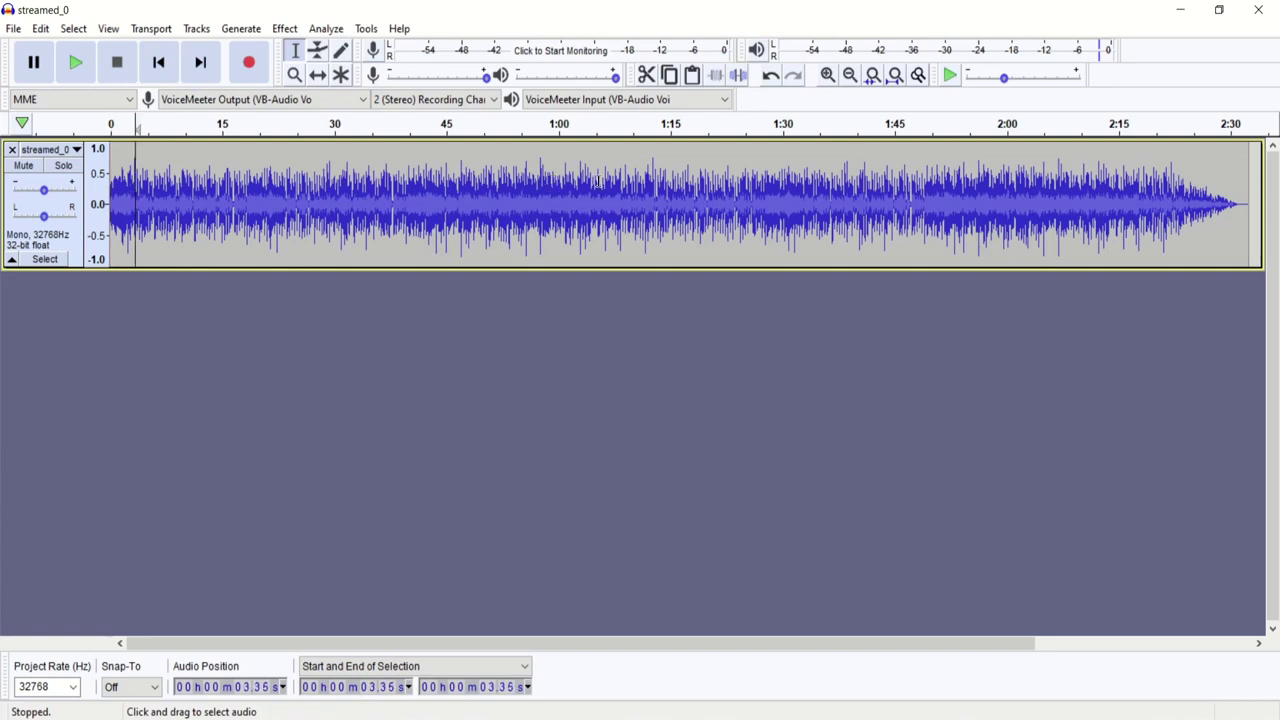
{"action": "left_click", "coordinate": [564, 179]}
{"action": "left_click", "coordinate": [108, 203]}
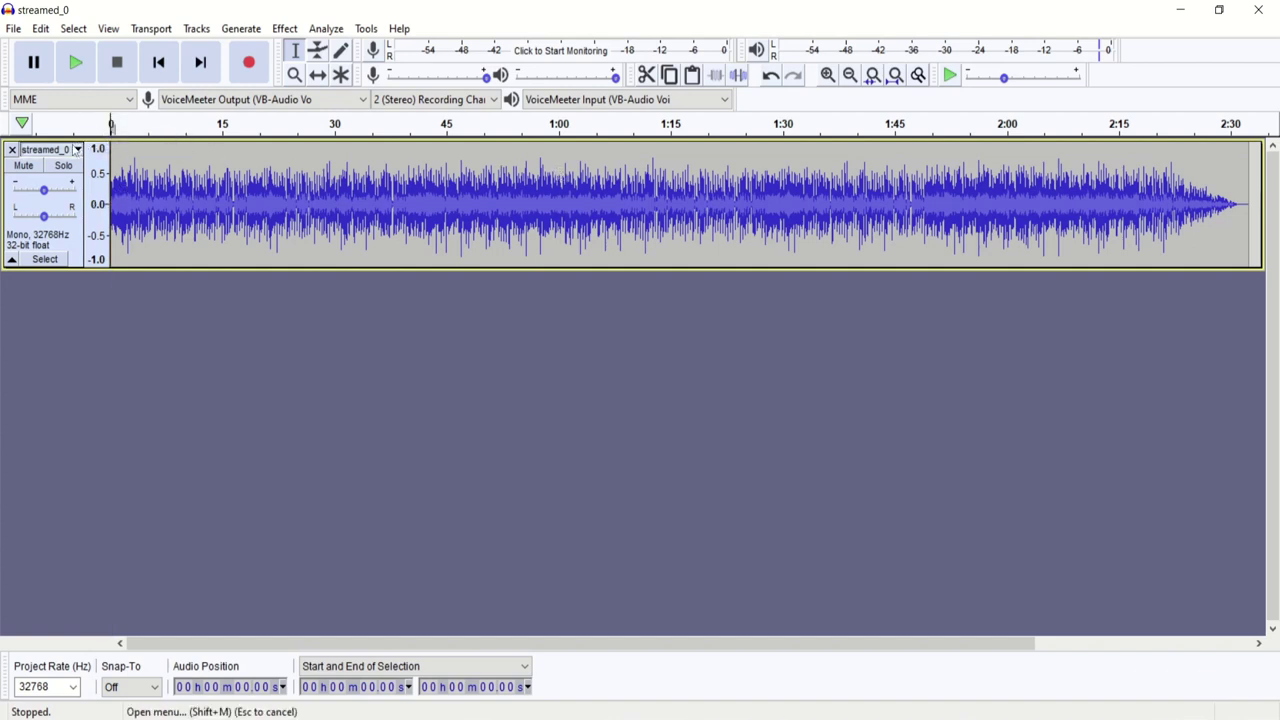
Step: Switch the streamed_0 track to Spectrogram view and inspect points between 30 s and 1:41
{"action": "left_click", "coordinate": [76, 149]}
{"action": "left_click", "coordinate": [80, 317]}
{"action": "left_click", "coordinate": [543, 210]}
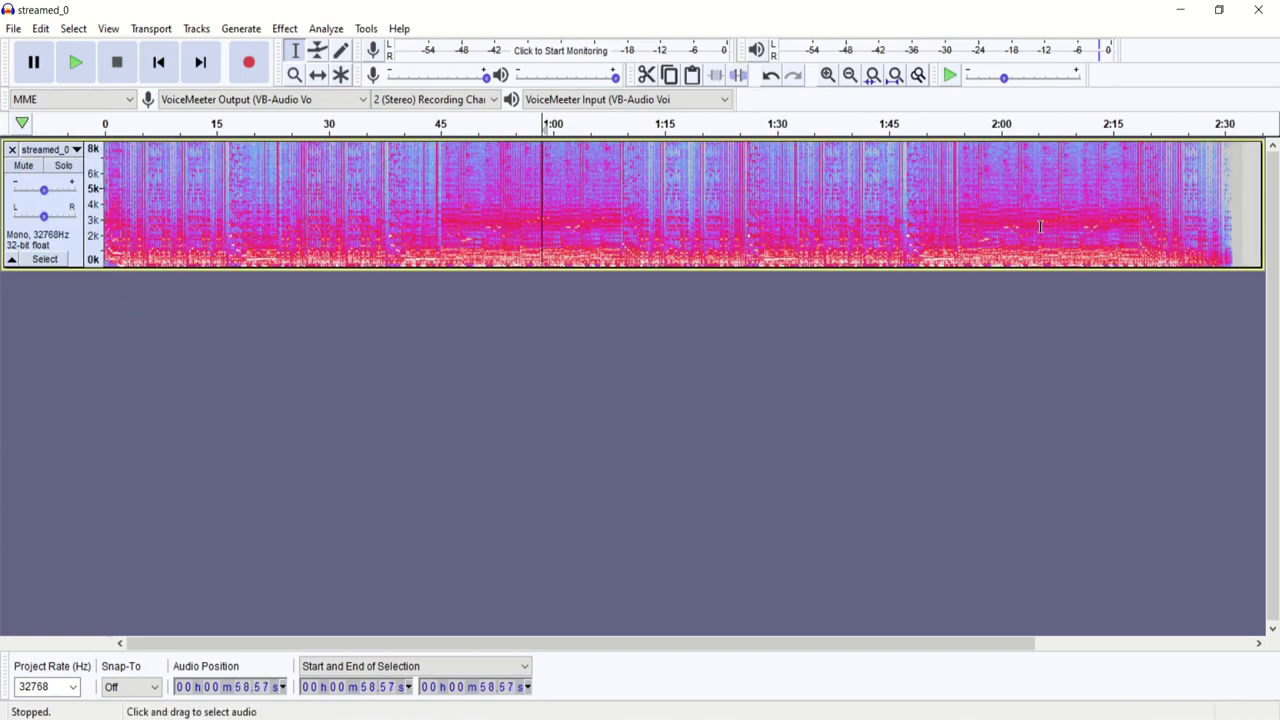
{"action": "left_click", "coordinate": [322, 220]}
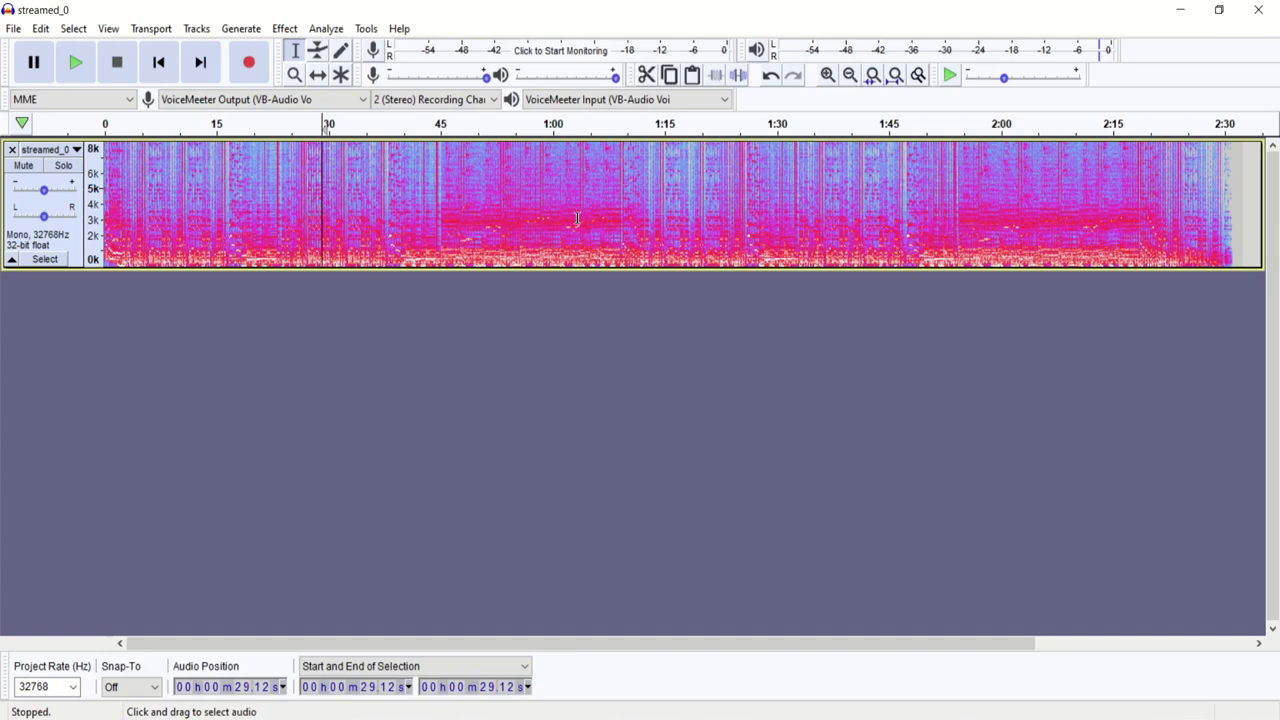
{"action": "left_click_drag", "start_coordinate": [447, 220], "coordinate": [752, 222]}
{"action": "left_click", "coordinate": [863, 218]}
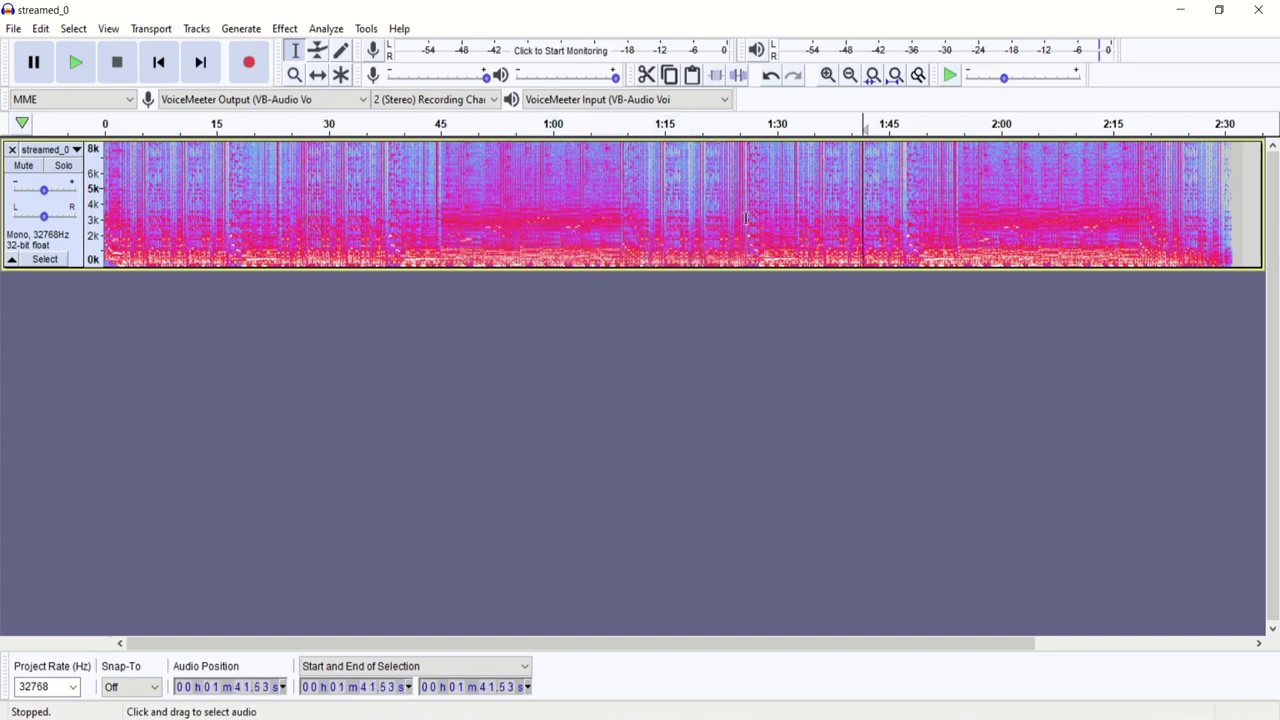
{"action": "left_click", "coordinate": [626, 213]}
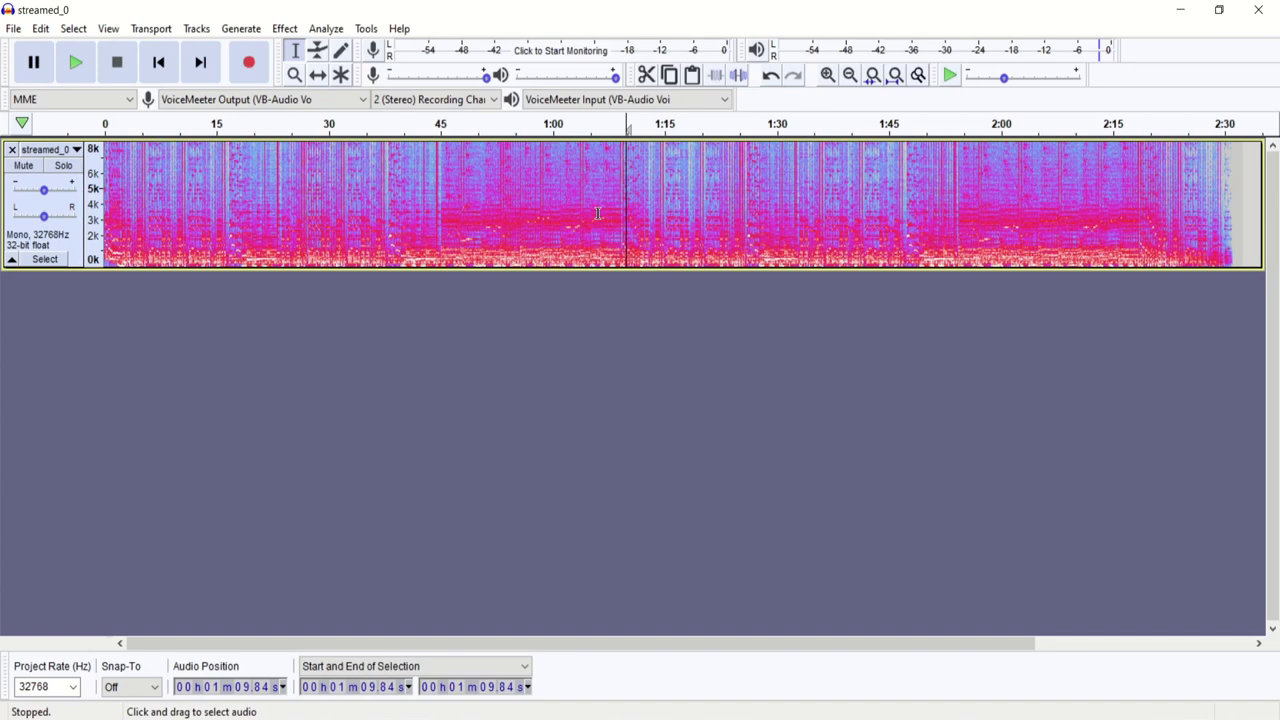
{"action": "left_click", "coordinate": [554, 222]}
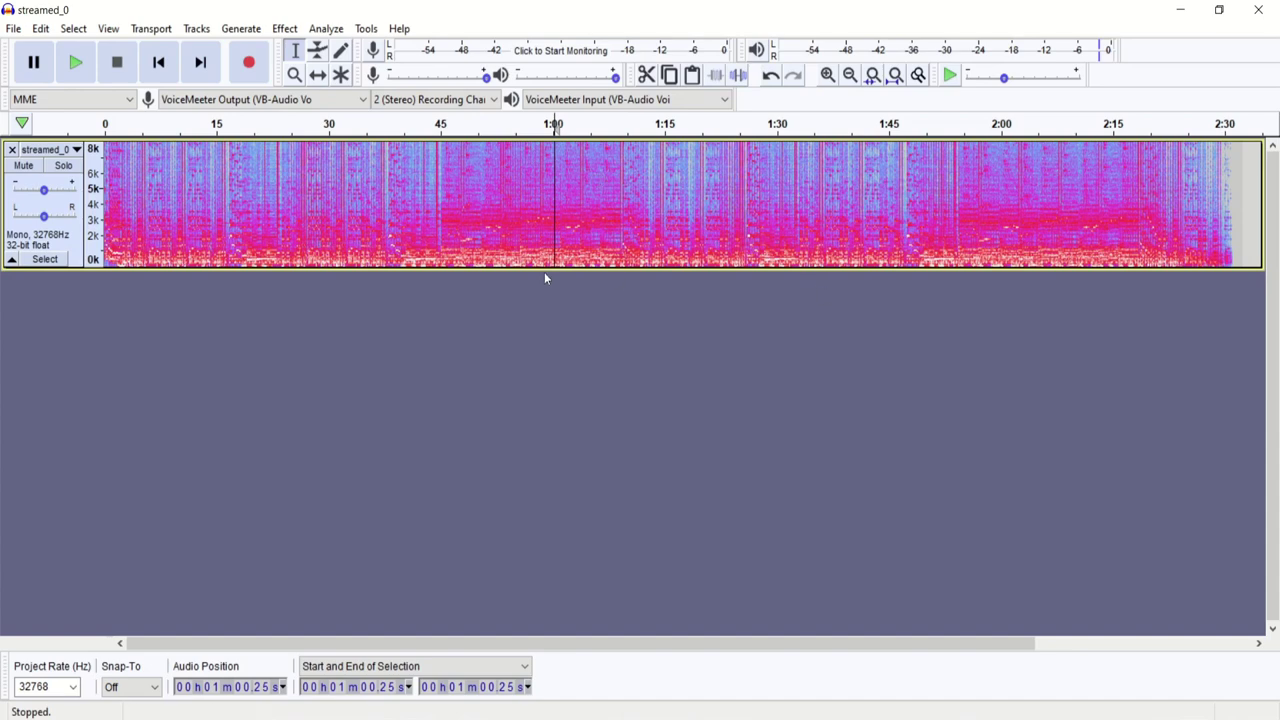
{"action": "left_click", "coordinate": [656, 187]}
Step: Zoom in around 1:14 and audition the audio from 1:14.14
{"action": "left_click", "coordinate": [828, 75]}
{"action": "left_click", "coordinate": [828, 75]}
{"action": "left_click", "coordinate": [828, 75]}
{"action": "left_click", "coordinate": [828, 75]}
{"action": "left_click", "coordinate": [849, 76]}
{"action": "left_click_drag", "start_coordinate": [767, 170], "coordinate": [784, 173]}
{"action": "left_click", "coordinate": [727, 180]}
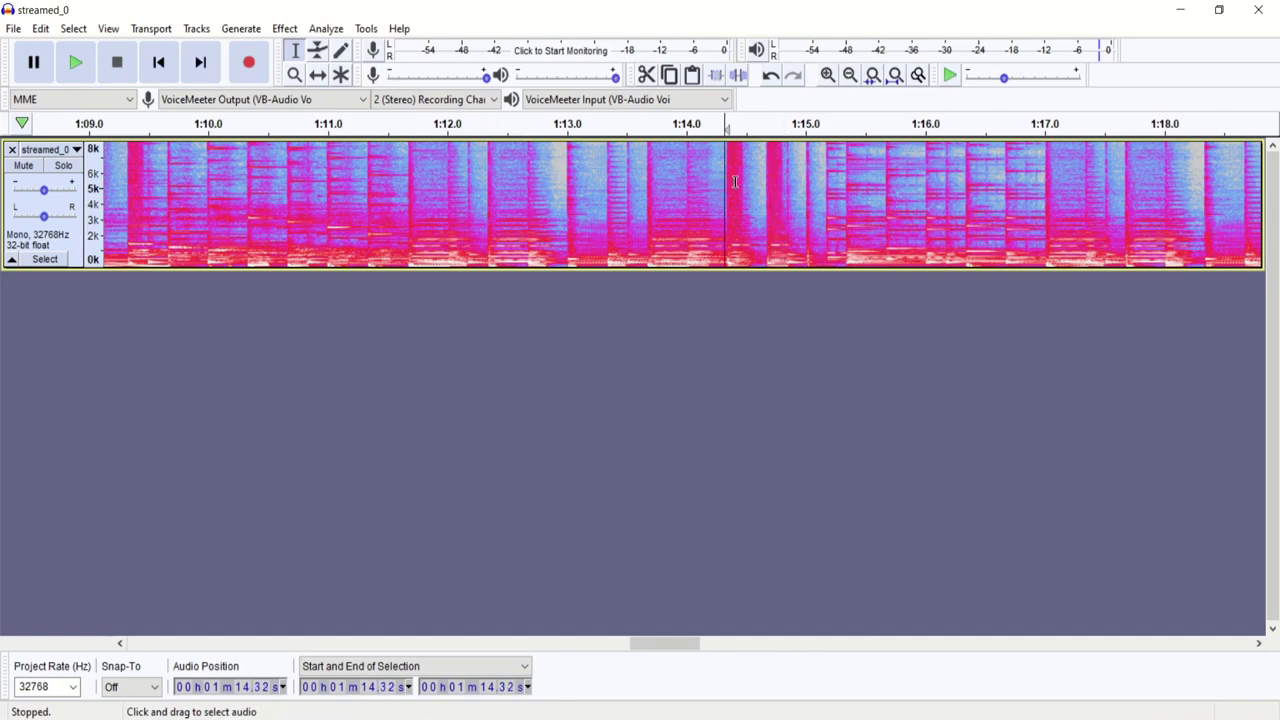
{"action": "left_click", "coordinate": [703, 180]}
{"action": "key", "text": "space"}
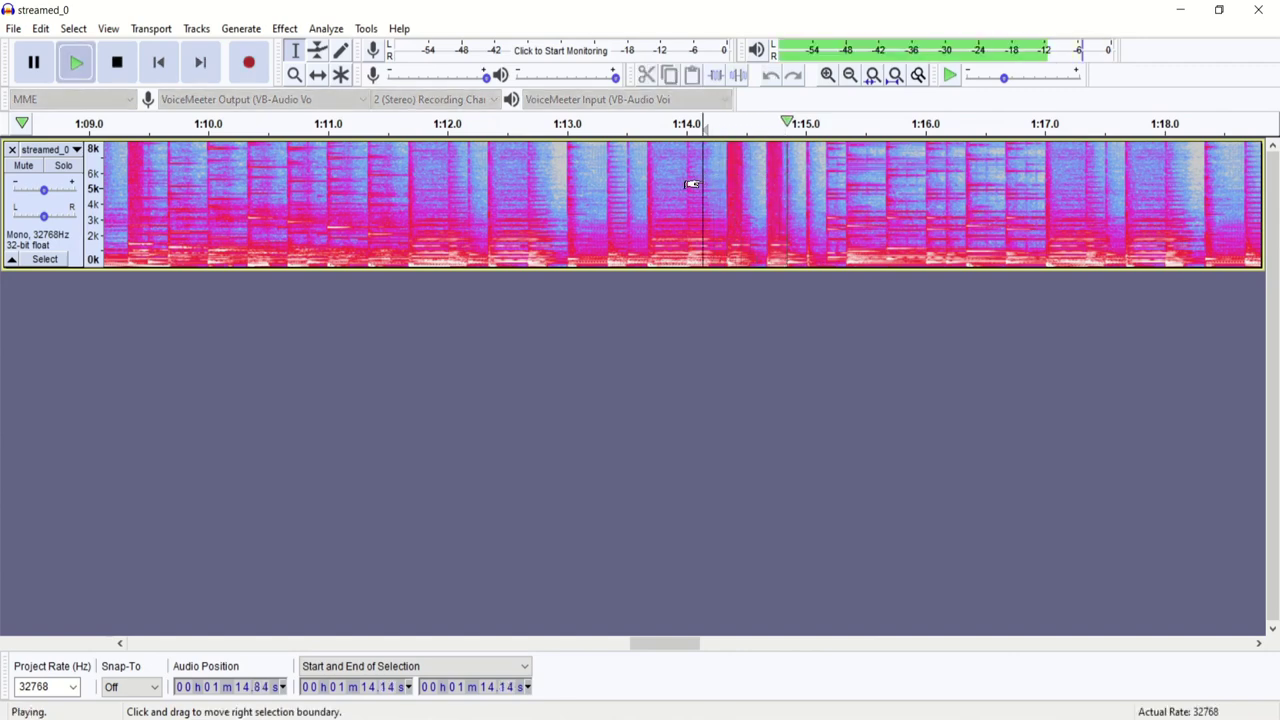
{"action": "key", "text": "space"}
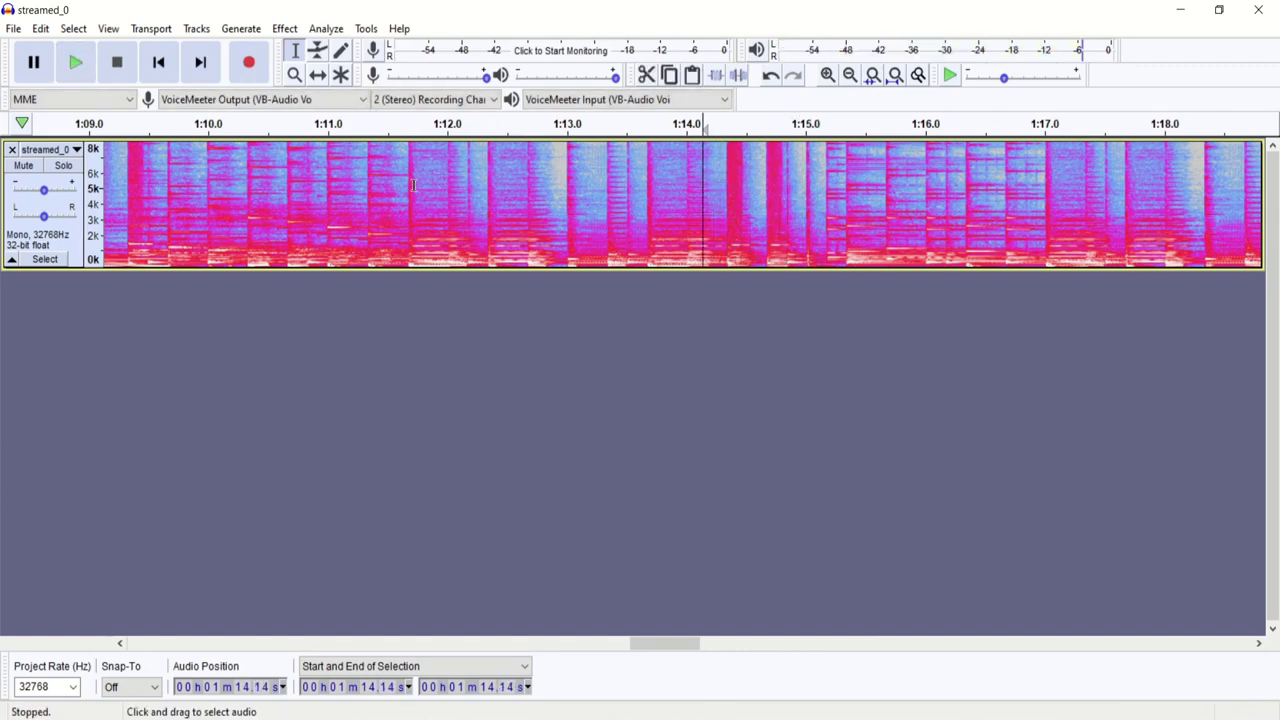
Step: Audition from 1:05.48, then zoom in near 1:11.67 and play from 1:11.50
{"action": "left_click", "coordinate": [852, 82]}
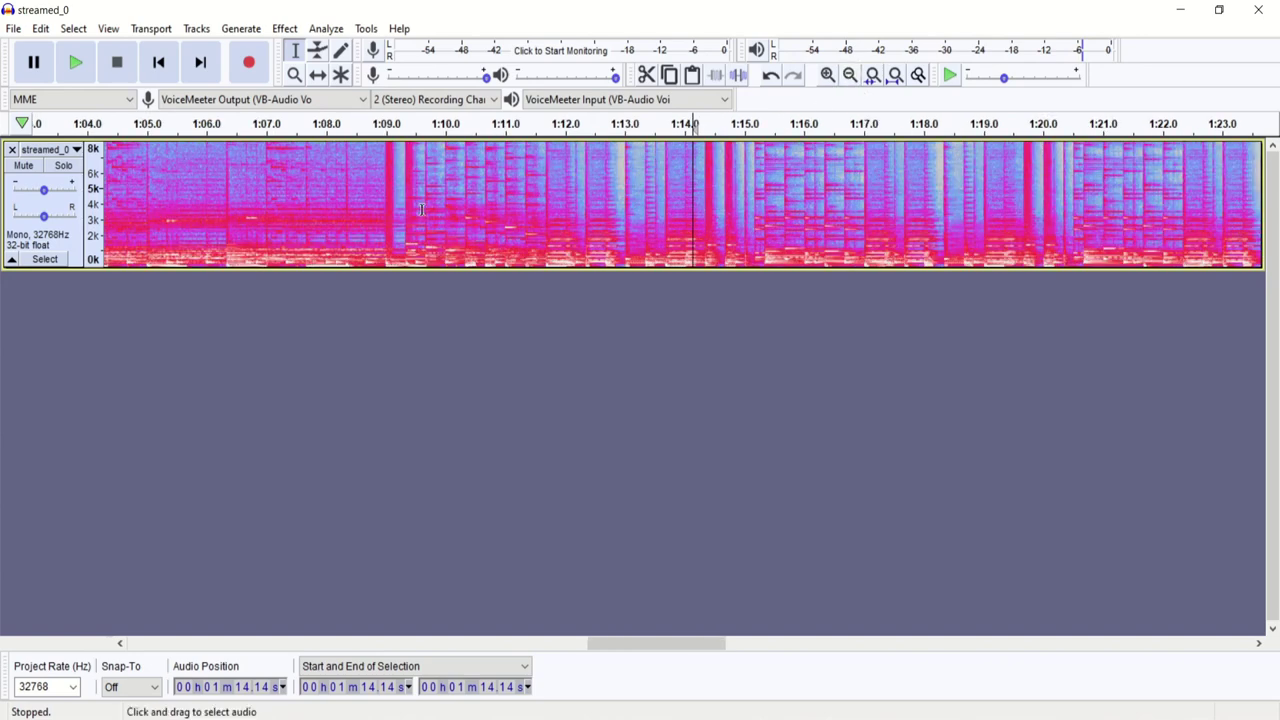
{"action": "left_click", "coordinate": [176, 192]}
{"action": "key", "text": "space"}
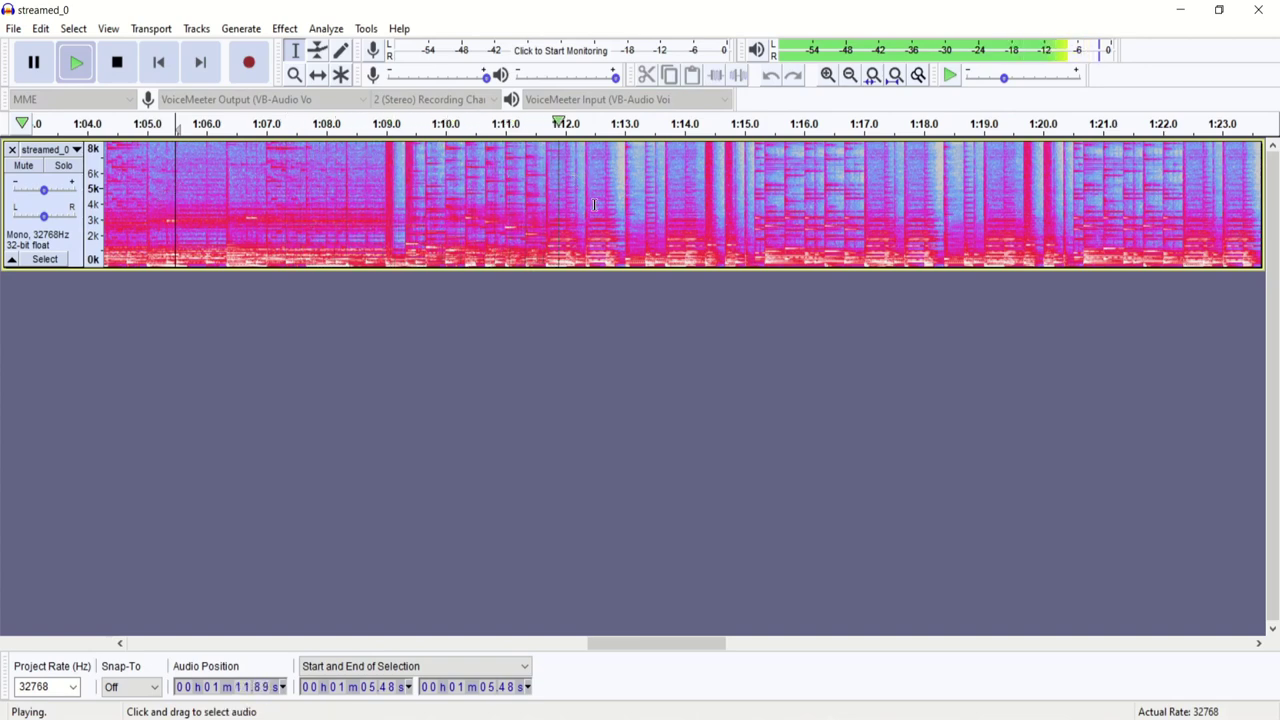
{"action": "key", "text": "space"}
{"action": "left_click", "coordinate": [545, 185]}
{"action": "left_click", "coordinate": [827, 75]}
{"action": "left_click", "coordinate": [827, 75]}
{"action": "left_click", "coordinate": [827, 75]}
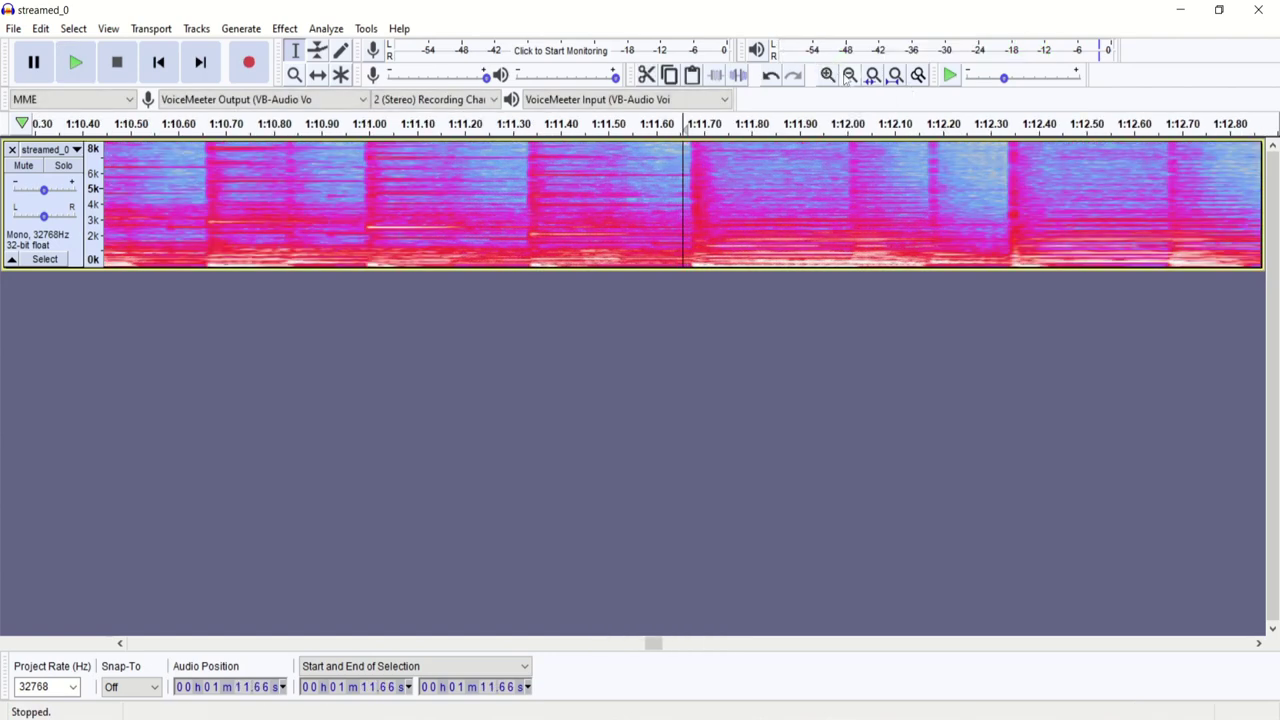
{"action": "left_click", "coordinate": [689, 178]}
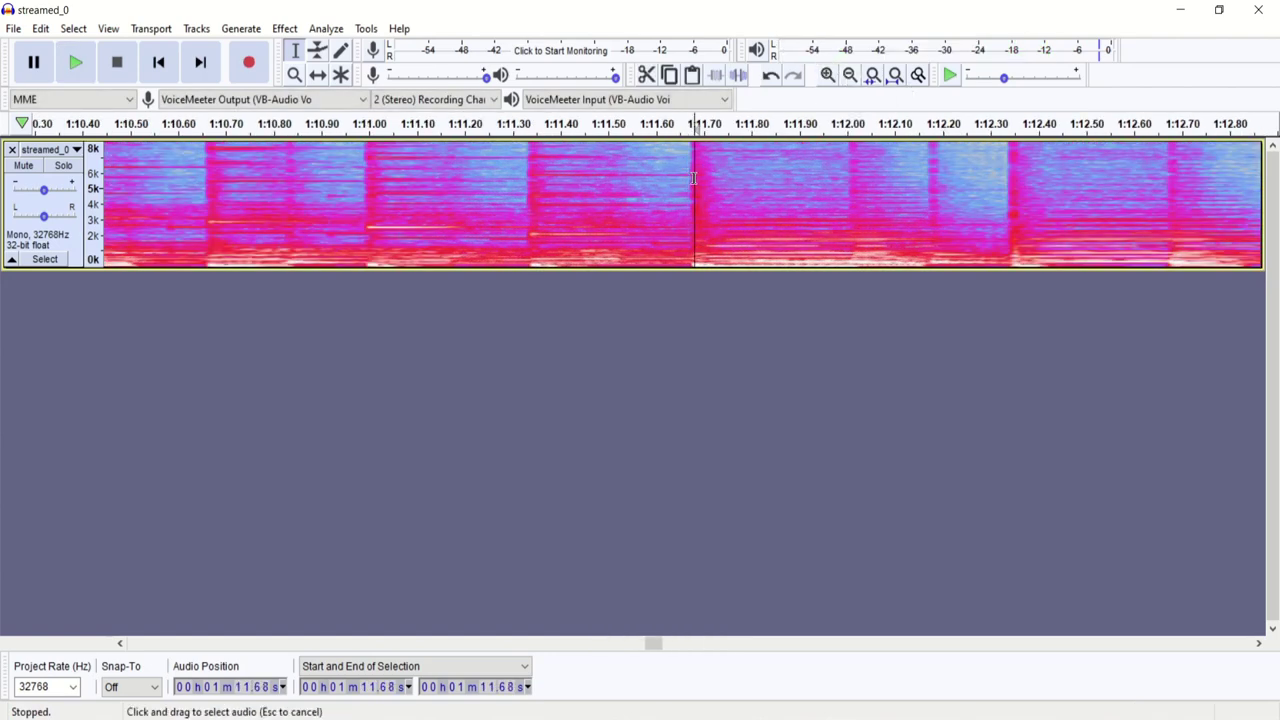
{"action": "left_click", "coordinate": [610, 180]}
{"action": "key", "text": "space"}
{"action": "key", "text": "space"}
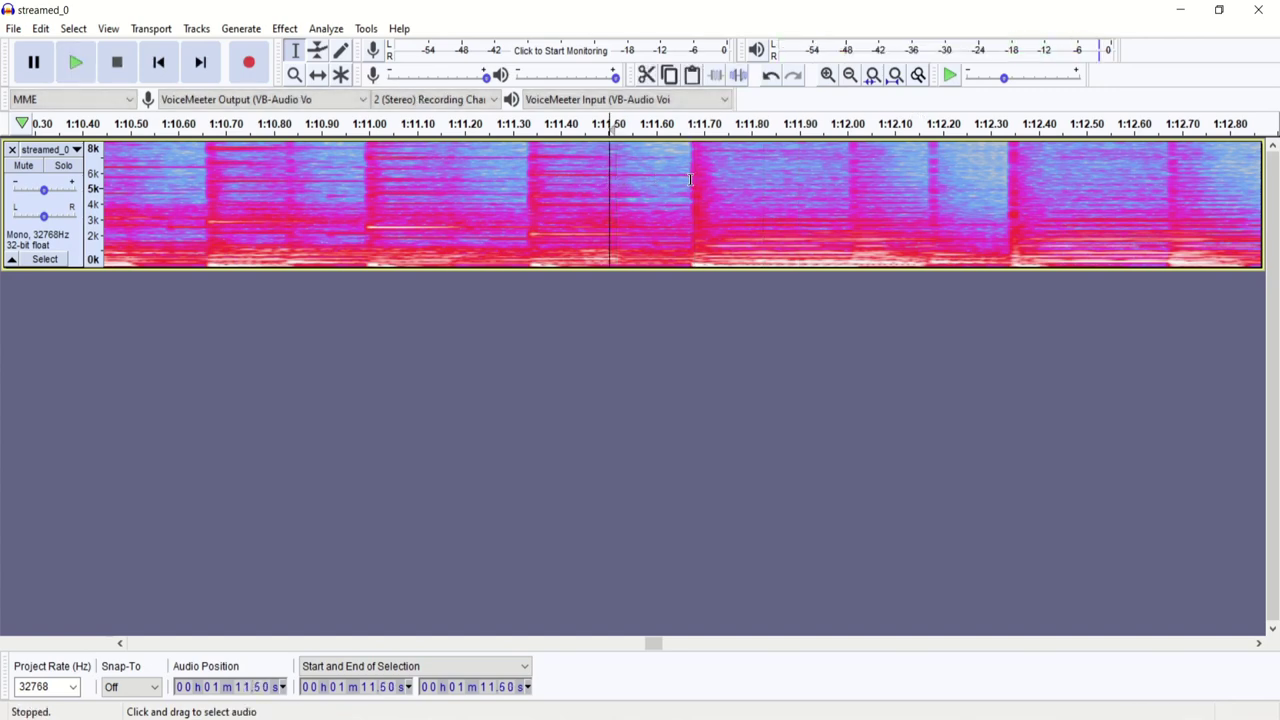
{"action": "left_click", "coordinate": [689, 182]}
{"action": "key", "text": "space"}
{"action": "key", "text": "space"}
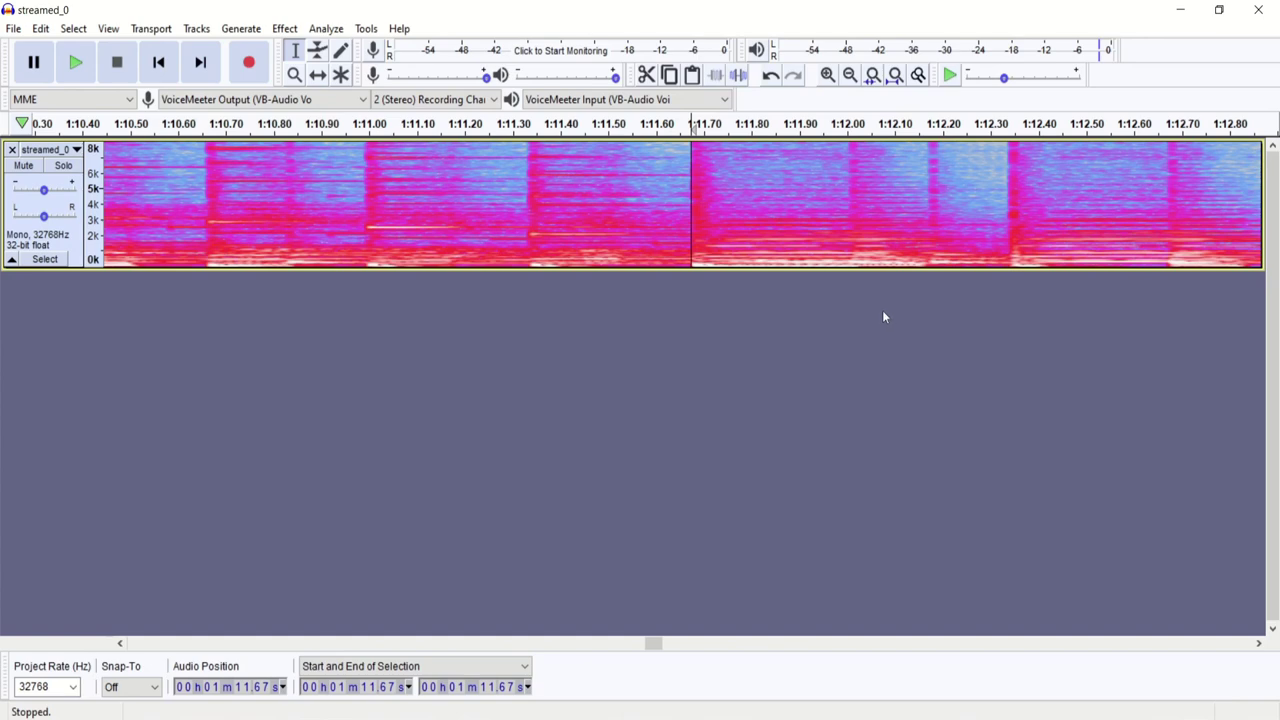
{"action": "left_click", "coordinate": [634, 217]}
{"action": "left_click", "coordinate": [689, 219]}
{"action": "left_click", "coordinate": [48, 149]}
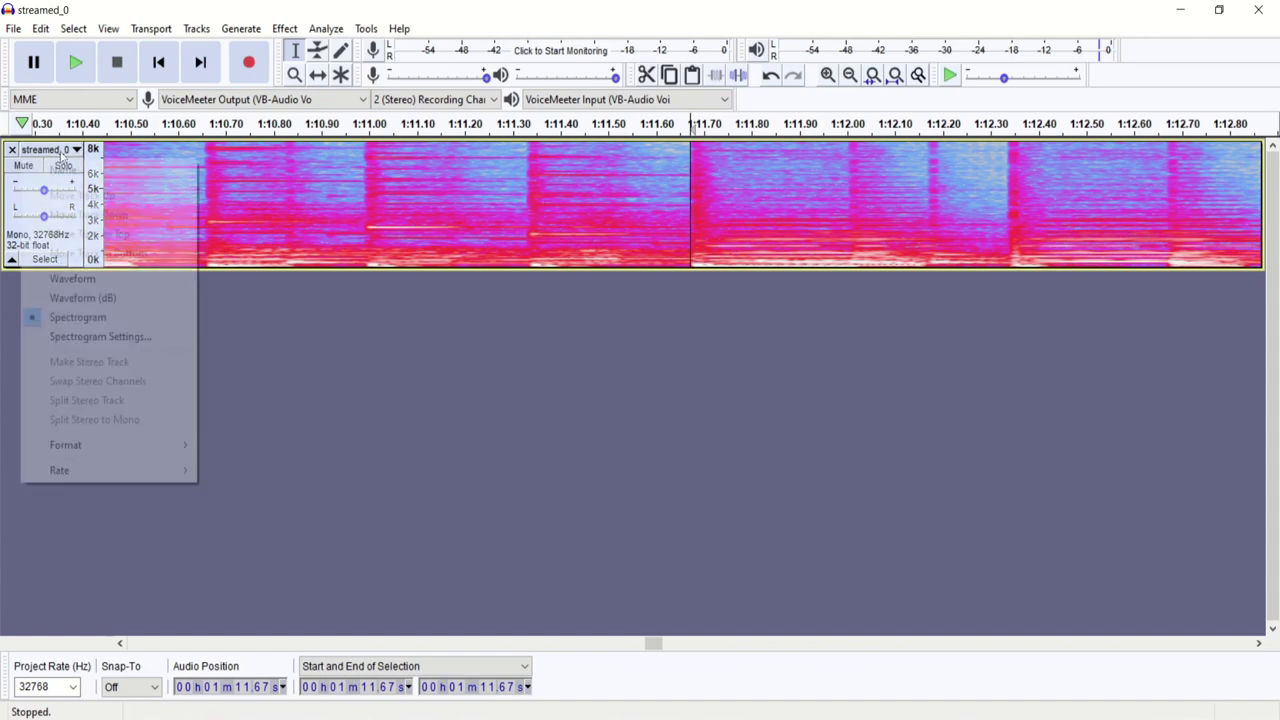
{"action": "left_click", "coordinate": [108, 280]}
{"action": "left_click", "coordinate": [594, 205]}
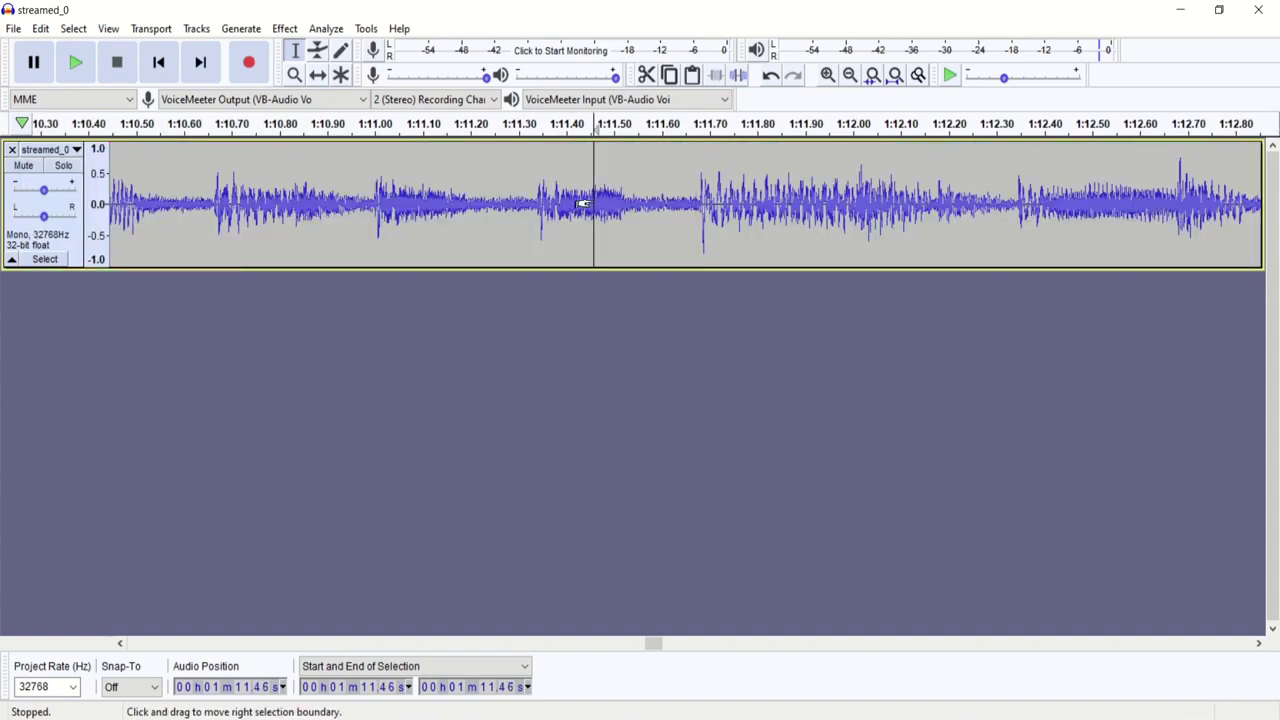
{"action": "left_click", "coordinate": [698, 226]}
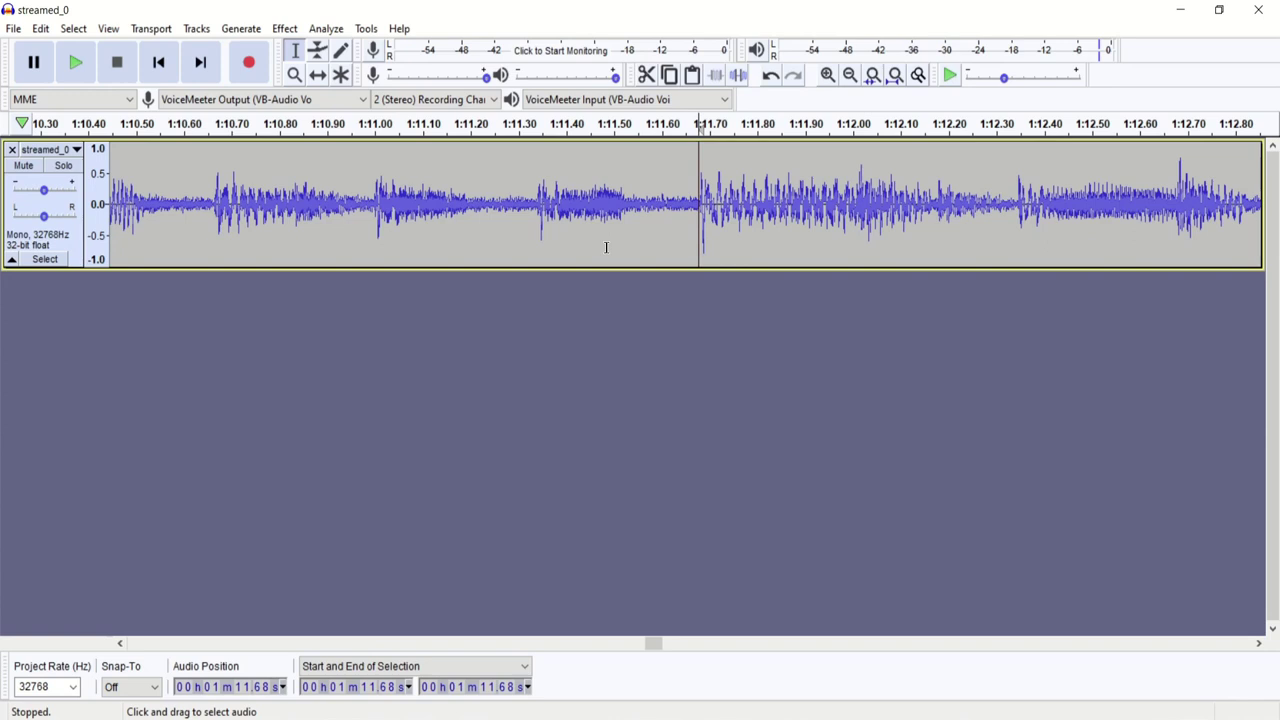
{"action": "left_click", "coordinate": [45, 149]}
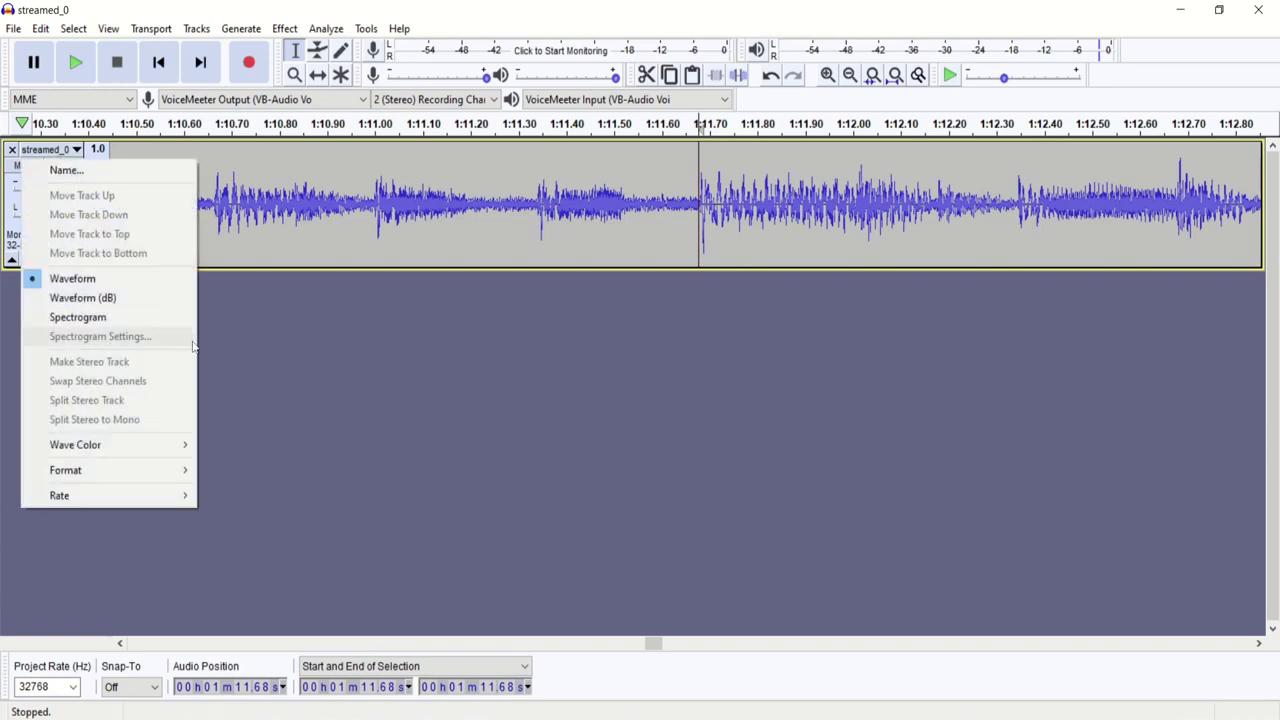
{"action": "left_click", "coordinate": [80, 314]}
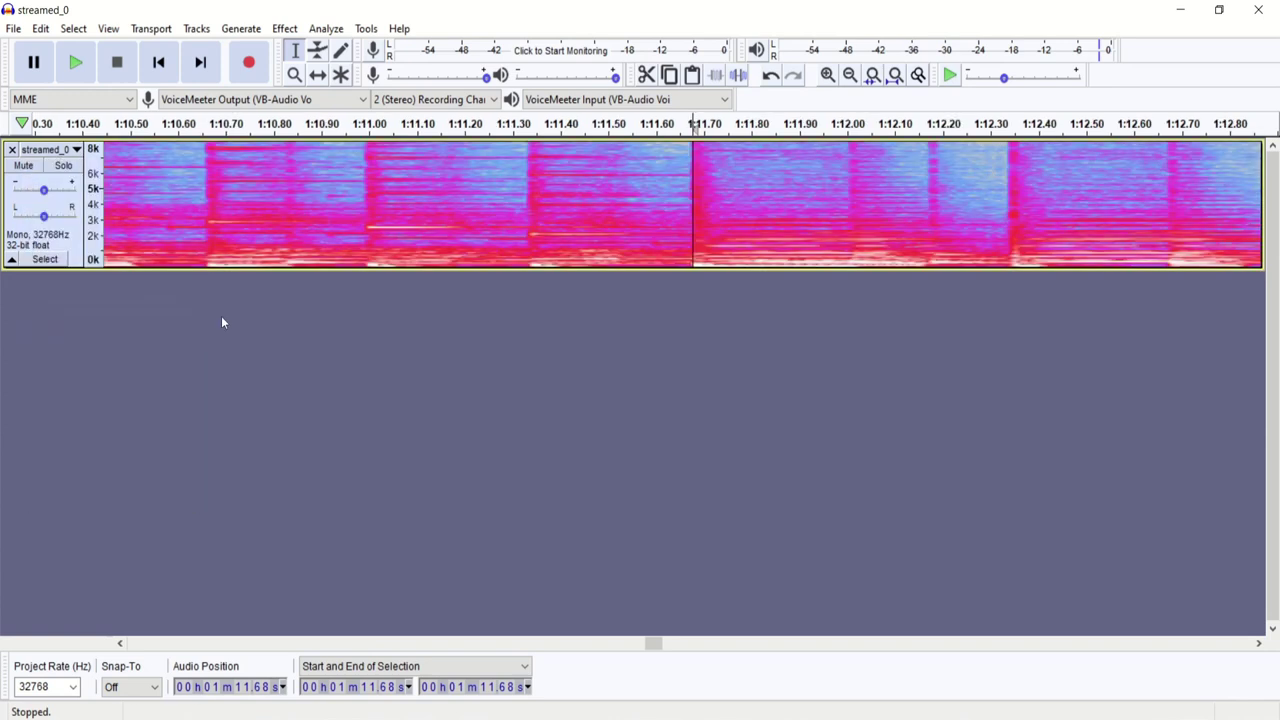
{"action": "left_click", "coordinate": [660, 186]}
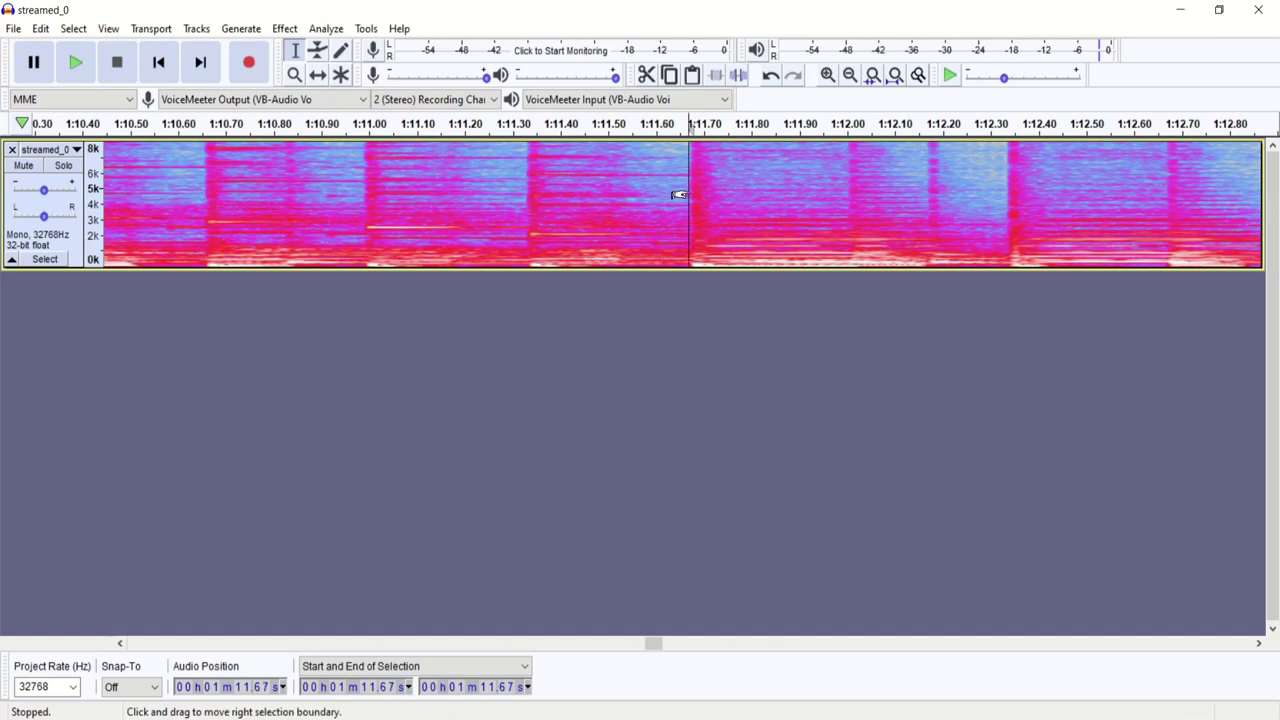
{"action": "left_click", "coordinate": [728, 200]}
{"action": "left_click", "coordinate": [690, 164]}
{"action": "key", "text": "space"}
{"action": "key", "text": "space"}
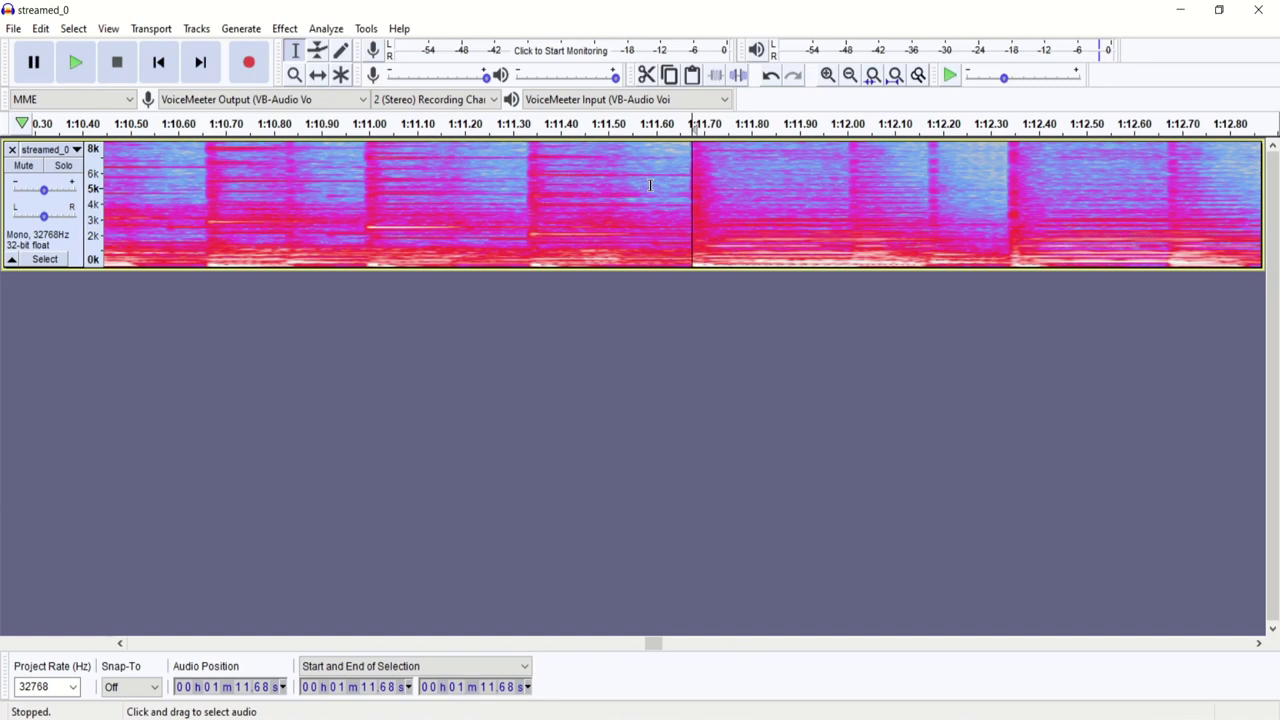
{"action": "left_click", "coordinate": [689, 190]}
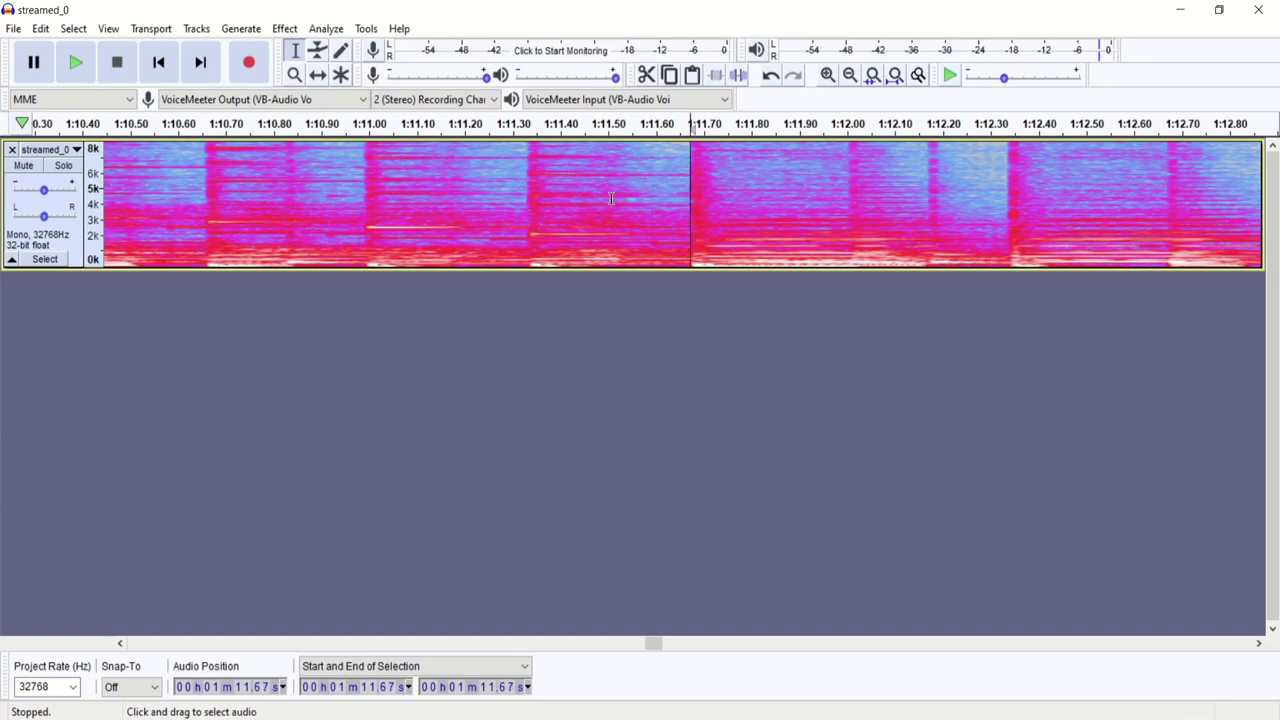
{"action": "left_click_drag", "start_coordinate": [152, 181], "coordinate": [684, 210]}
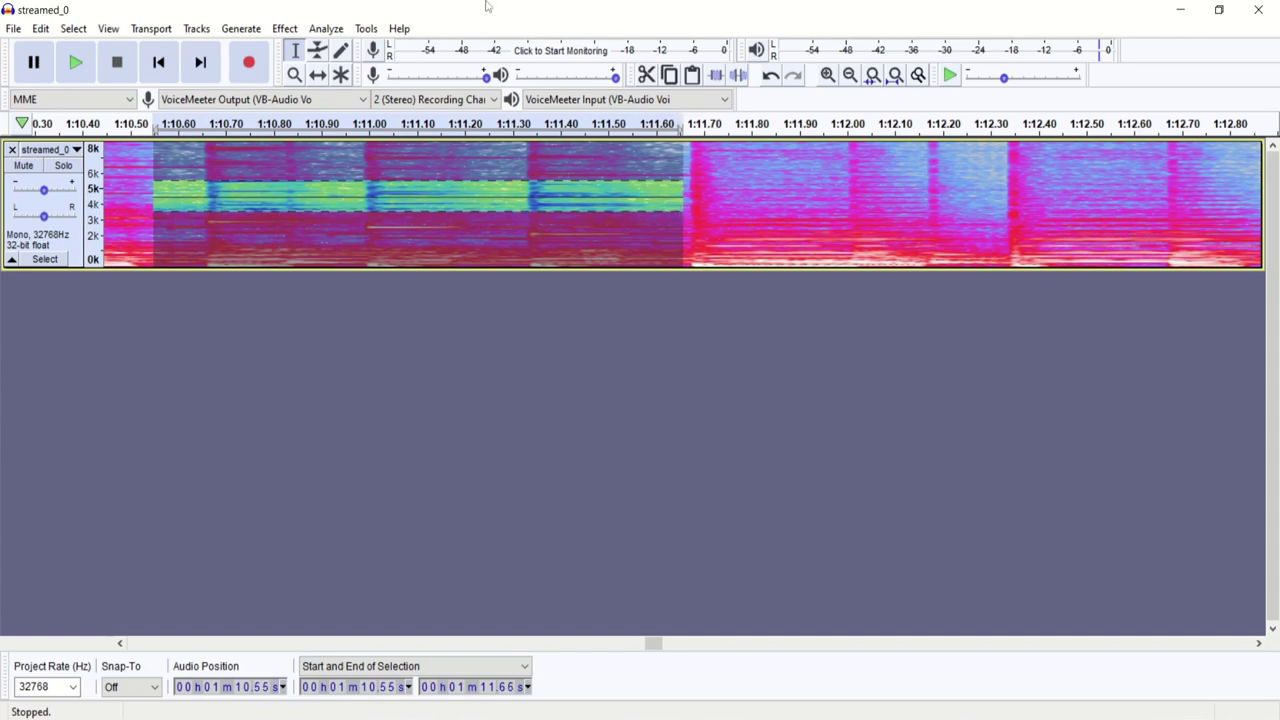
{"action": "left_click_drag", "start_coordinate": [675, 166], "coordinate": [688, 192]}
{"action": "key", "text": "space"}
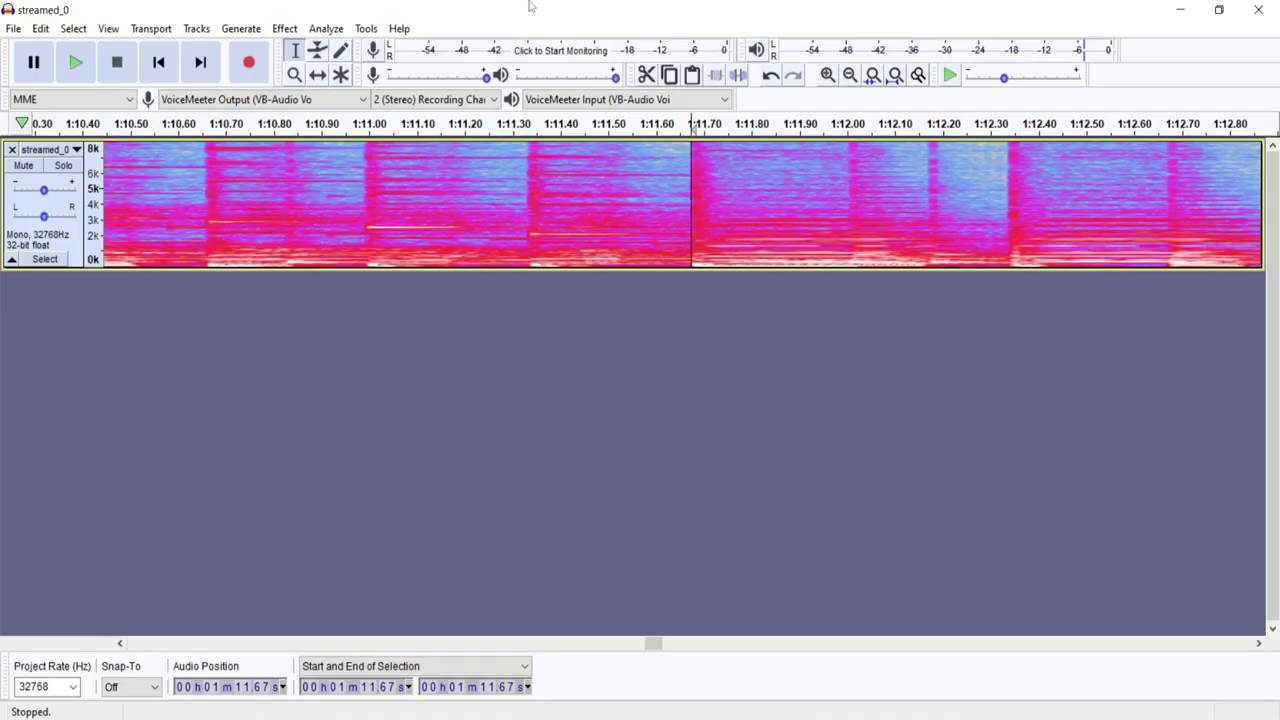
Step: Mark 1:12.34, then audition from 1:11.52 and the 1:12.33–1:12.43 passage
{"action": "left_click", "coordinate": [1005, 168]}
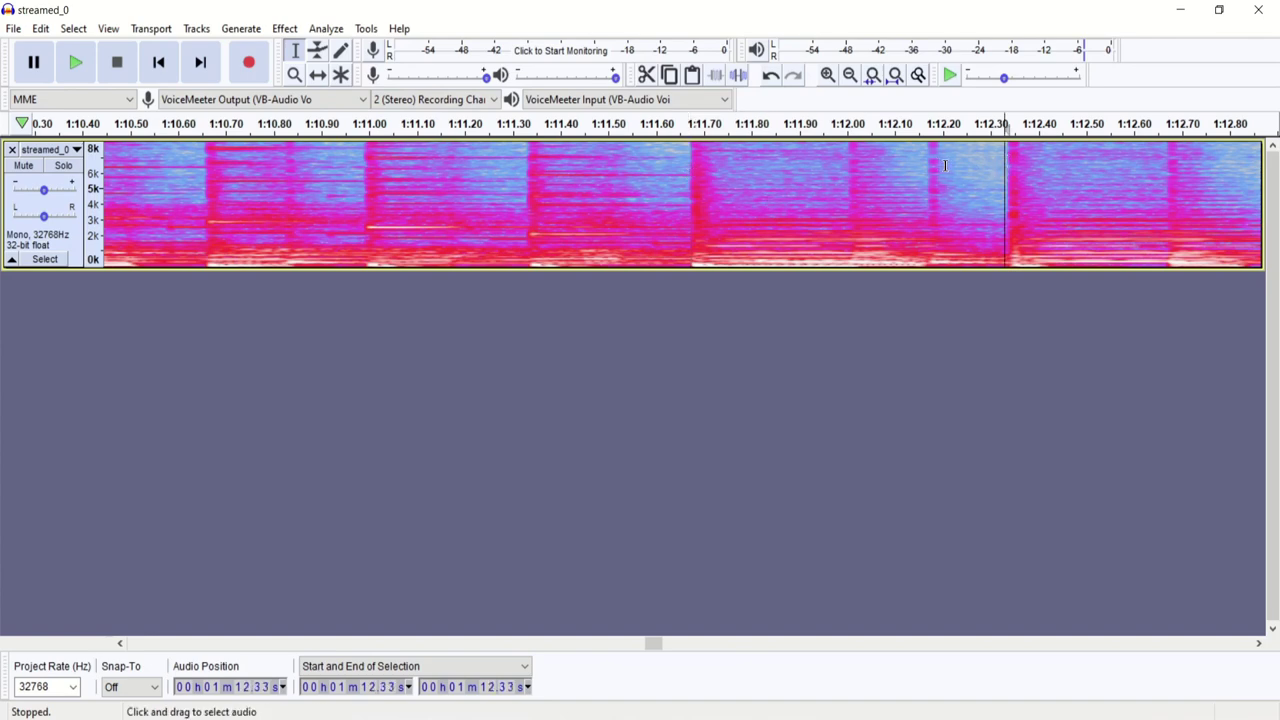
{"action": "left_click_drag", "start_coordinate": [1010, 190], "coordinate": [1015, 190]}
{"action": "left_click", "coordinate": [620, 195]}
{"action": "left_click", "coordinate": [76, 63]}
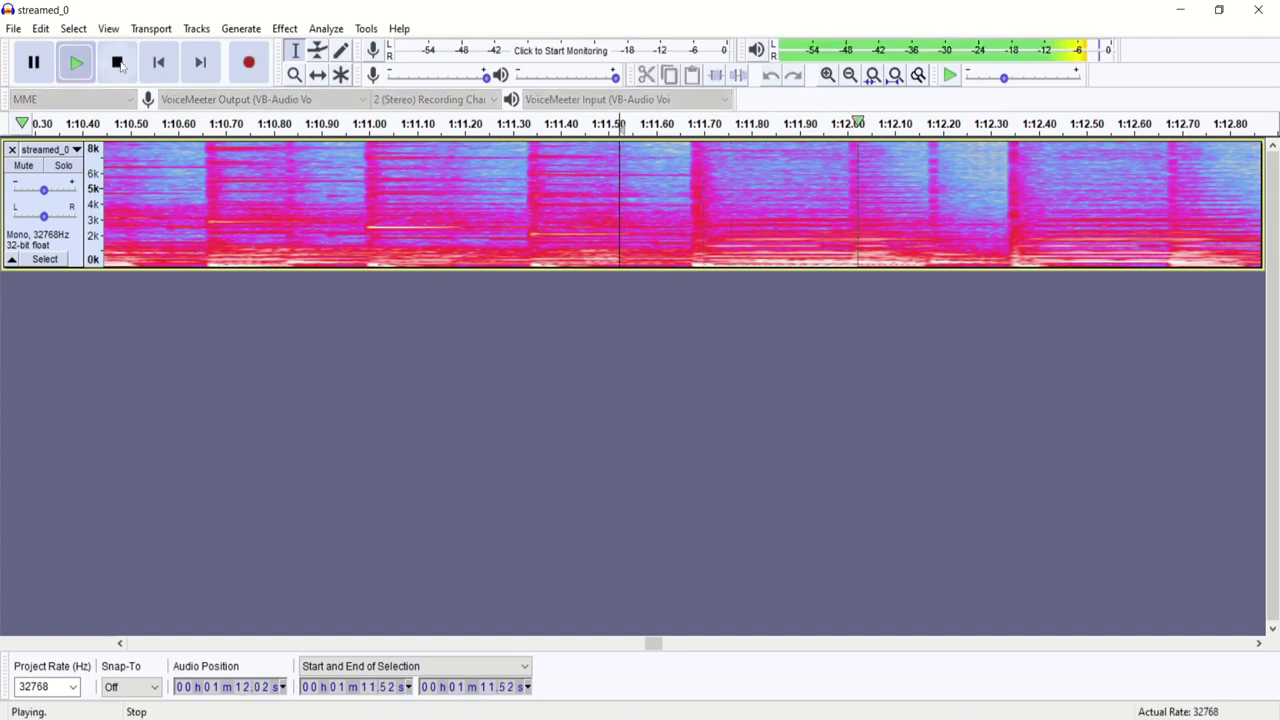
{"action": "left_click", "coordinate": [118, 63]}
{"action": "left_click_drag", "start_coordinate": [1008, 195], "coordinate": [1151, 196]}
{"action": "key", "text": "space"}
{"action": "key", "text": "space"}
{"action": "key", "text": "Left"}
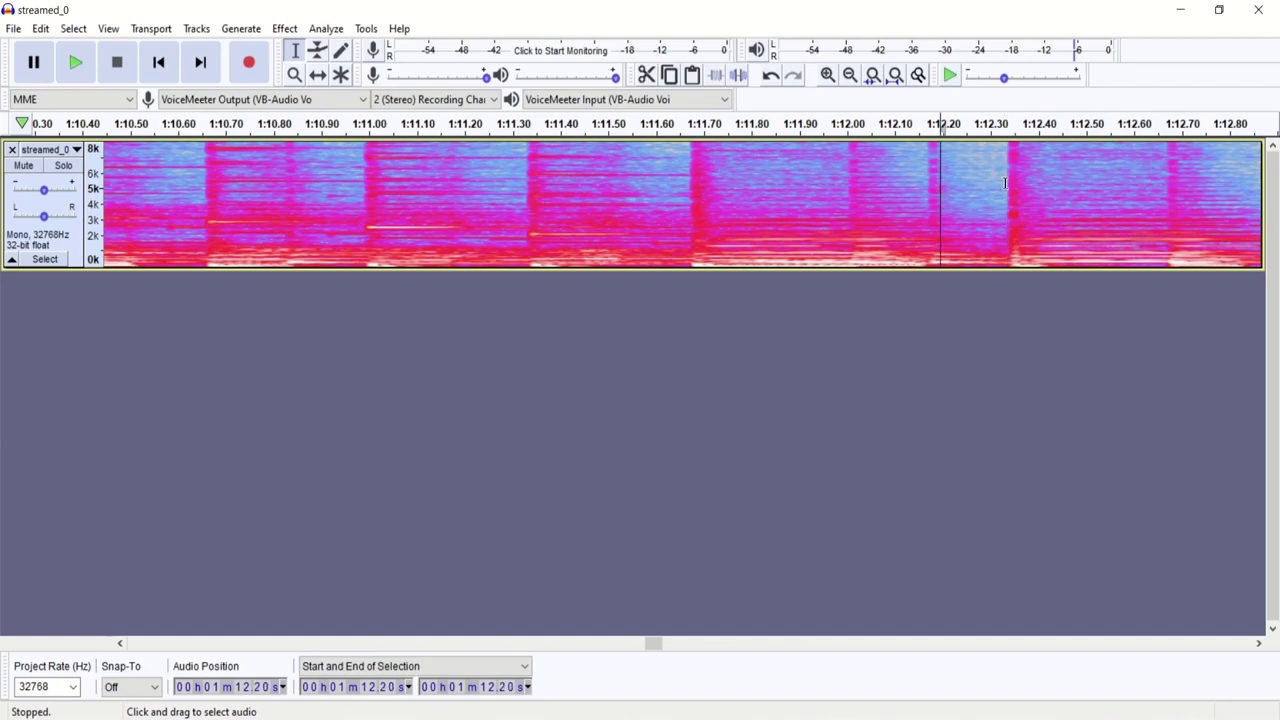
Step: Zoom in tightly to place the play position exactly on the 1:12.34 transition
{"action": "left_click", "coordinate": [1009, 188]}
{"action": "left_click", "coordinate": [827, 76]}
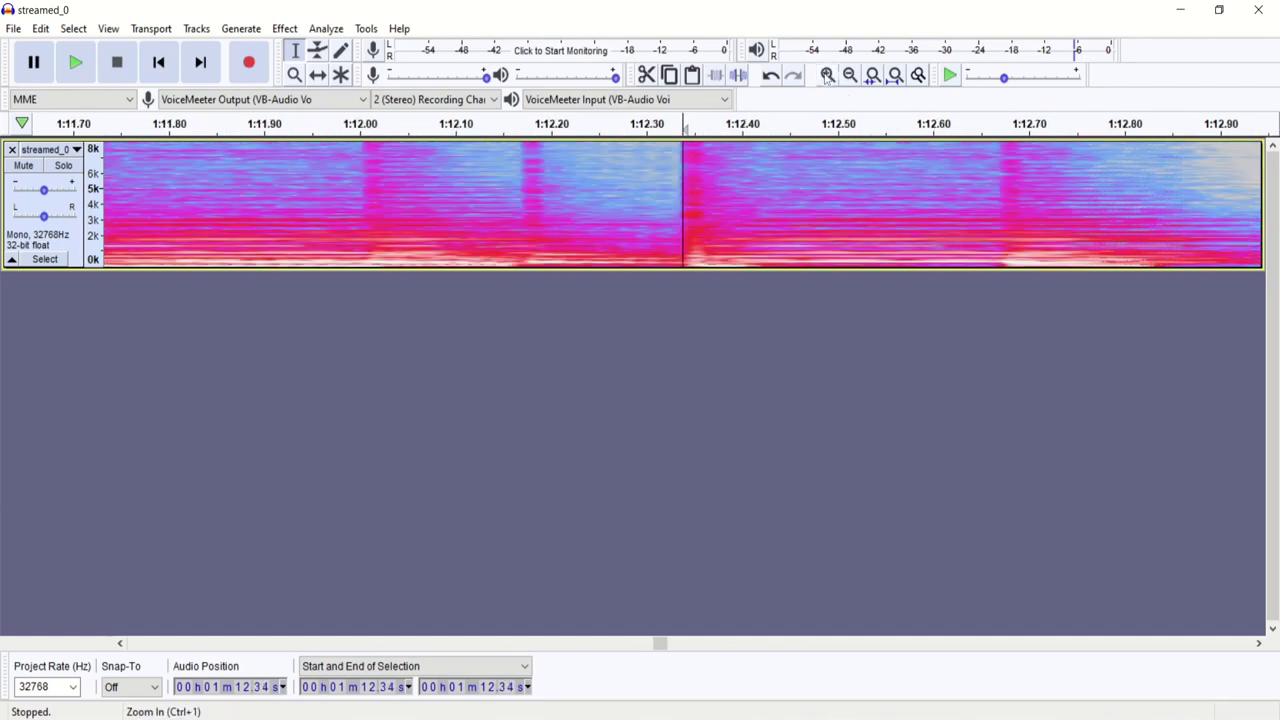
{"action": "left_click", "coordinate": [827, 76]}
{"action": "left_click", "coordinate": [827, 76]}
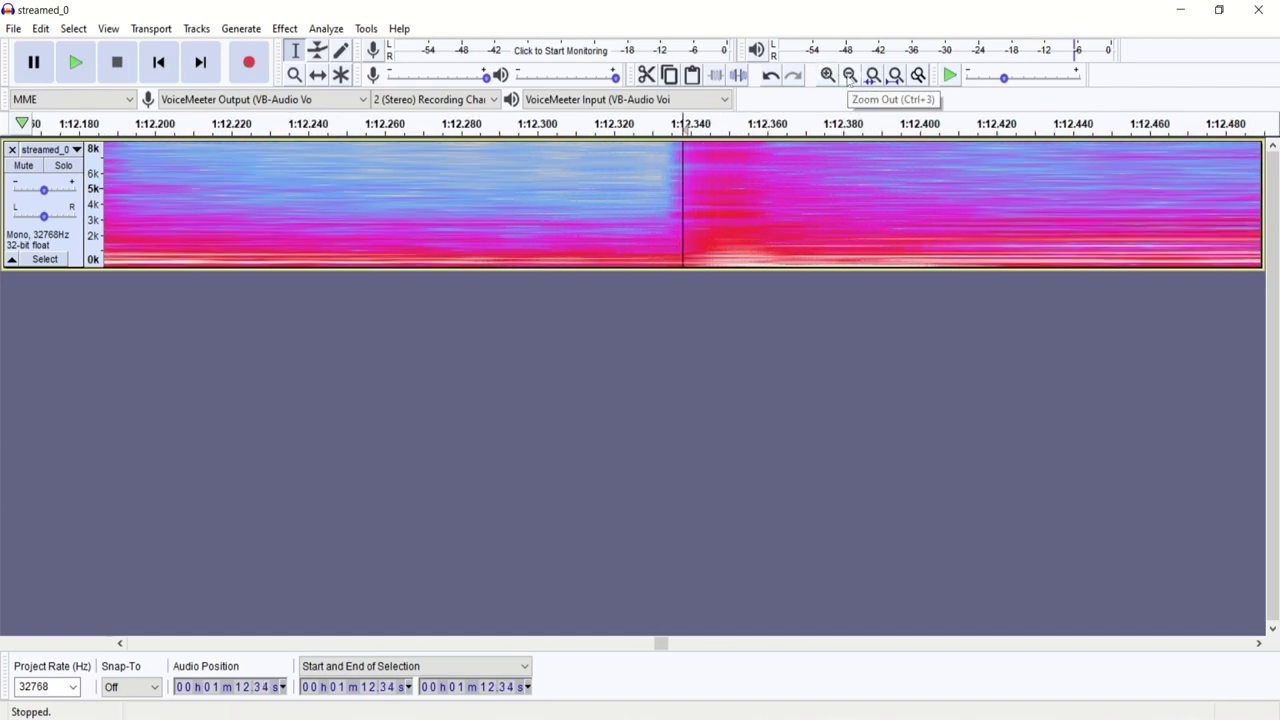
{"action": "left_click", "coordinate": [849, 76]}
{"action": "left_click", "coordinate": [849, 76]}
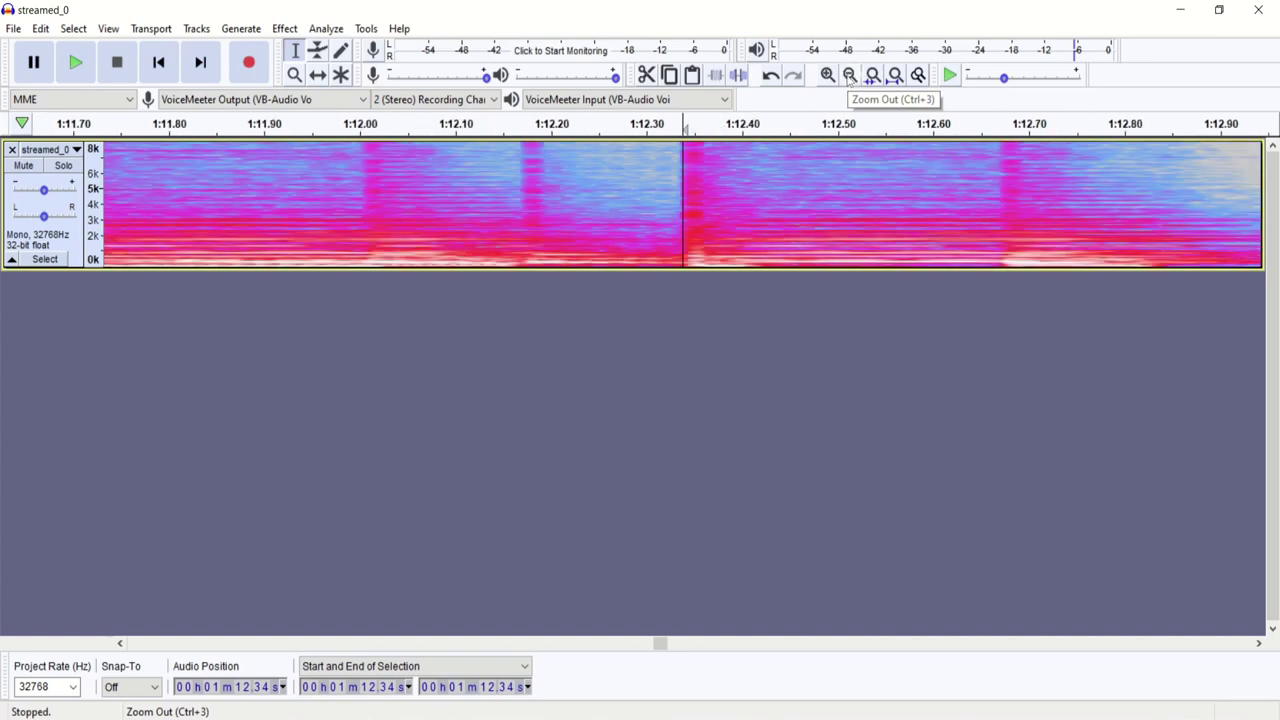
{"action": "left_click", "coordinate": [827, 76]}
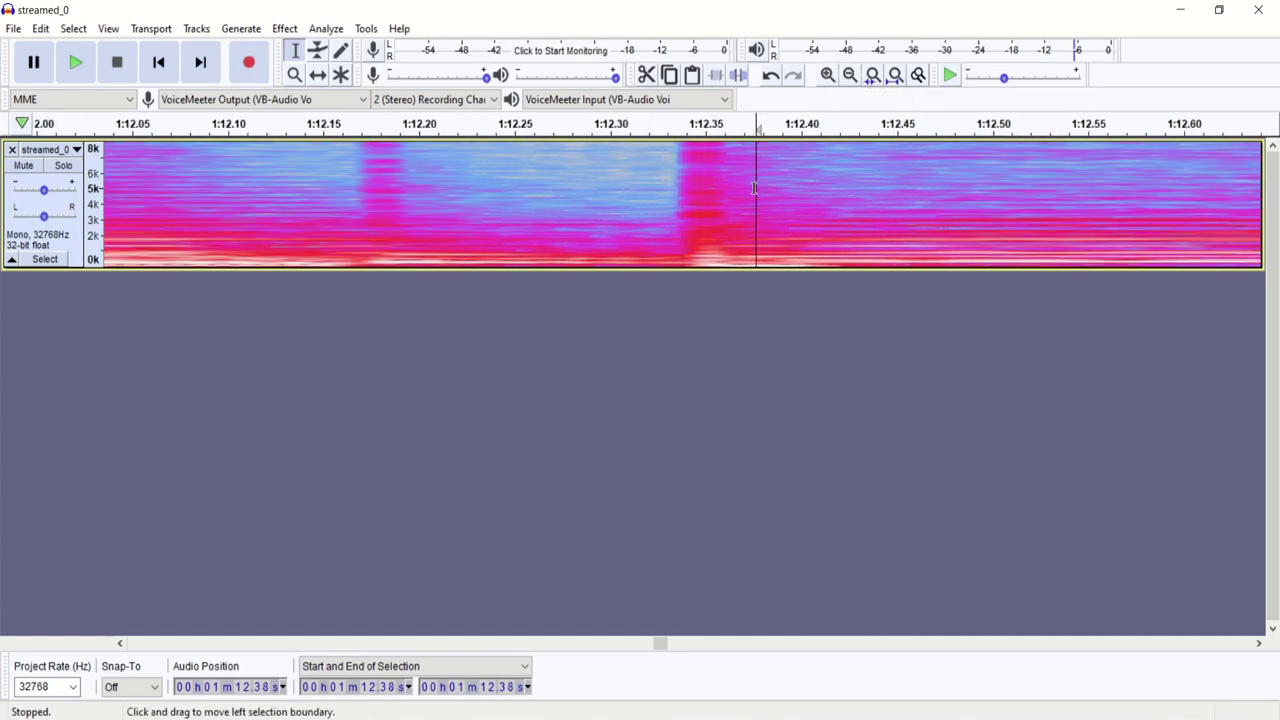
{"action": "left_click", "coordinate": [680, 184]}
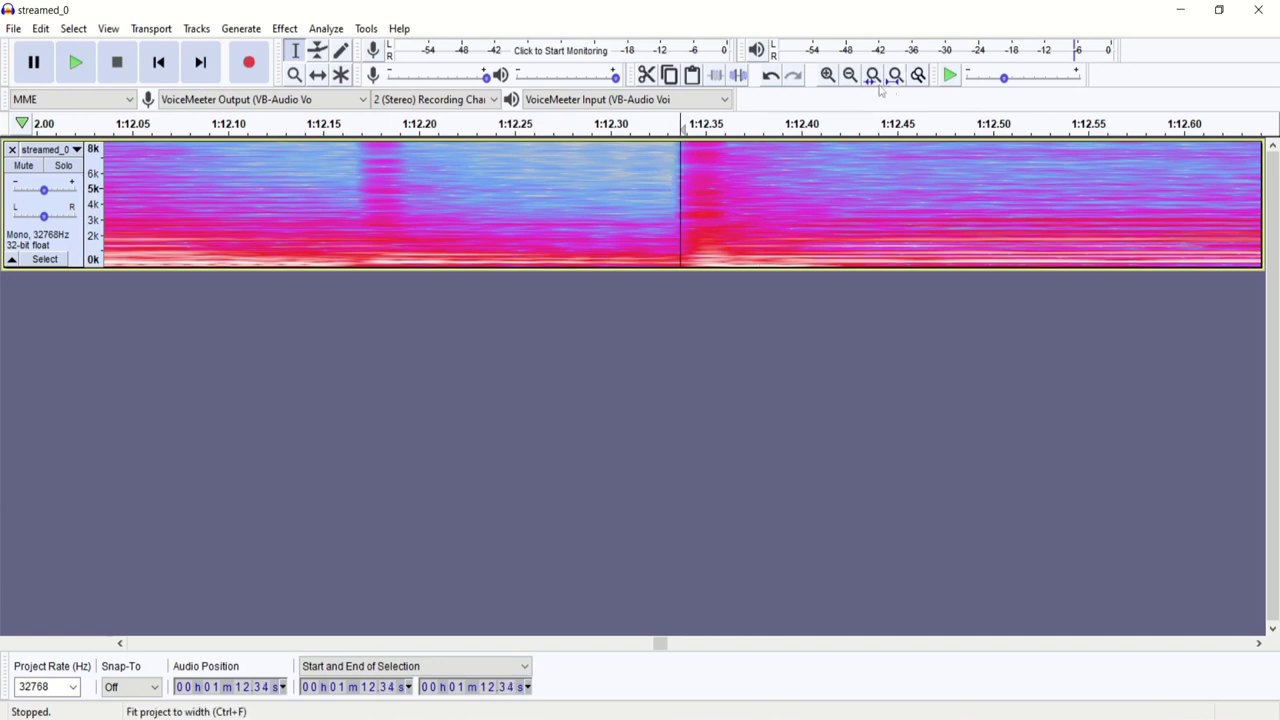
{"action": "left_click", "coordinate": [827, 76]}
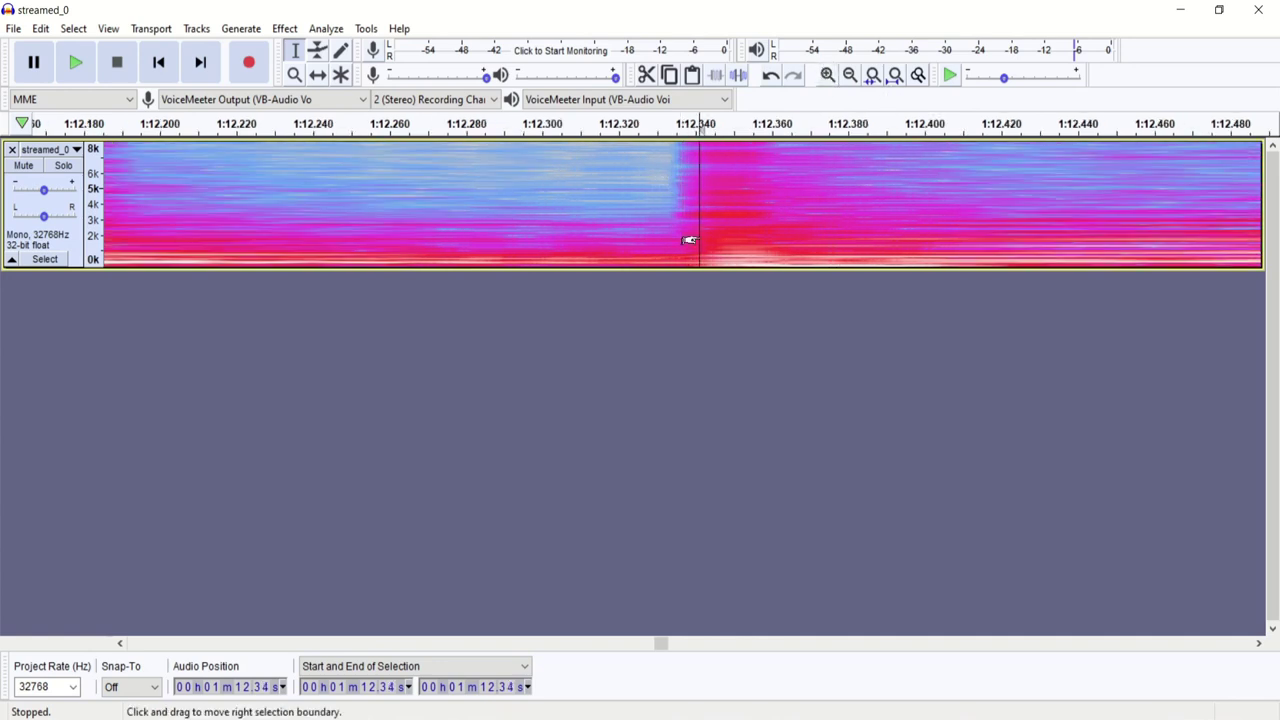
{"action": "left_click", "coordinate": [711, 190]}
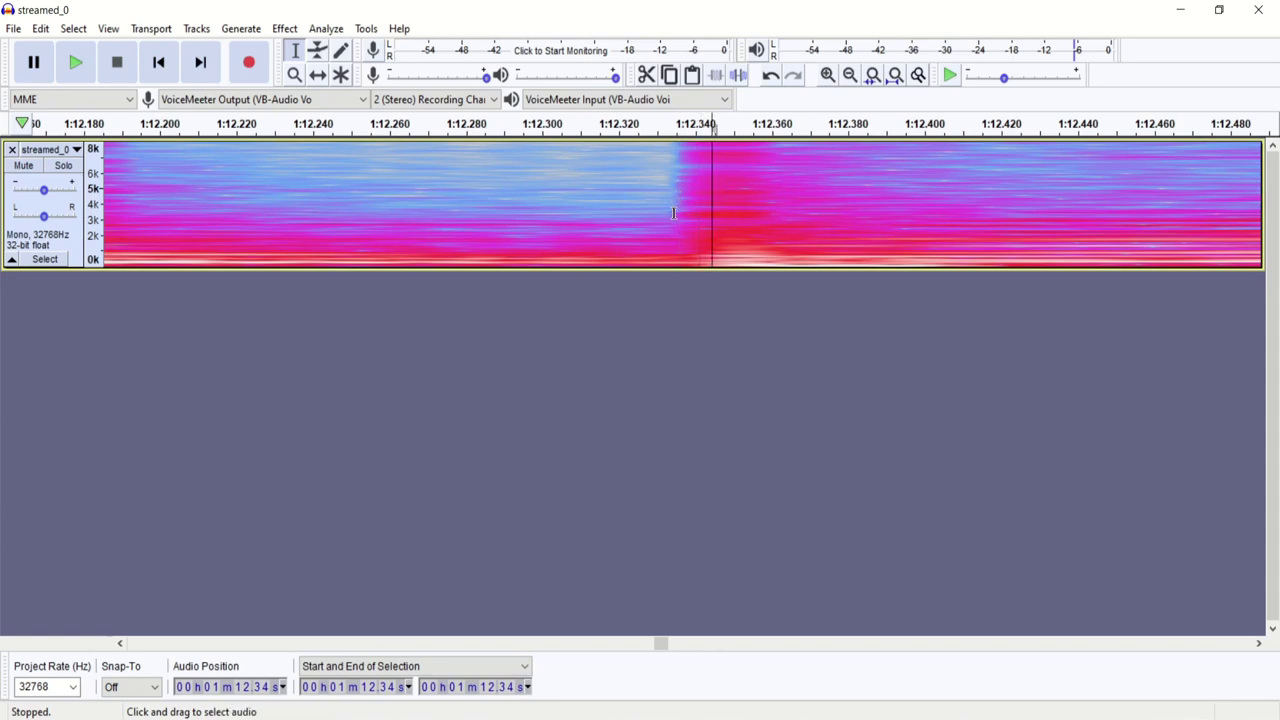
{"action": "left_click", "coordinate": [680, 220]}
{"action": "left_click", "coordinate": [671, 228]}
{"action": "left_click", "coordinate": [828, 75]}
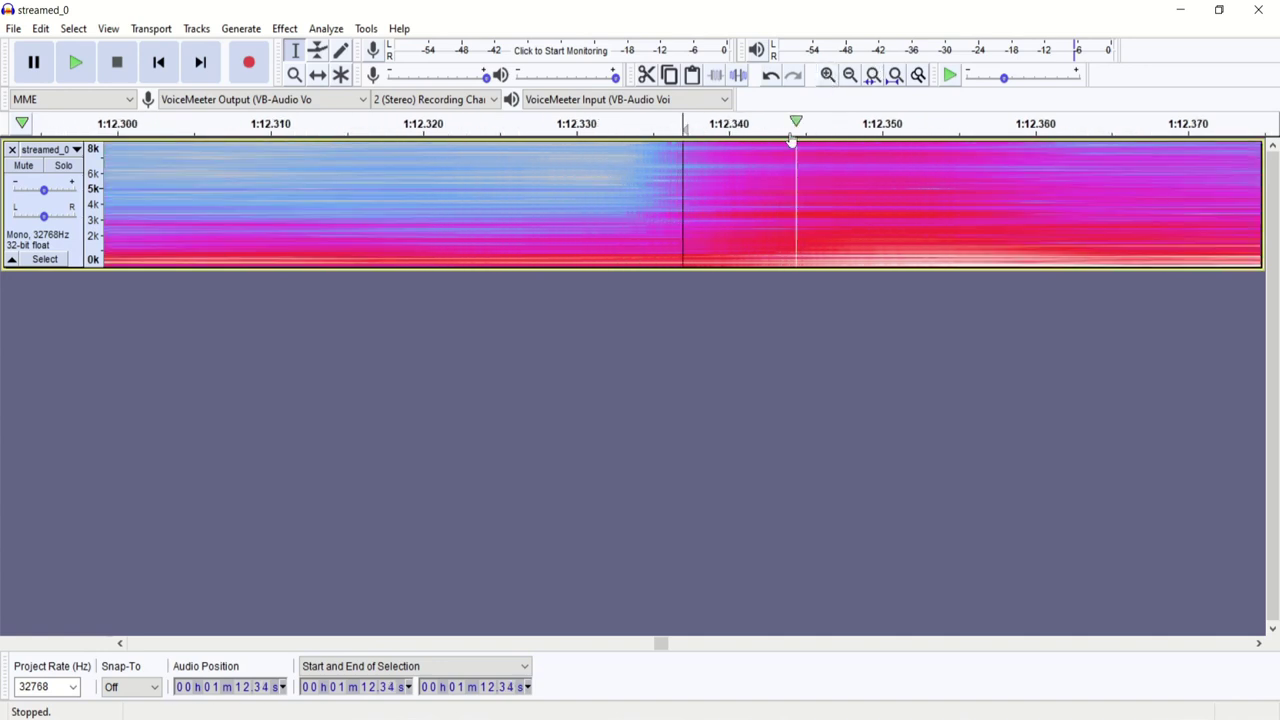
{"action": "left_click", "coordinate": [728, 238]}
{"action": "left_click", "coordinate": [672, 225]}
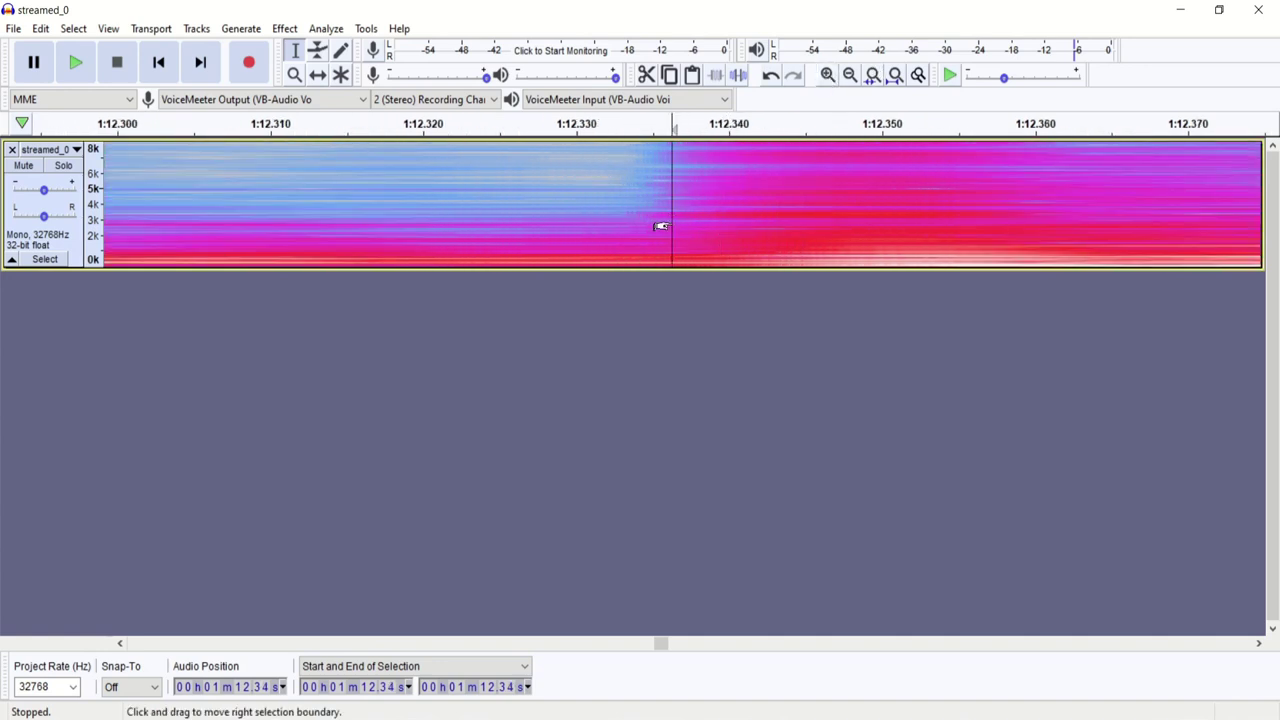
{"action": "left_click", "coordinate": [848, 78]}
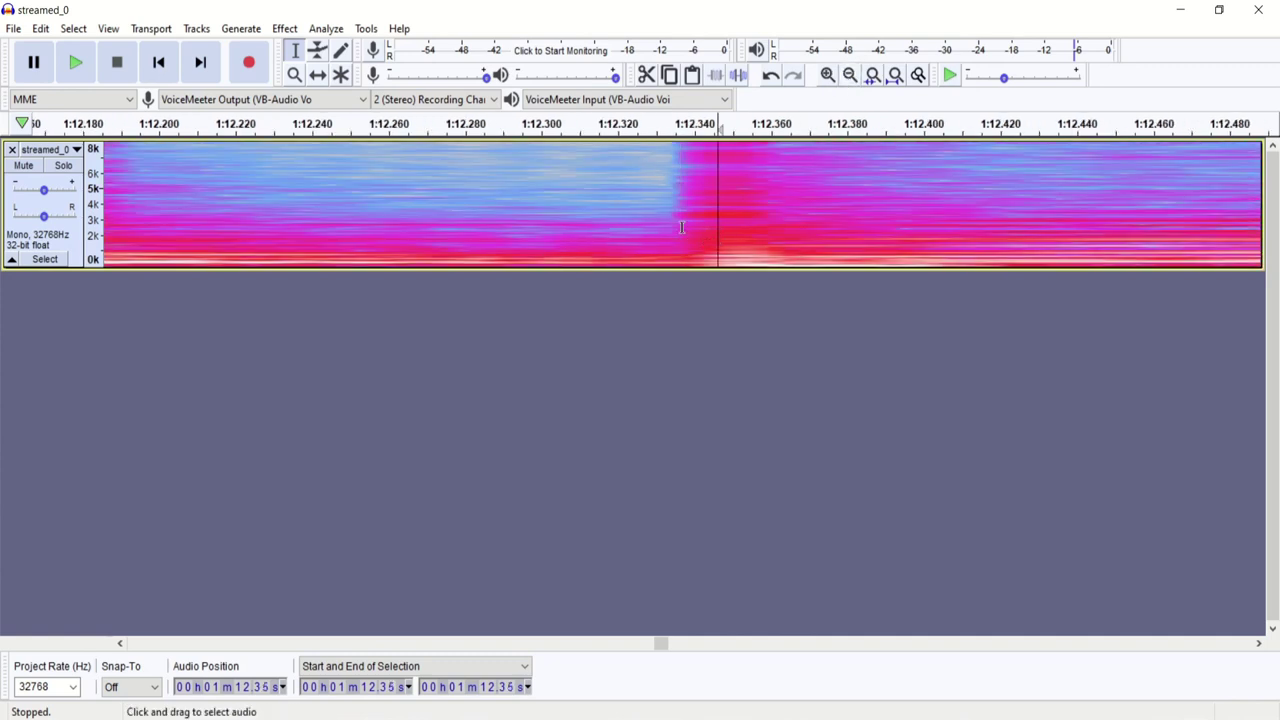
Step: Play from 1:12.34 at several zoom levels, then fit the whole track to the window
{"action": "key", "text": "space"}
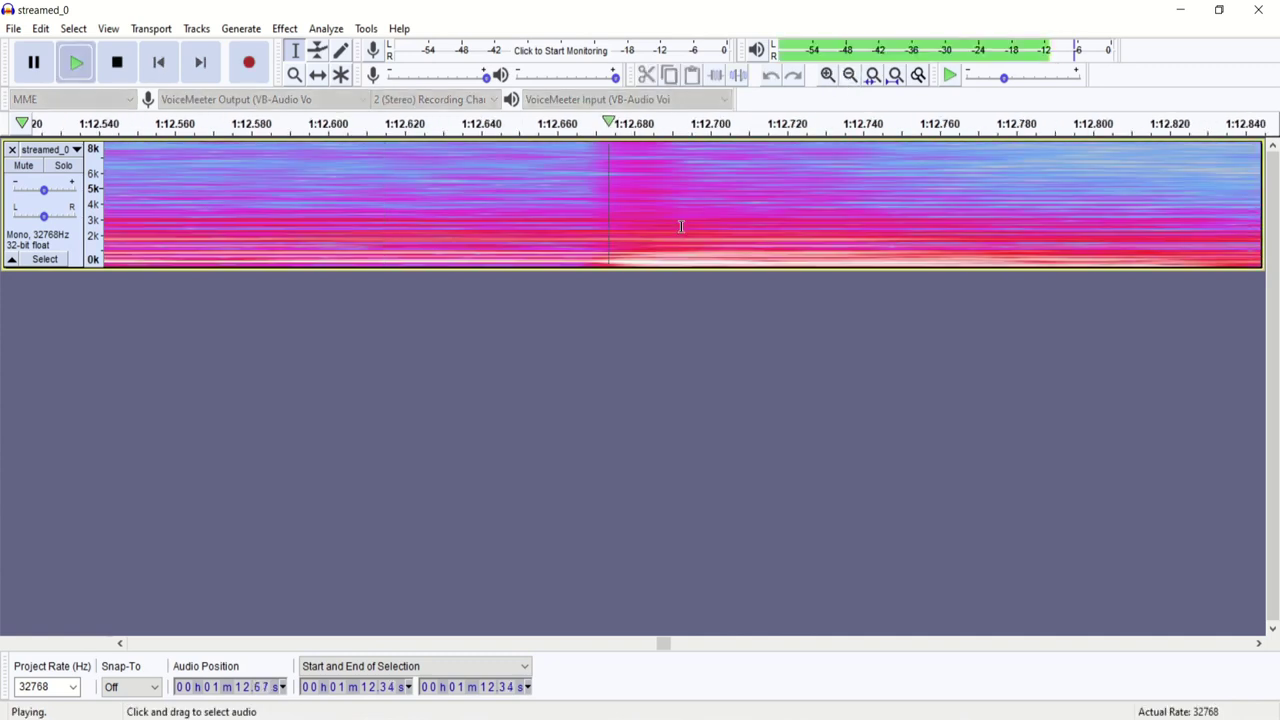
{"action": "key", "text": "space"}
{"action": "left_click", "coordinate": [850, 75]}
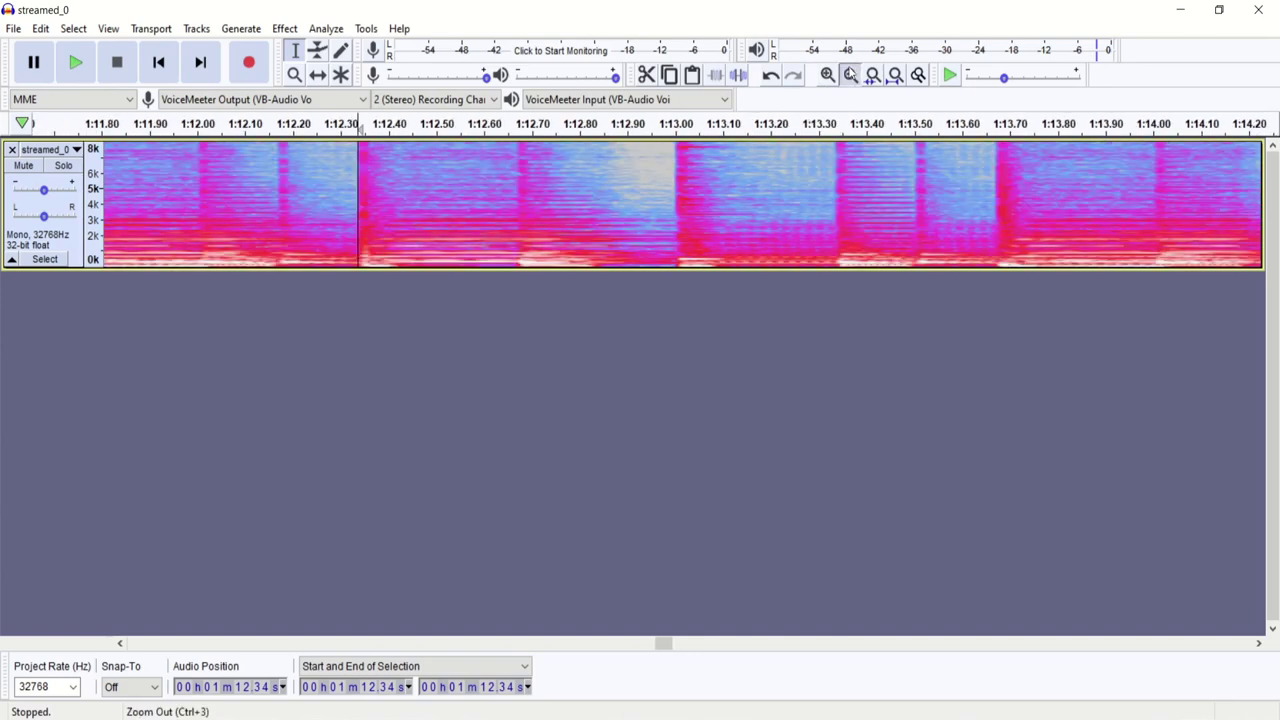
{"action": "left_click", "coordinate": [850, 75]}
{"action": "left_click", "coordinate": [828, 76]}
{"action": "left_click", "coordinate": [850, 75]}
{"action": "left_click", "coordinate": [850, 75]}
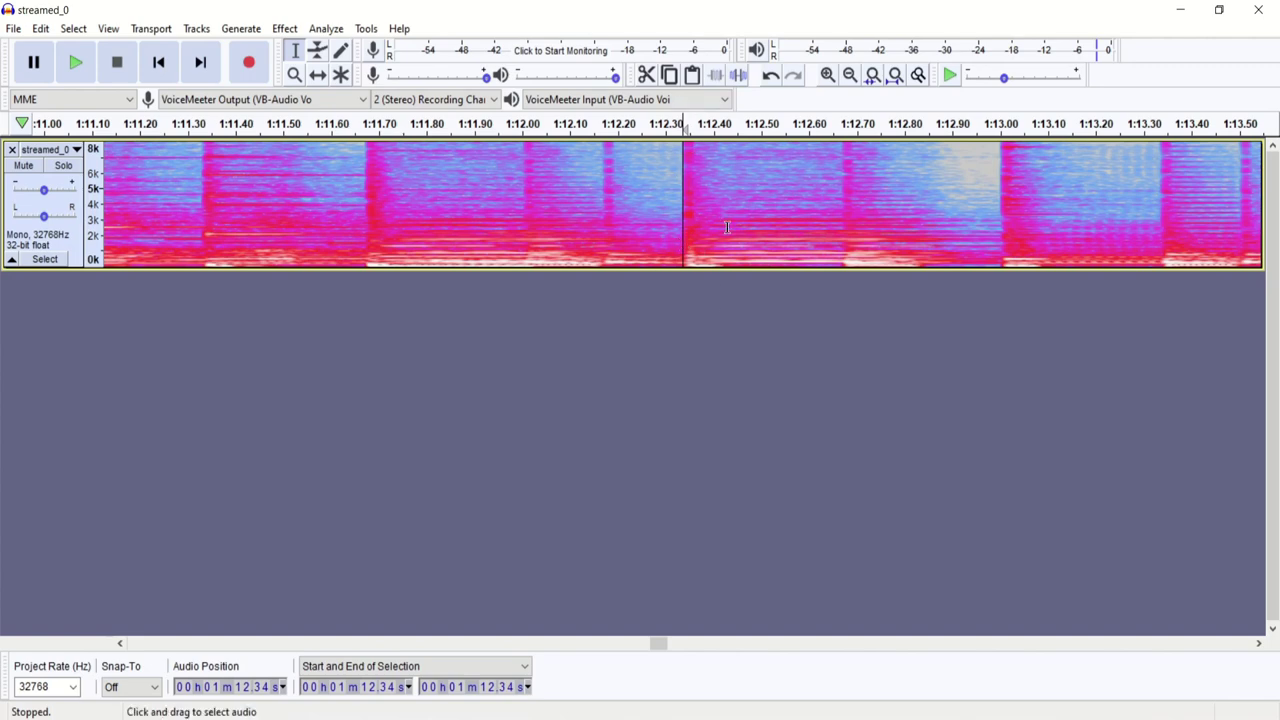
{"action": "key", "text": "space"}
{"action": "key", "text": "space"}
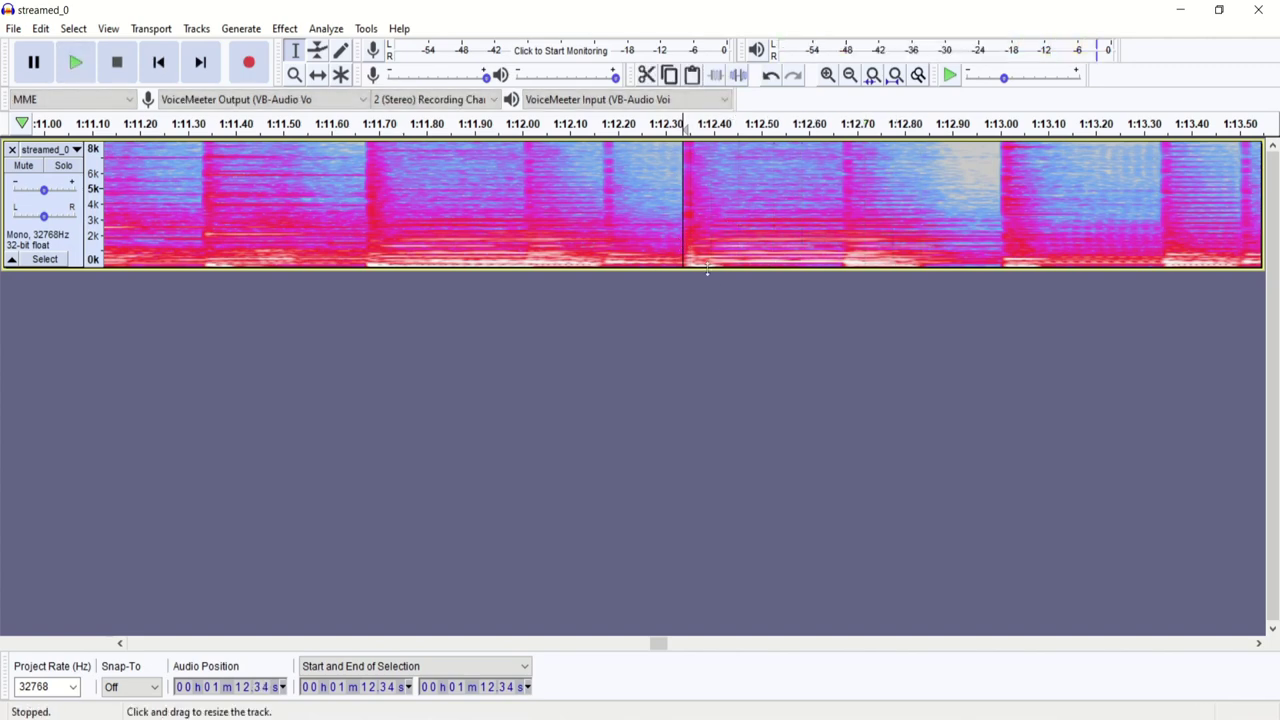
{"action": "left_click", "coordinate": [73, 68]}
{"action": "left_click", "coordinate": [73, 68]}
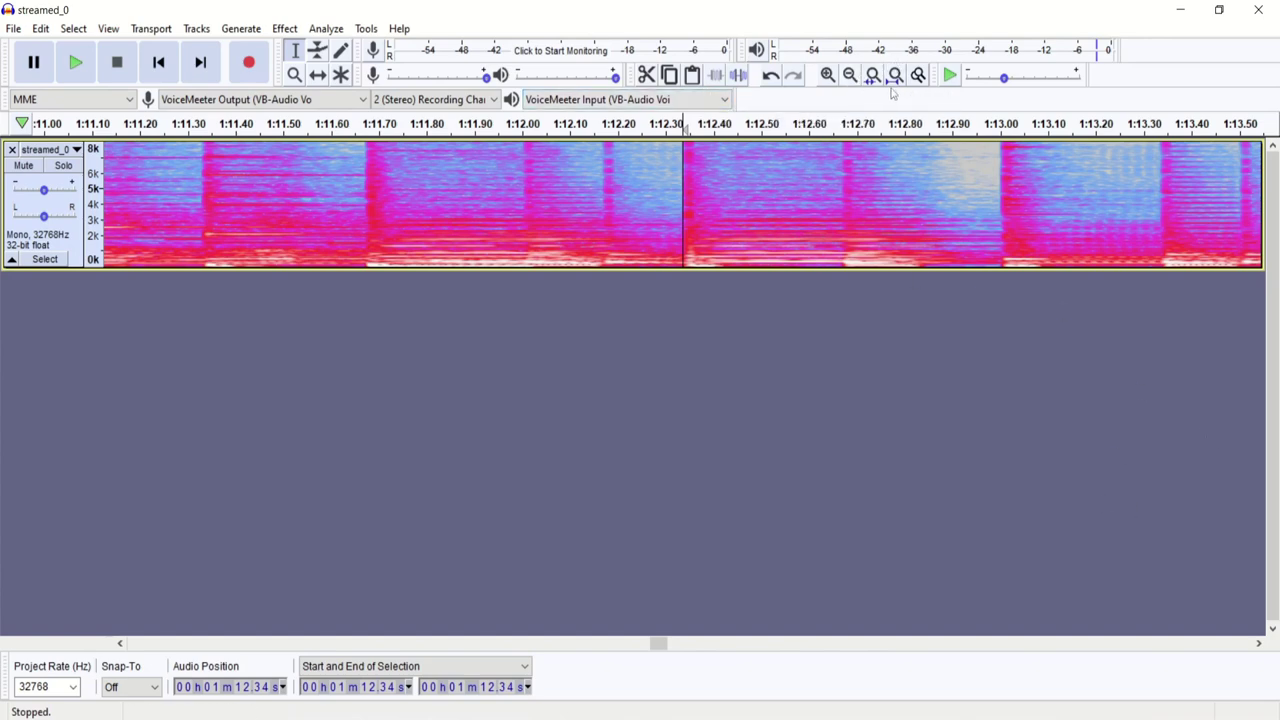
{"action": "left_click", "coordinate": [874, 78]}
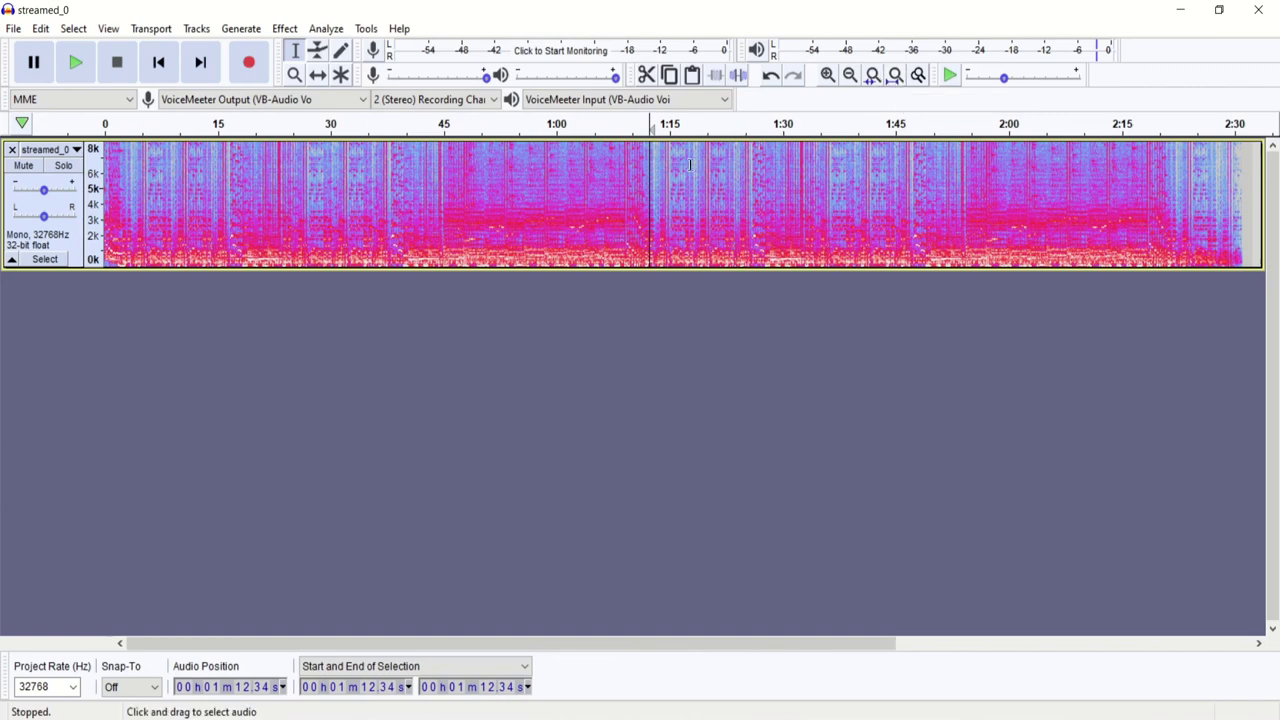
Step: Delete the audio after 1:12.34 and play the new ending from about 1:09
{"action": "left_click_drag", "start_coordinate": [643, 172], "coordinate": [1233, 205]}
{"action": "key", "text": "Delete"}
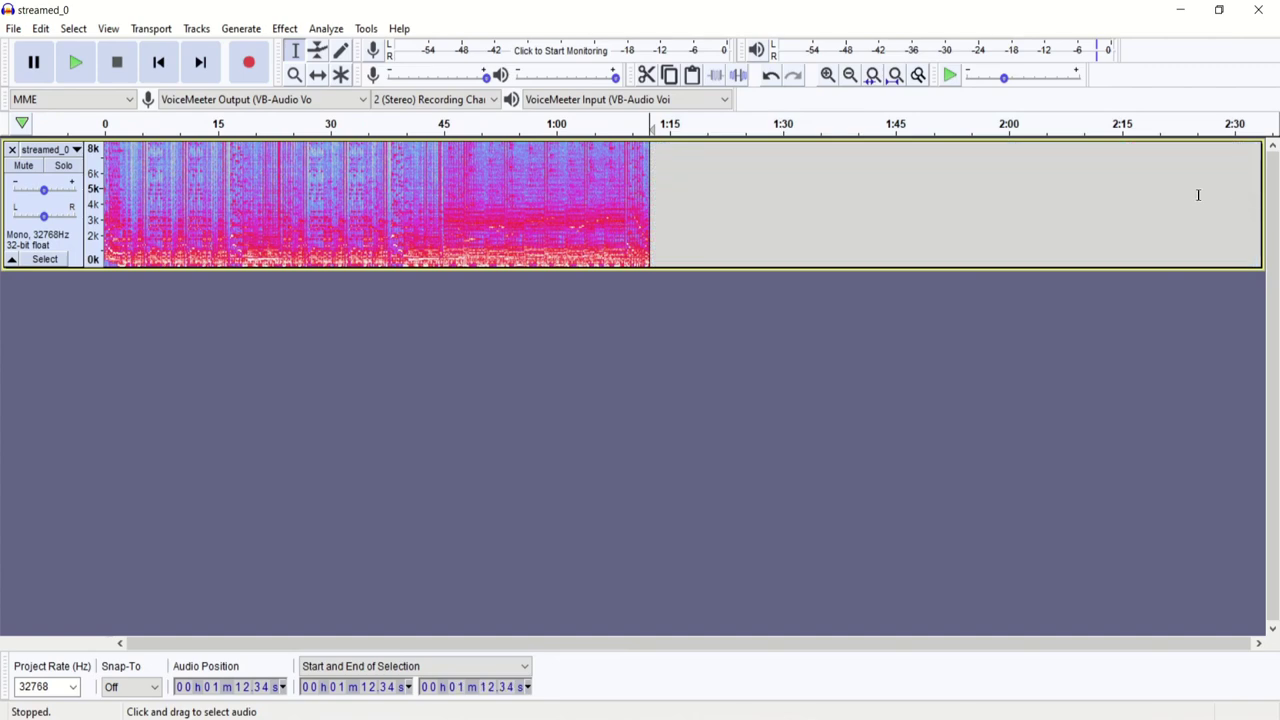
{"action": "left_click", "coordinate": [628, 182]}
{"action": "key", "text": "space"}
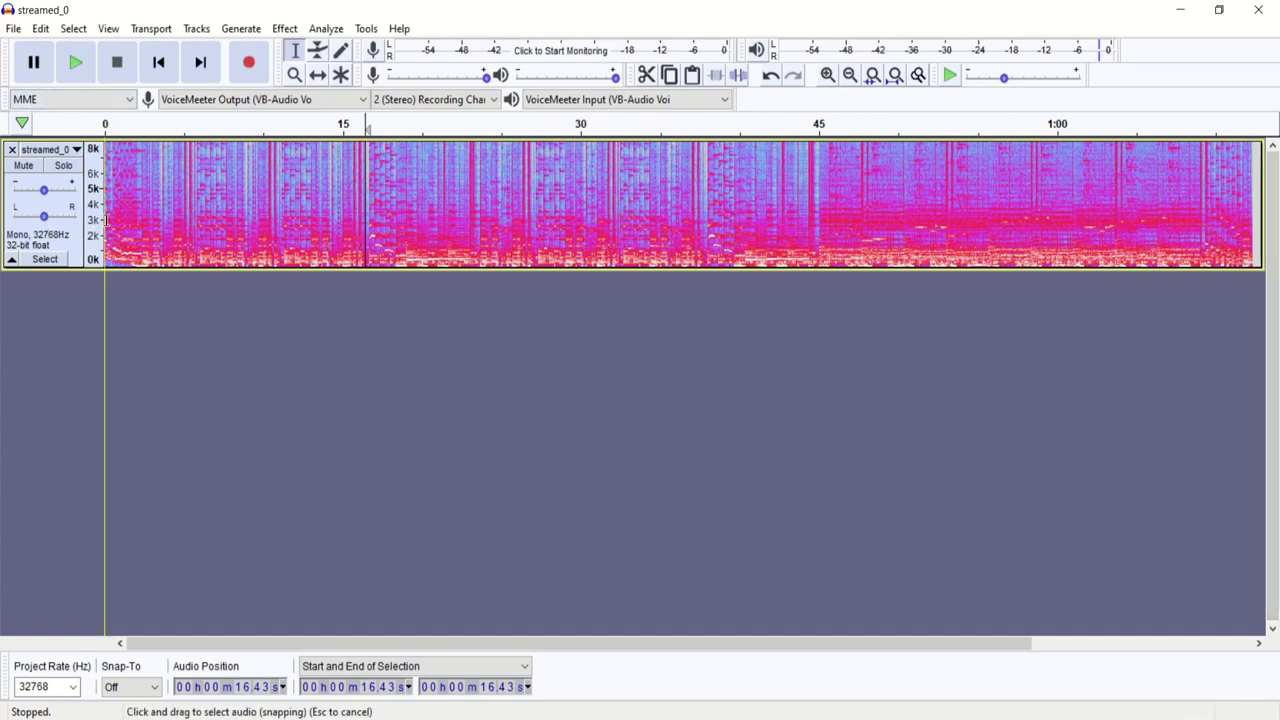
Step: Zoom in on the song's opening and audition it from the start, 2.31 s and 3.00 s
{"action": "left_click", "coordinate": [105, 190]}
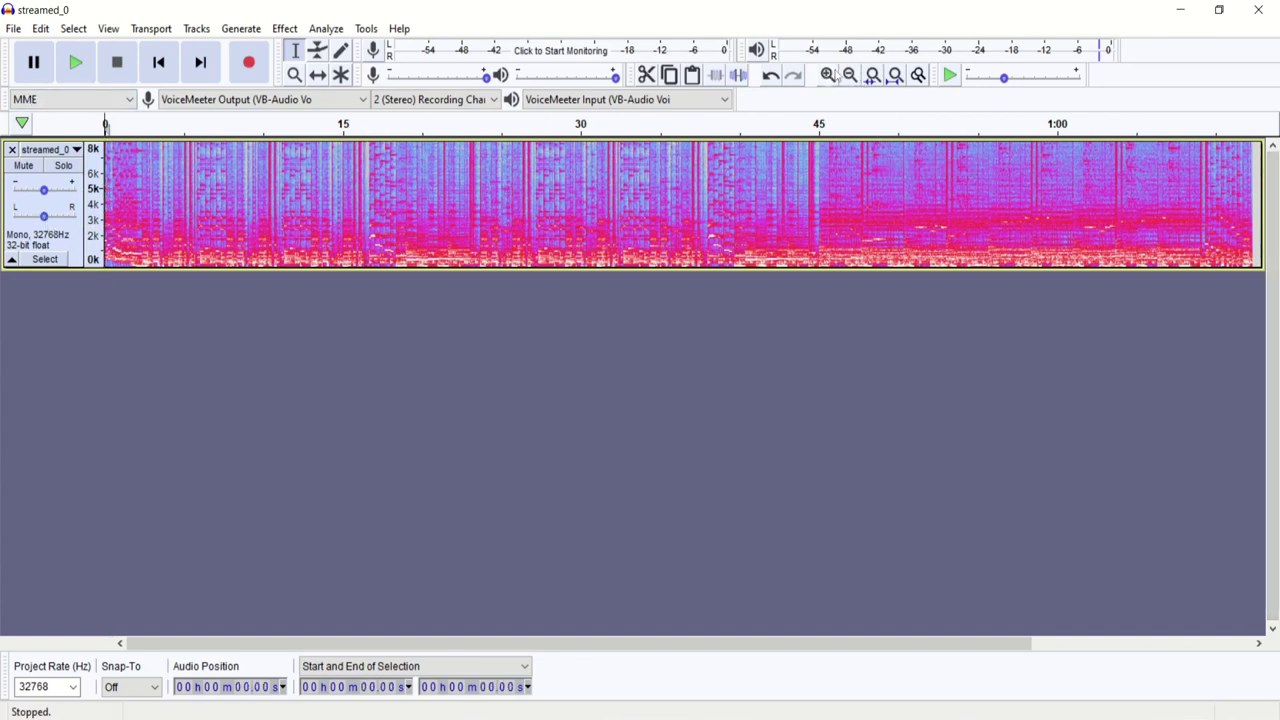
{"action": "left_click", "coordinate": [828, 76]}
{"action": "left_click", "coordinate": [828, 76]}
{"action": "left_click", "coordinate": [828, 76]}
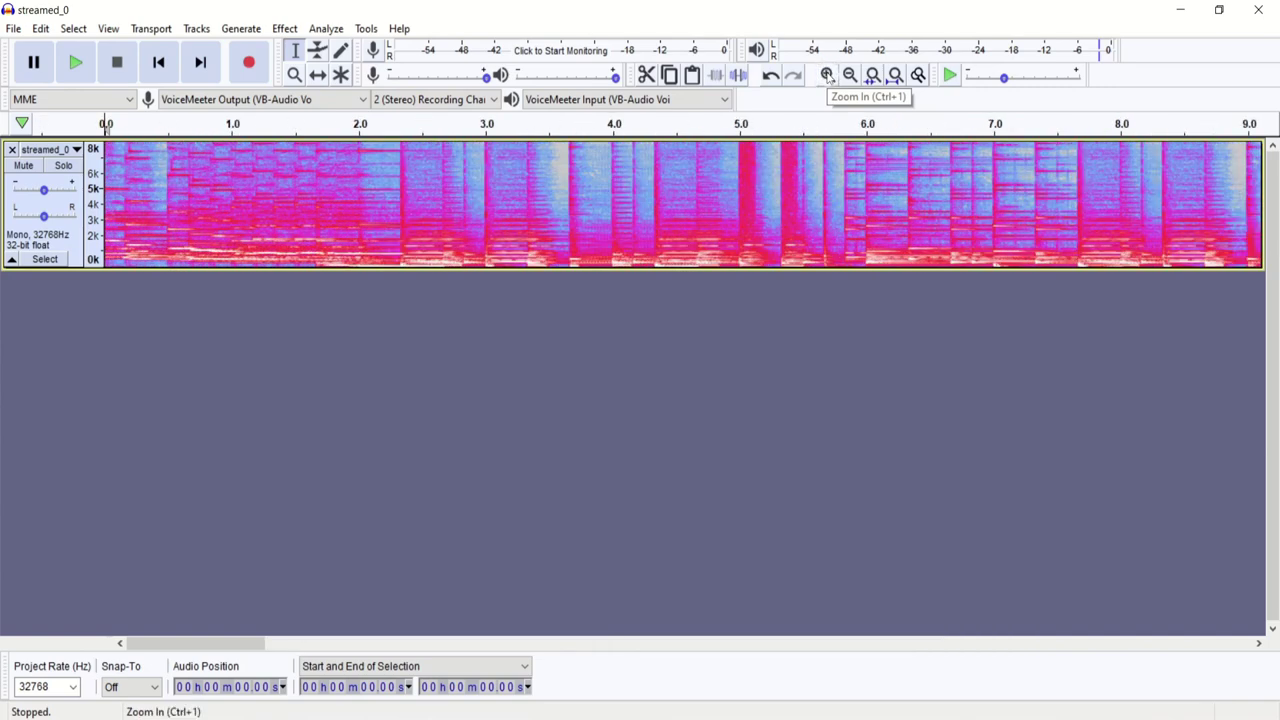
{"action": "left_click", "coordinate": [828, 76]}
{"action": "left_click", "coordinate": [851, 77]}
{"action": "key", "text": "space"}
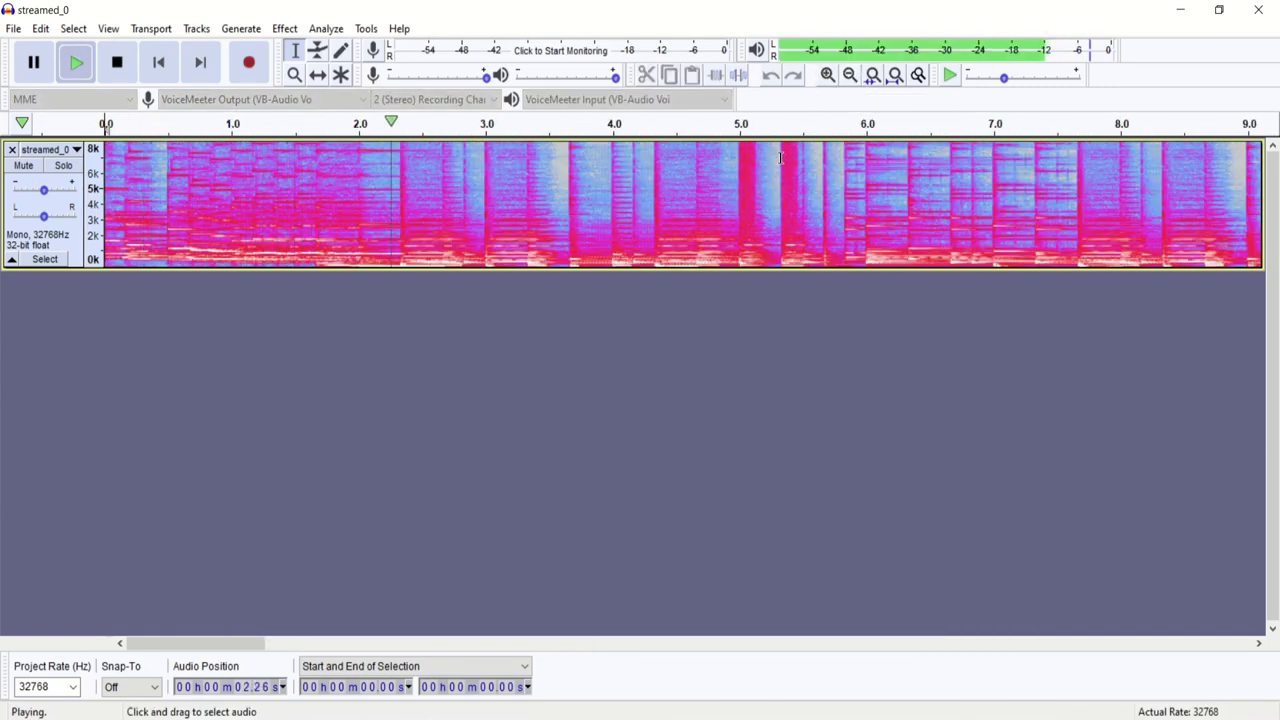
{"action": "key", "text": "space"}
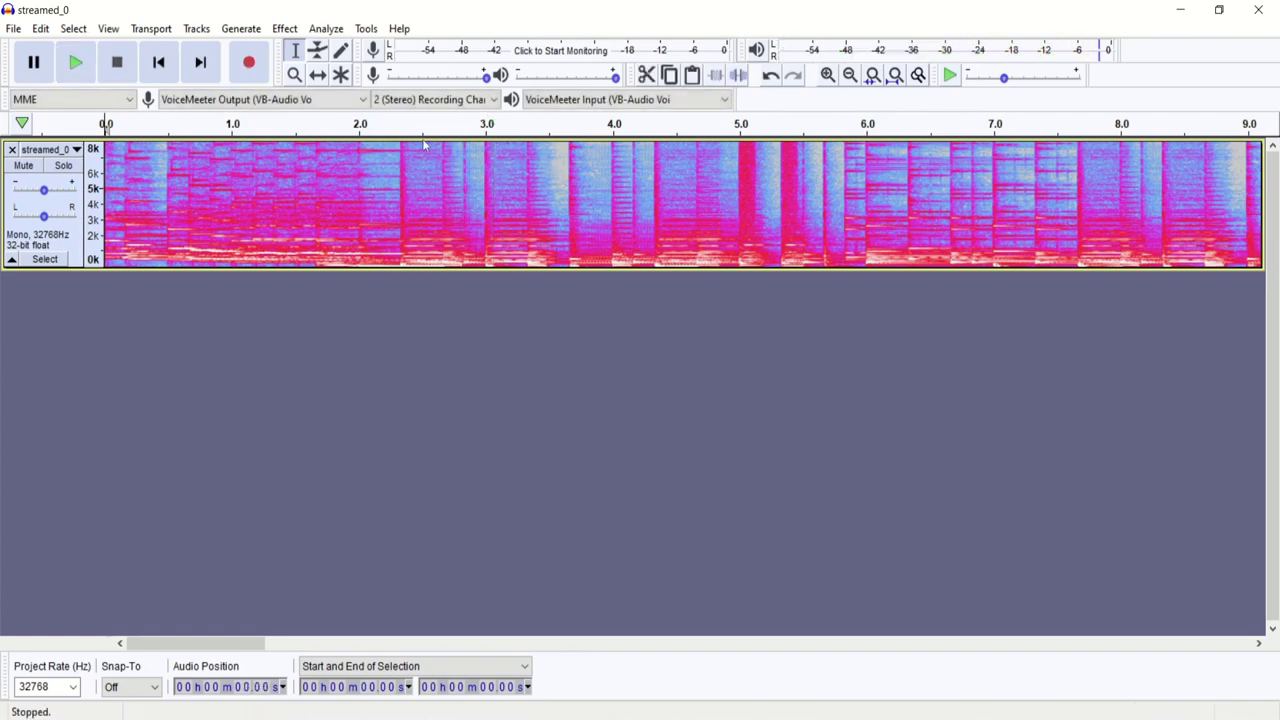
{"action": "left_click", "coordinate": [398, 165]}
{"action": "key", "text": "space"}
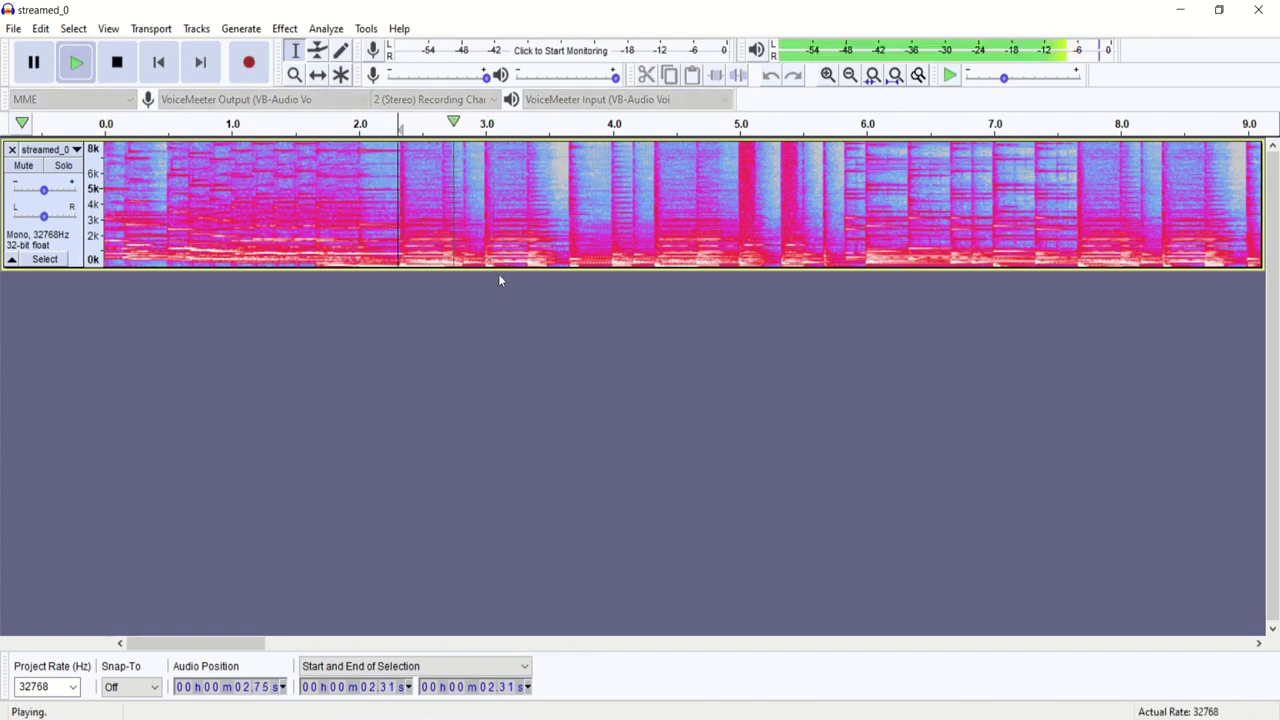
{"action": "key", "text": "space"}
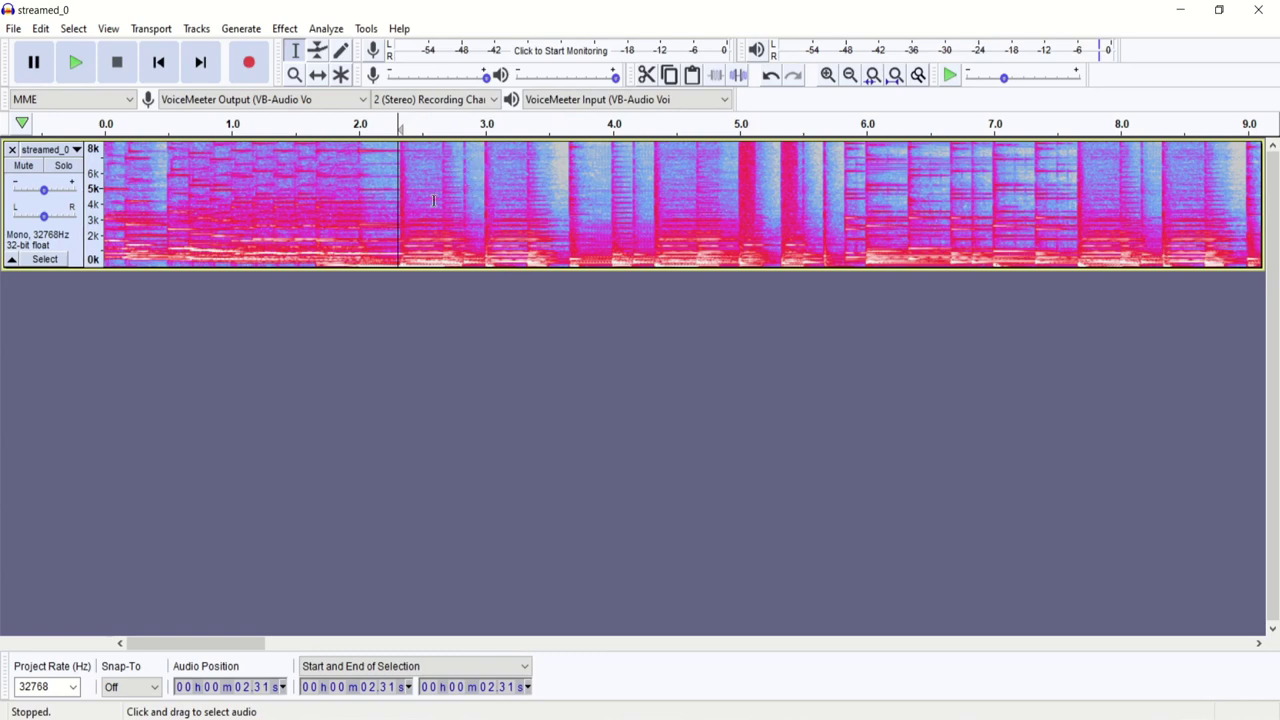
{"action": "left_click", "coordinate": [485, 201]}
{"action": "key", "text": "space"}
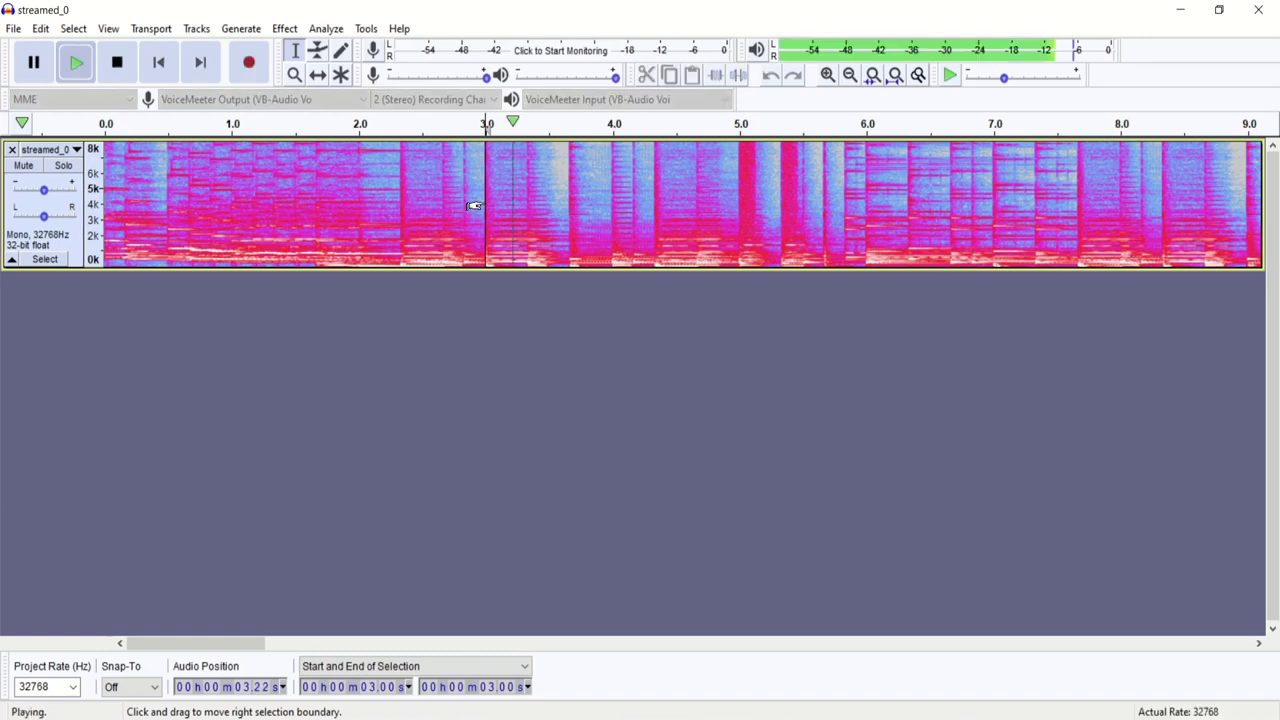
{"action": "key", "text": "space"}
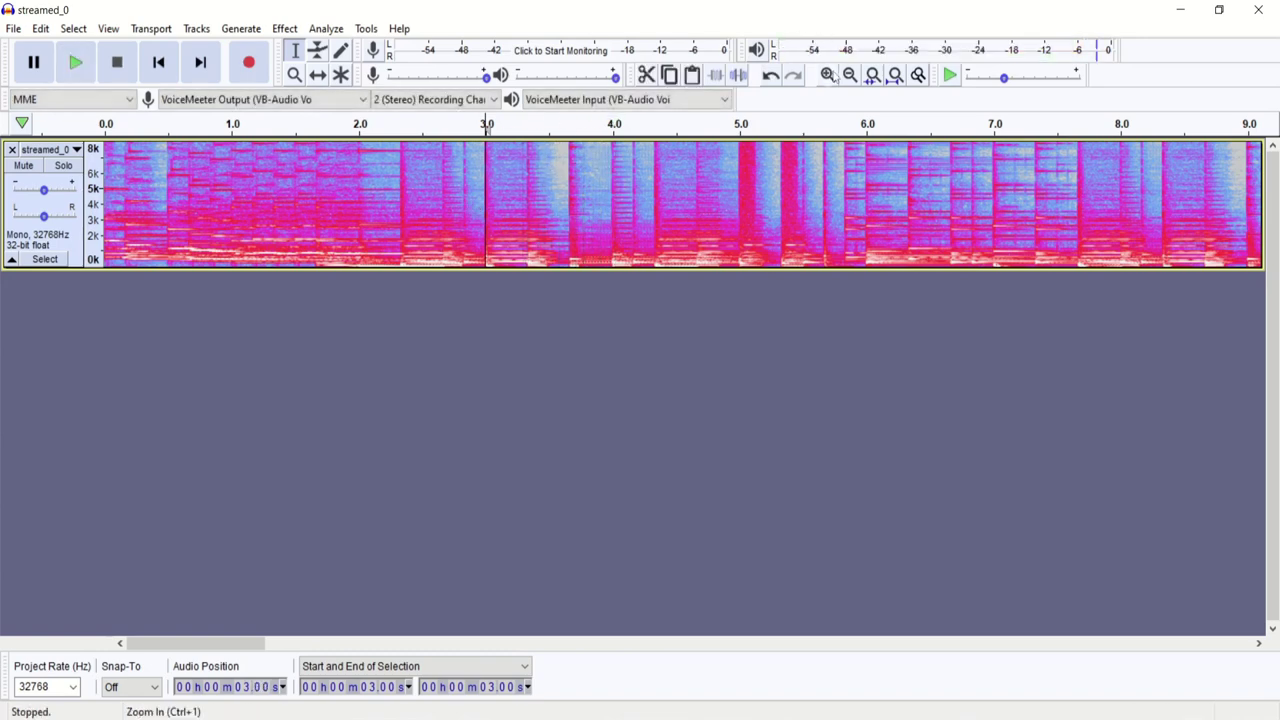
Step: Zoom closely around 3 s and set the loop start at 2.99 s, then audition it
{"action": "left_click", "coordinate": [828, 75]}
{"action": "left_click", "coordinate": [828, 75]}
{"action": "left_click", "coordinate": [828, 75]}
{"action": "left_click", "coordinate": [828, 75]}
{"action": "left_click", "coordinate": [828, 75]}
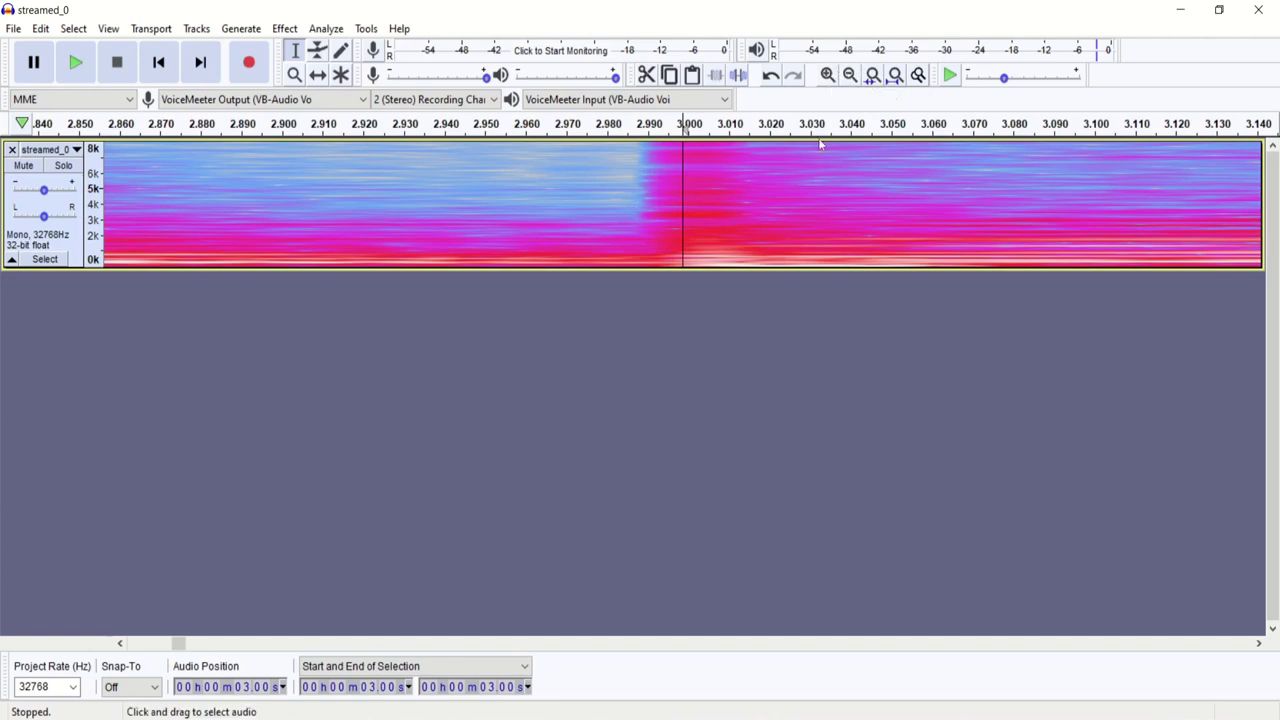
{"action": "left_click", "coordinate": [850, 76]}
{"action": "left_click", "coordinate": [850, 76]}
{"action": "left_click", "coordinate": [604, 190]}
{"action": "left_click", "coordinate": [674, 212]}
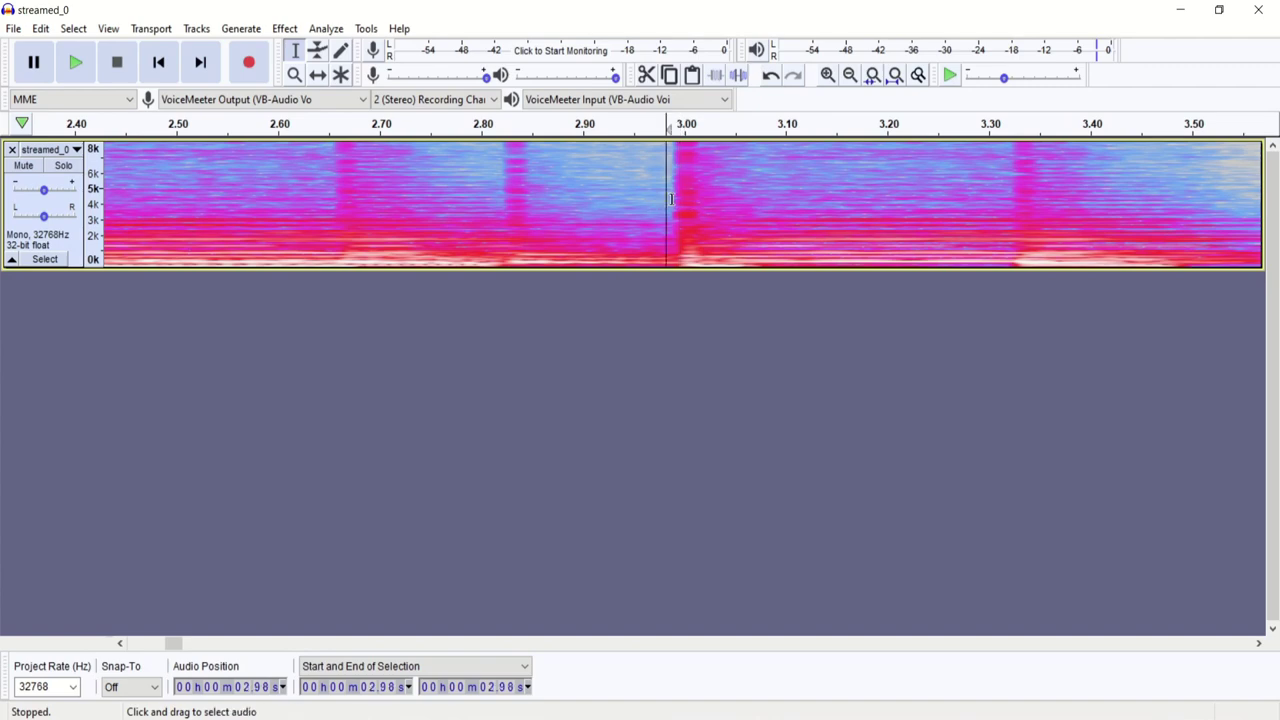
{"action": "left_click", "coordinate": [828, 75]}
{"action": "left_click", "coordinate": [828, 75]}
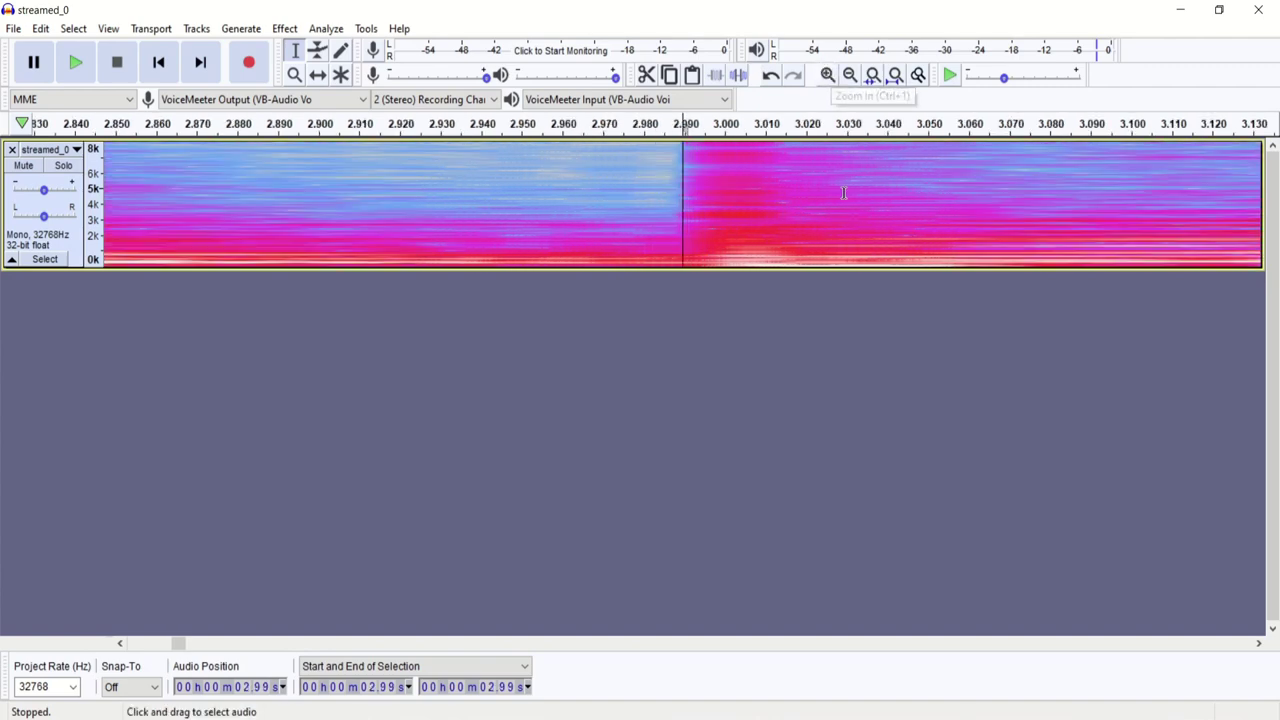
{"action": "left_click", "coordinate": [686, 220]}
{"action": "left_click", "coordinate": [664, 218]}
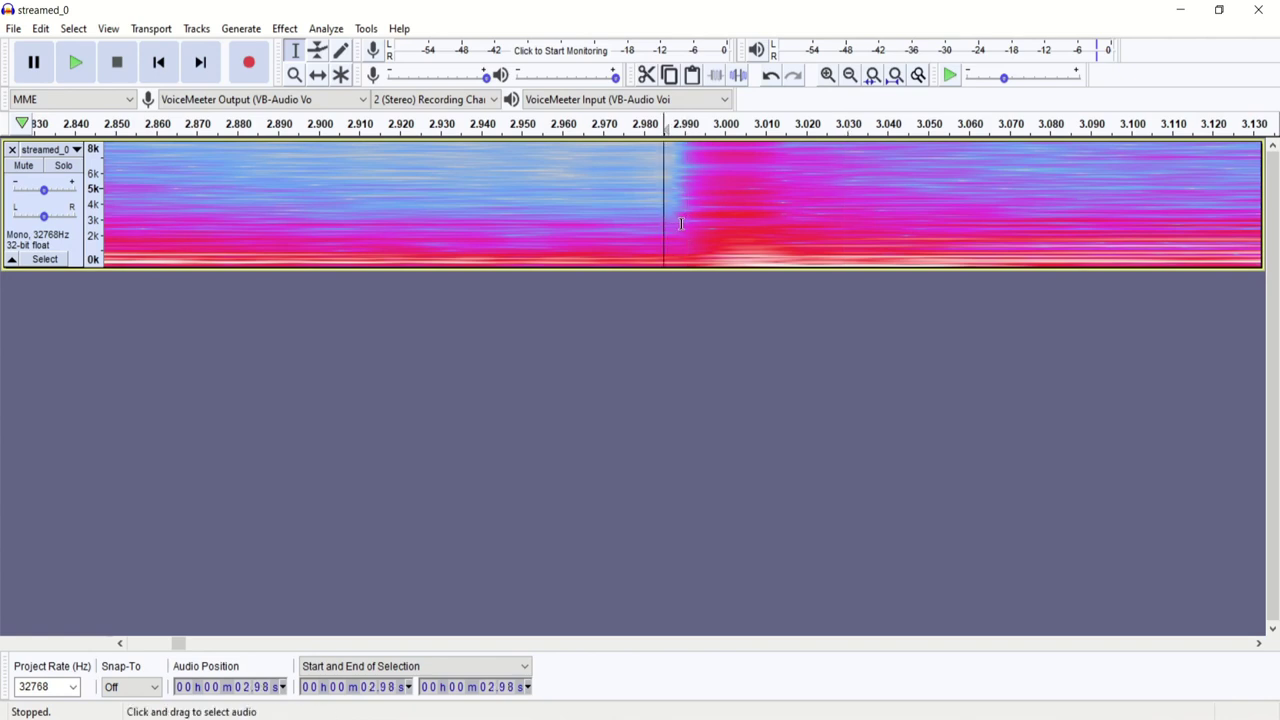
{"action": "left_click", "coordinate": [685, 219]}
{"action": "key", "text": "space"}
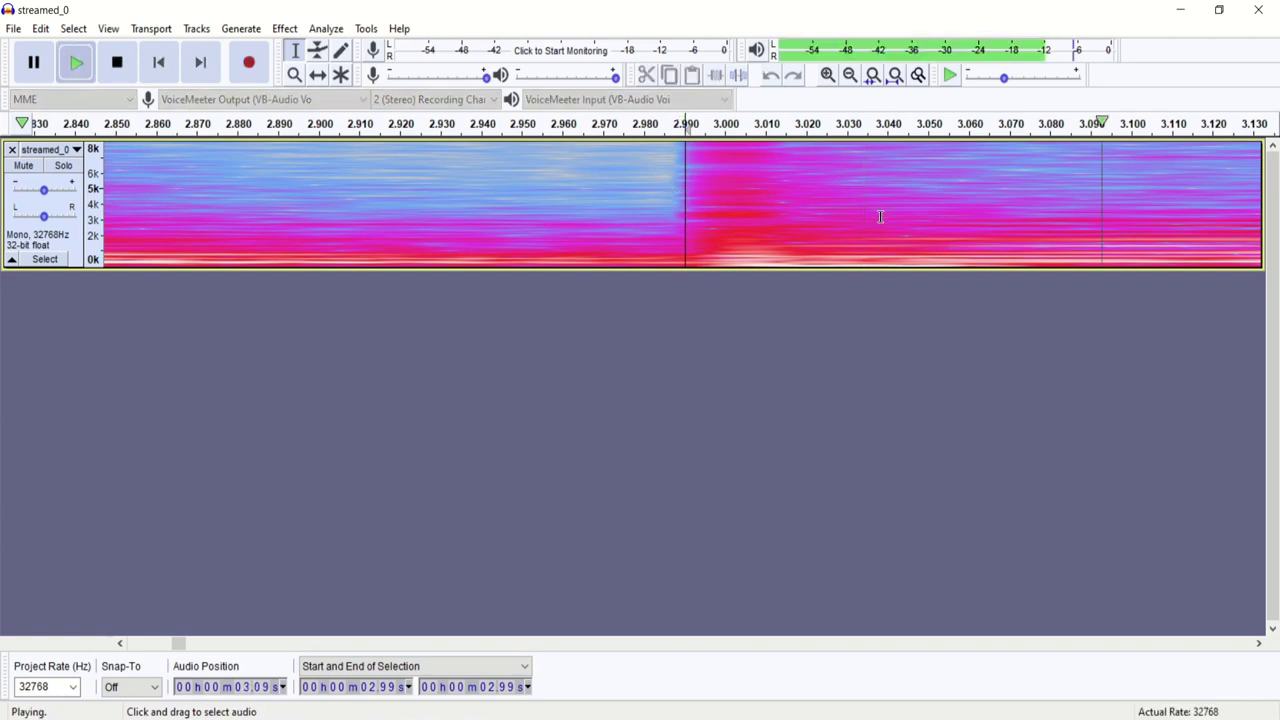
{"action": "key", "text": "space"}
Step: Zoom out slightly and replay from 2.99 s twice to confirm the start point
{"action": "left_click", "coordinate": [849, 75]}
{"action": "left_click", "coordinate": [849, 75]}
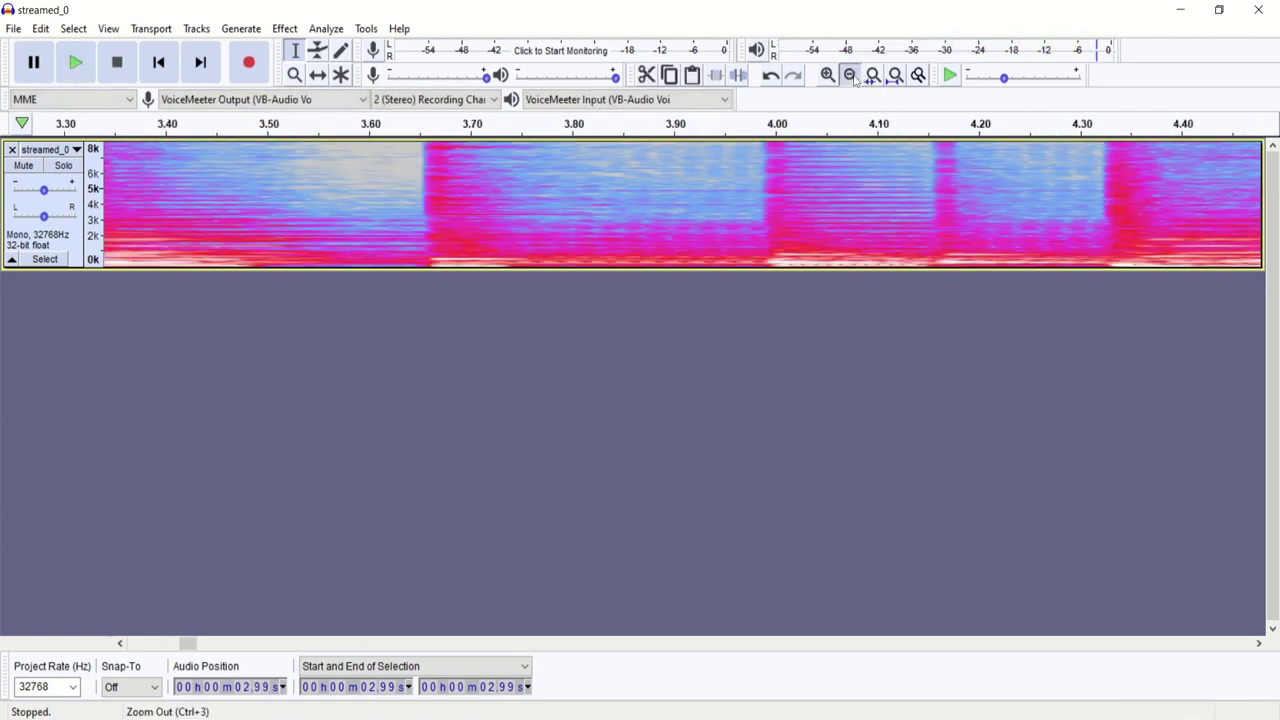
{"action": "left_click", "coordinate": [849, 75]}
{"action": "key", "text": "space"}
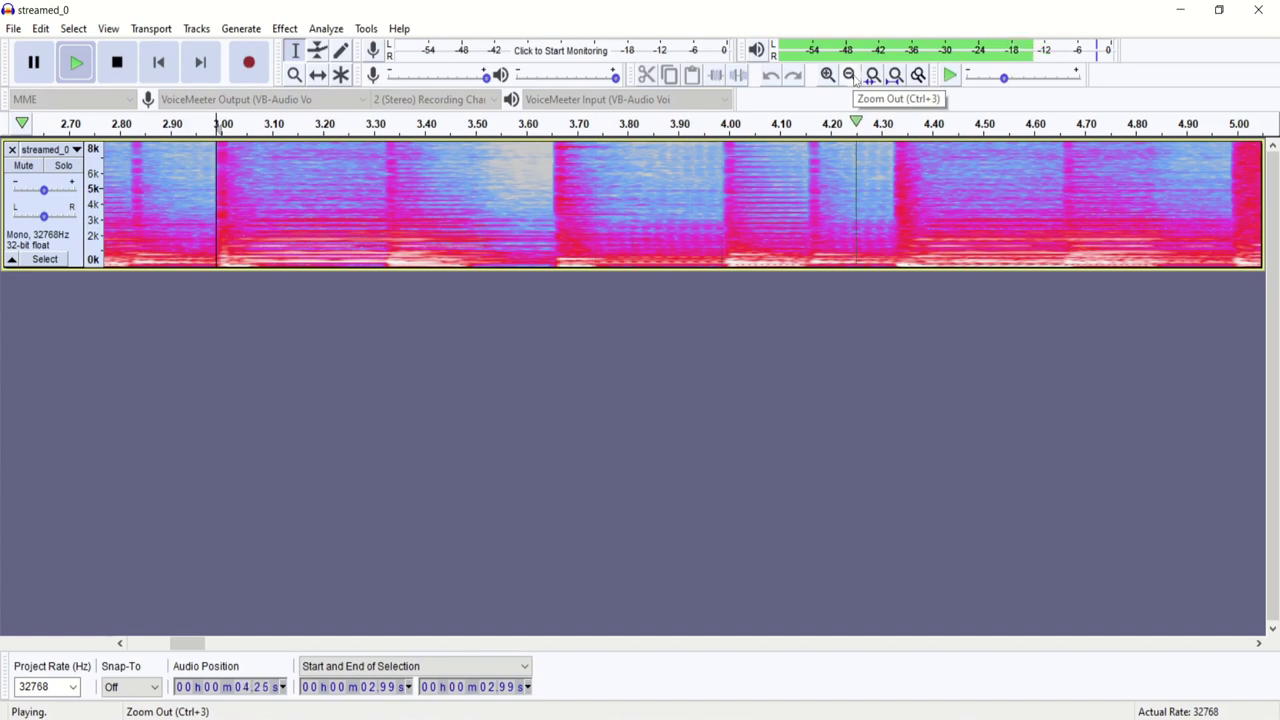
{"action": "key", "text": "space"}
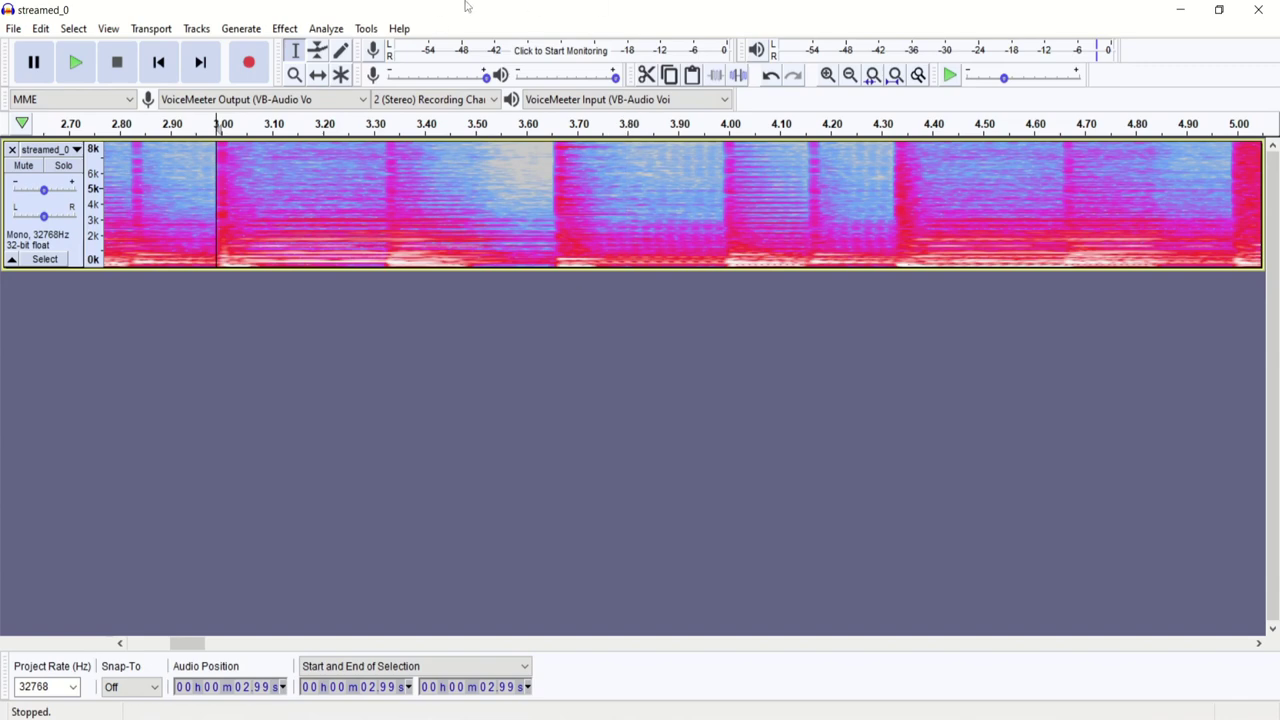
{"action": "key", "text": "space"}
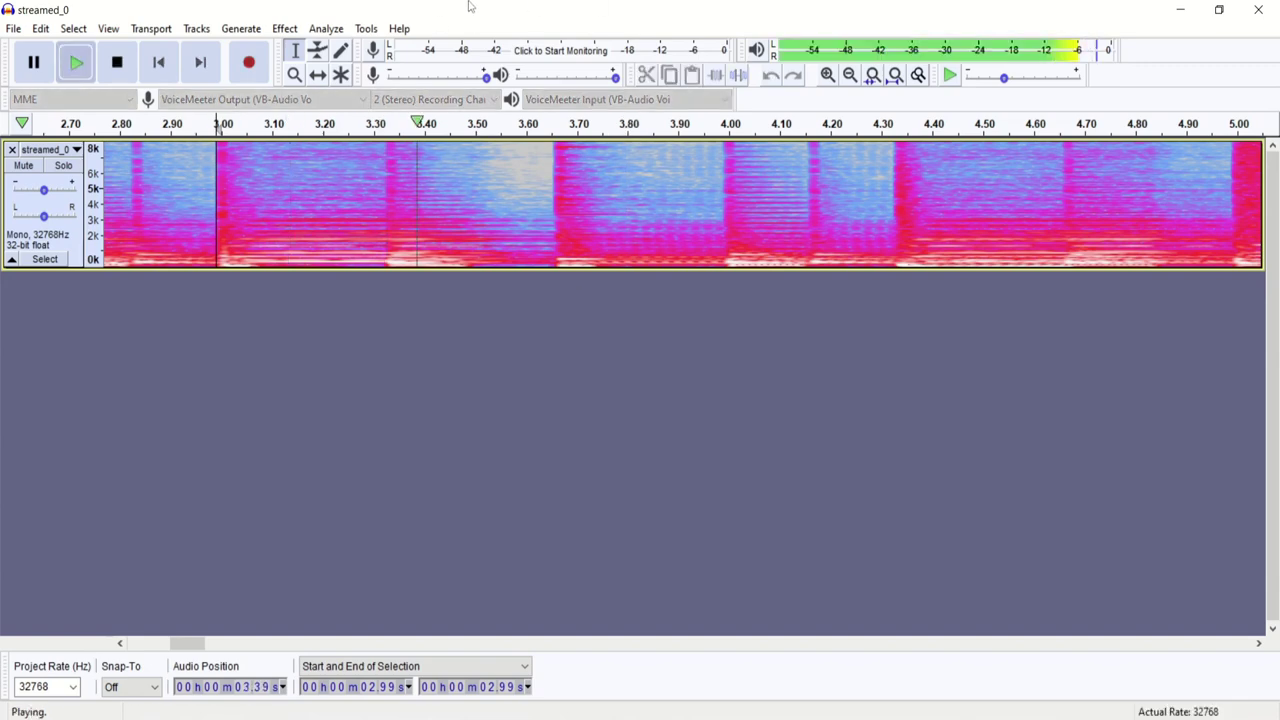
{"action": "key", "text": "space"}
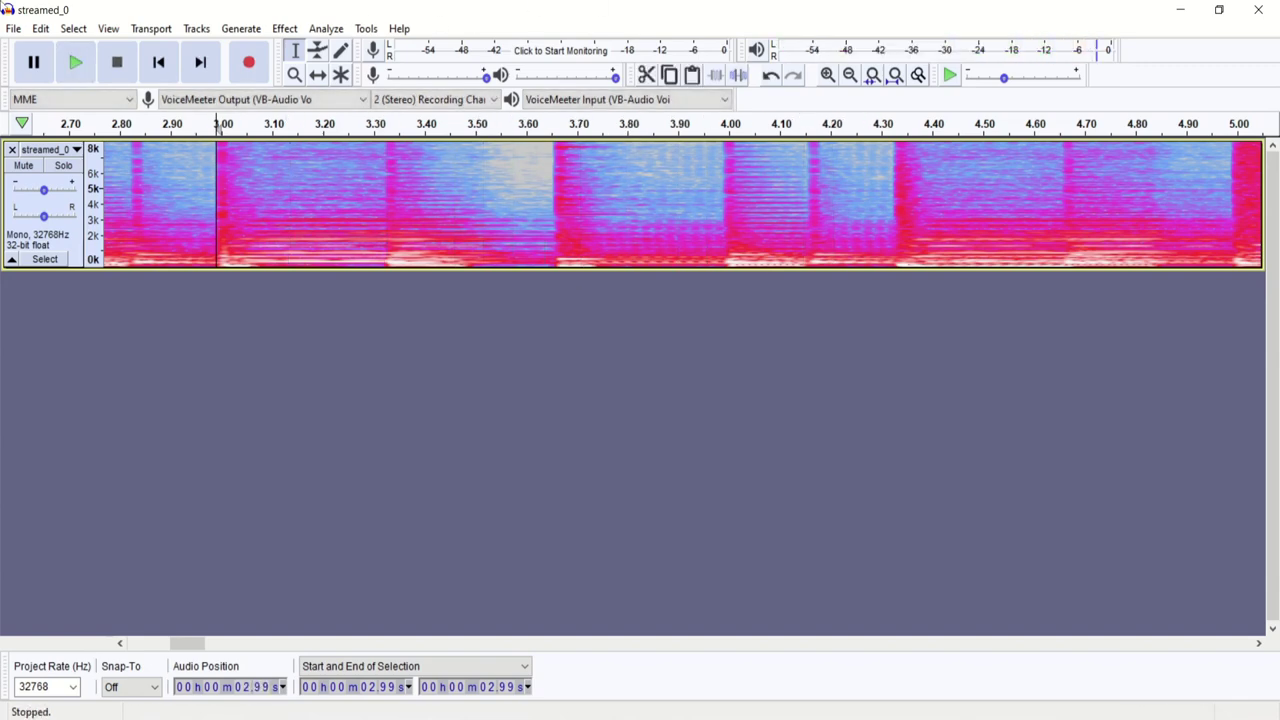
Step: Select from 2.99 s to the 1:12.34 track end and audition it looping, then stop
{"action": "key", "text": "ctrl+f"}
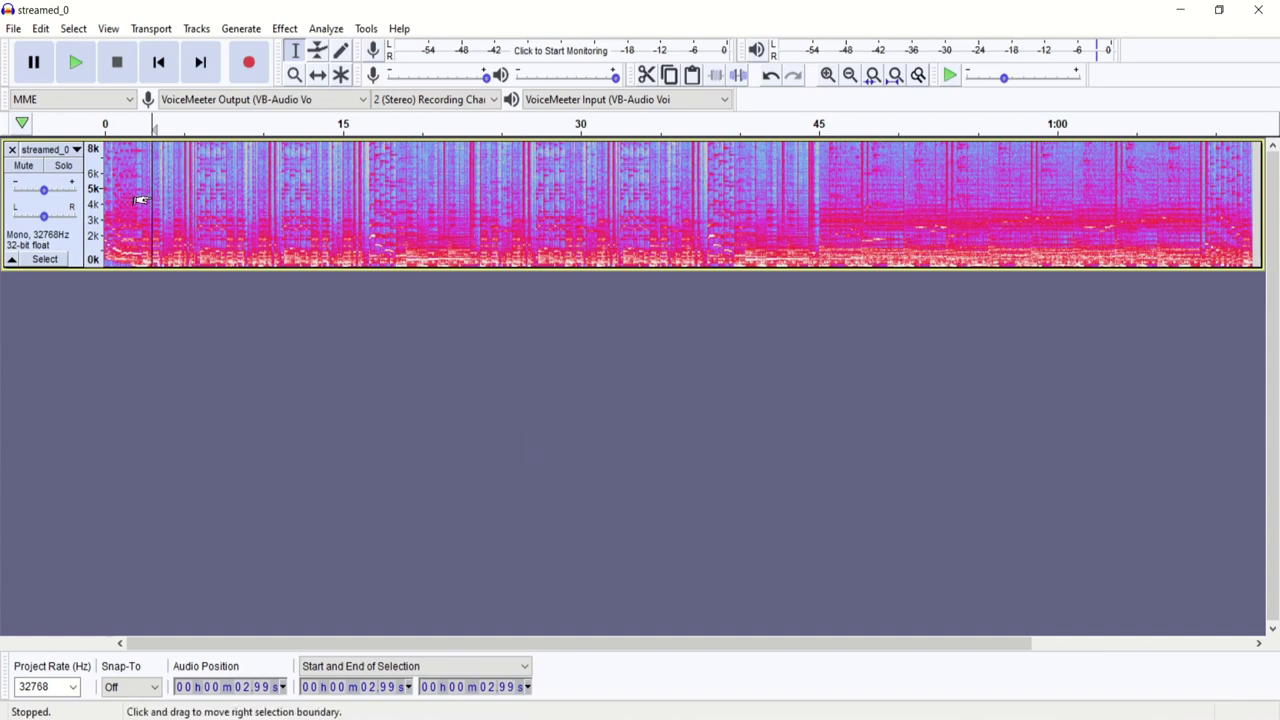
{"action": "left_click_drag", "start_coordinate": [154, 197], "coordinate": [1241, 208]}
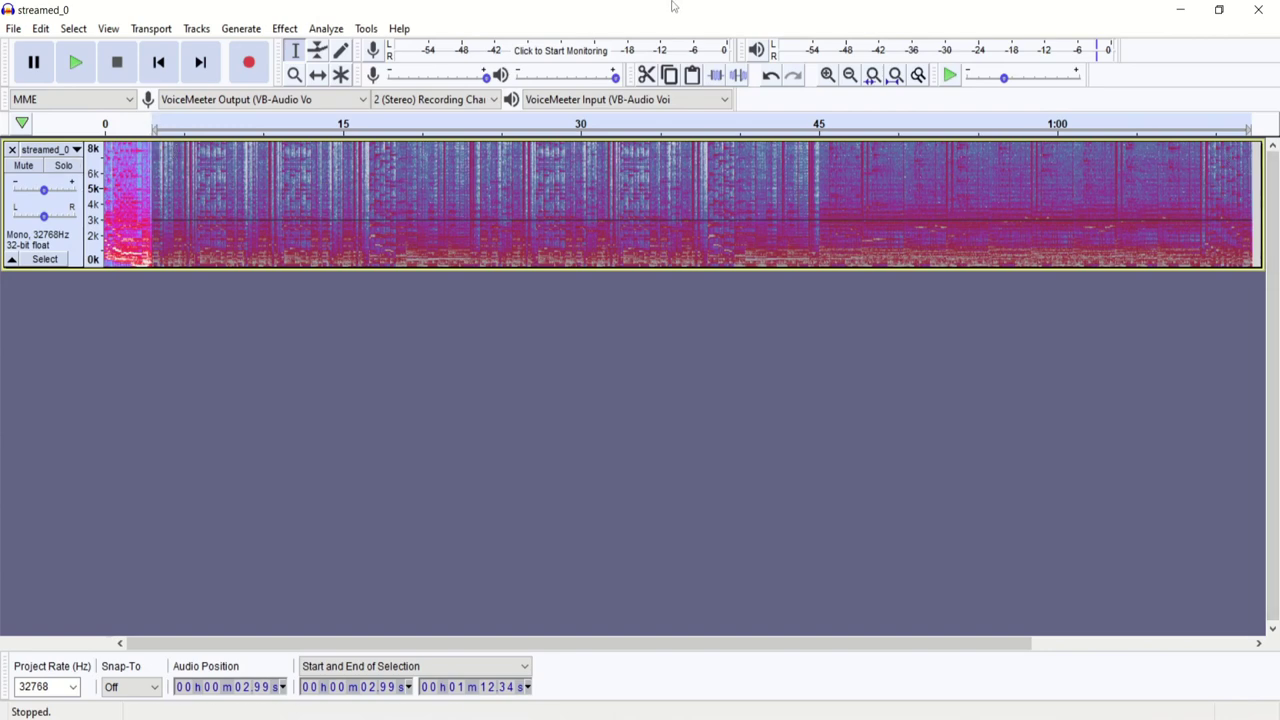
{"action": "key", "text": "shift+space"}
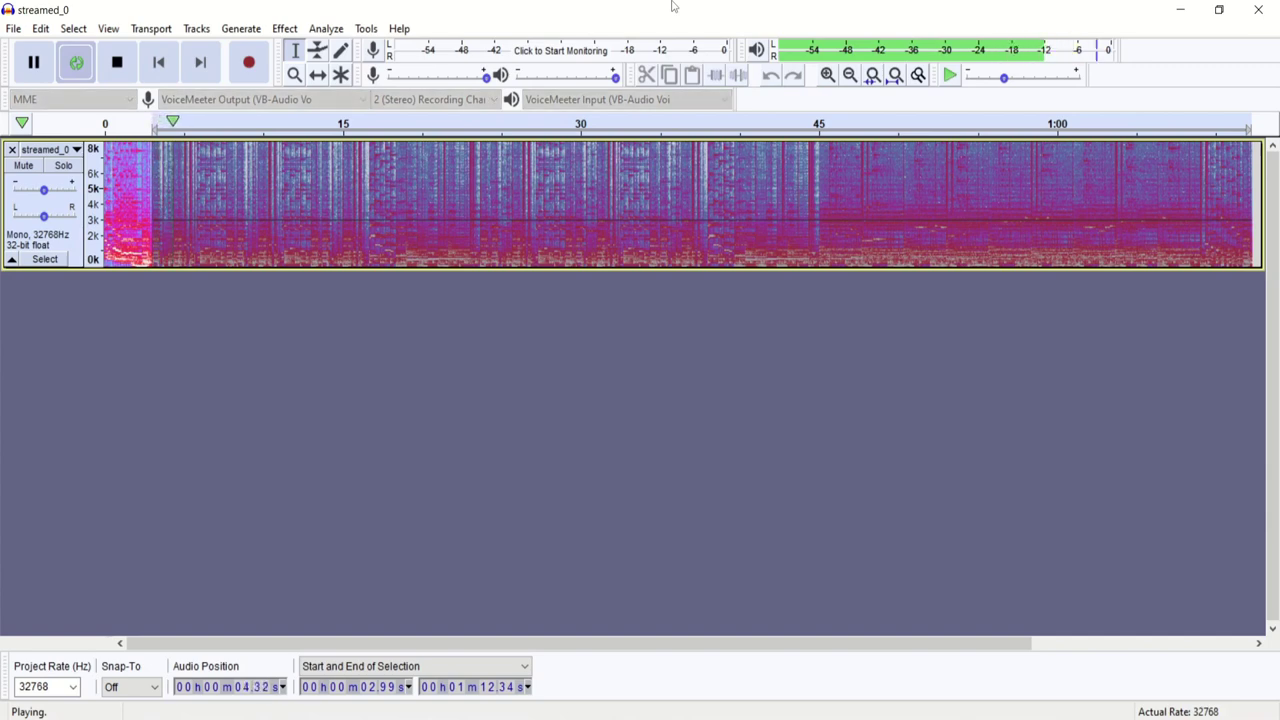
{"action": "key", "text": "space"}
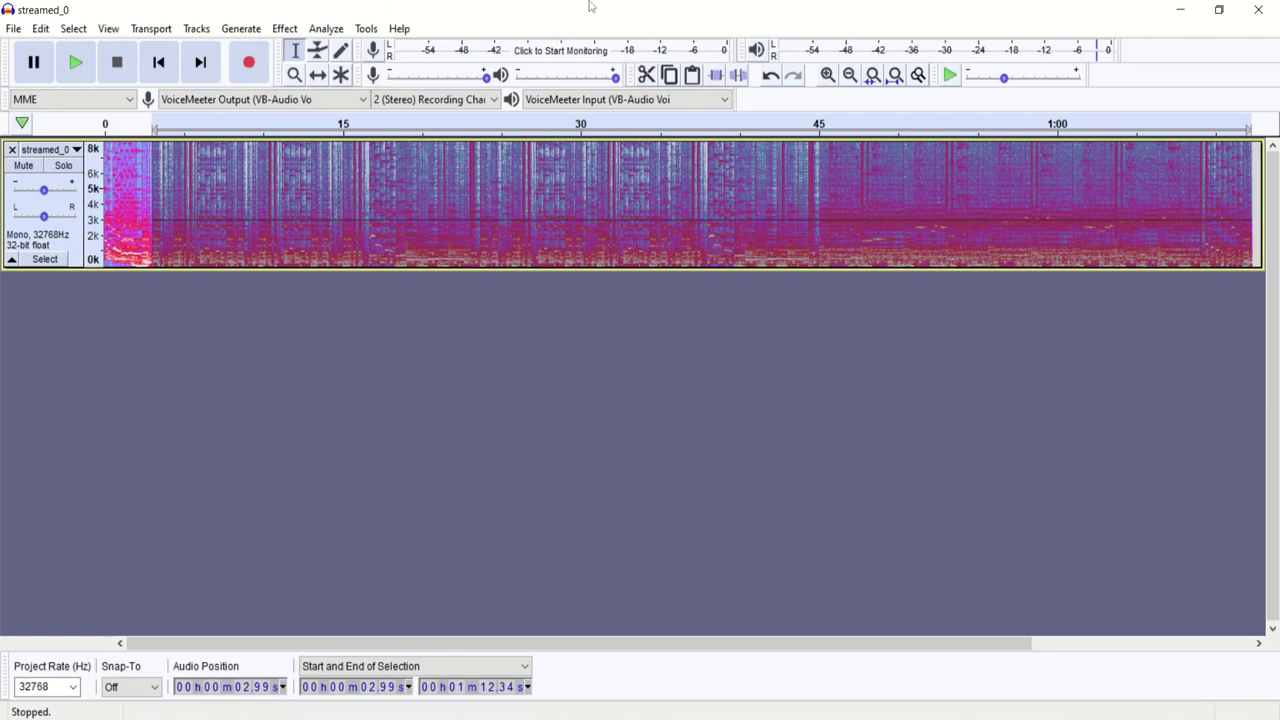
{"action": "key", "text": "space"}
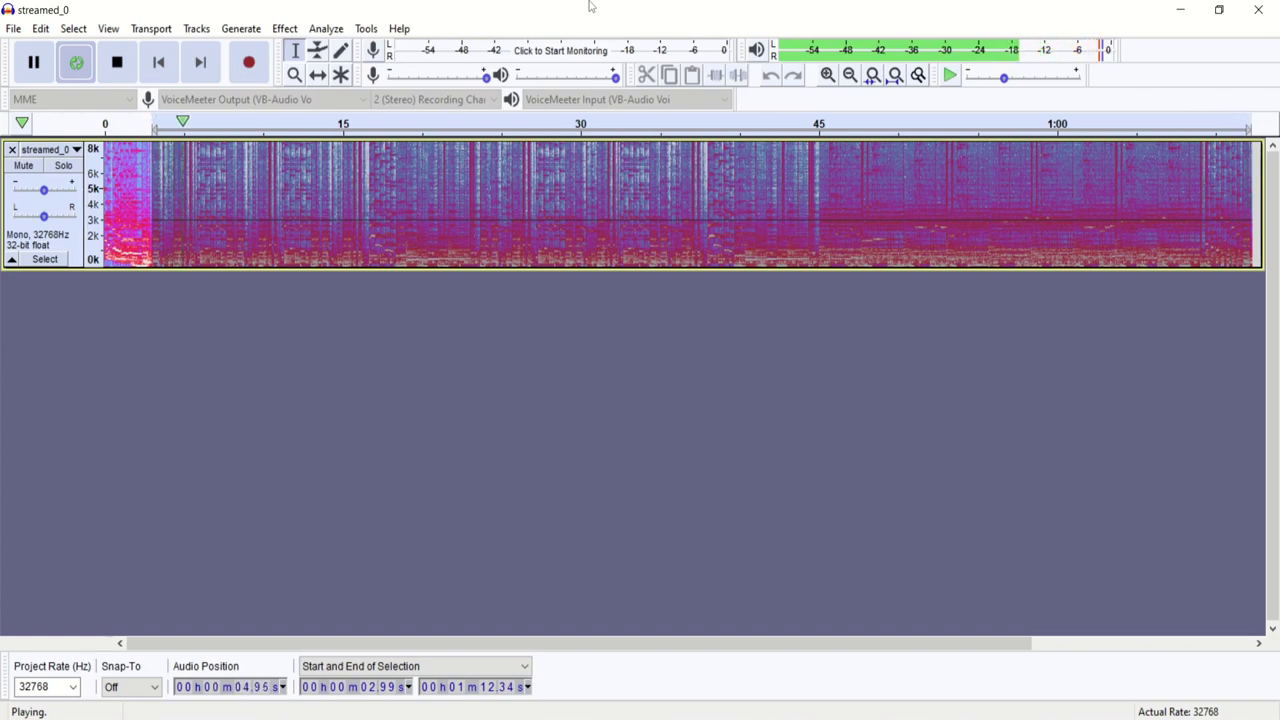
{"action": "key", "text": "p"}
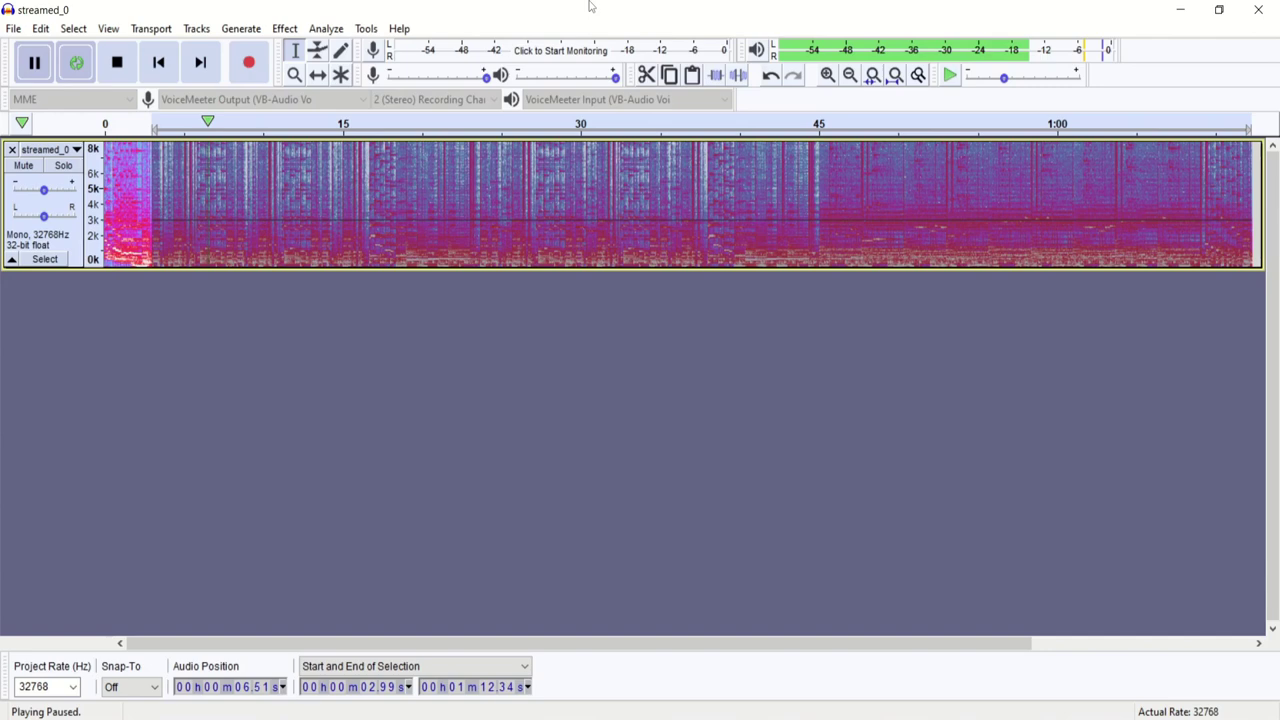
{"action": "key", "text": "space"}
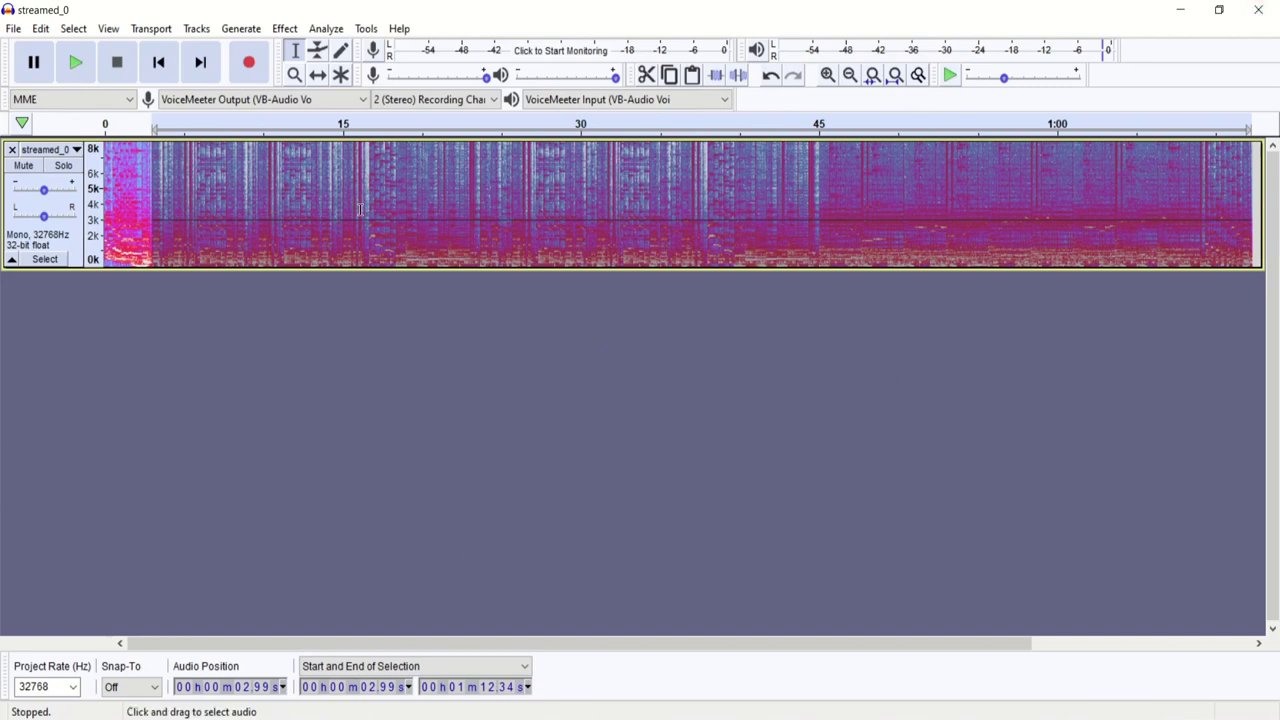
{"action": "left_click", "coordinate": [830, 80]}
{"action": "left_click", "coordinate": [830, 80]}
{"action": "left_click", "coordinate": [830, 80]}
{"action": "left_click", "coordinate": [830, 80]}
{"action": "left_click", "coordinate": [830, 80]}
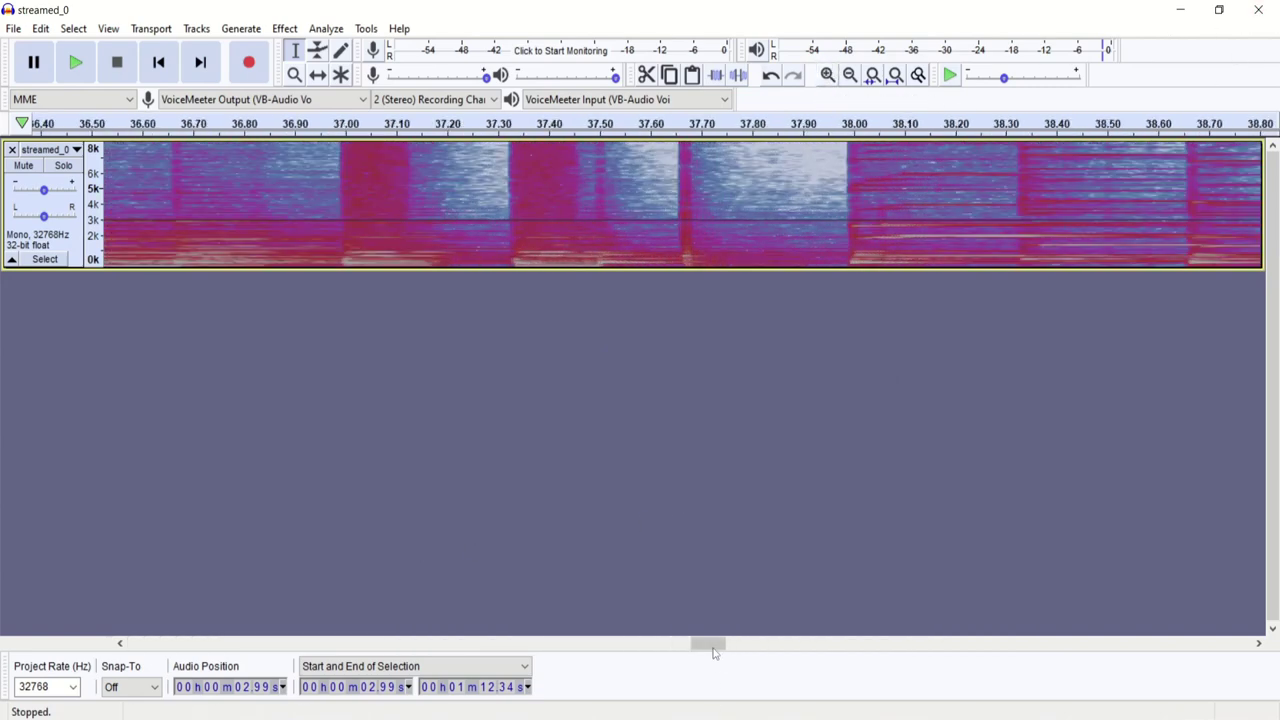
{"action": "left_click_drag", "start_coordinate": [712, 645], "coordinate": [366, 645]}
{"action": "left_click_drag", "start_coordinate": [367, 703], "coordinate": [176, 716]}
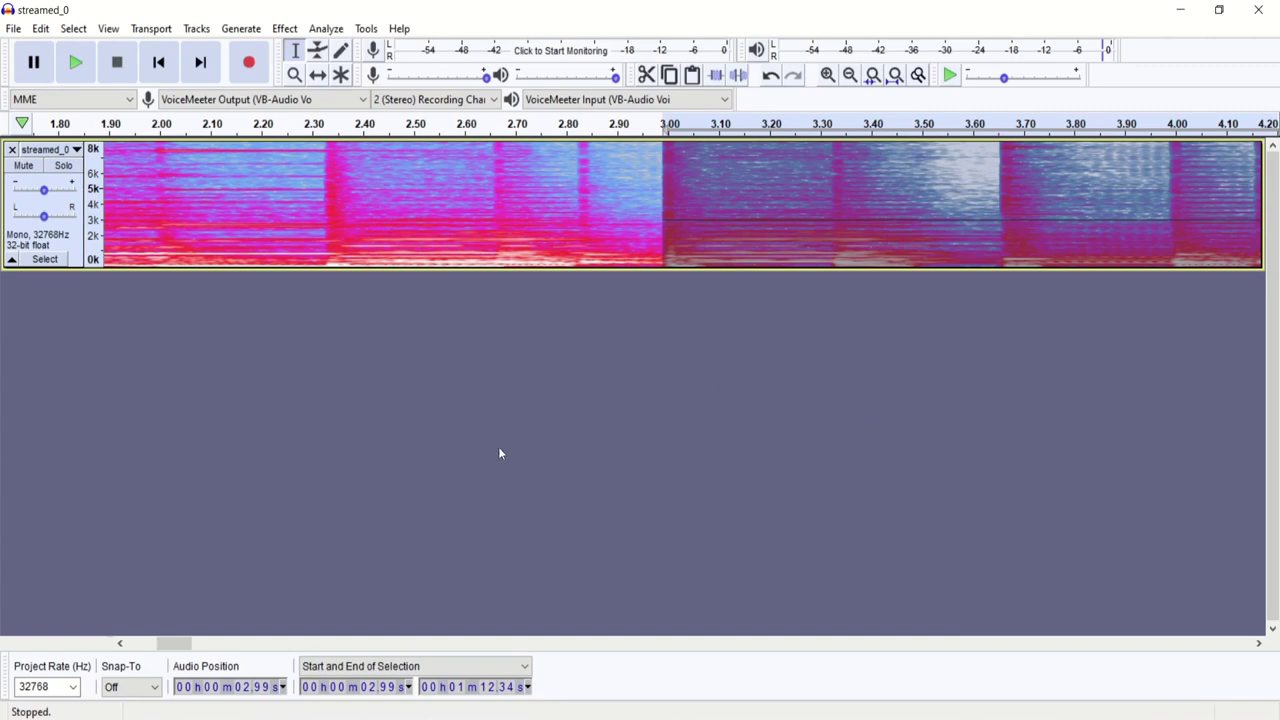
{"action": "double_click", "coordinate": [54, 686]}
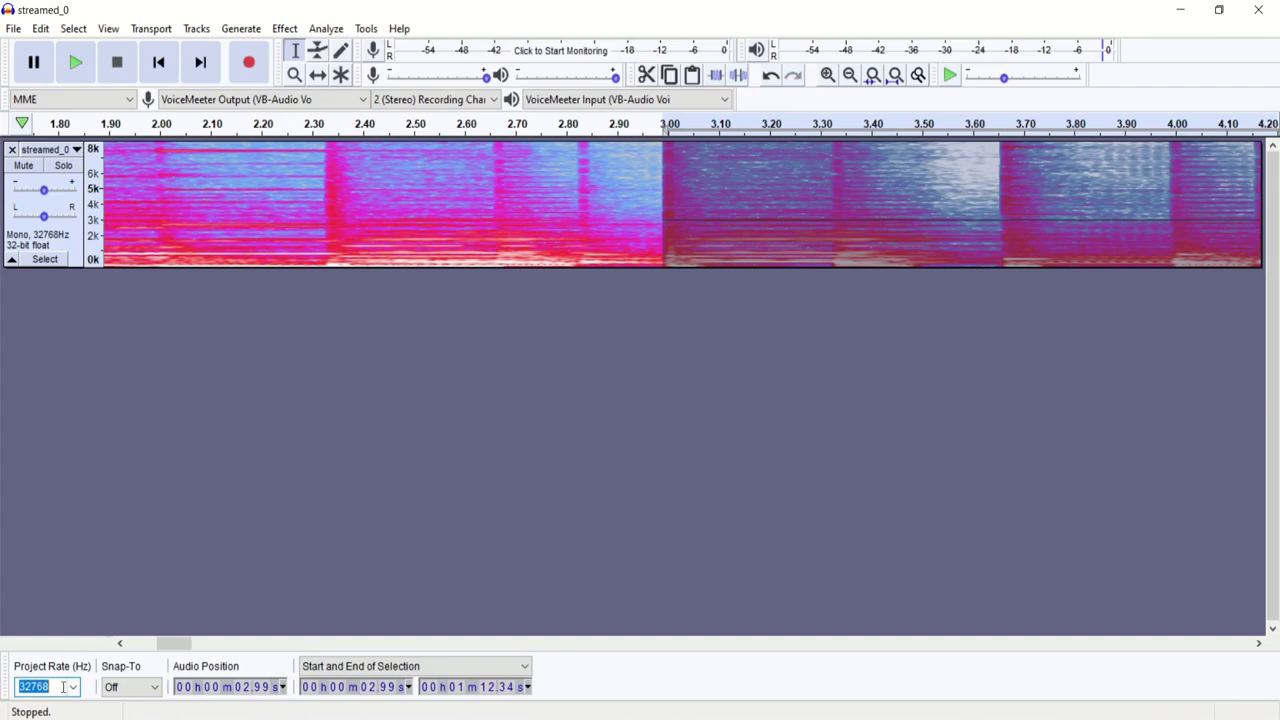
{"action": "left_click_drag", "start_coordinate": [66, 688], "coordinate": [16, 686]}
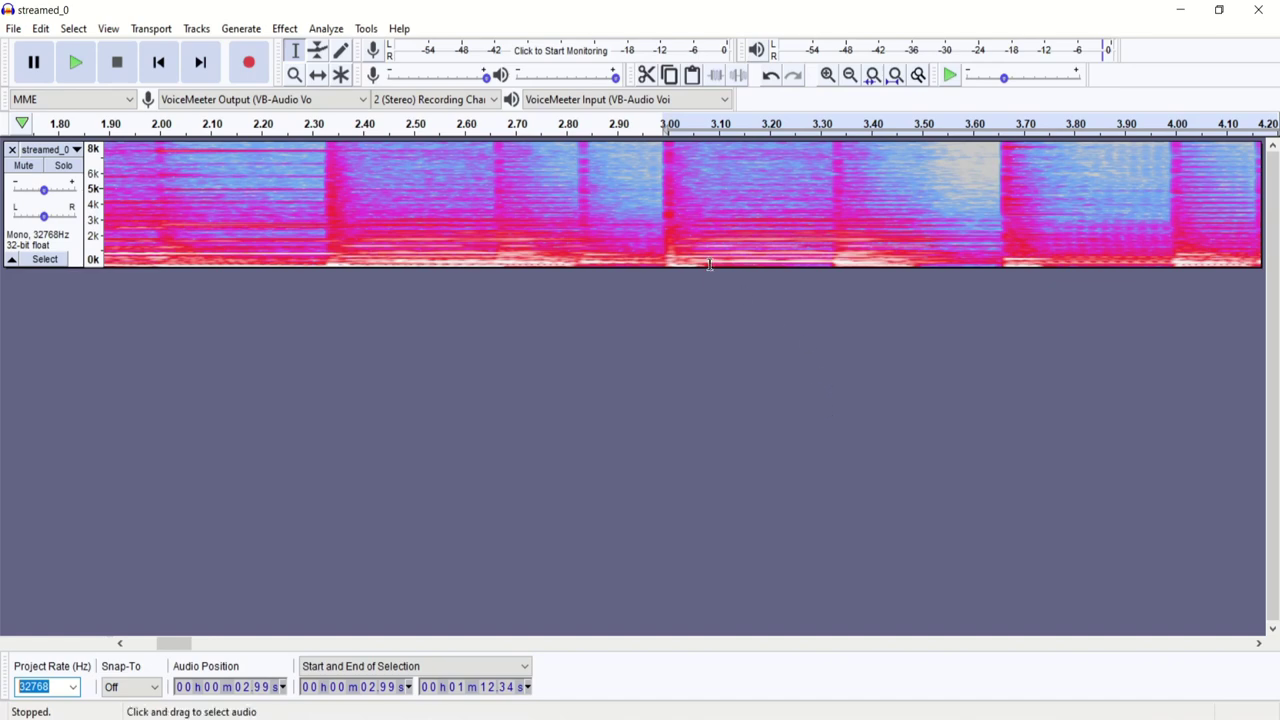
{"action": "left_click", "coordinate": [433, 555]}
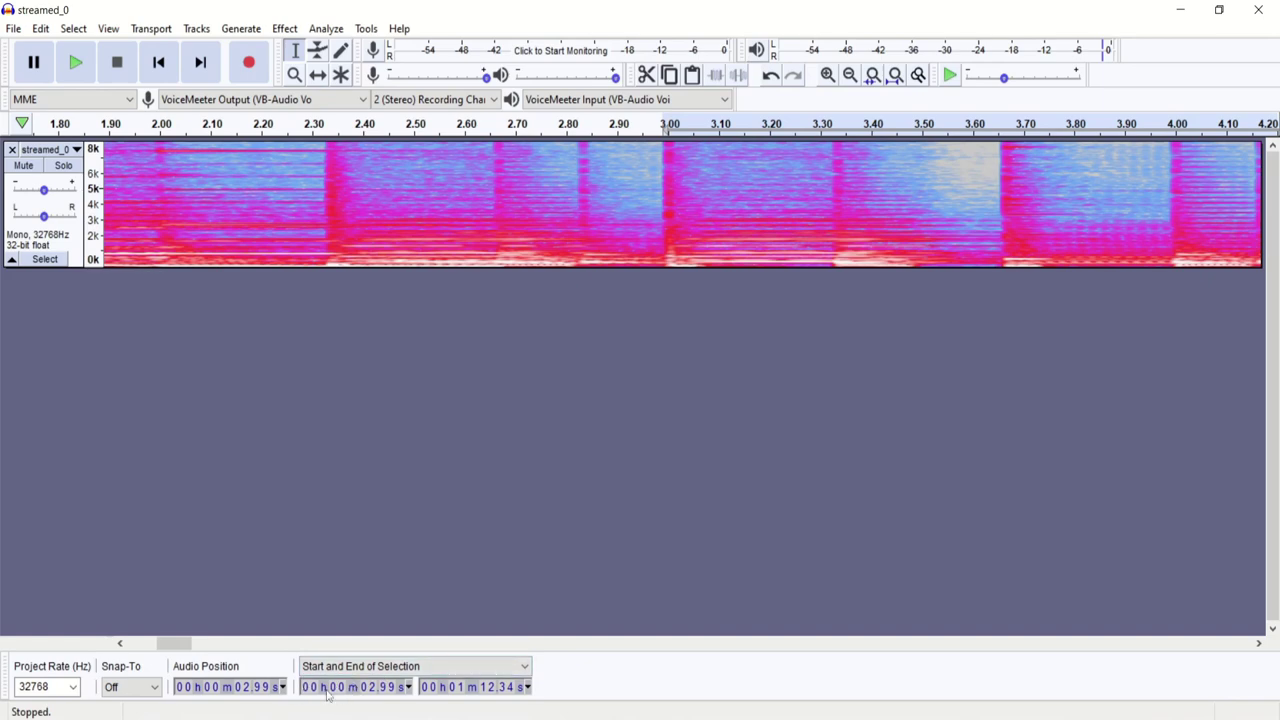
Step: Switch the selection display to samples, showing the loop from 97,986 to 2,370,324
{"action": "right_click", "coordinate": [385, 696]}
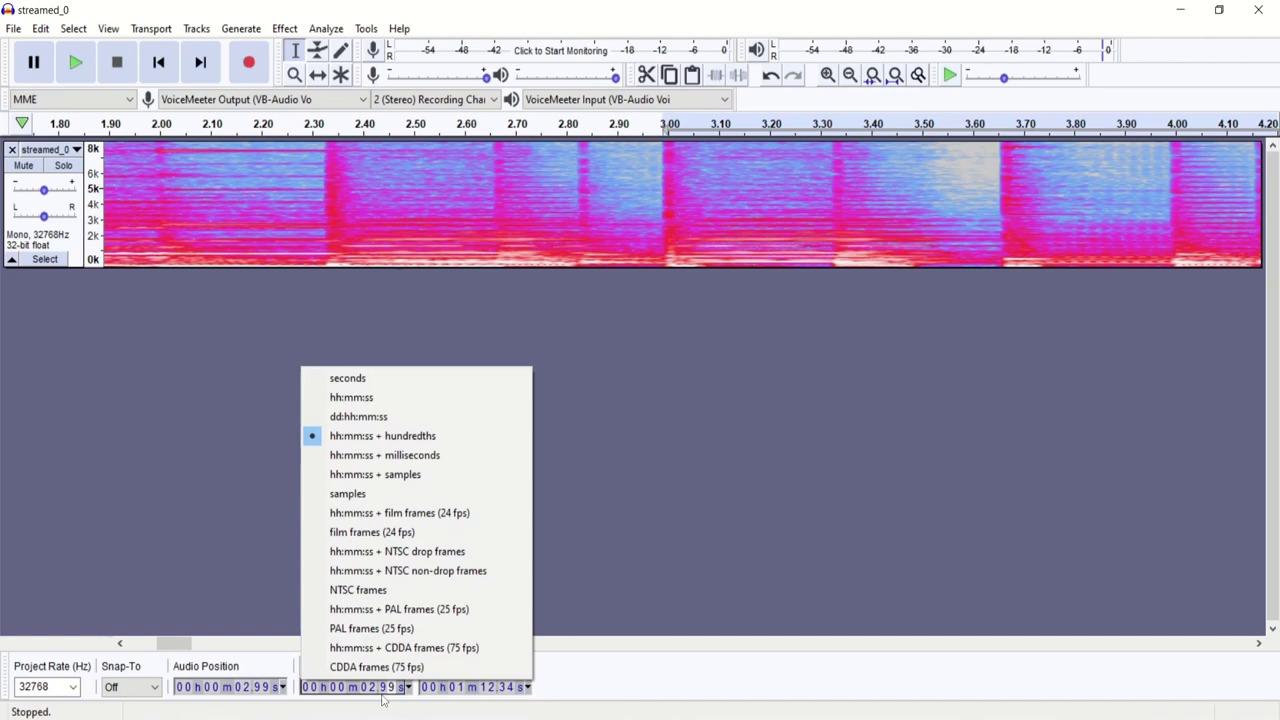
{"action": "left_click", "coordinate": [370, 500]}
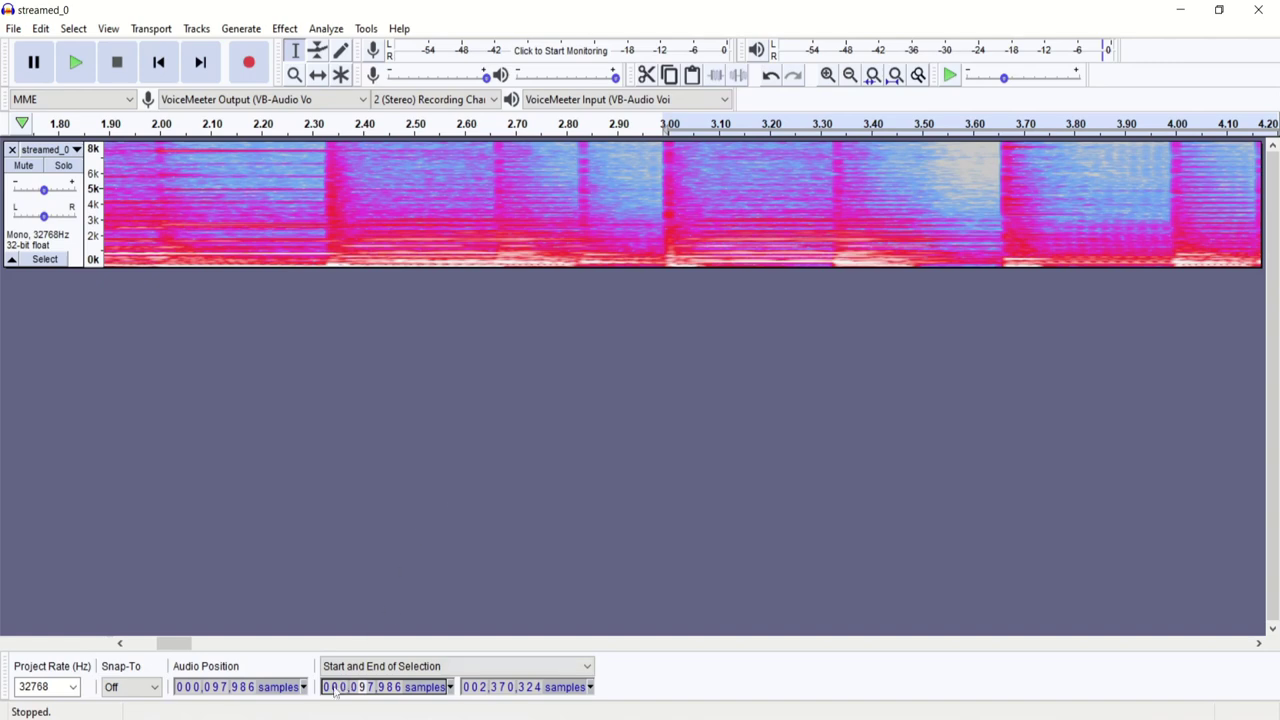
Step: Record the loop start 97986 in a new Notepad++ note, then play from it in Audacity
{"action": "left_click", "coordinate": [389, 687]}
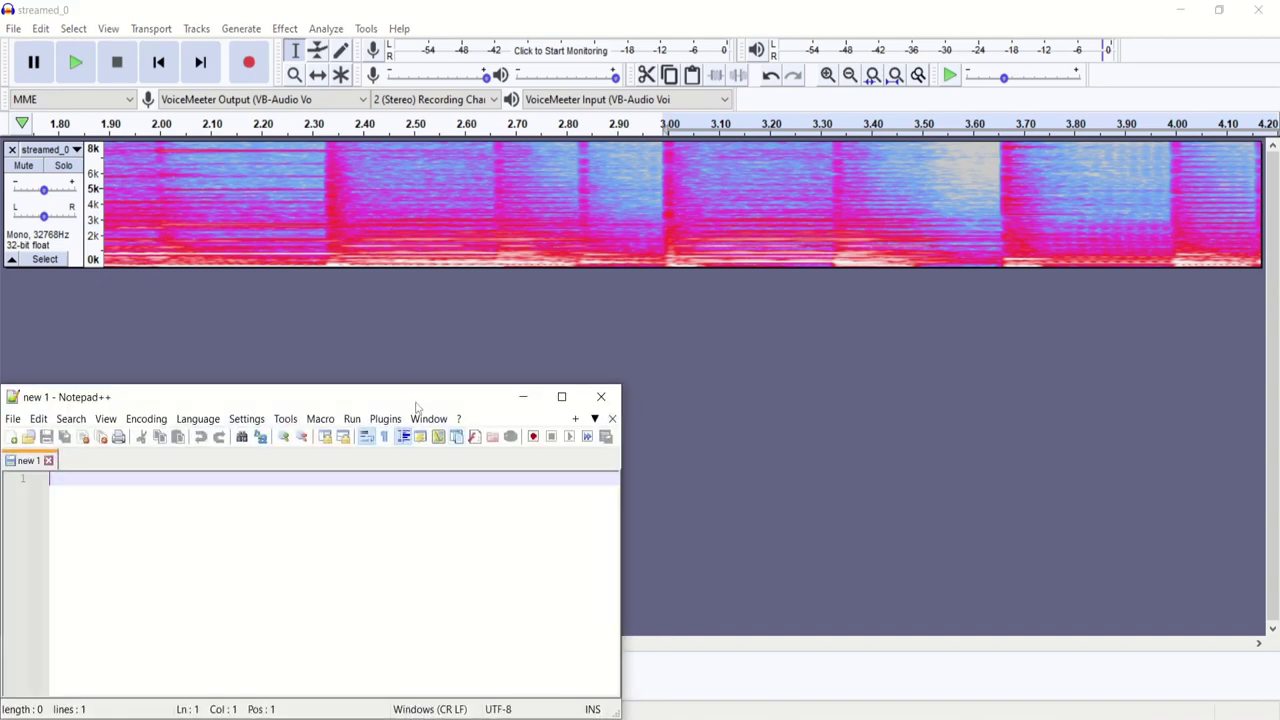
{"action": "left_click_drag", "start_coordinate": [423, 400], "coordinate": [420, 299]}
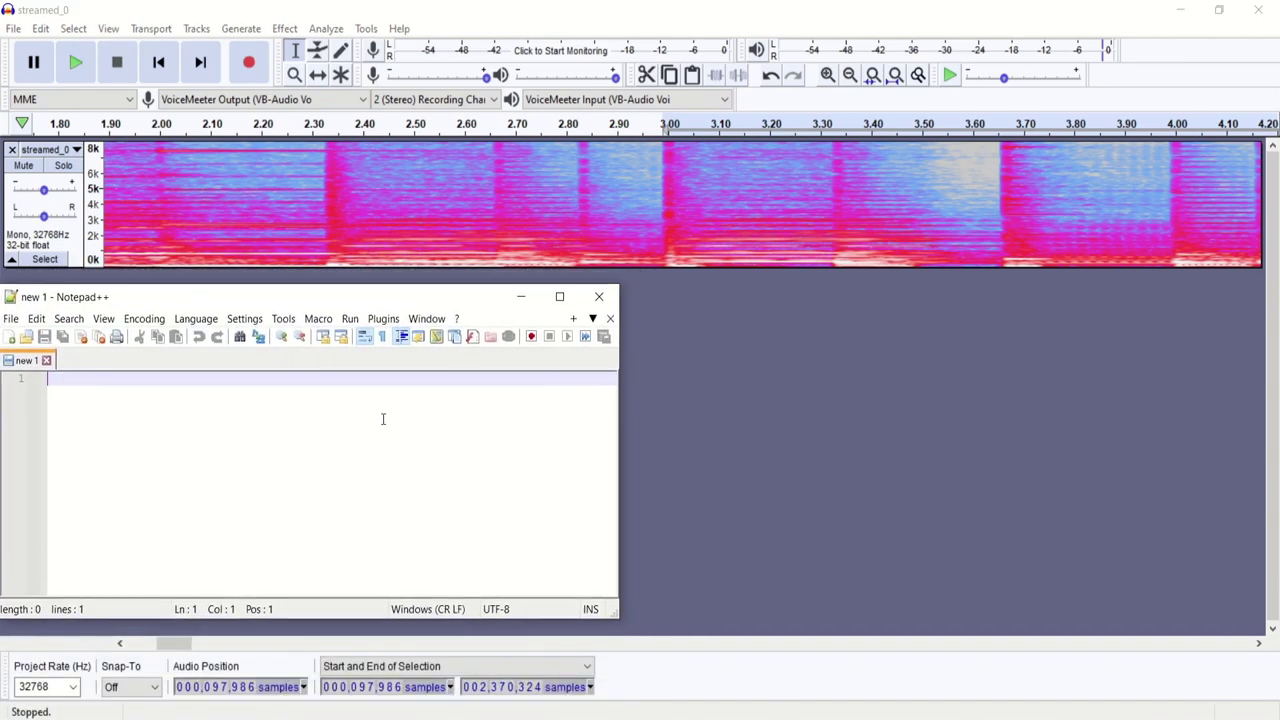
{"action": "type", "text": "97"}
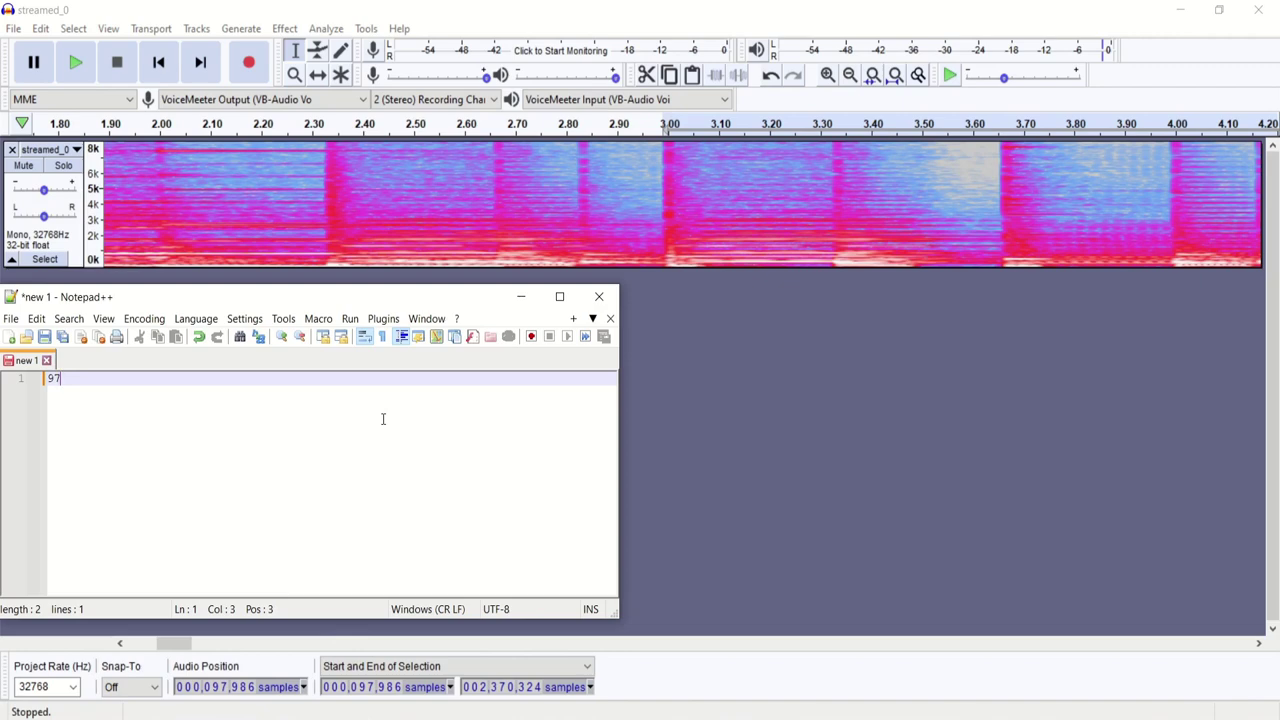
{"action": "type", "text": "986"}
{"action": "left_click", "coordinate": [520, 296]}
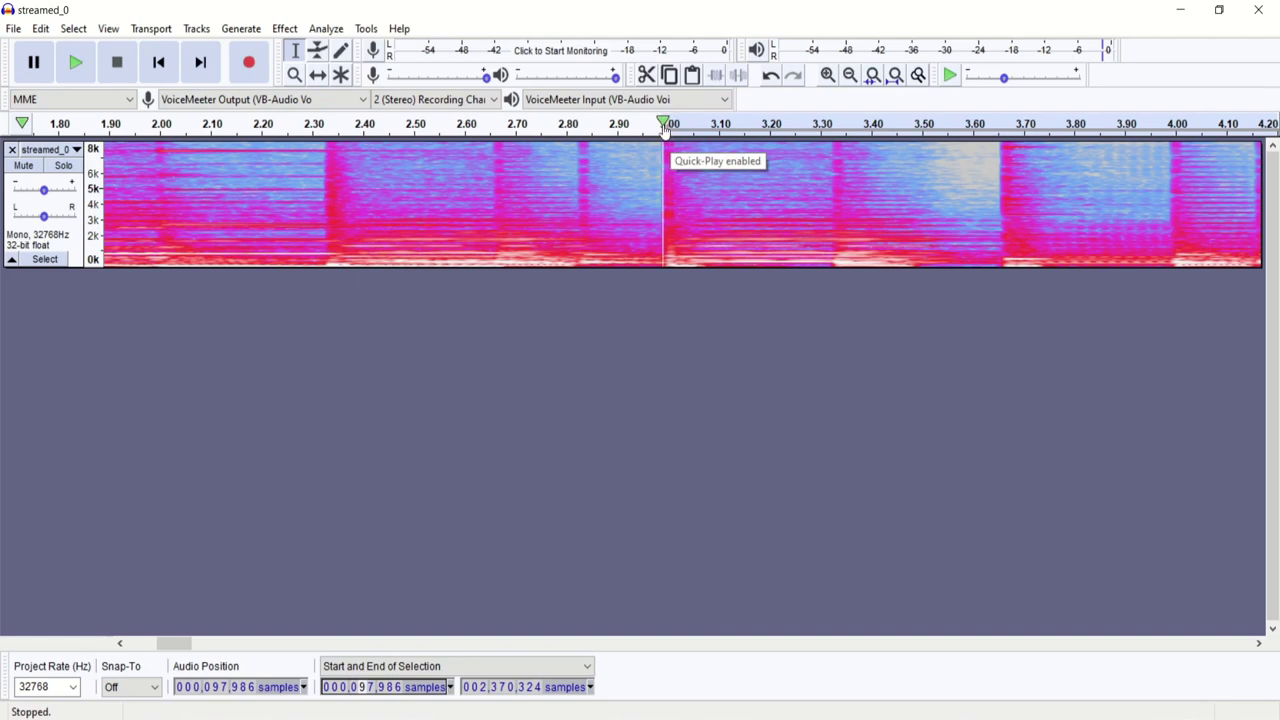
{"action": "key", "text": "space"}
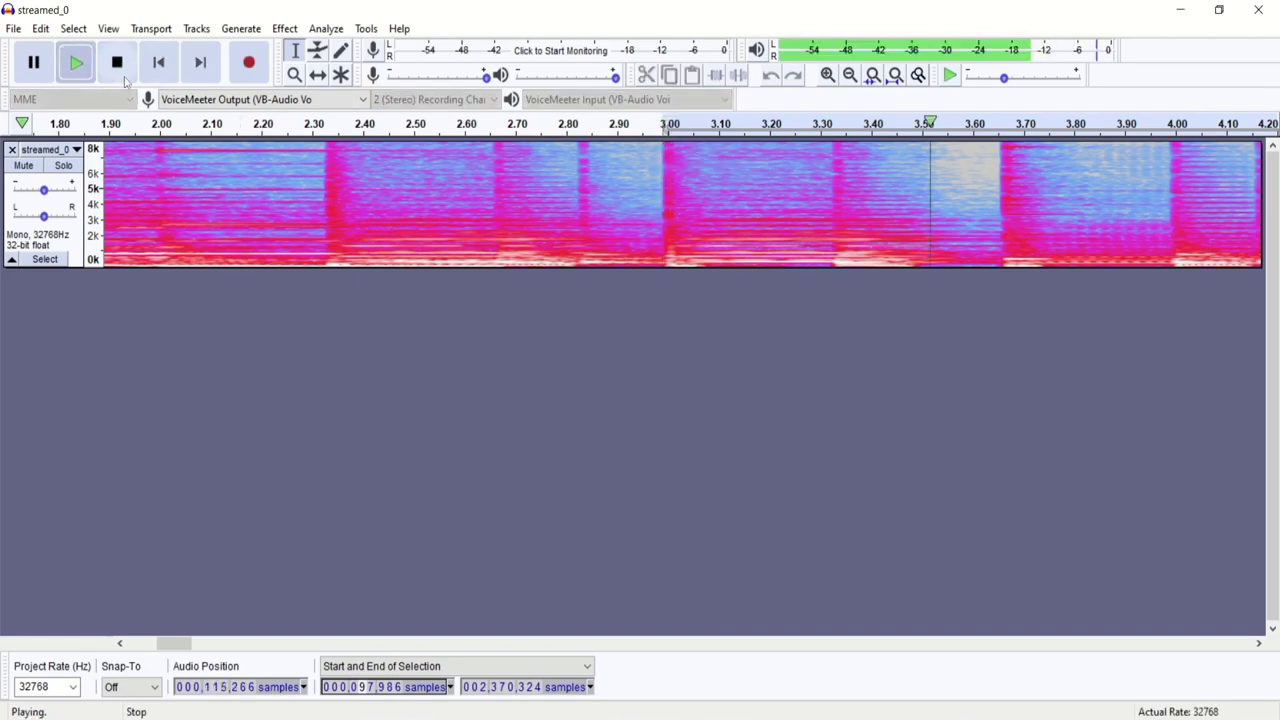
{"action": "left_click", "coordinate": [125, 75]}
Step: Export the full trimmed track as WAV over the existing streamed_0.wav
{"action": "left_click", "coordinate": [683, 200]}
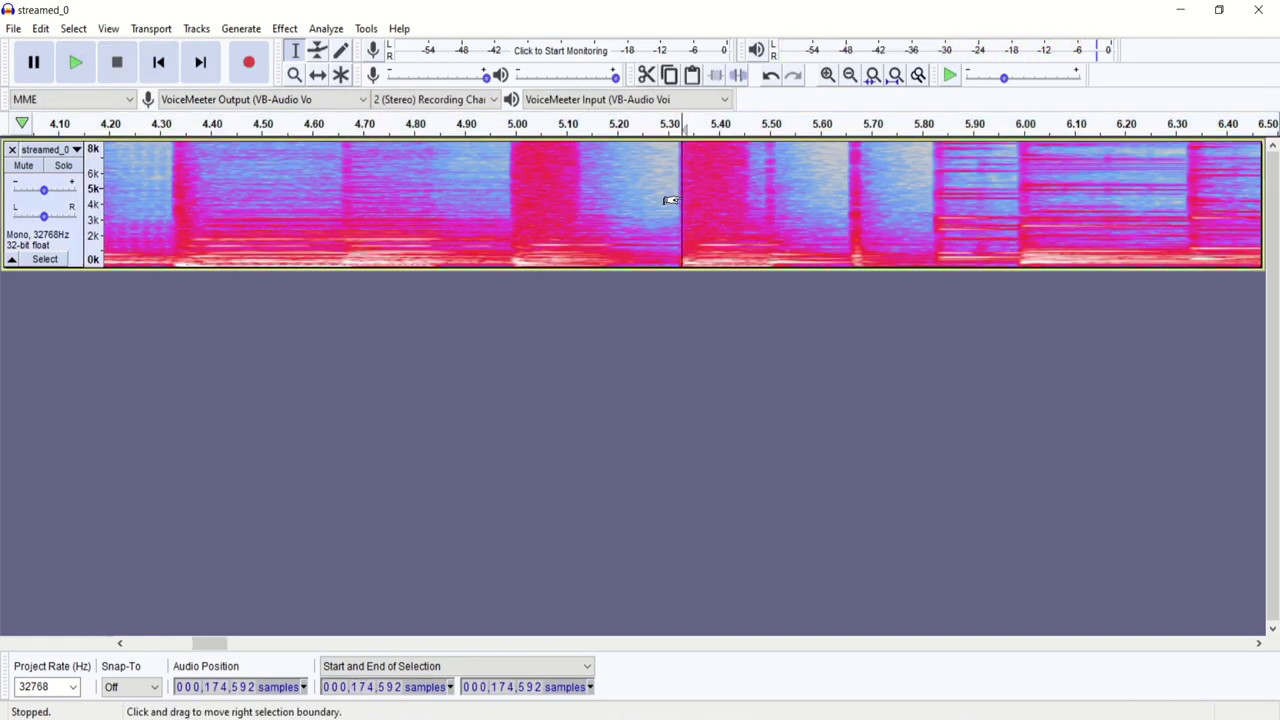
{"action": "left_click", "coordinate": [896, 82]}
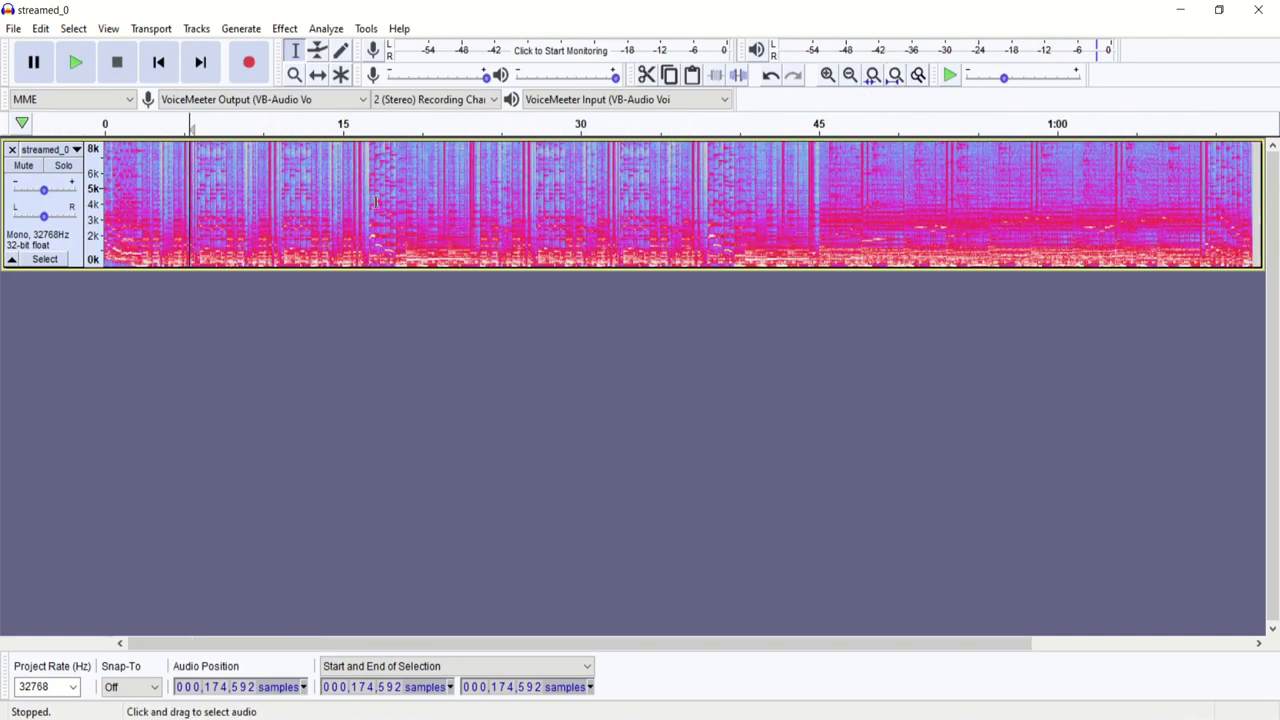
{"action": "left_click", "coordinate": [105, 212]}
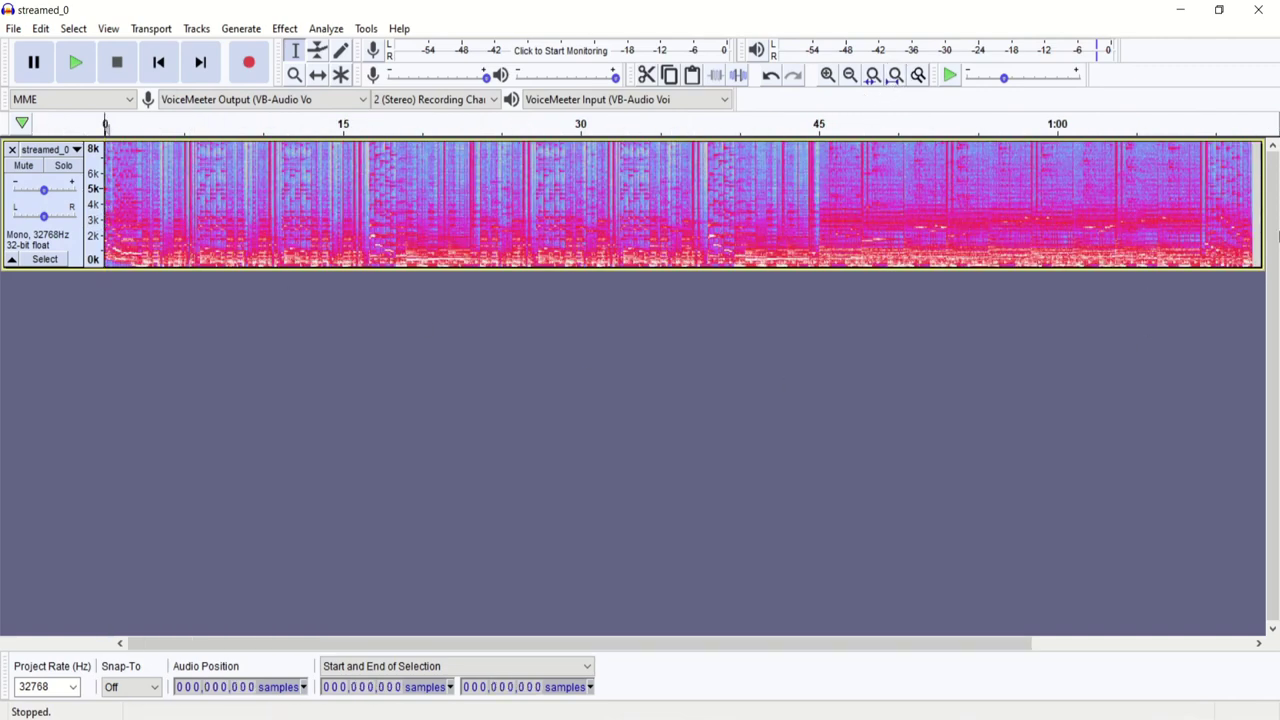
{"action": "left_click", "coordinate": [17, 32]}
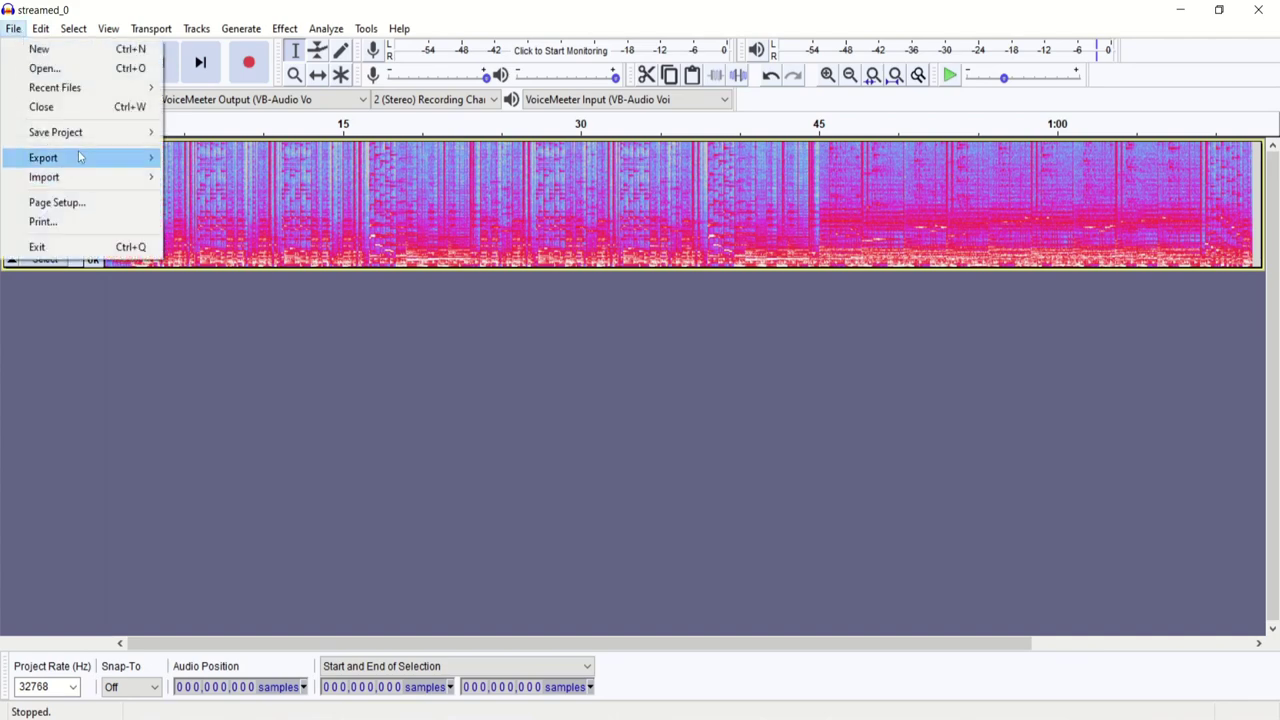
{"action": "mouse_move", "coordinate": [60, 157]}
{"action": "left_click", "coordinate": [212, 184]}
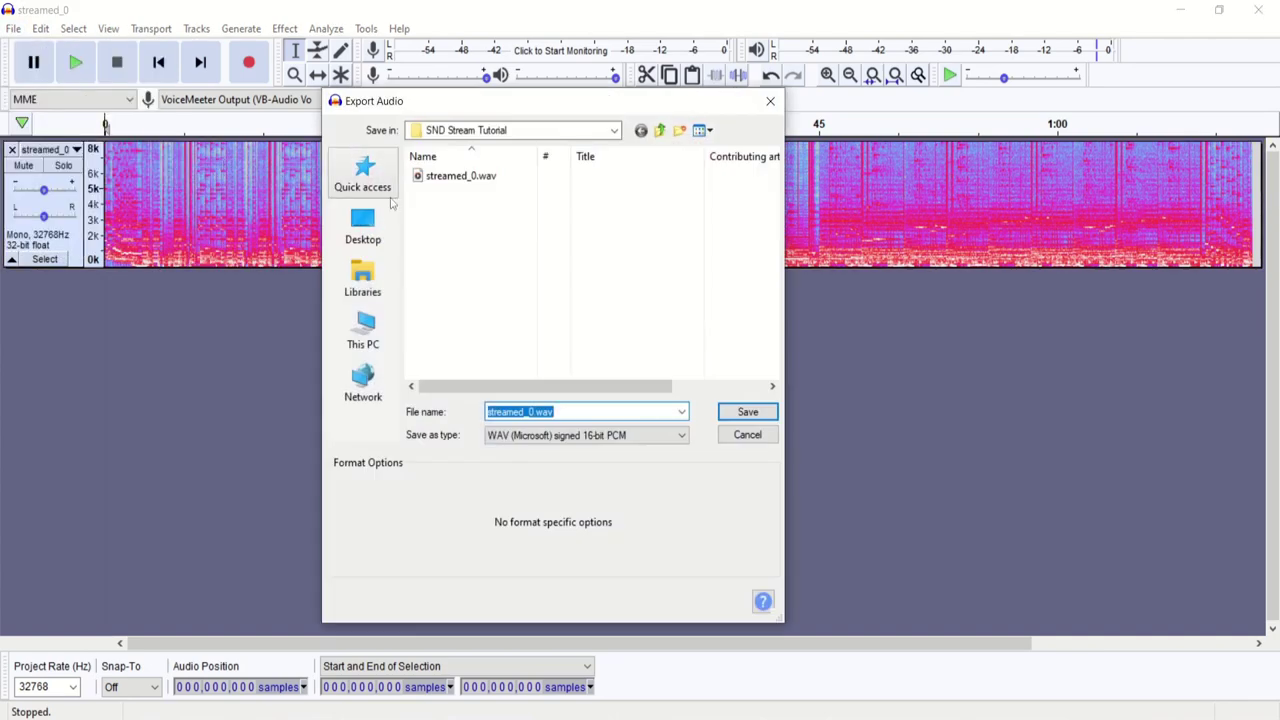
{"action": "key", "text": "Return"}
{"action": "left_click", "coordinate": [766, 368]}
{"action": "left_click", "coordinate": [705, 518]}
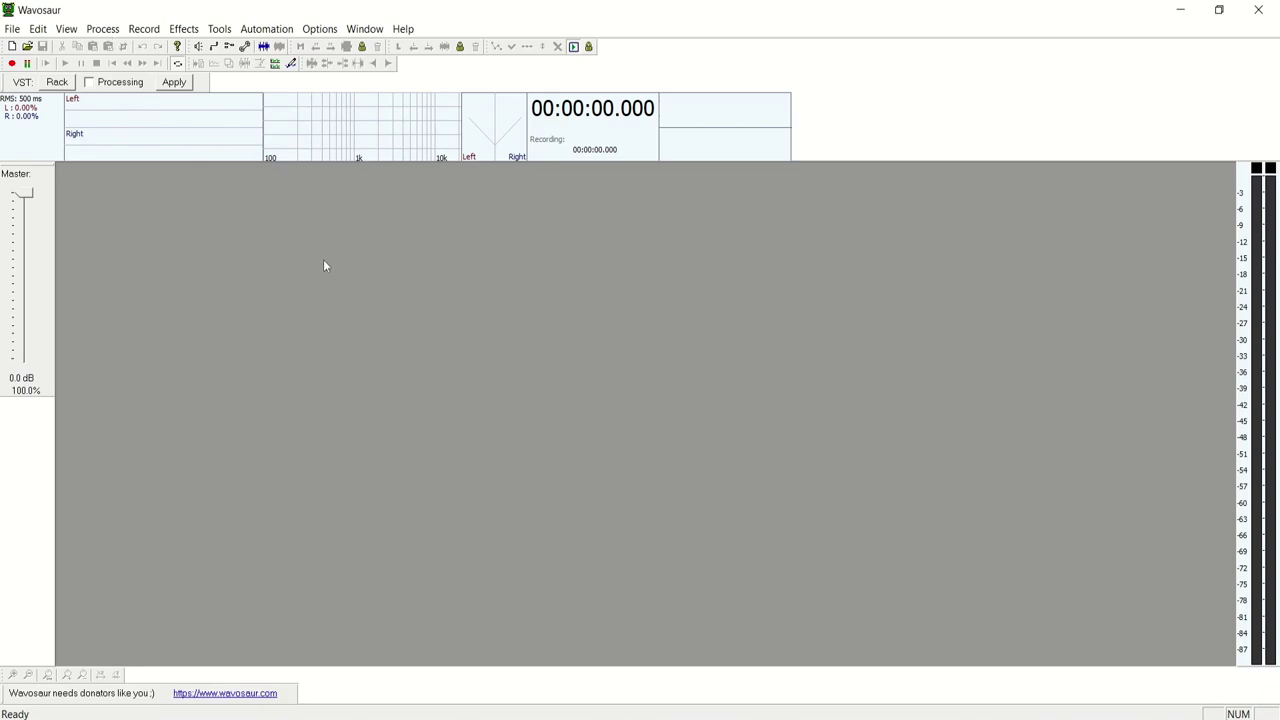
Step: Open streamed_0.wav, maximize its waveform window, and briefly play it from the start
{"action": "left_click", "coordinate": [12, 28]}
{"action": "left_click", "coordinate": [36, 64]}
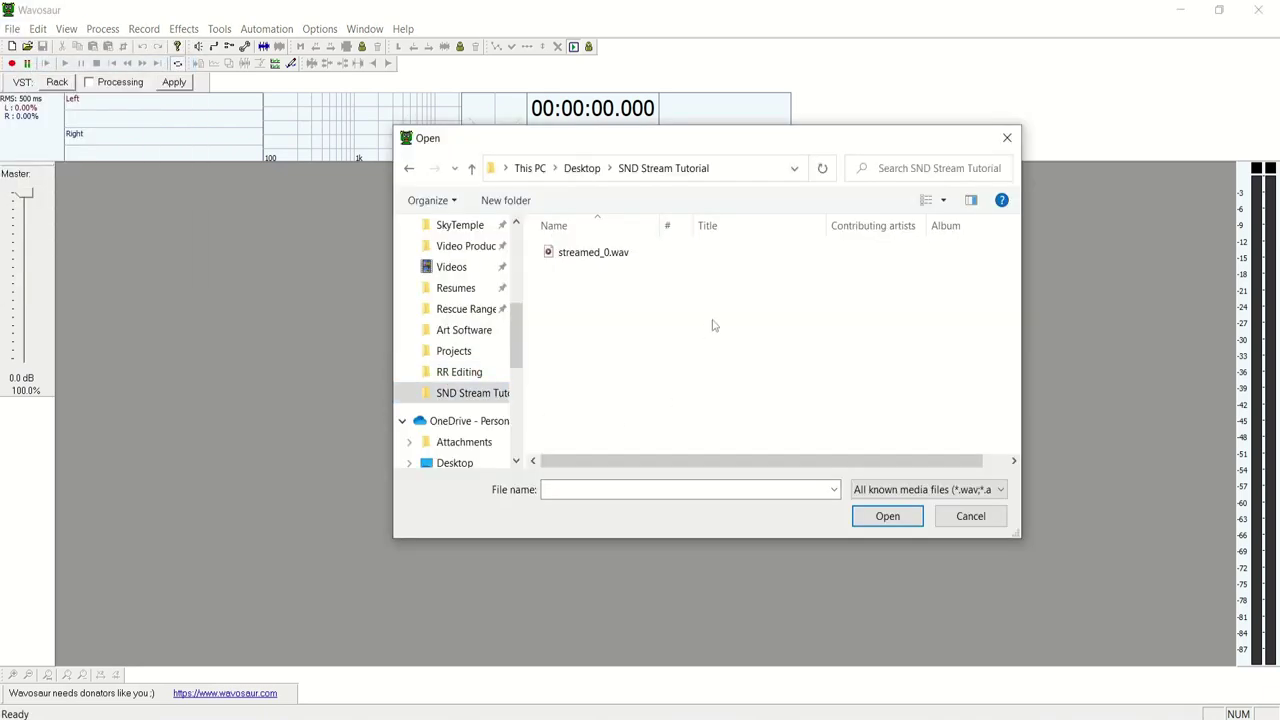
{"action": "left_click", "coordinate": [678, 252]}
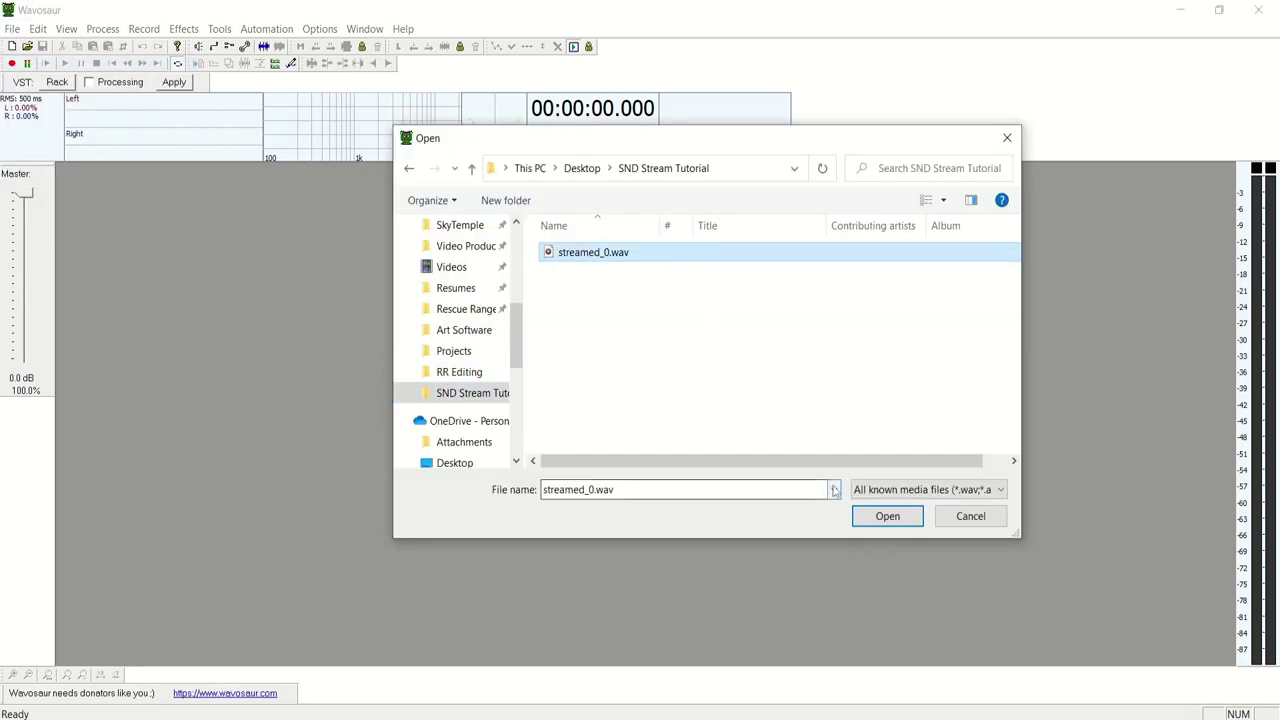
{"action": "left_click", "coordinate": [884, 515]}
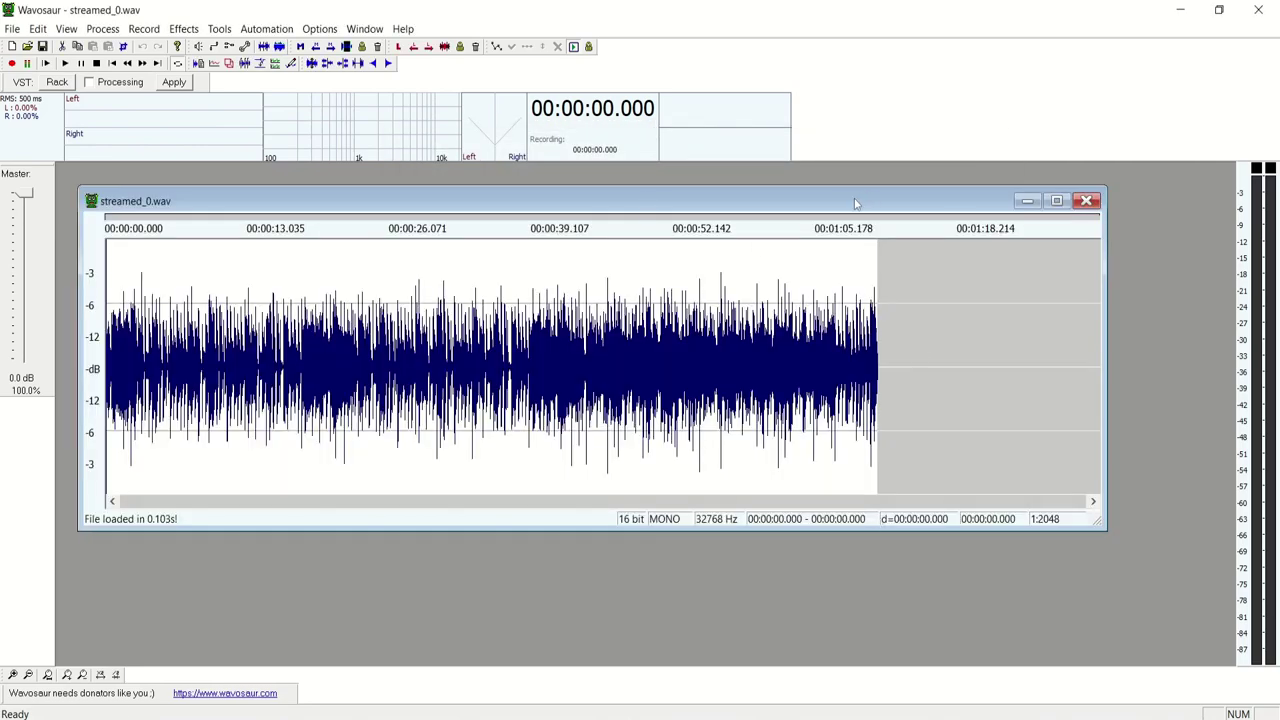
{"action": "double_click", "coordinate": [603, 202]}
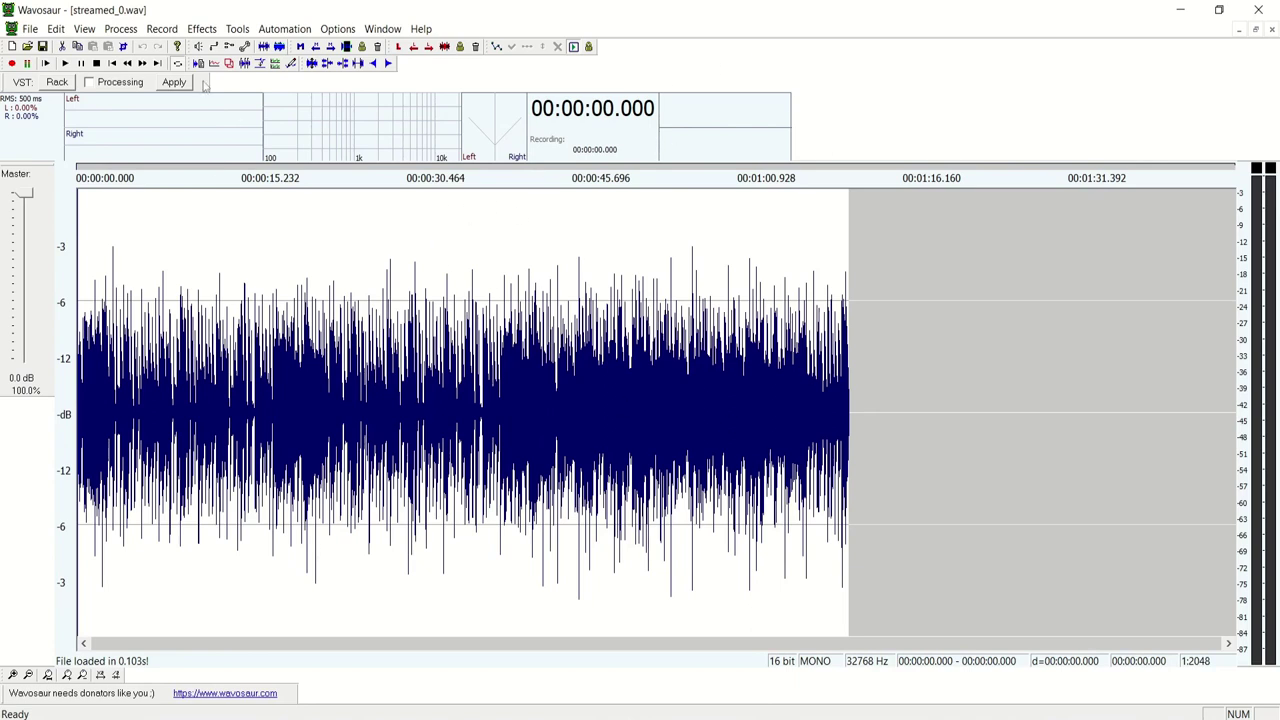
{"action": "left_click", "coordinate": [64, 63]}
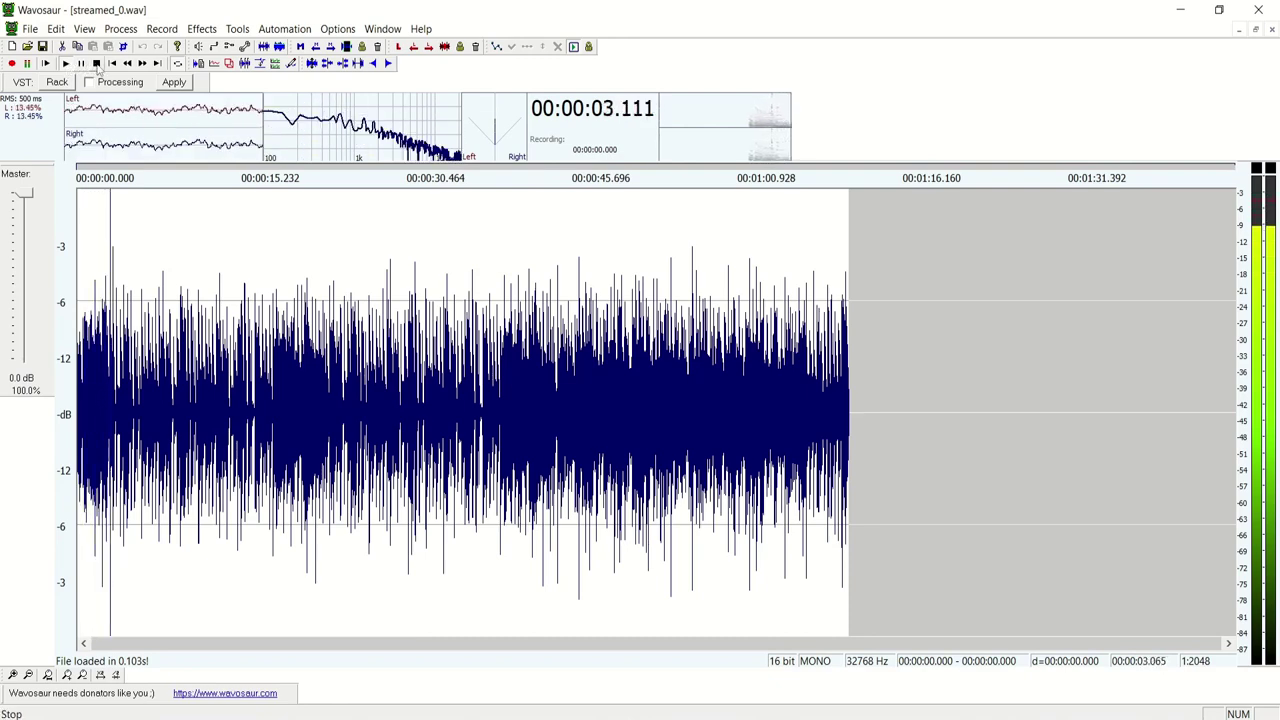
{"action": "left_click", "coordinate": [96, 63]}
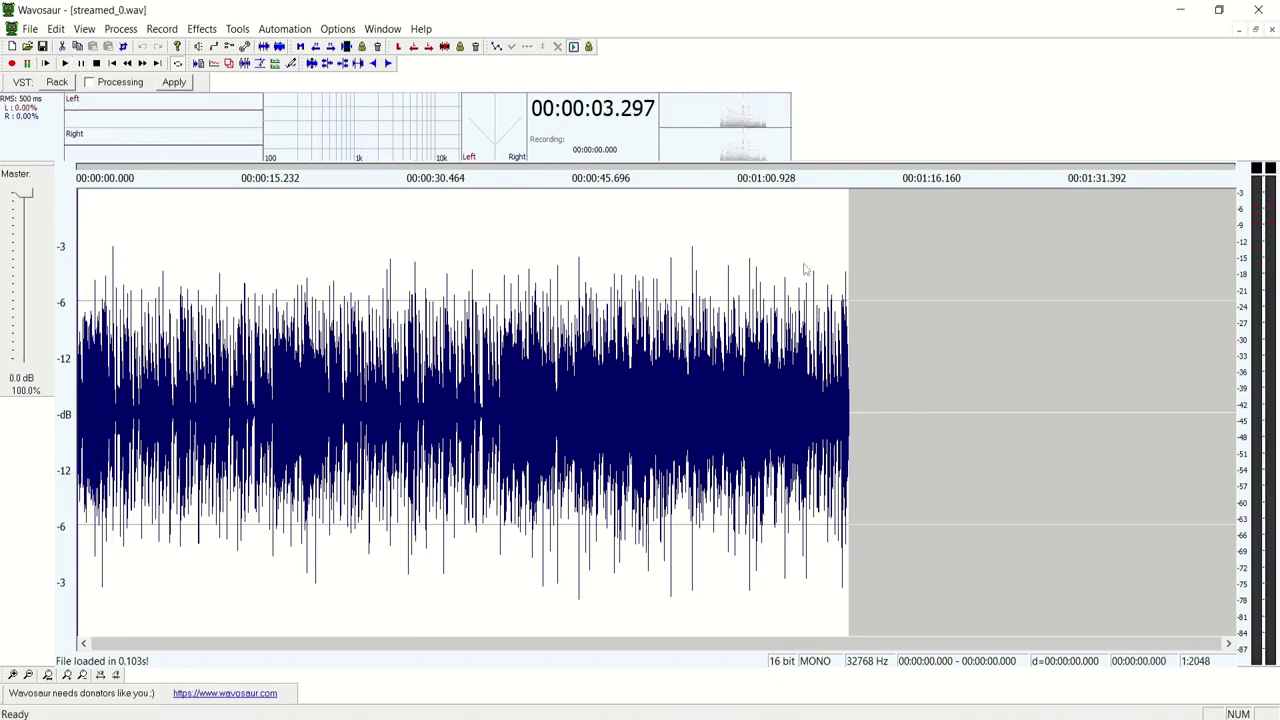
Step: Create loop markers spanning all of streamed_0.wav and look through the Tools menu for loop settings
{"action": "left_click", "coordinate": [399, 48]}
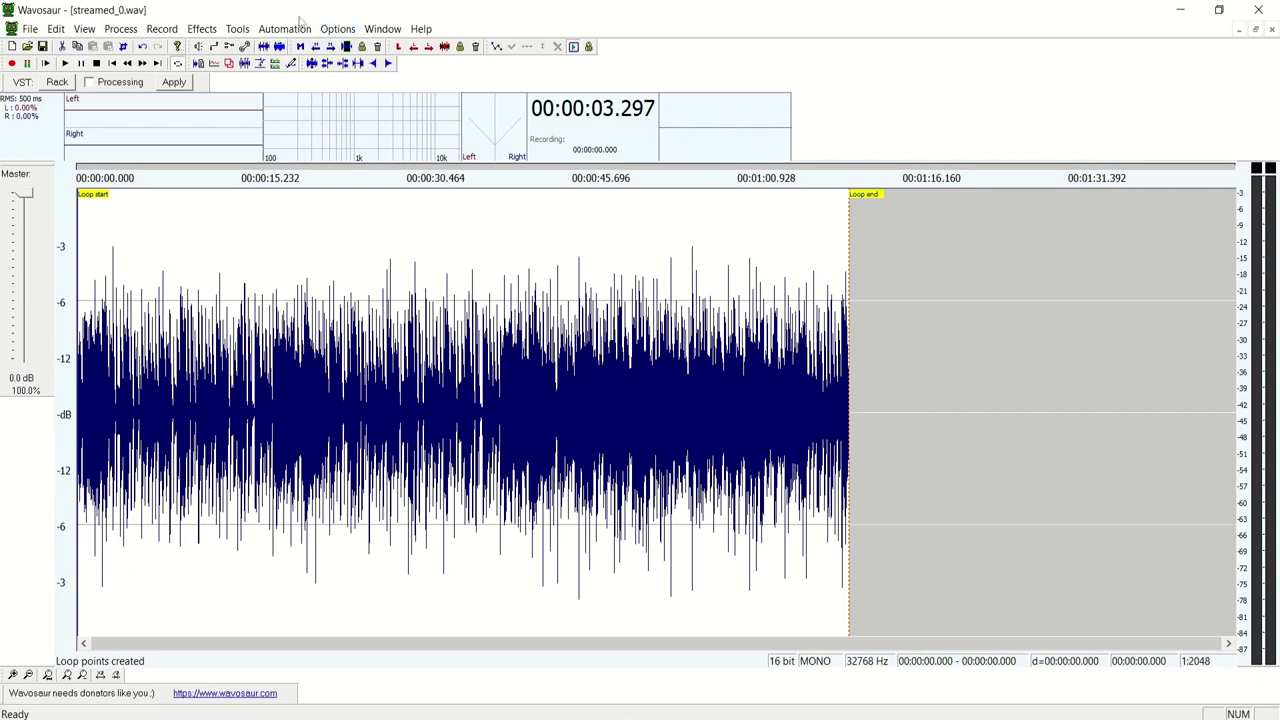
{"action": "left_click", "coordinate": [241, 32]}
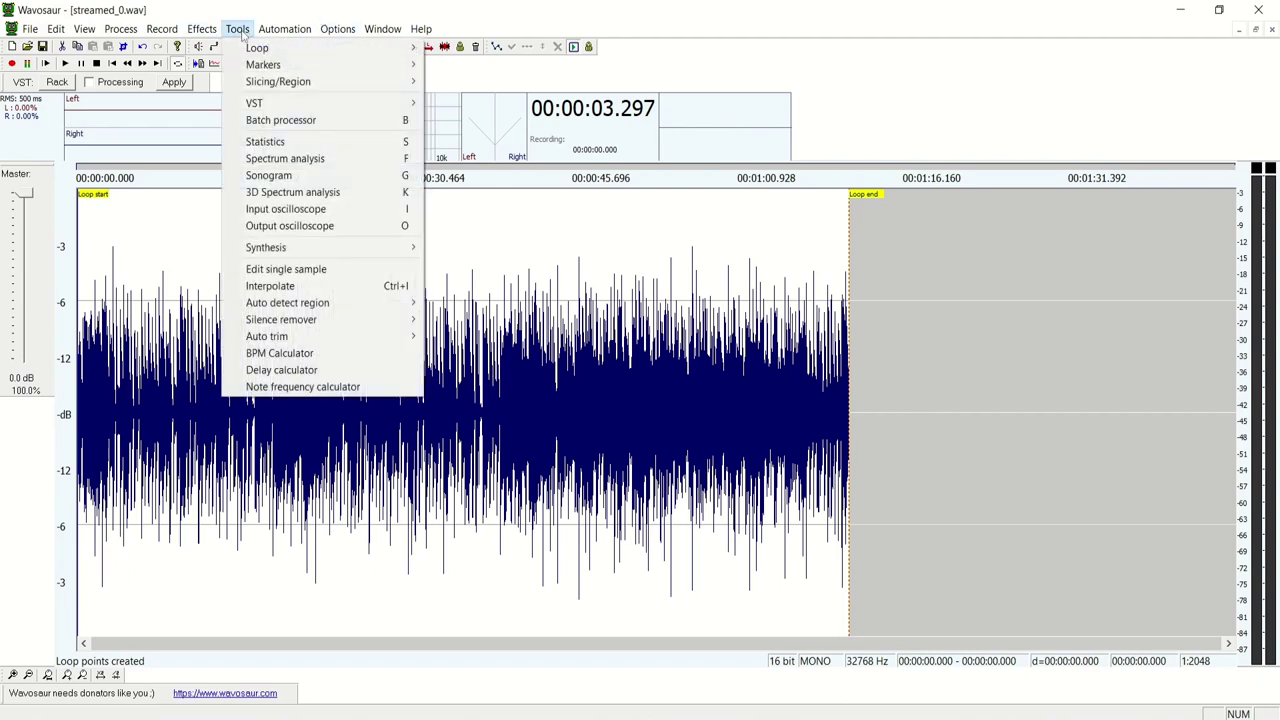
{"action": "mouse_move", "coordinate": [249, 50]}
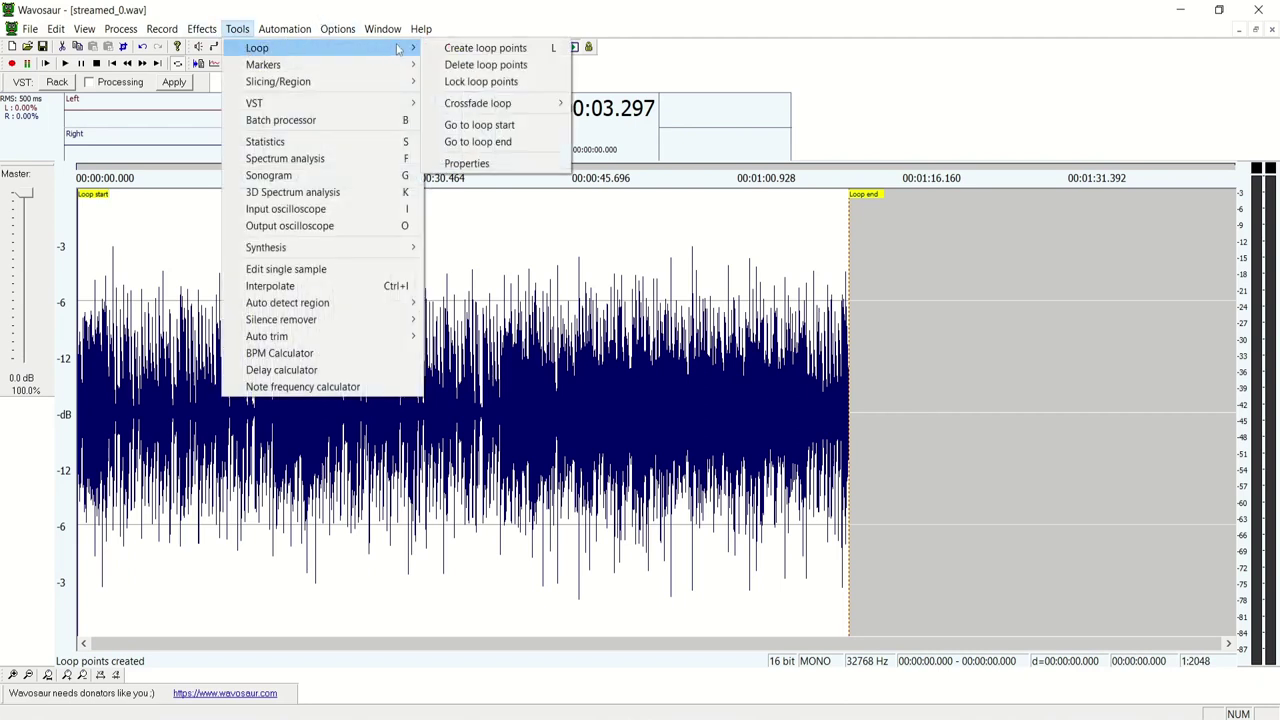
Step: Open the loop point properties and inspect the start value 0 and the end value
{"action": "left_click", "coordinate": [515, 164]}
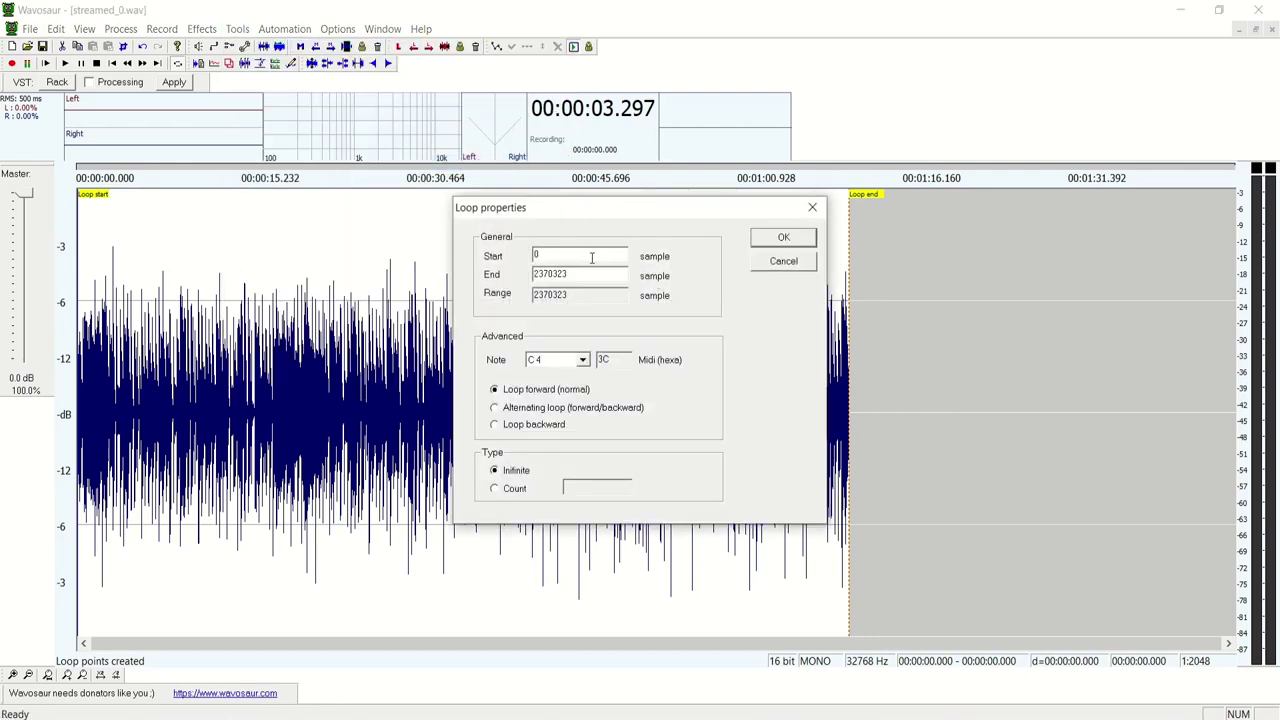
{"action": "left_click_drag", "start_coordinate": [582, 273], "coordinate": [474, 262]}
{"action": "left_click", "coordinate": [580, 278]}
{"action": "left_click_drag", "start_coordinate": [577, 278], "coordinate": [491, 287]}
{"action": "left_click_drag", "start_coordinate": [552, 254], "coordinate": [516, 256]}
{"action": "left_click_drag", "start_coordinate": [579, 273], "coordinate": [495, 280]}
{"action": "left_click", "coordinate": [600, 249]}
Step: Copy 97986 from the Notepad++ note into the loop Start field and apply it
{"action": "left_click", "coordinate": [713, 717]}
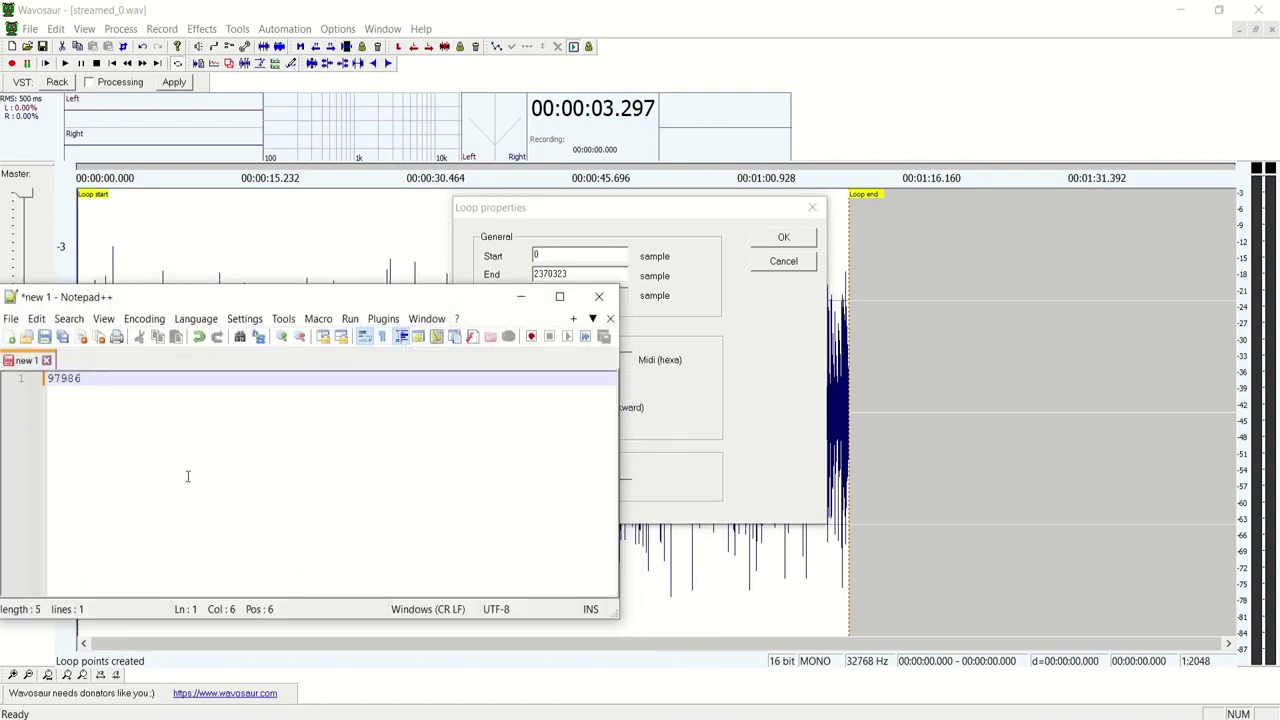
{"action": "left_click_drag", "start_coordinate": [104, 409], "coordinate": [8, 369]}
{"action": "key", "text": "ctrl+c"}
{"action": "left_click", "coordinate": [556, 284]}
{"action": "key", "text": "ctrl+v"}
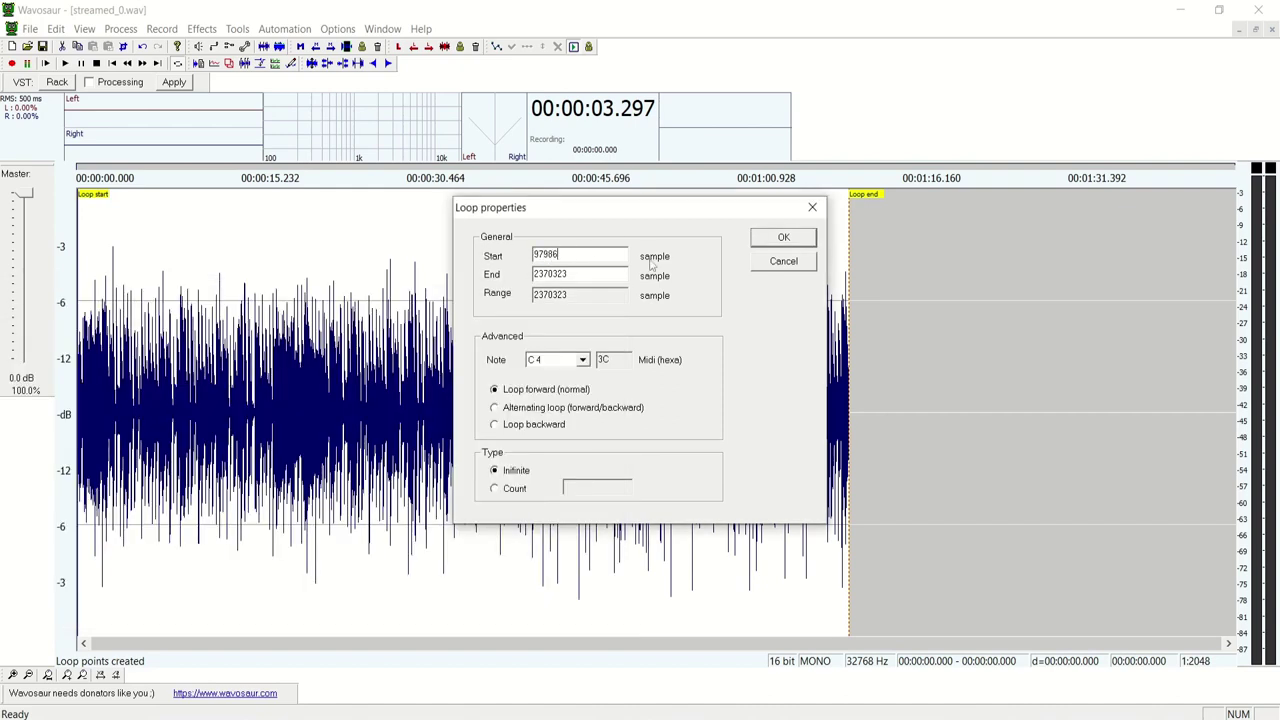
{"action": "left_click", "coordinate": [797, 241]}
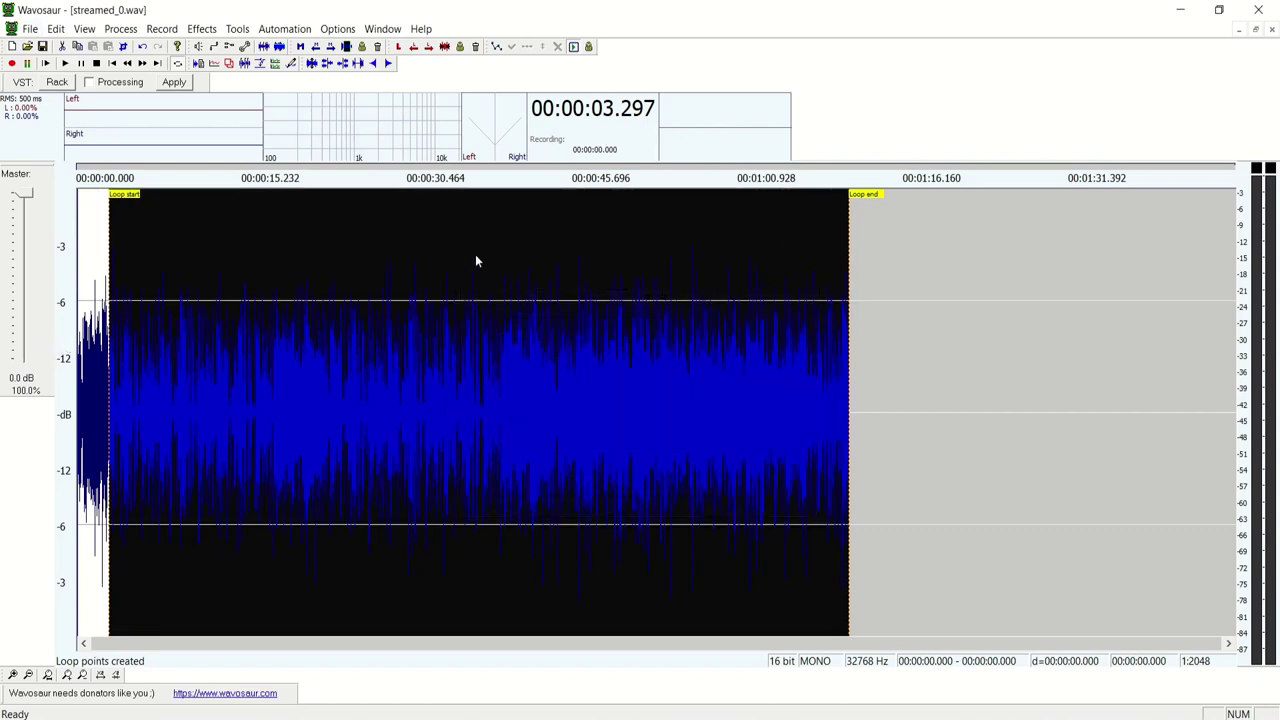
{"action": "left_click", "coordinate": [65, 63]}
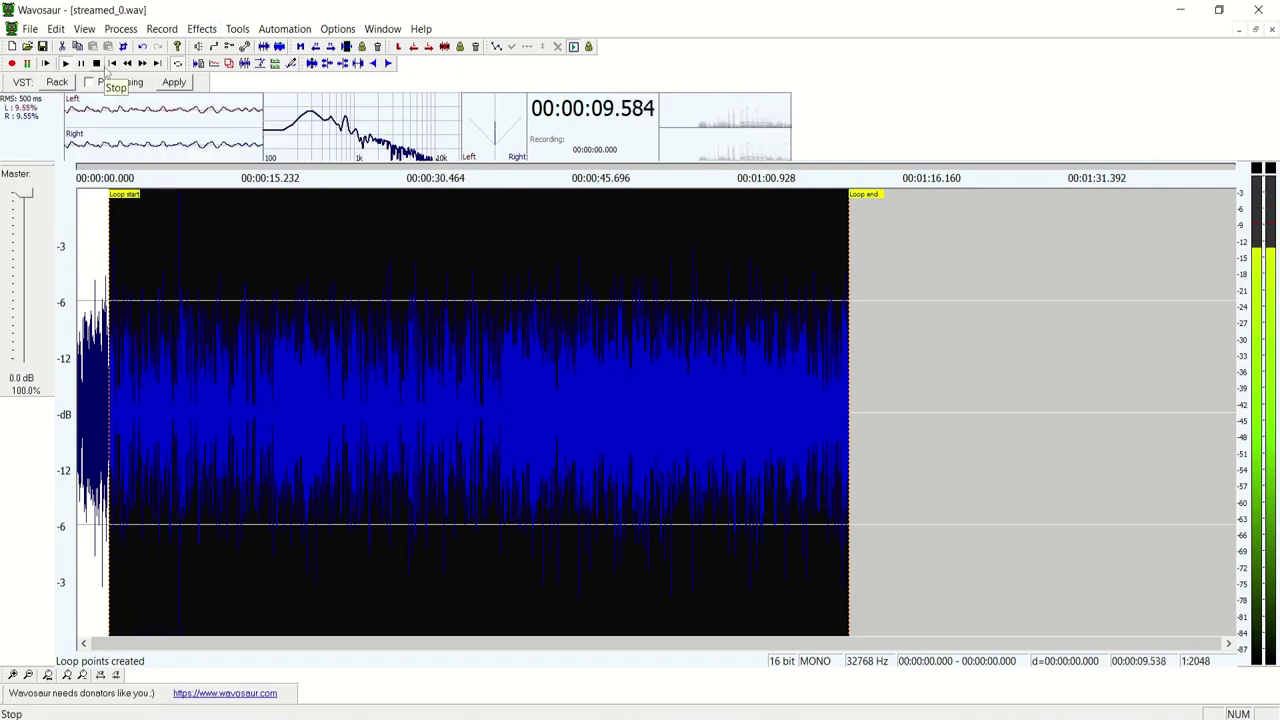
{"action": "key", "text": "space"}
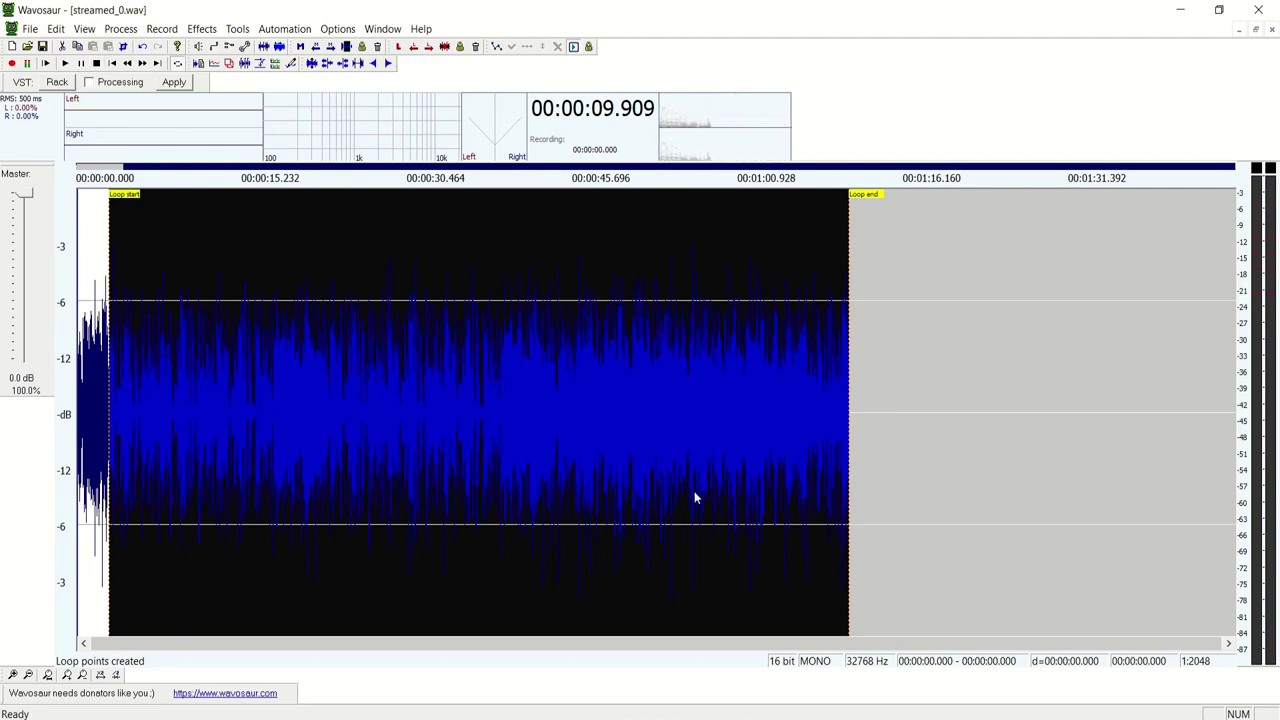
{"action": "key", "text": "space"}
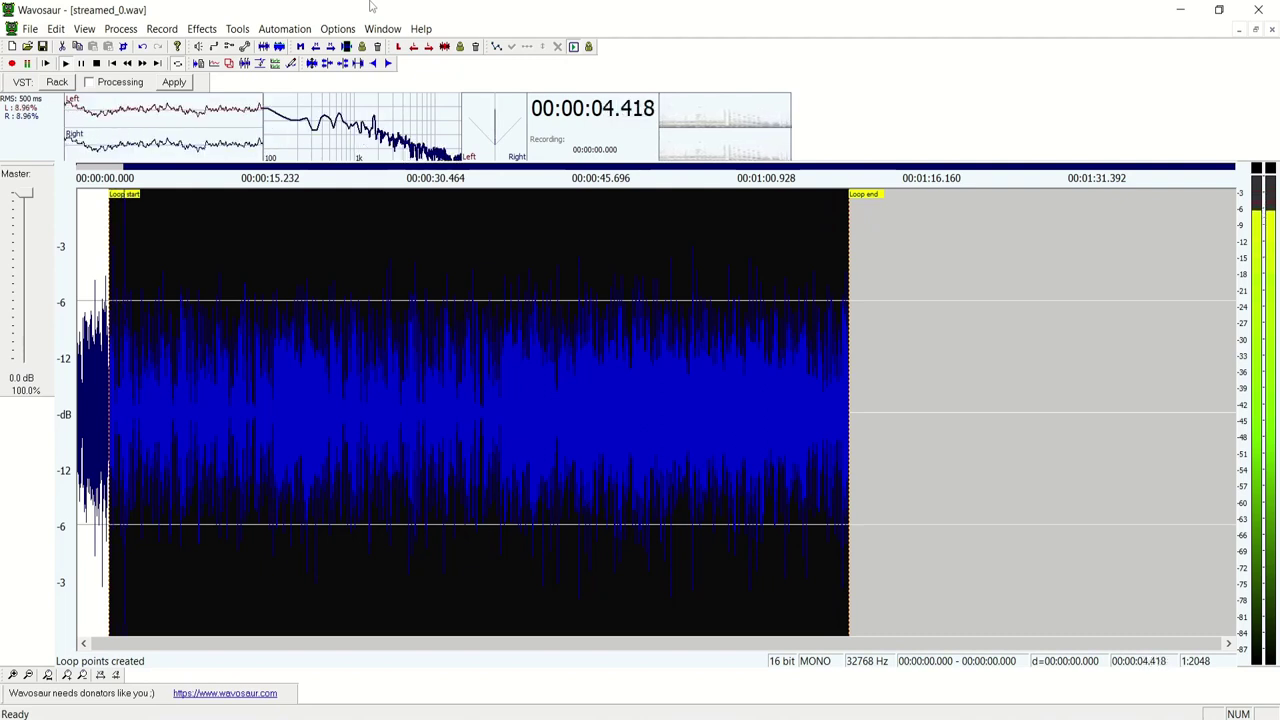
{"action": "key", "text": "space"}
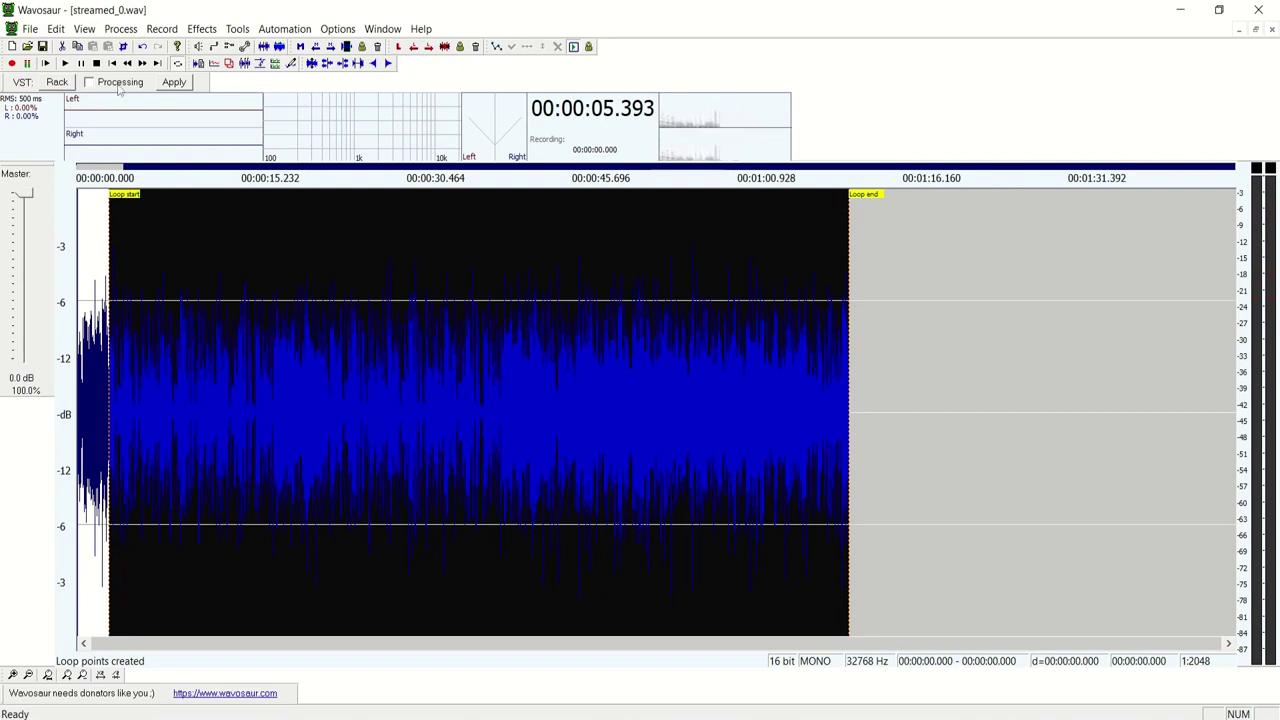
{"action": "left_click", "coordinate": [144, 320]}
Step: Save streamed_0.wav with its loop markers
{"action": "left_click", "coordinate": [31, 29]}
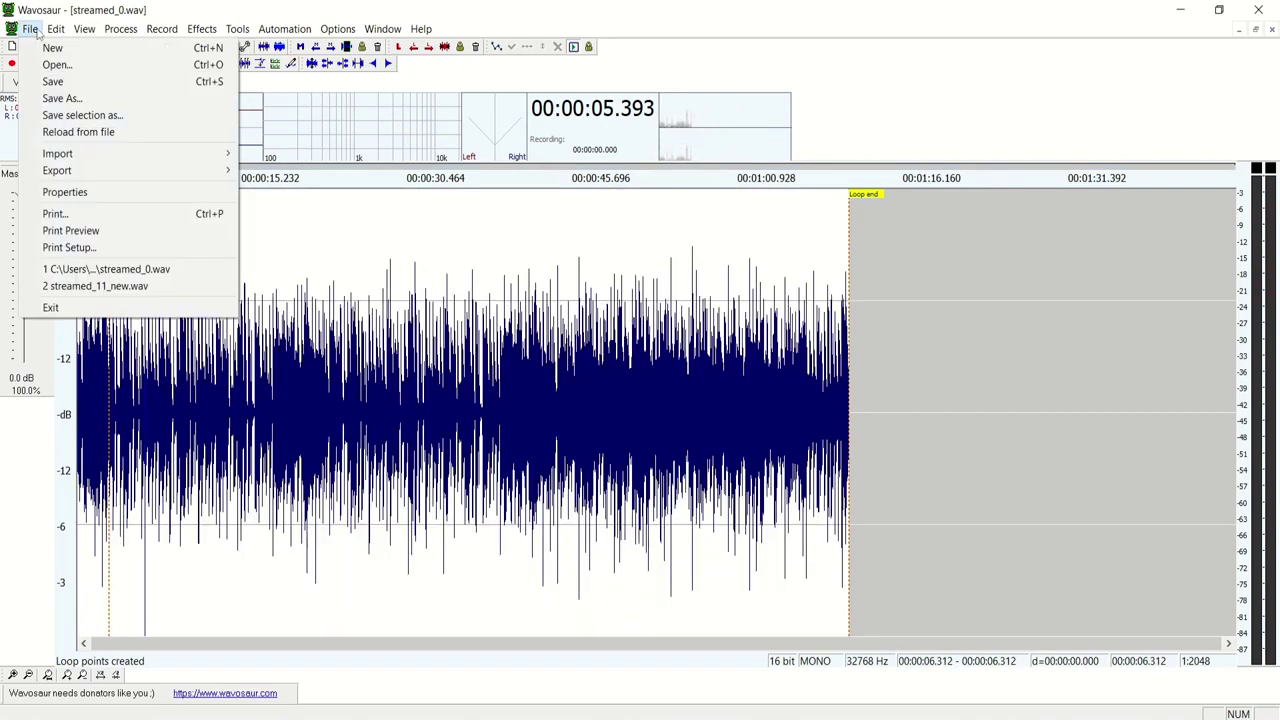
{"action": "mouse_move", "coordinate": [124, 168]}
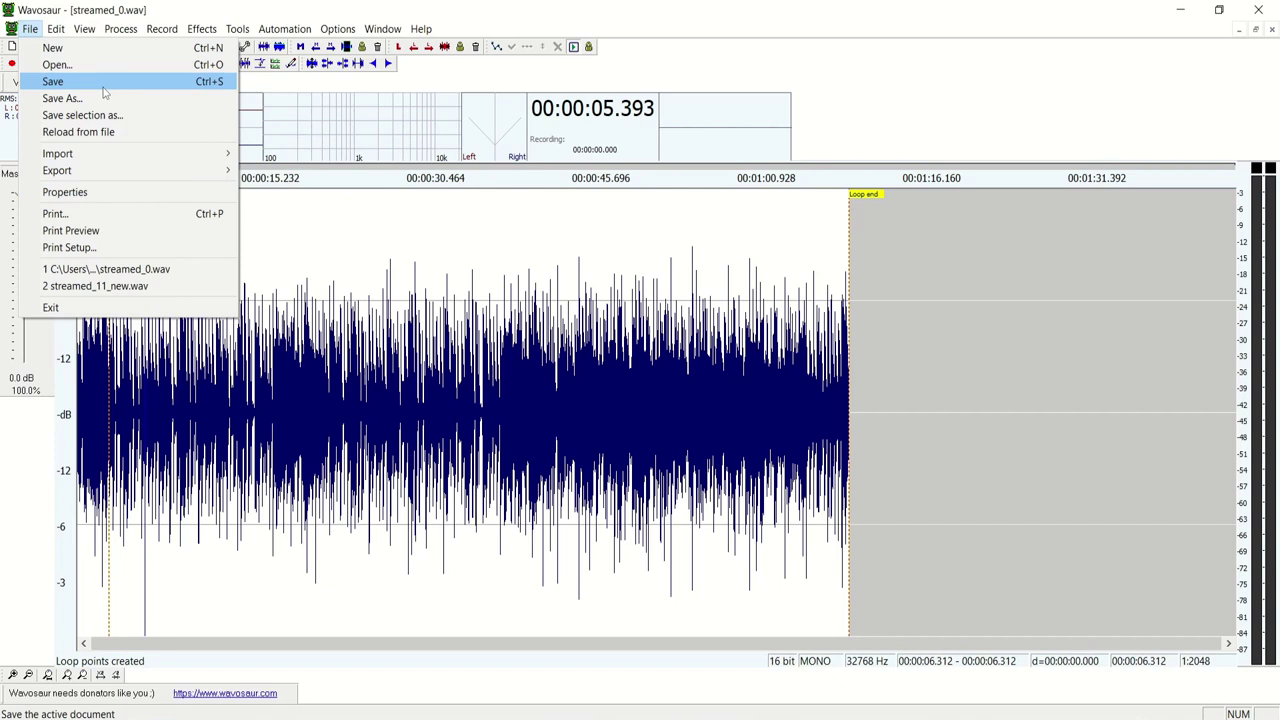
{"action": "left_click", "coordinate": [104, 92]}
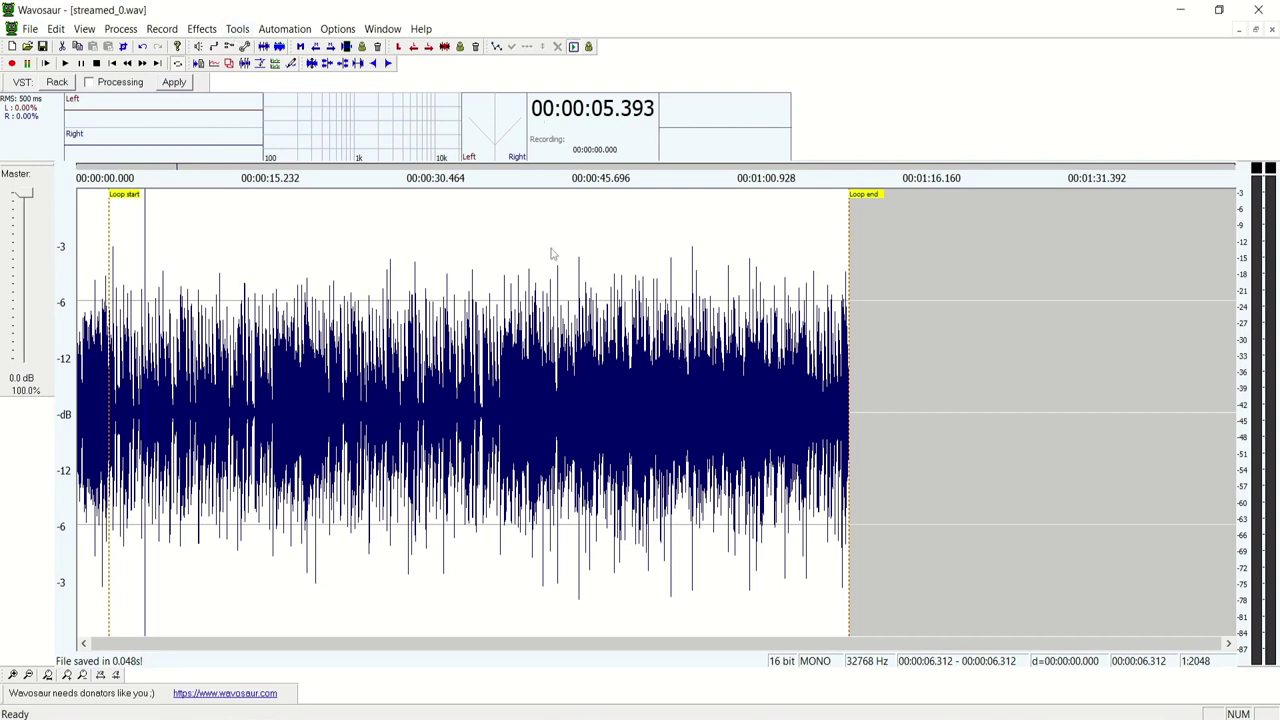
Step: Preview positions near the loop end, 0:58, 0:33, 0:25 and the start, then reposition the loop start
{"action": "left_click", "coordinate": [791, 272]}
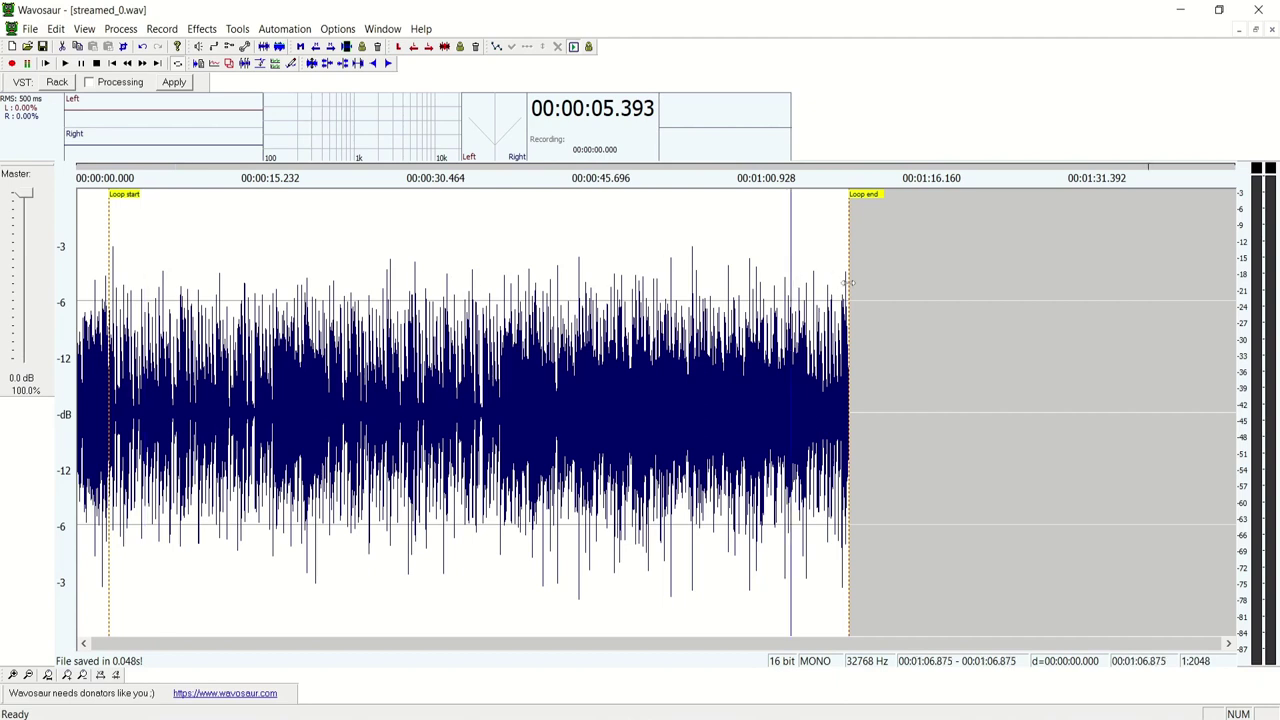
{"action": "left_click", "coordinate": [696, 250]}
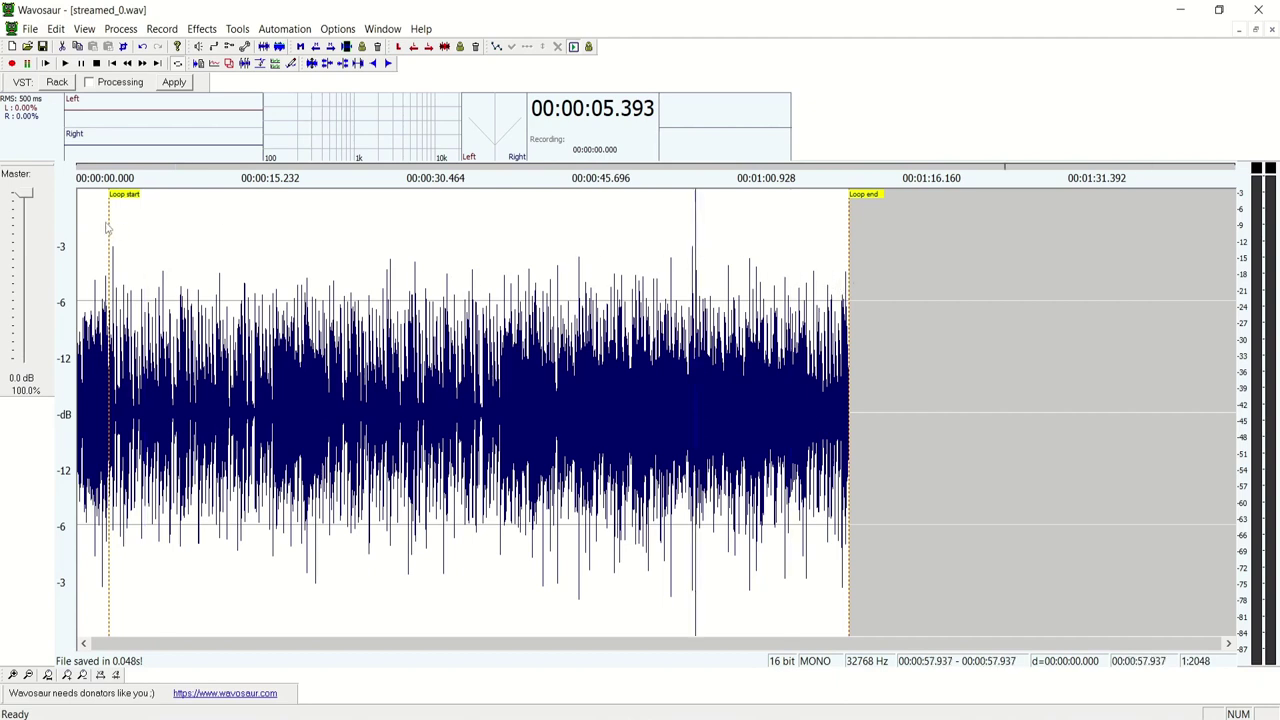
{"action": "left_click", "coordinate": [470, 262]}
{"action": "left_click", "coordinate": [352, 244]}
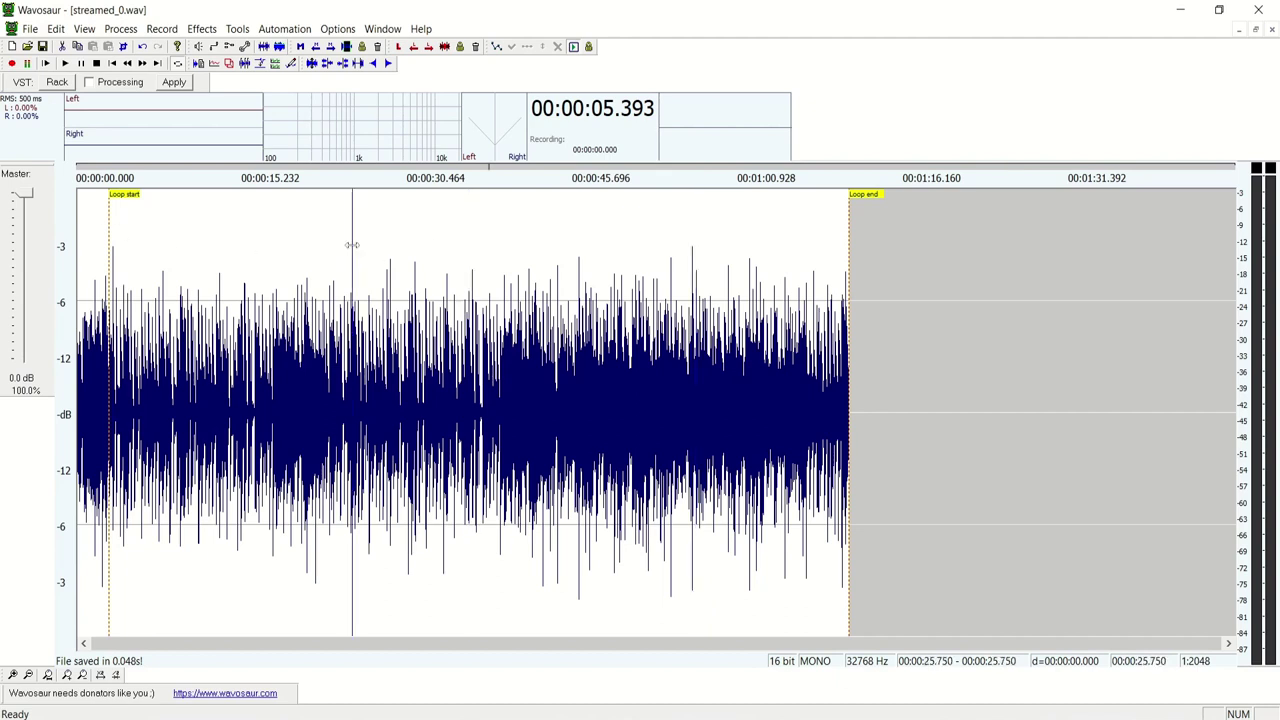
{"action": "left_click", "coordinate": [433, 255]}
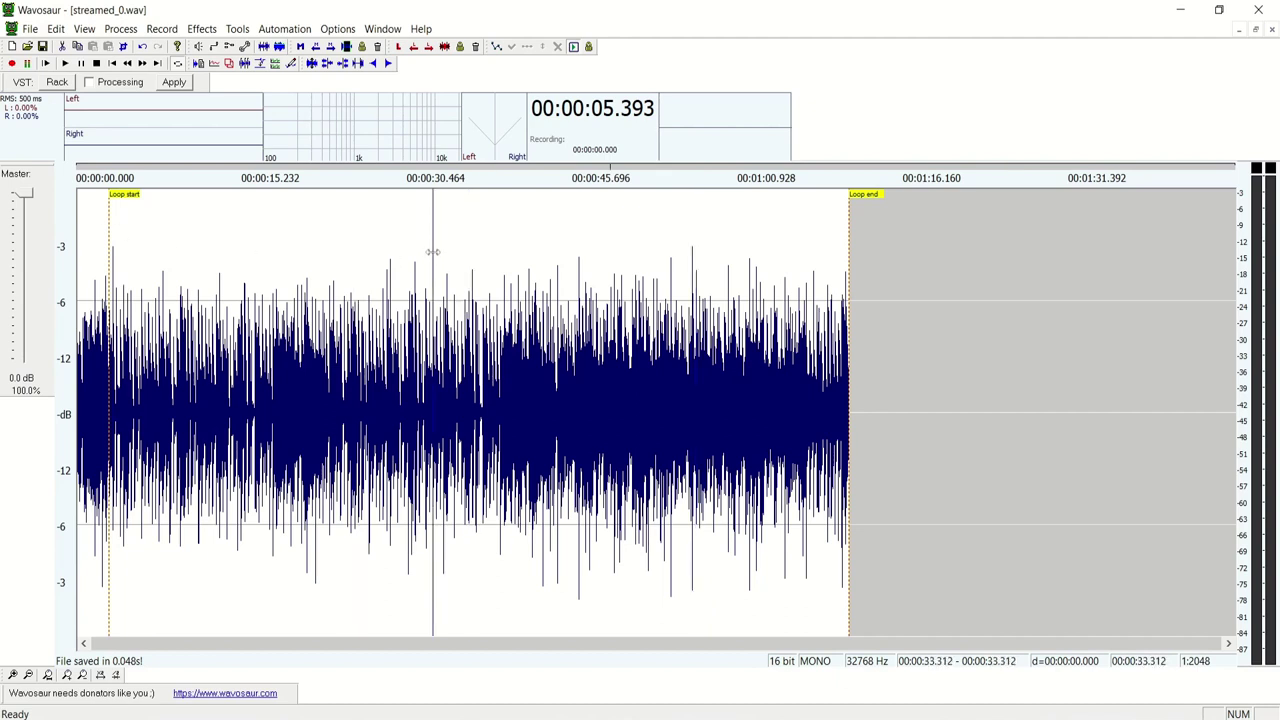
{"action": "left_click", "coordinate": [78, 237]}
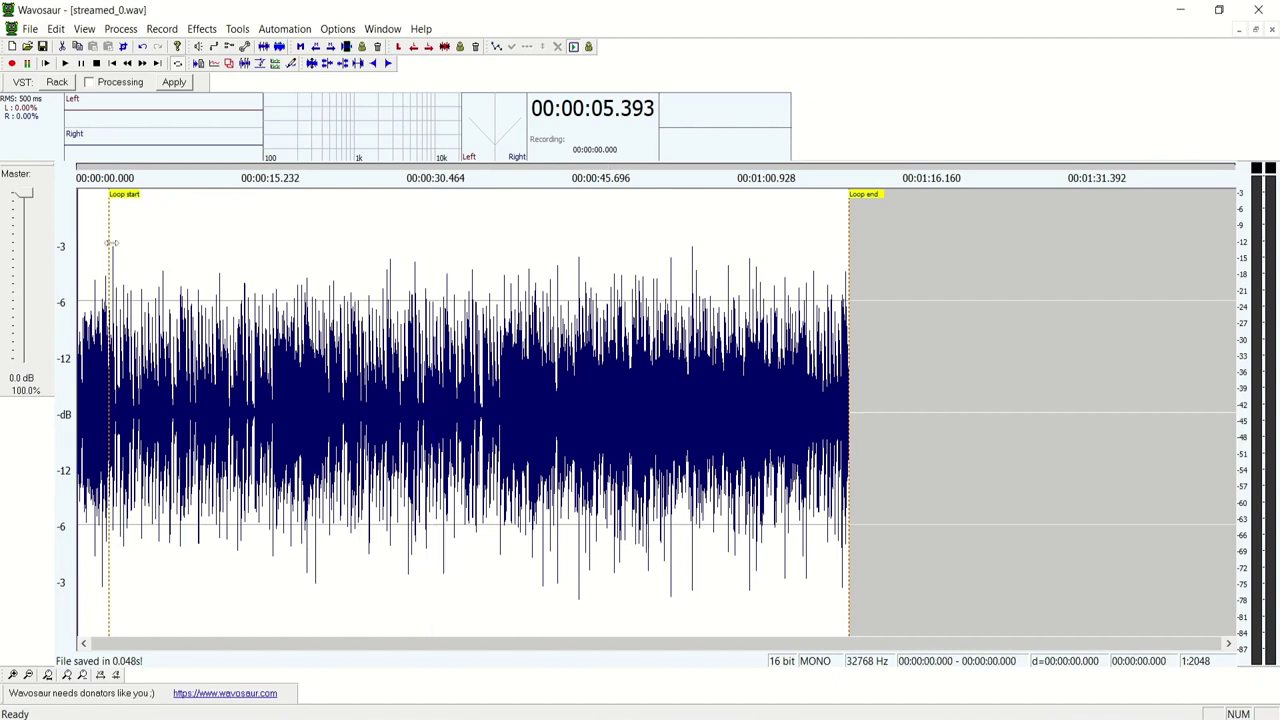
{"action": "left_click", "coordinate": [843, 238]}
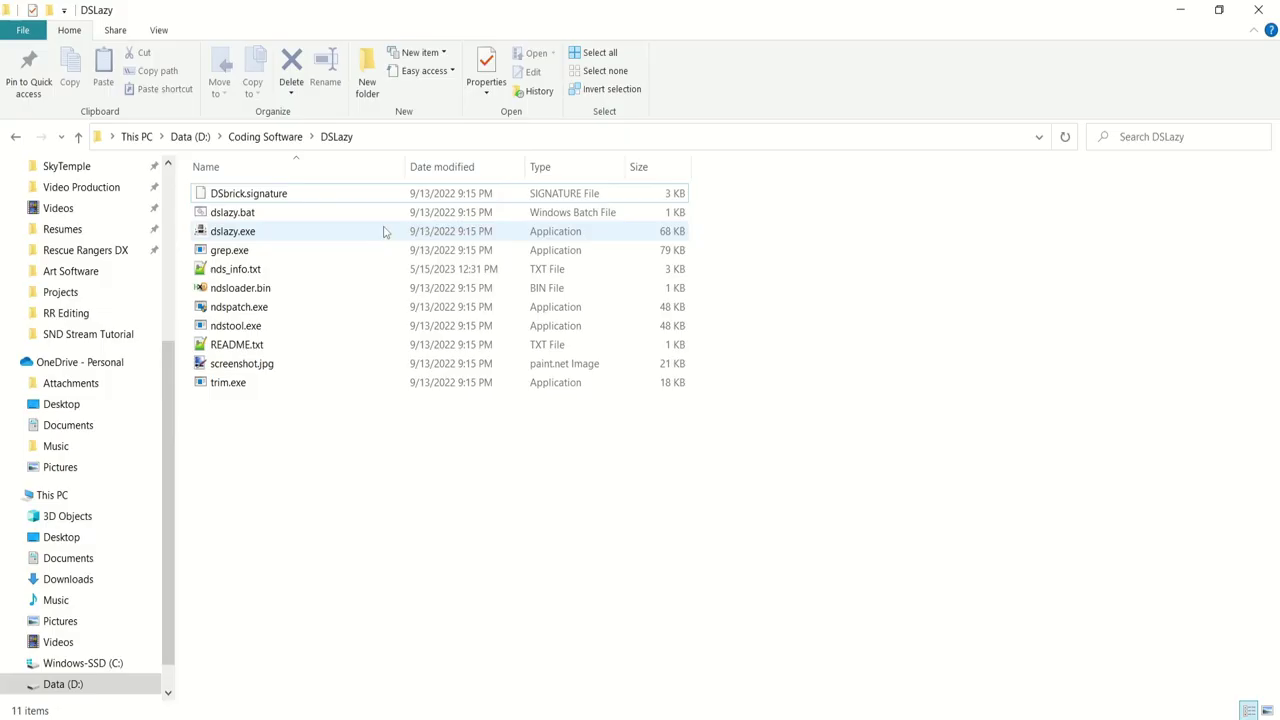
Step: Unpack PMD_1_5_Test.nds in DSLazy and copy streamed_0.wav into the unpacked BGM folder
{"action": "double_click", "coordinate": [385, 231]}
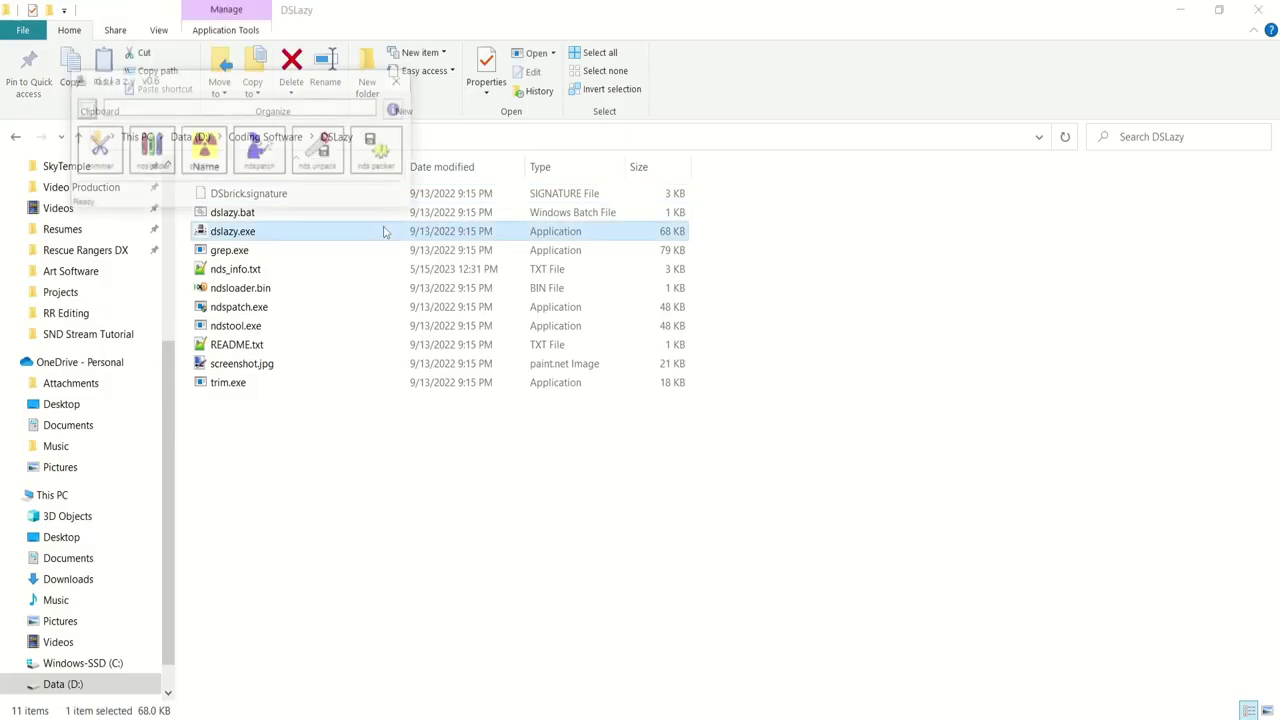
{"action": "double_click", "coordinate": [657, 355]}
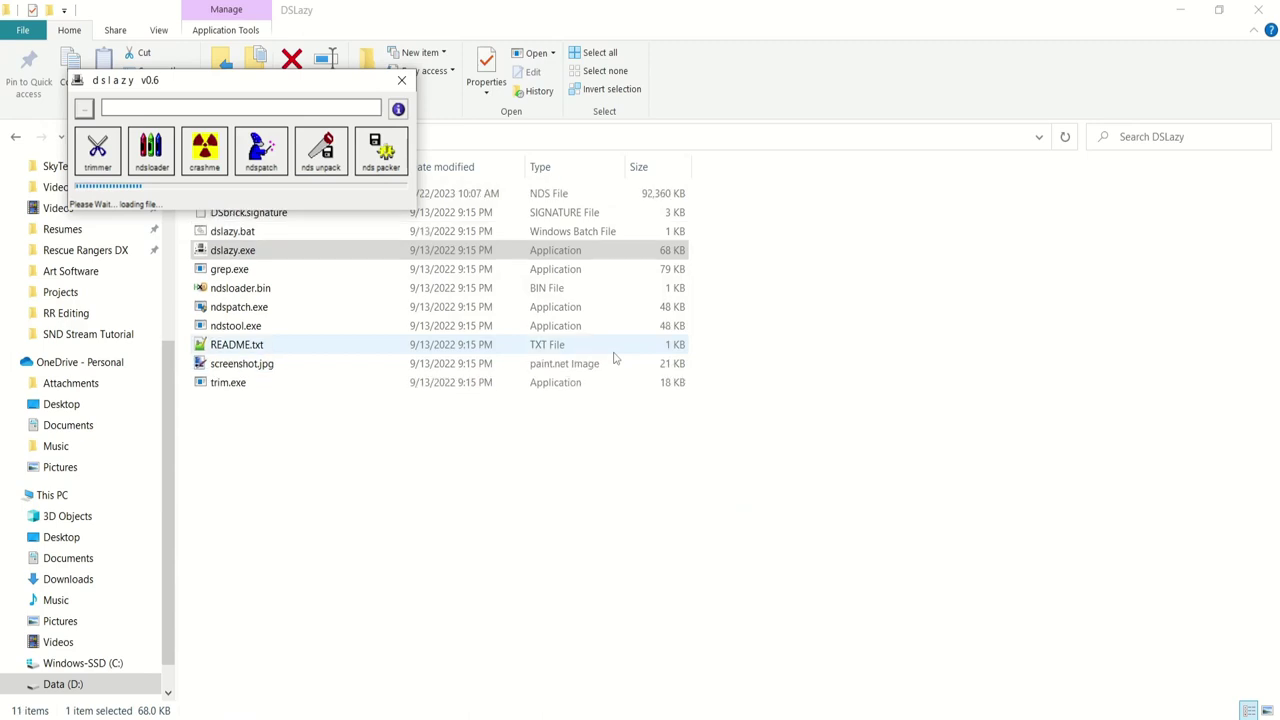
{"action": "left_click", "coordinate": [306, 160]}
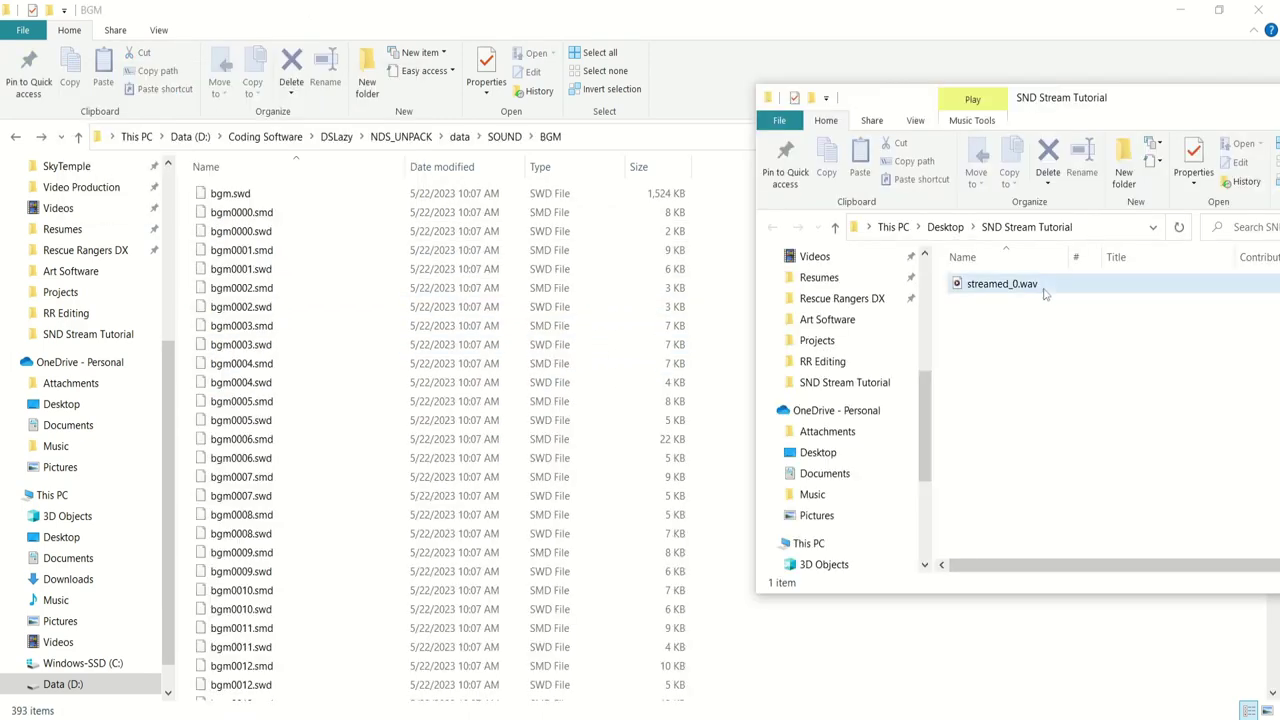
{"action": "left_click_drag", "start_coordinate": [1043, 289], "coordinate": [738, 238]}
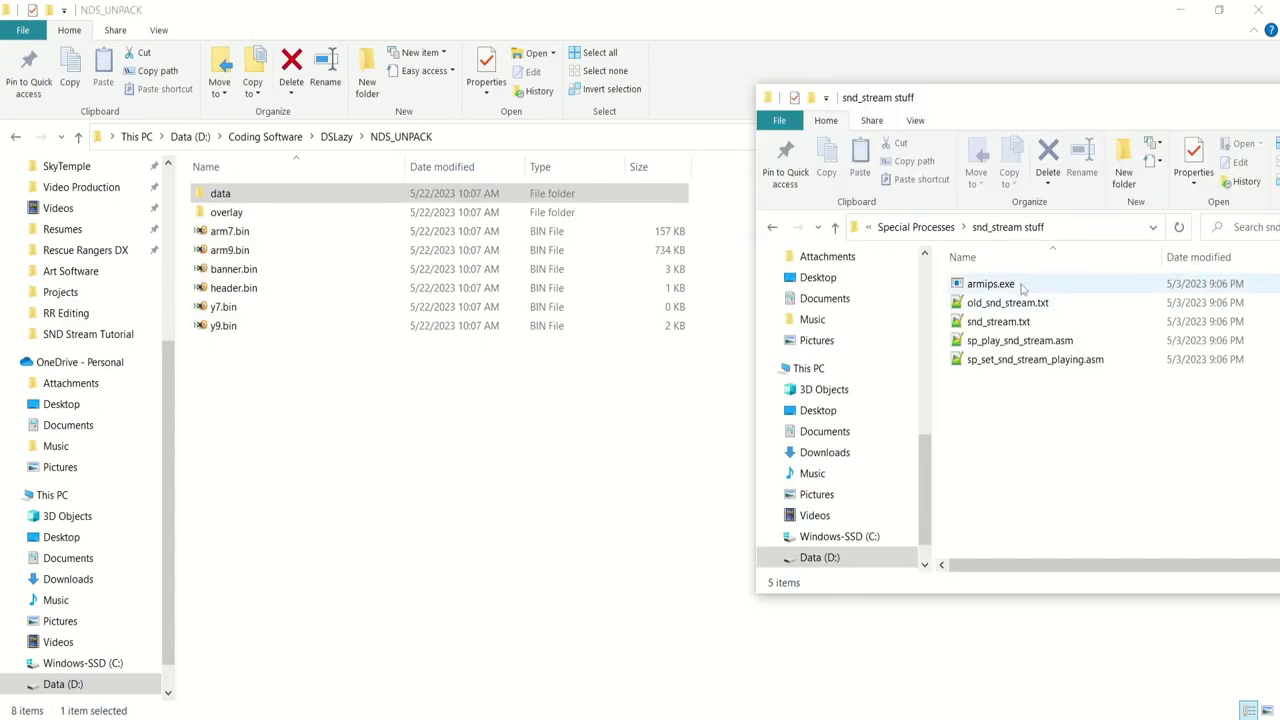
Step: Copy armips and snd_stream.txt into NDS_UNPACK and run armips snd_stream.txt there
{"action": "left_click", "coordinate": [1040, 285]}
{"action": "left_click", "coordinate": [998, 321], "text": "ctrl"}
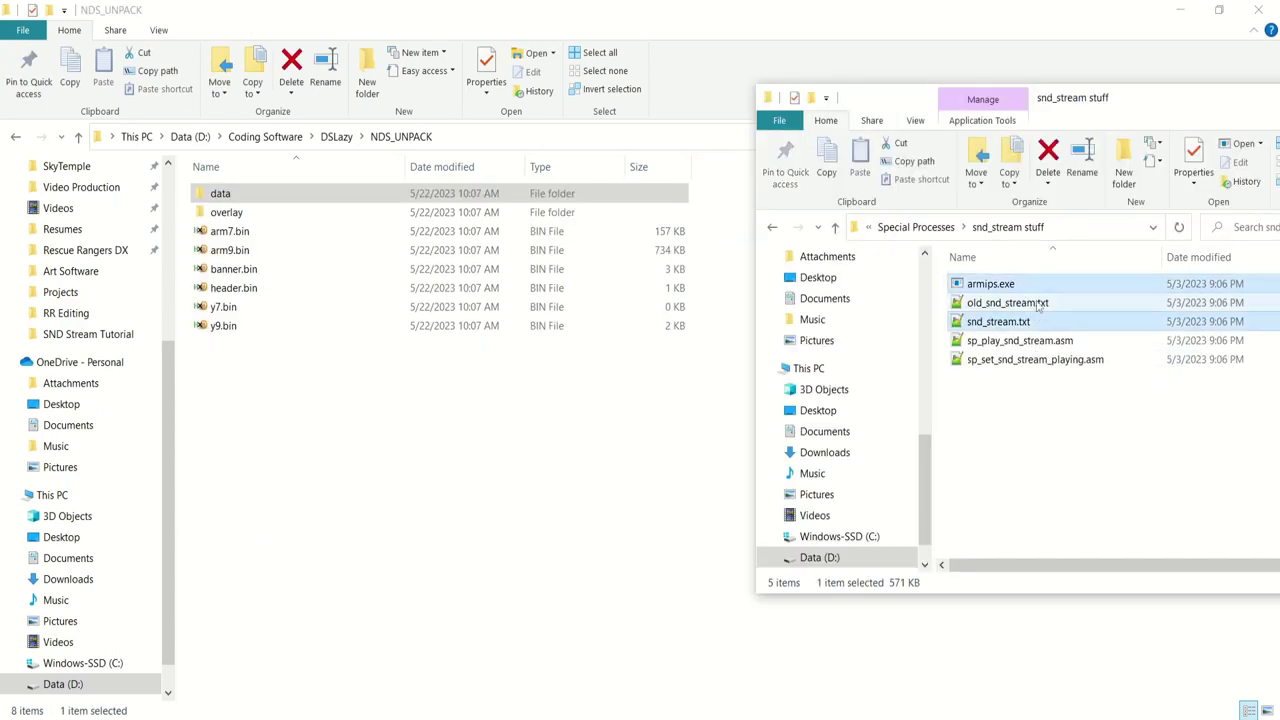
{"action": "left_click_drag", "start_coordinate": [1046, 289], "coordinate": [614, 429]}
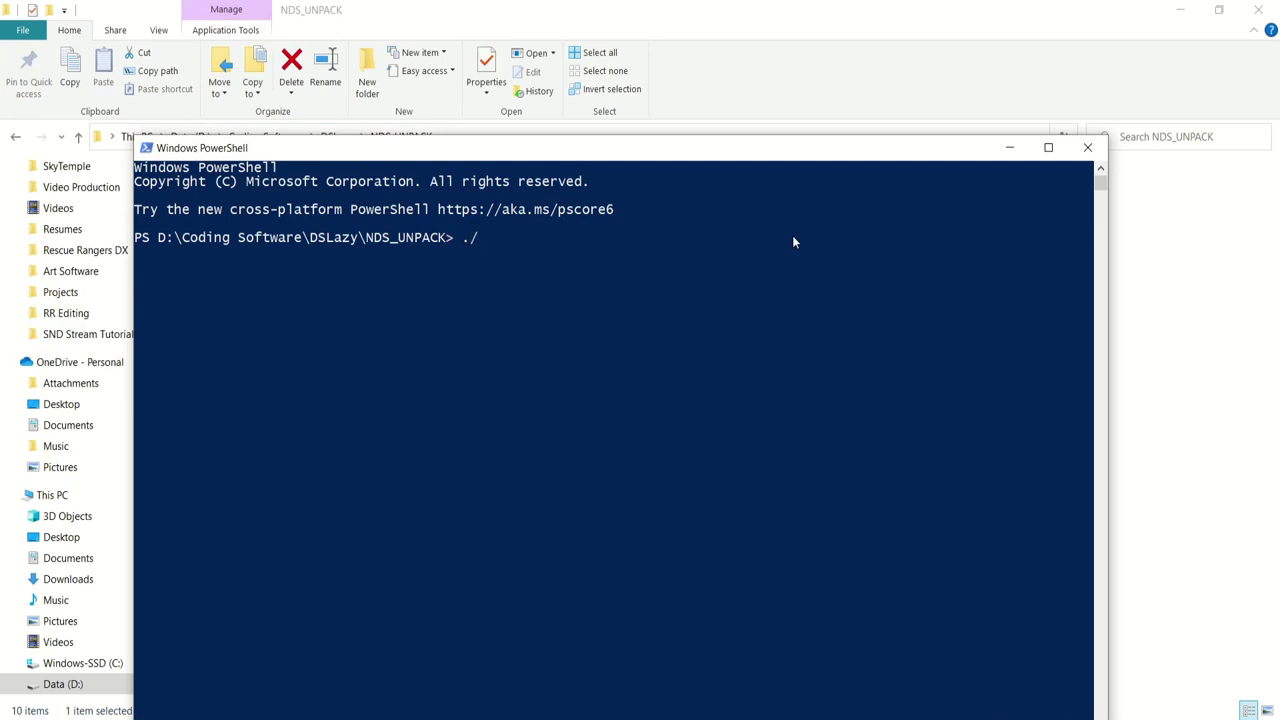
{"action": "type", "text": "arim"}
{"action": "type", "text": "ps snd_stream.txt"}
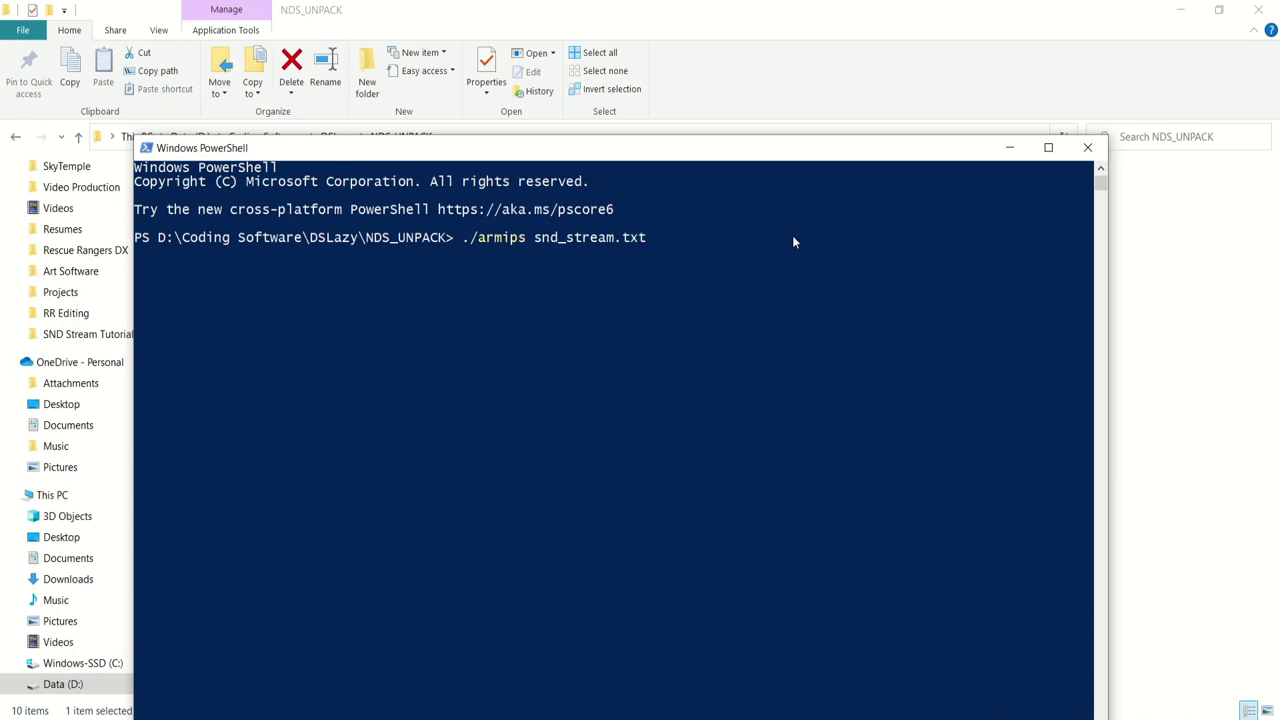
{"action": "key", "text": "Return"}
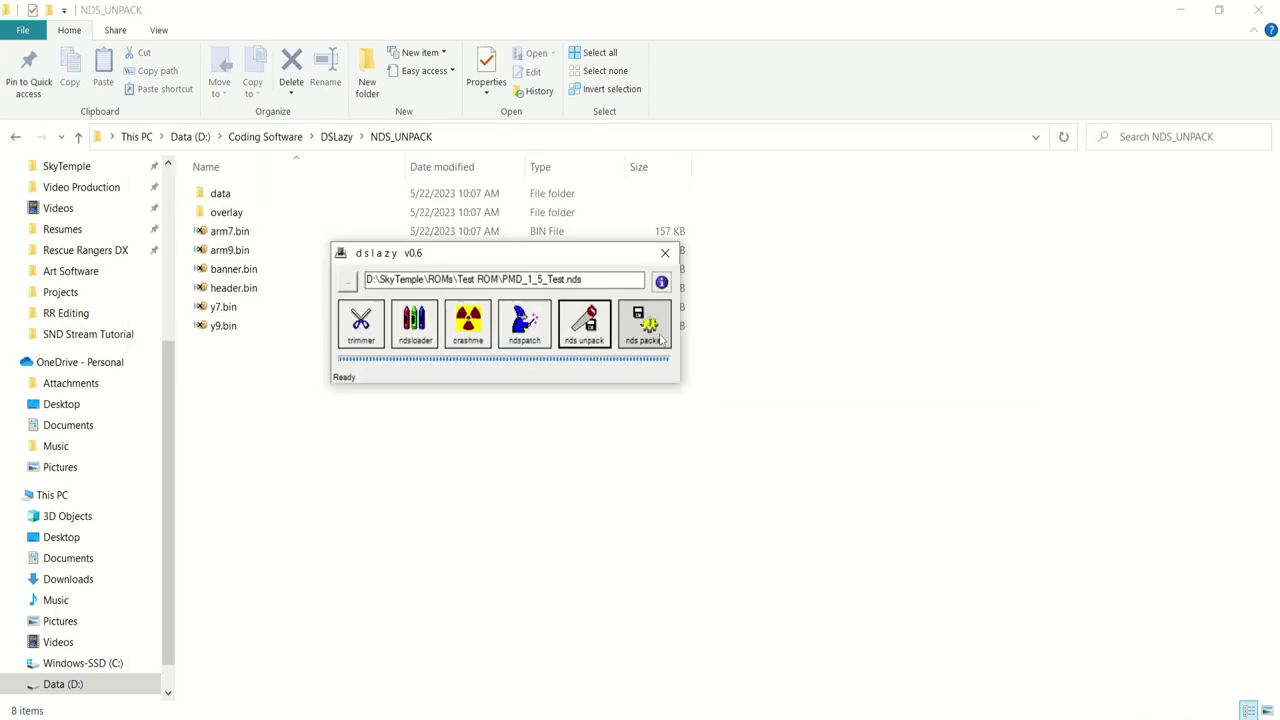
Step: Repack the unpacked files, overwriting PMD_1_5_Test.nds
{"action": "left_click", "coordinate": [660, 336]}
{"action": "double_click", "coordinate": [637, 428]}
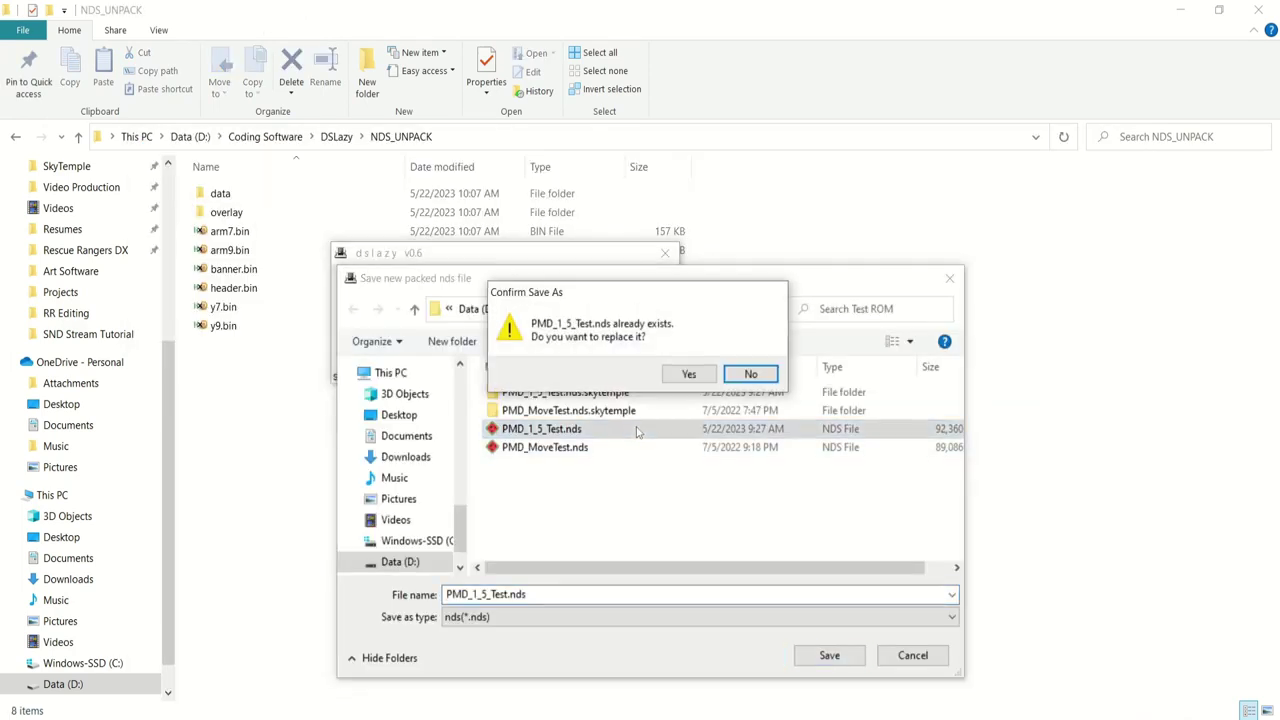
{"action": "left_click", "coordinate": [697, 381]}
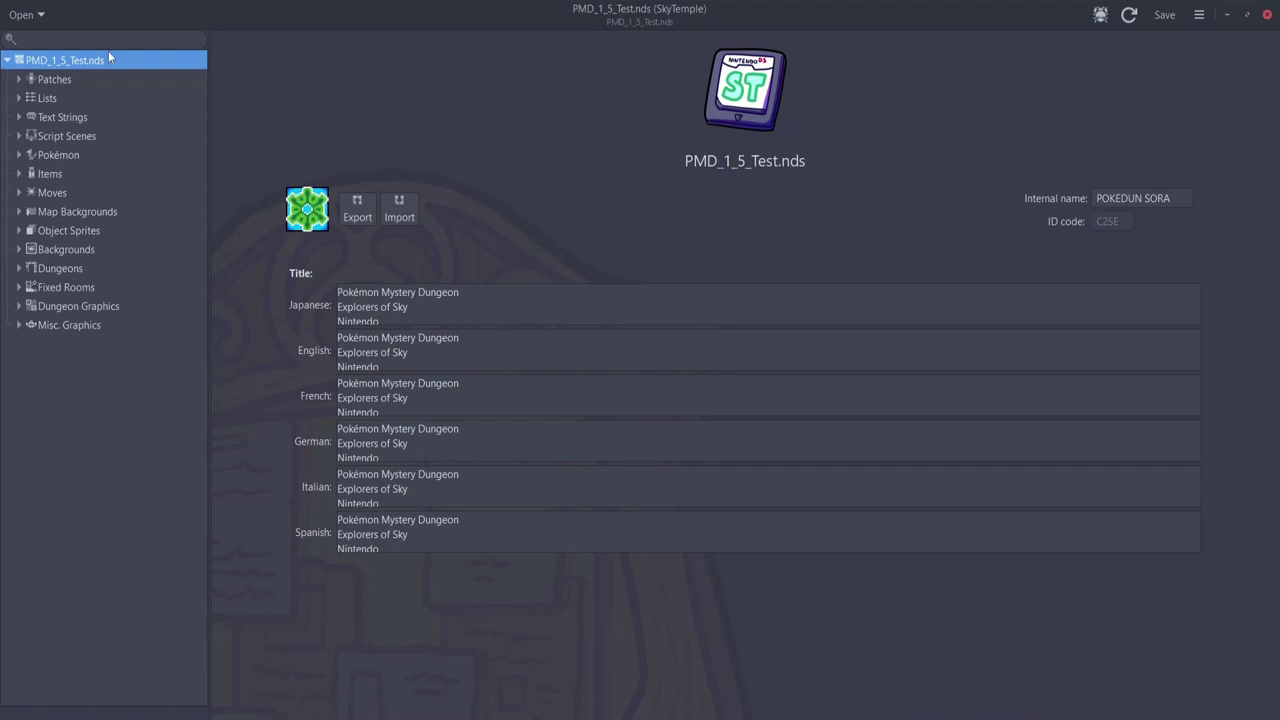
Step: Search 'drenched', select Drenched Bluff Floor 1, and choose Streamed0 (#127) as its Music
{"action": "left_click", "coordinate": [134, 37]}
{"action": "type", "text": "drenched"}
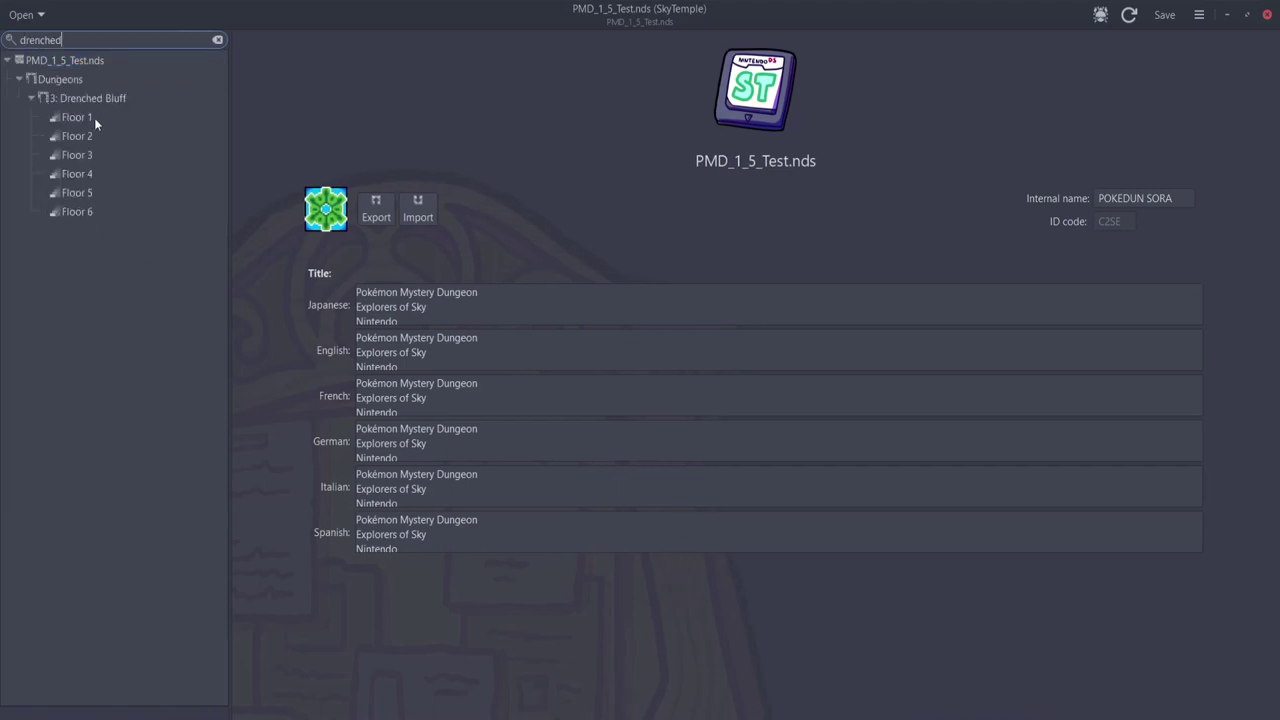
{"action": "left_click", "coordinate": [94, 117]}
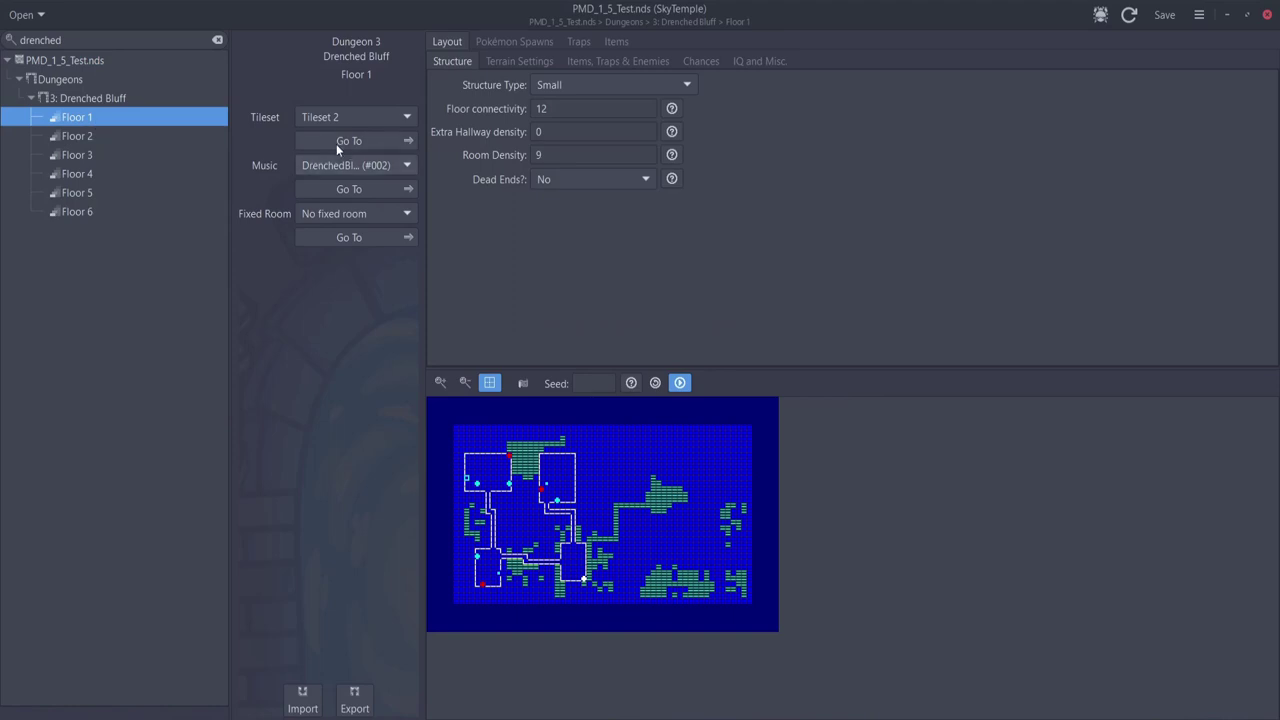
{"action": "left_click", "coordinate": [372, 167]}
{"action": "scroll", "coordinate": [350, 351], "scroll_direction": "down", "scroll_amount": 5}
{"action": "scroll", "coordinate": [350, 351], "scroll_direction": "down", "scroll_amount": 11}
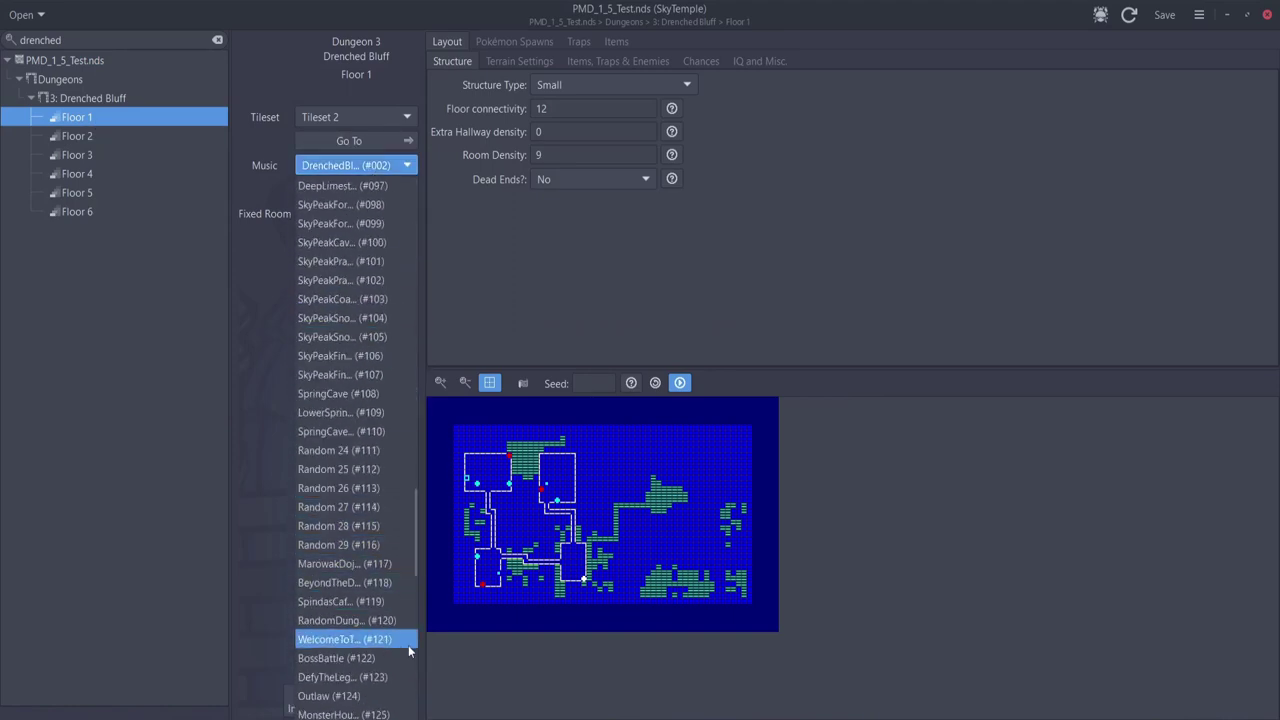
{"action": "scroll", "coordinate": [404, 645], "scroll_direction": "down", "scroll_amount": 1}
{"action": "left_click", "coordinate": [404, 636]}
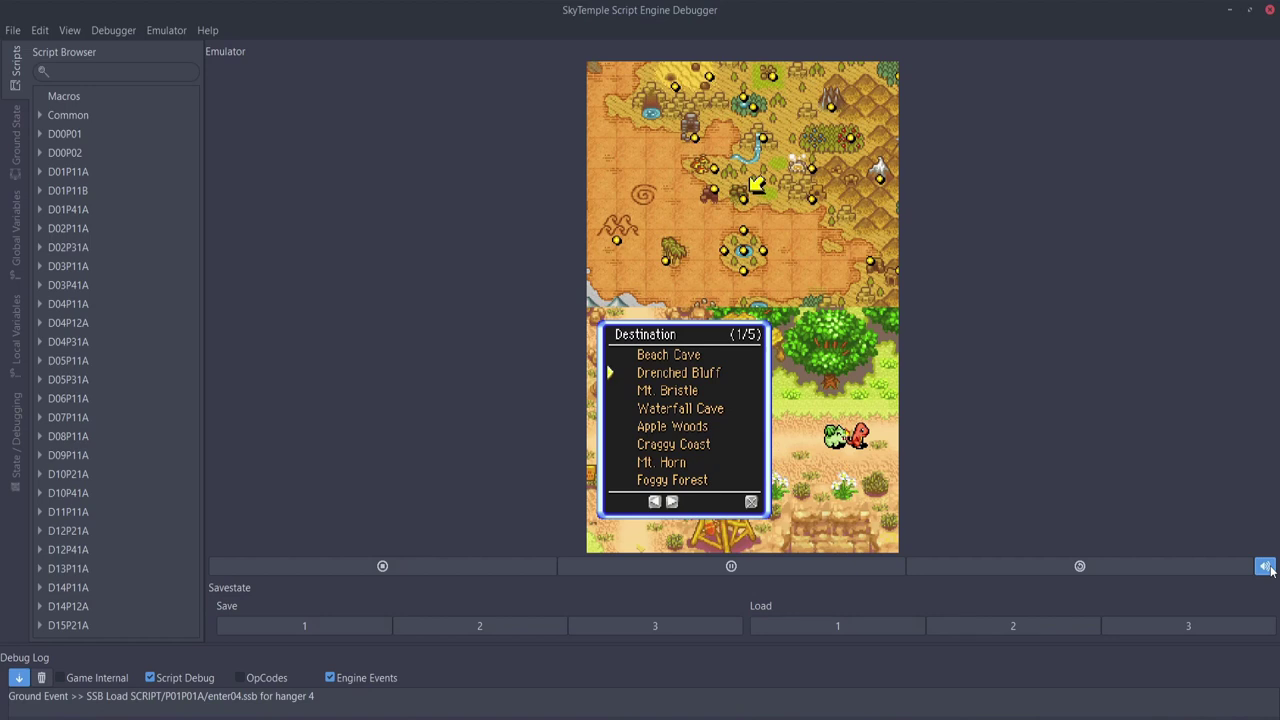
Step: Pick Drenched Bluff as the destination and confirm the team heads there
{"action": "left_click", "coordinate": [734, 377]}
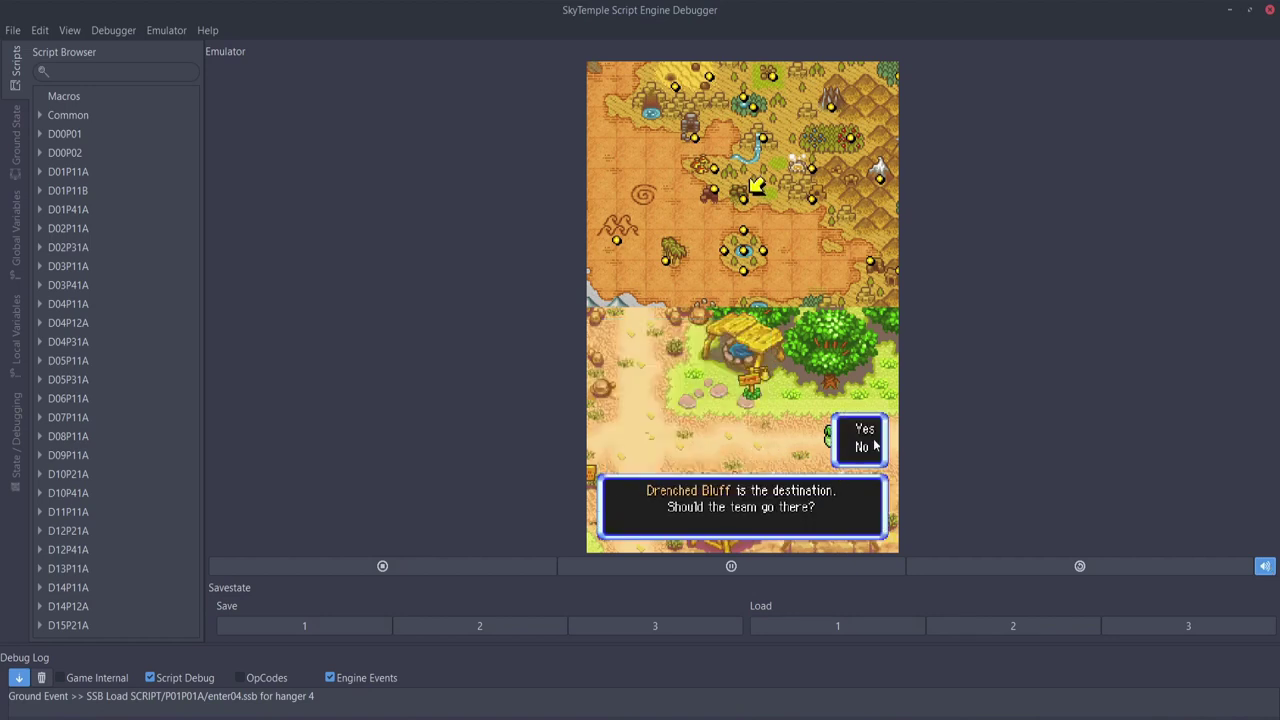
{"action": "left_click", "coordinate": [858, 426]}
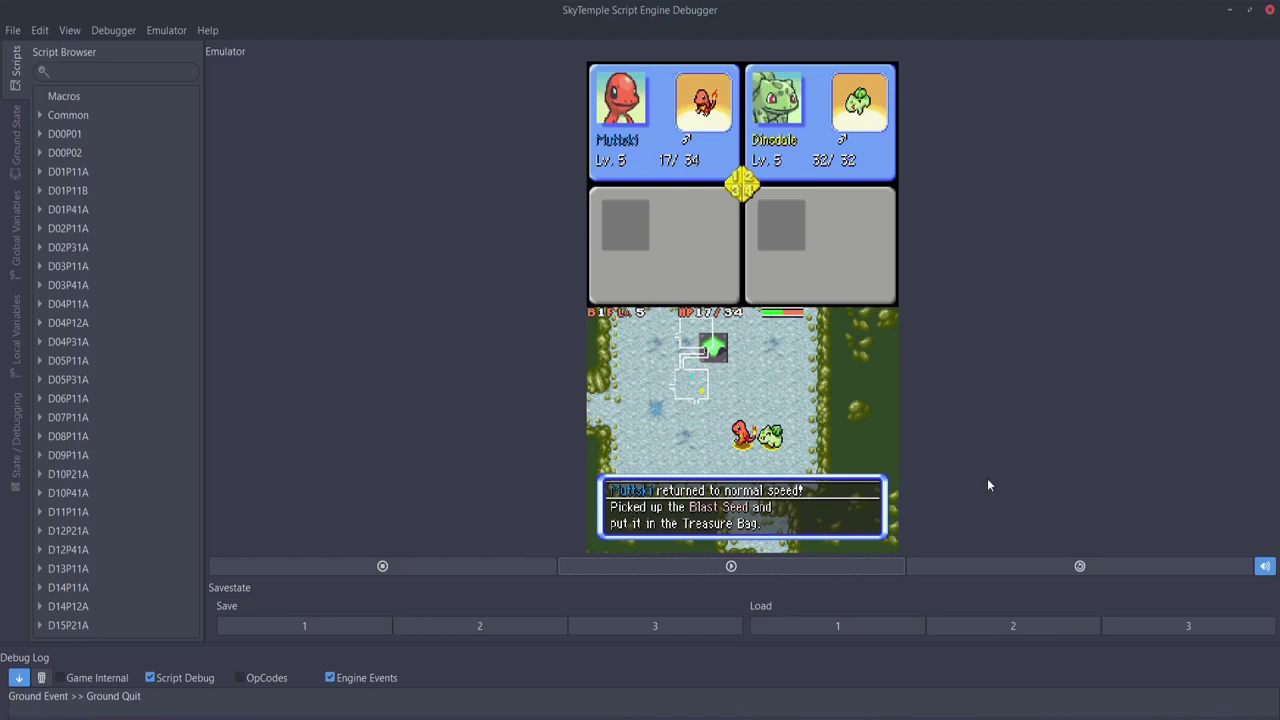
Step: Resume the game, walk the leader left across B1F hearing the new music, then pause
{"action": "left_click", "coordinate": [824, 570]}
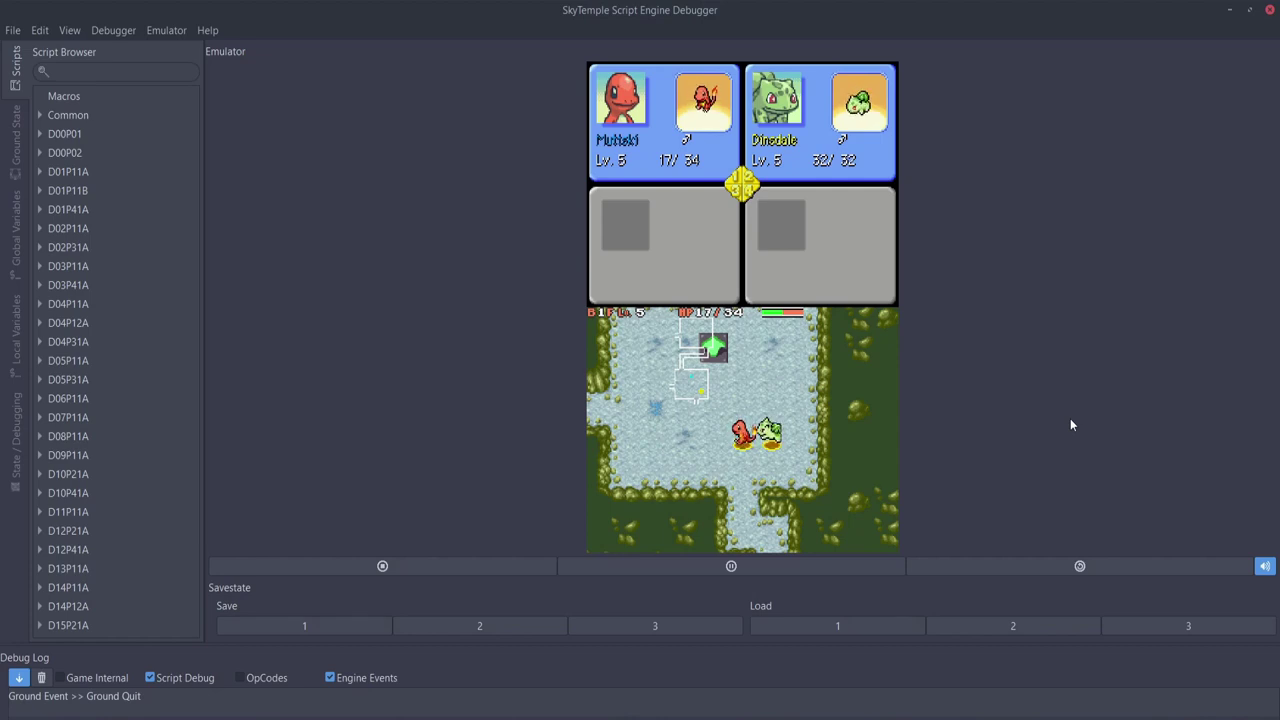
{"action": "key", "text": "Left"}
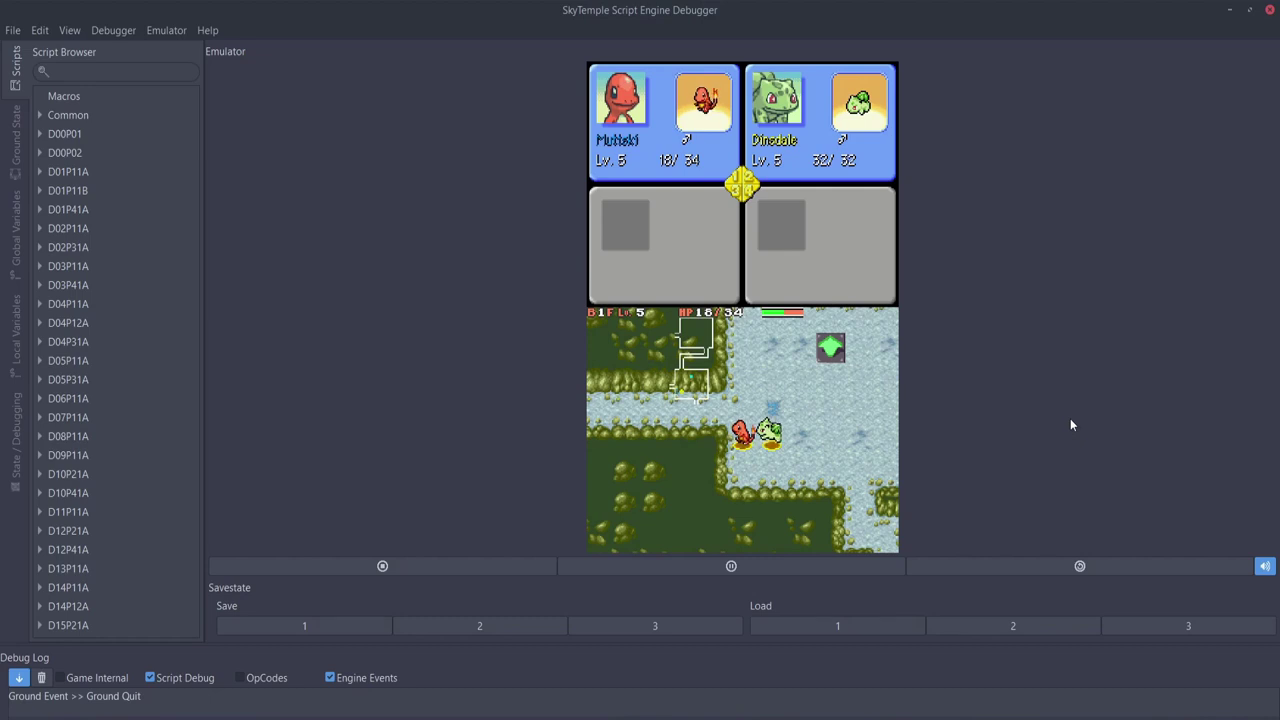
{"action": "left_click", "coordinate": [731, 566]}
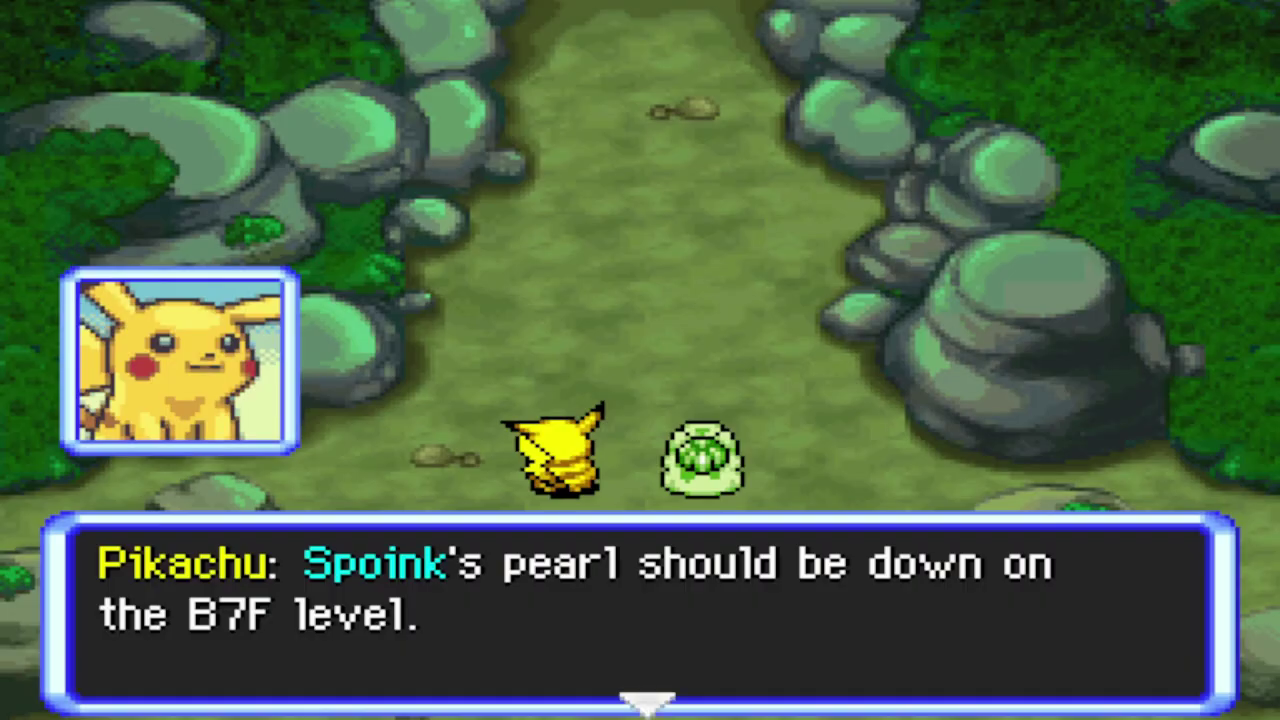
Step: Advance the dialogue, have Pikachu attack three times, and open the Drenched Bluff dungeon menu
{"action": "key", "text": "x"}
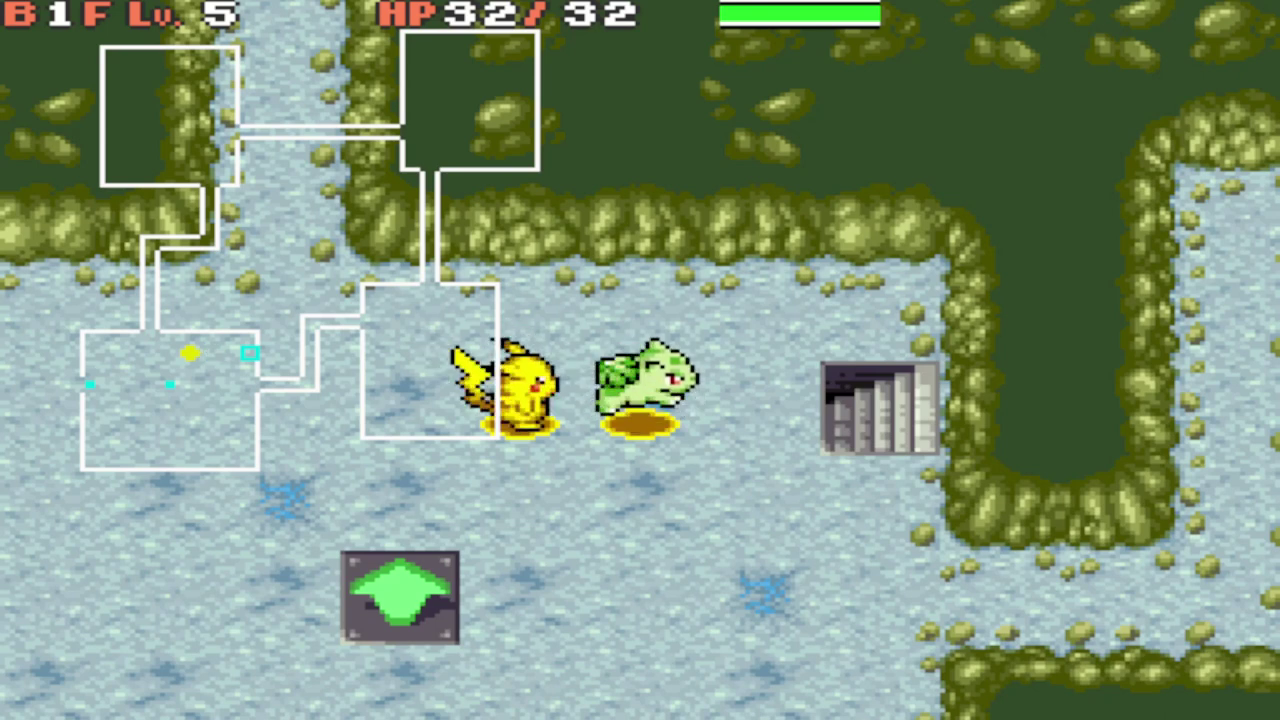
{"action": "key", "text": "z"}
{"action": "key", "text": "z"}
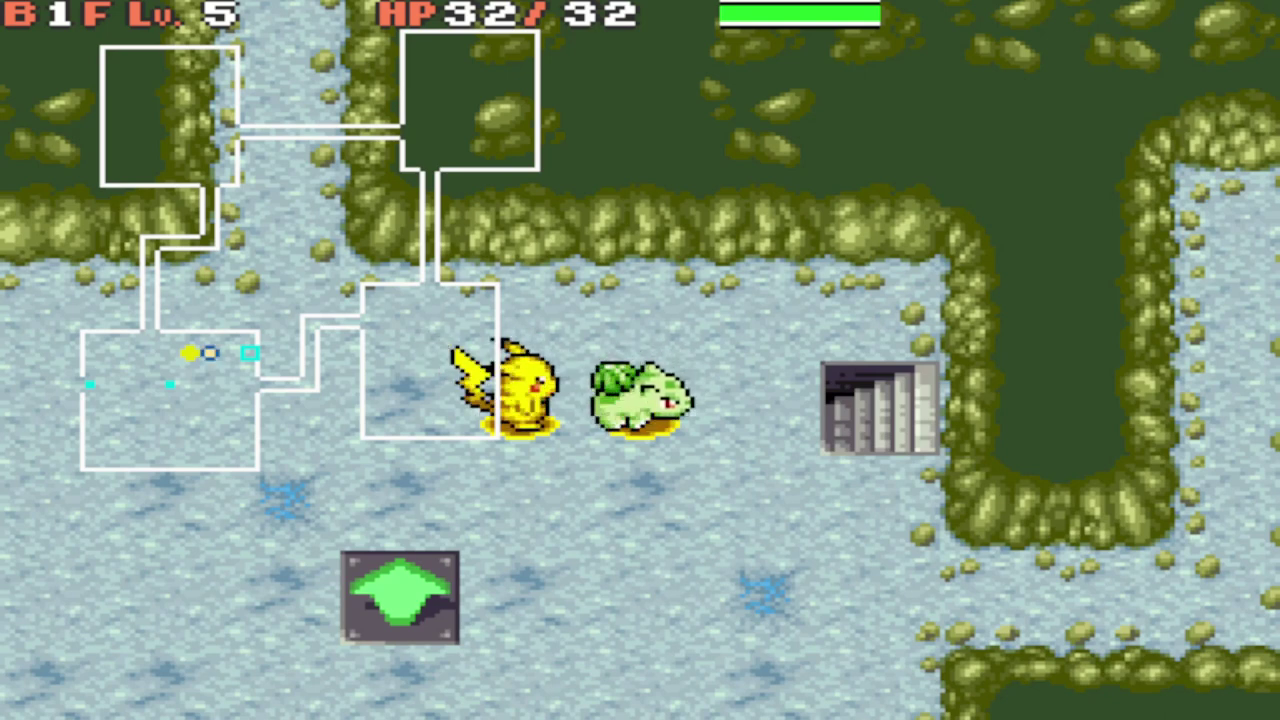
{"action": "key", "text": "z"}
{"action": "key", "text": "z"}
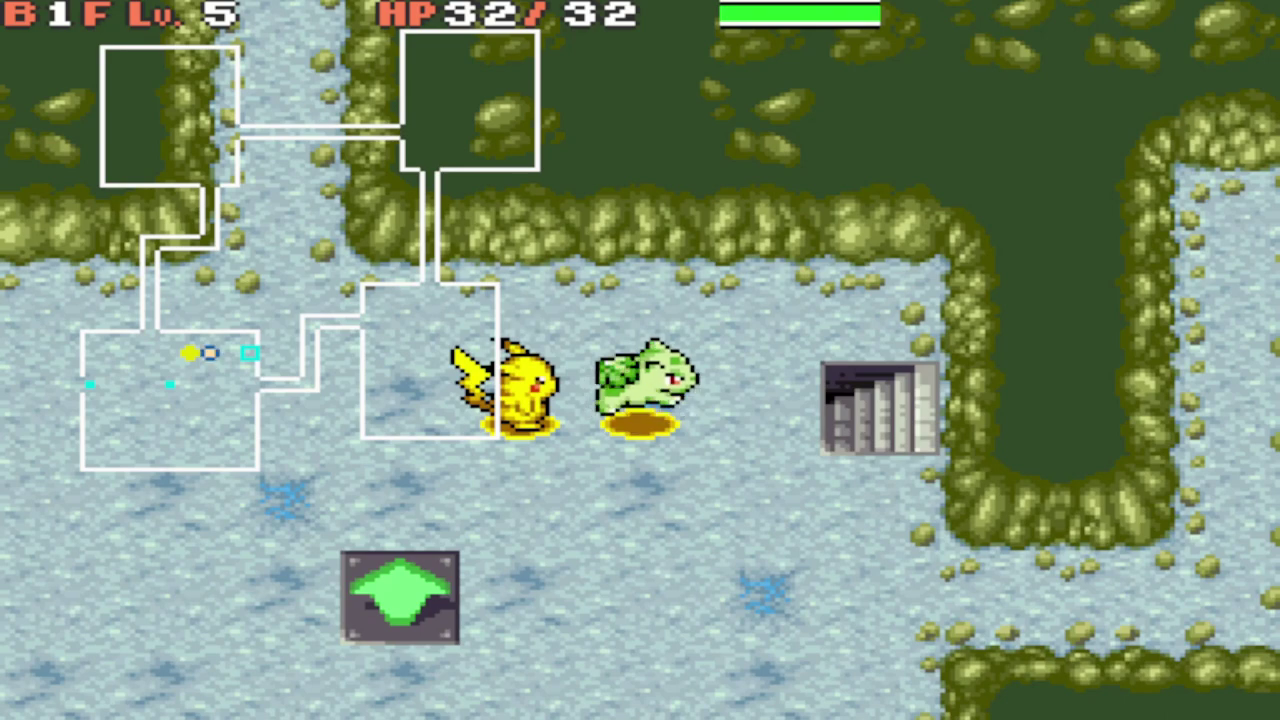
{"action": "key", "text": "z"}
{"action": "key", "text": "z"}
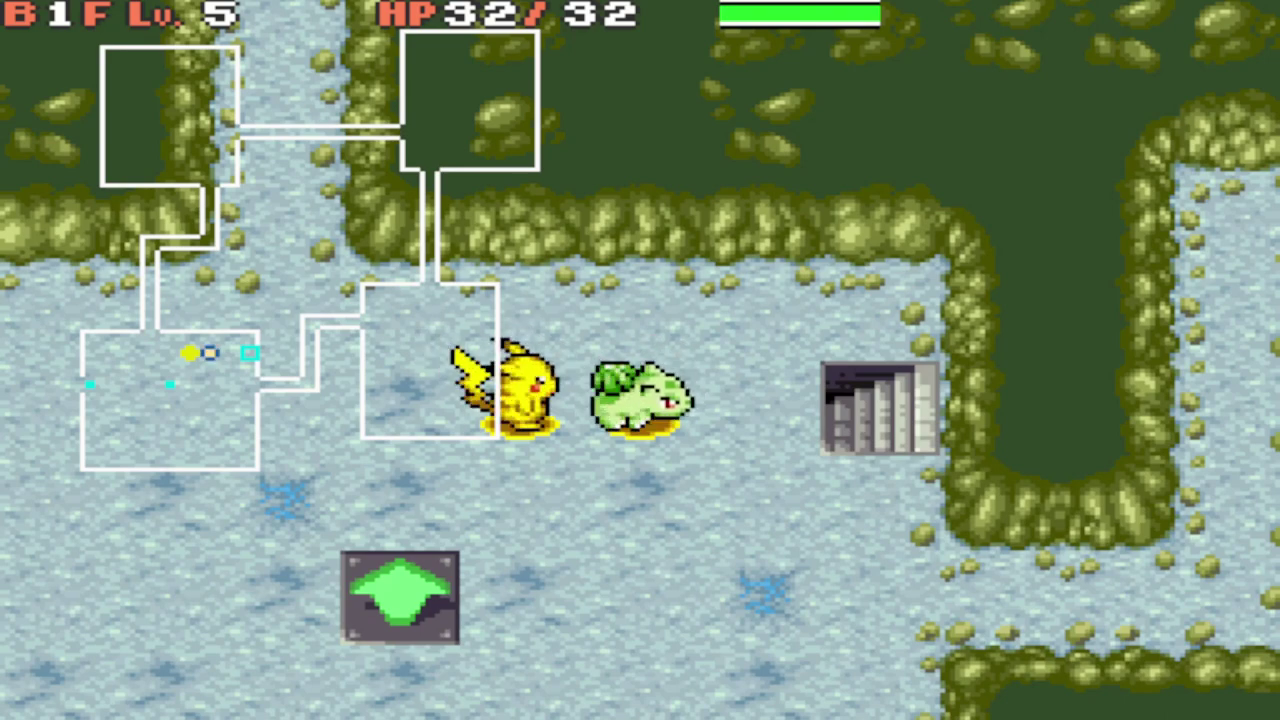
{"action": "key", "text": "x"}
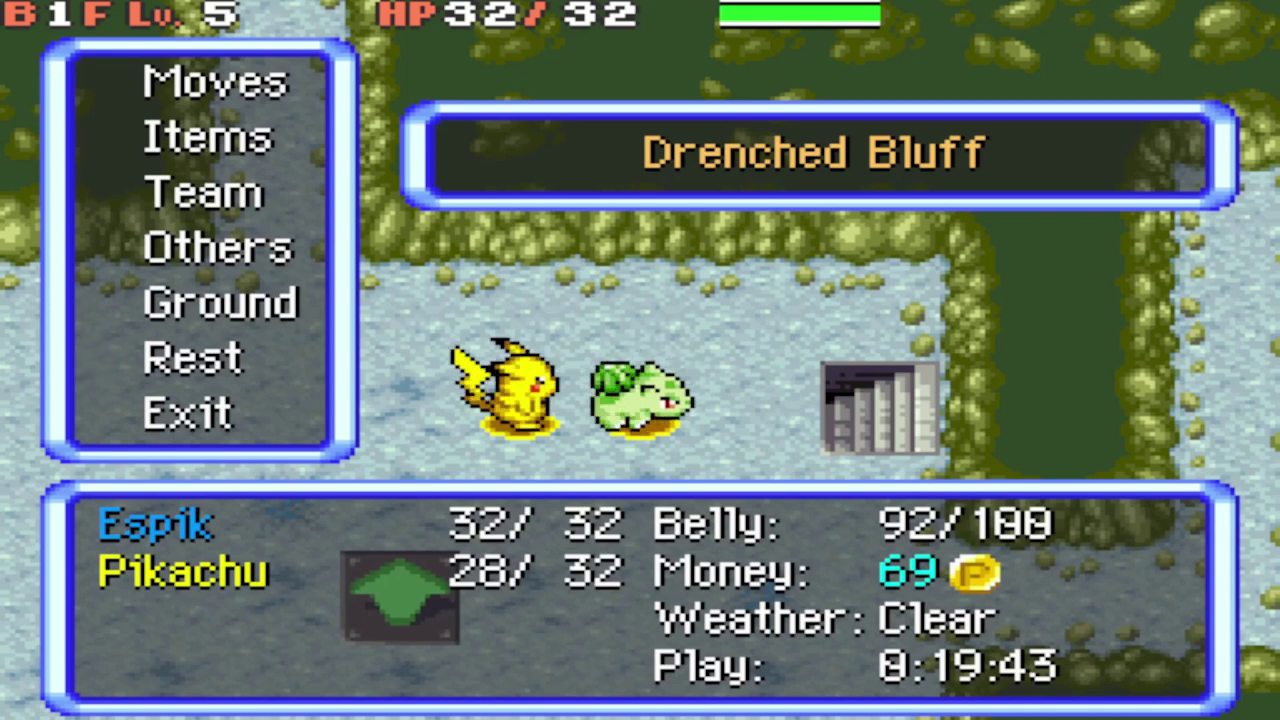